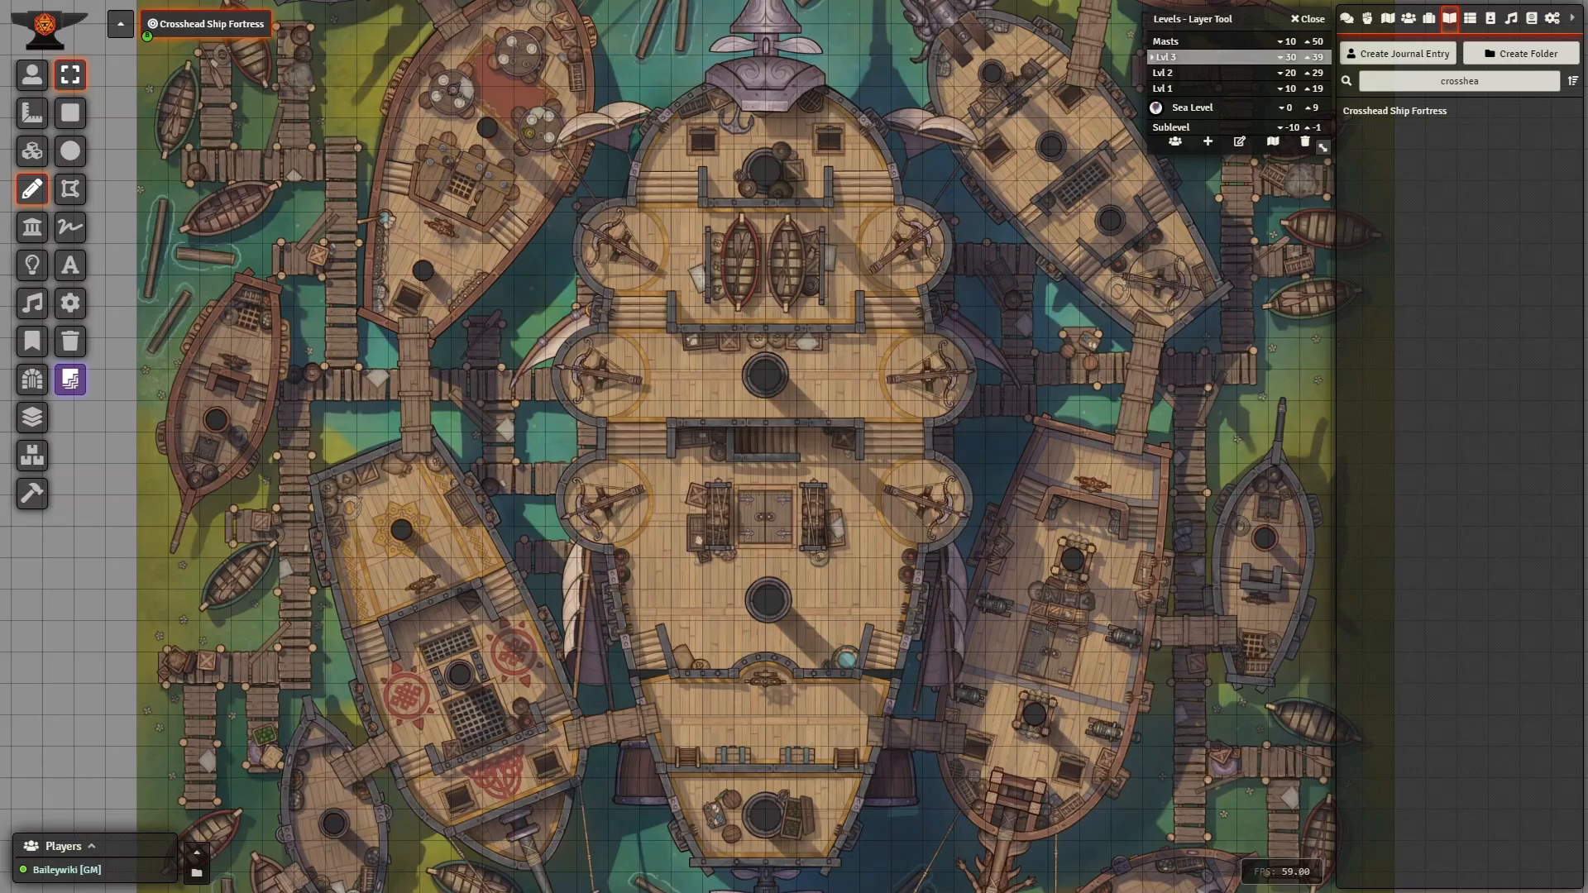
scroll(831, 422, down, 1)
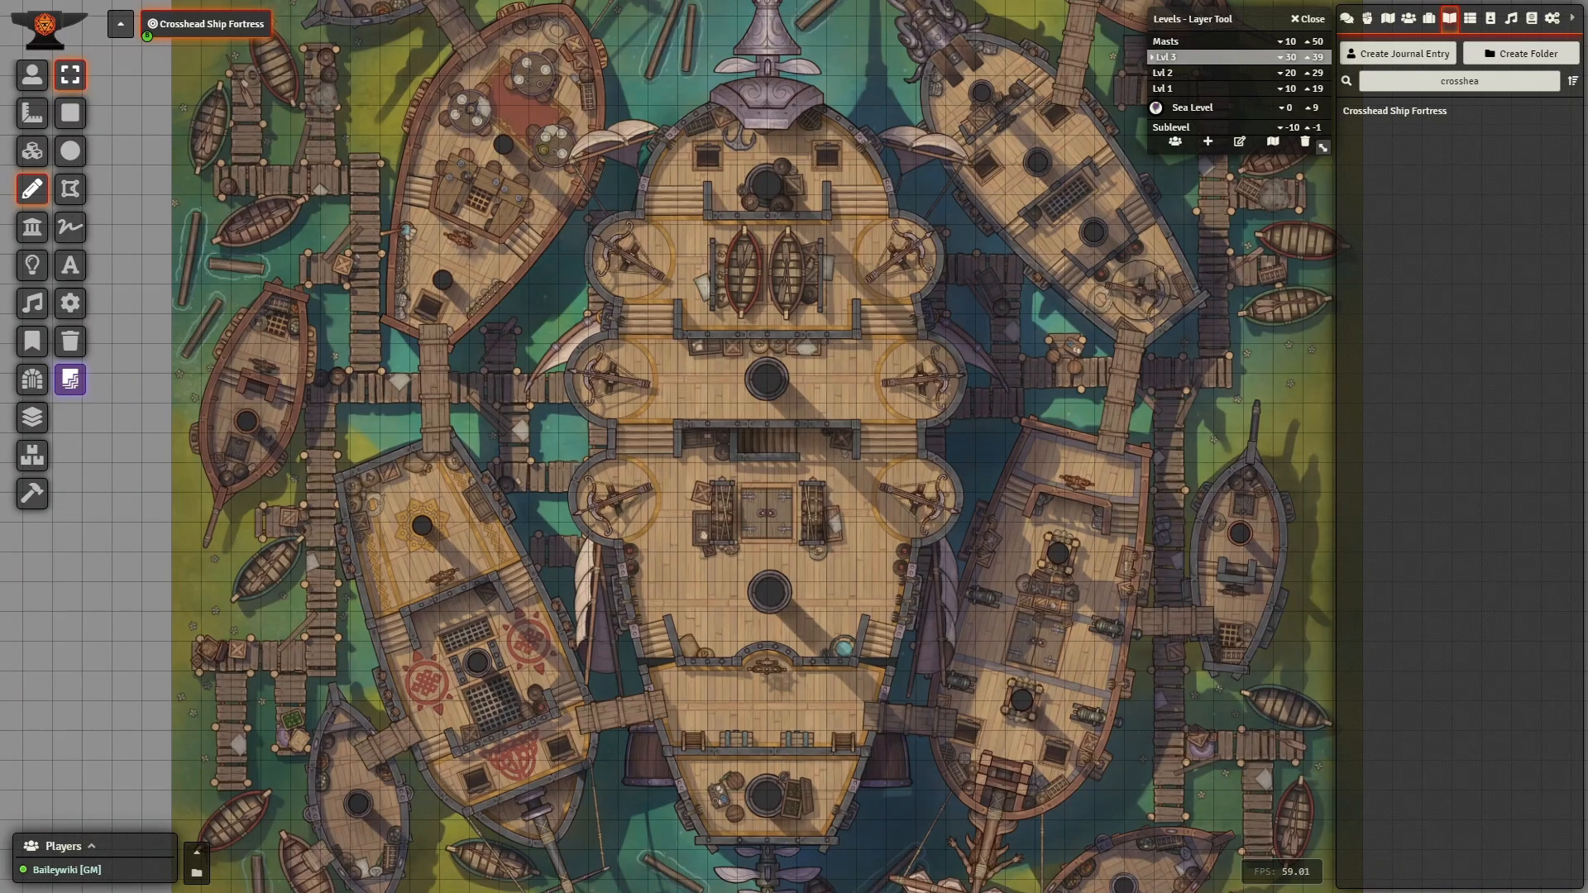
mouse_move(697, 460)
mouse_down()
mouse_move(687, 356)
mouse_move(721, 461)
mouse_up()
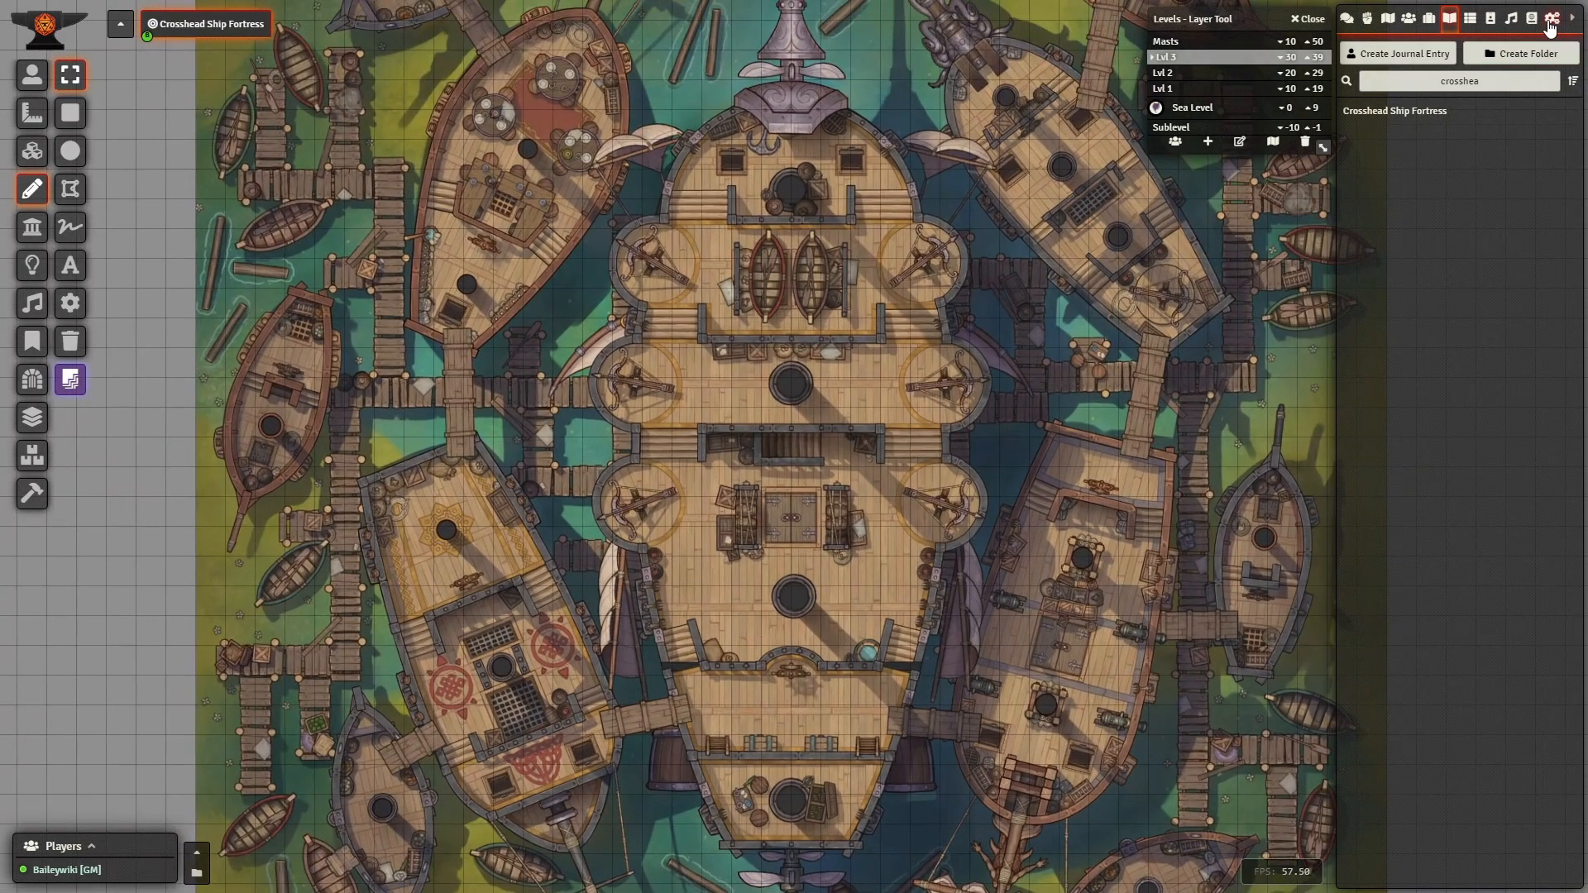
- Review the core game settings, including Performance Mode, Maximum Framerate and the vision and light animation options, without changing any of them
click(1553, 18)
click(1467, 240)
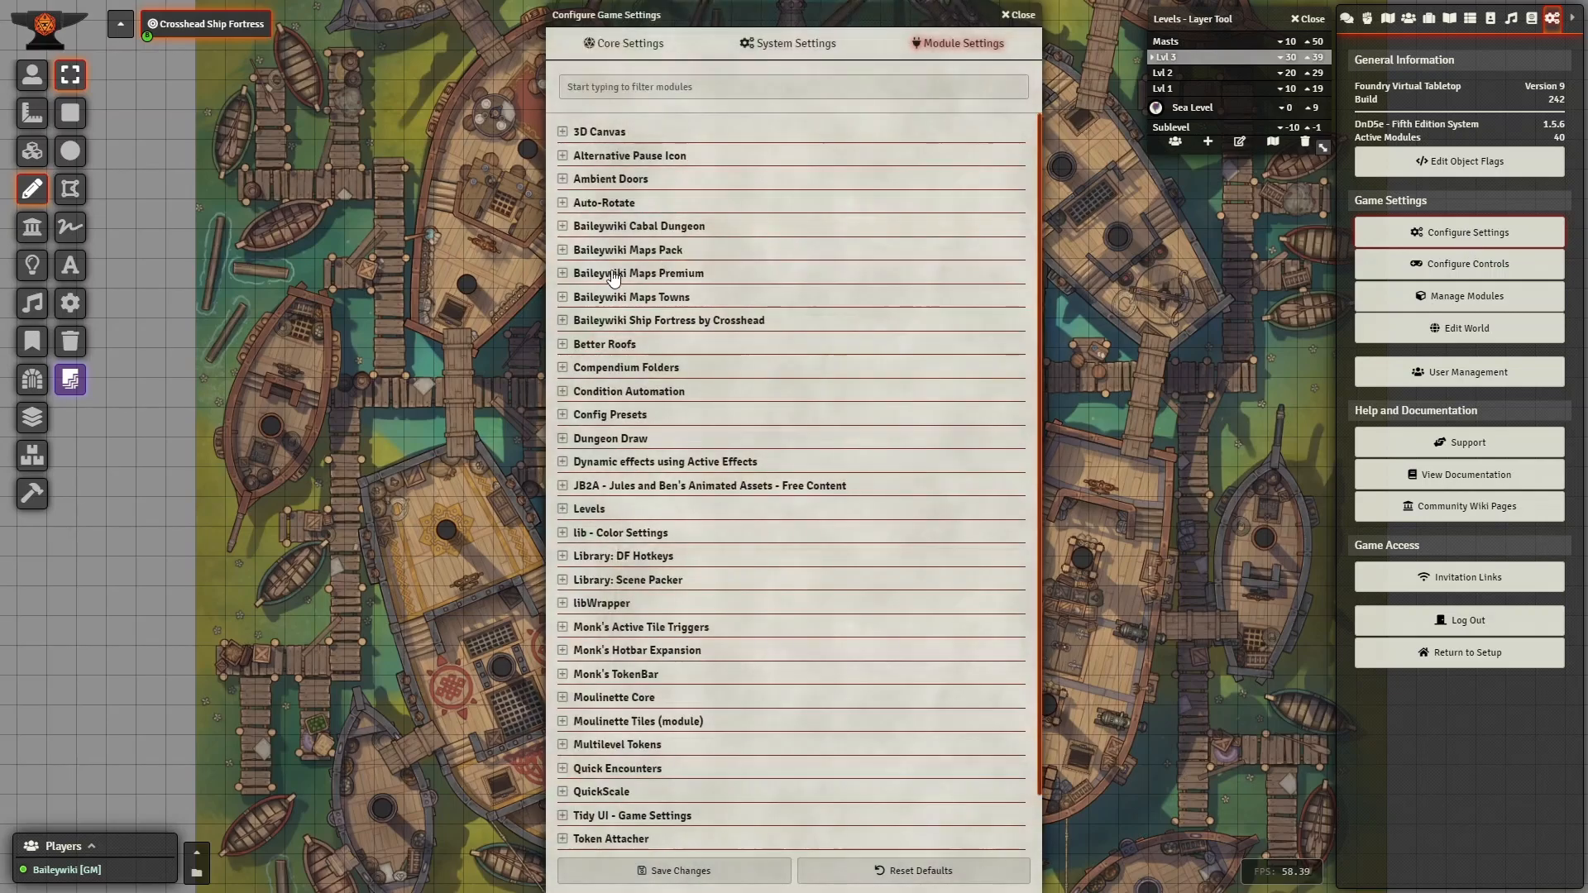
click(628, 43)
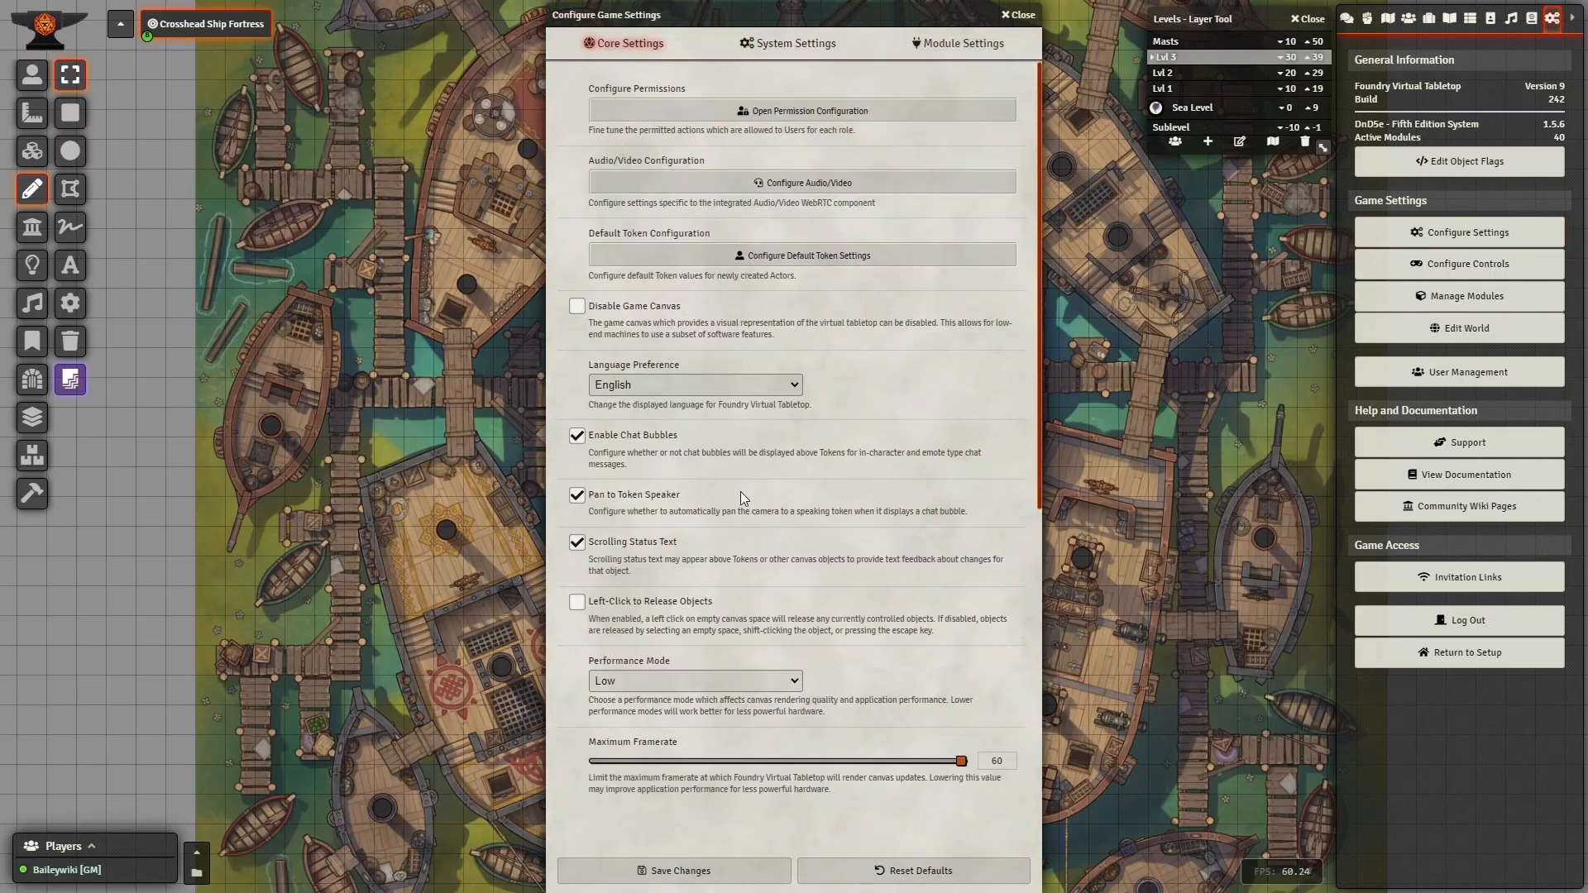
scroll(829, 493, down, 1)
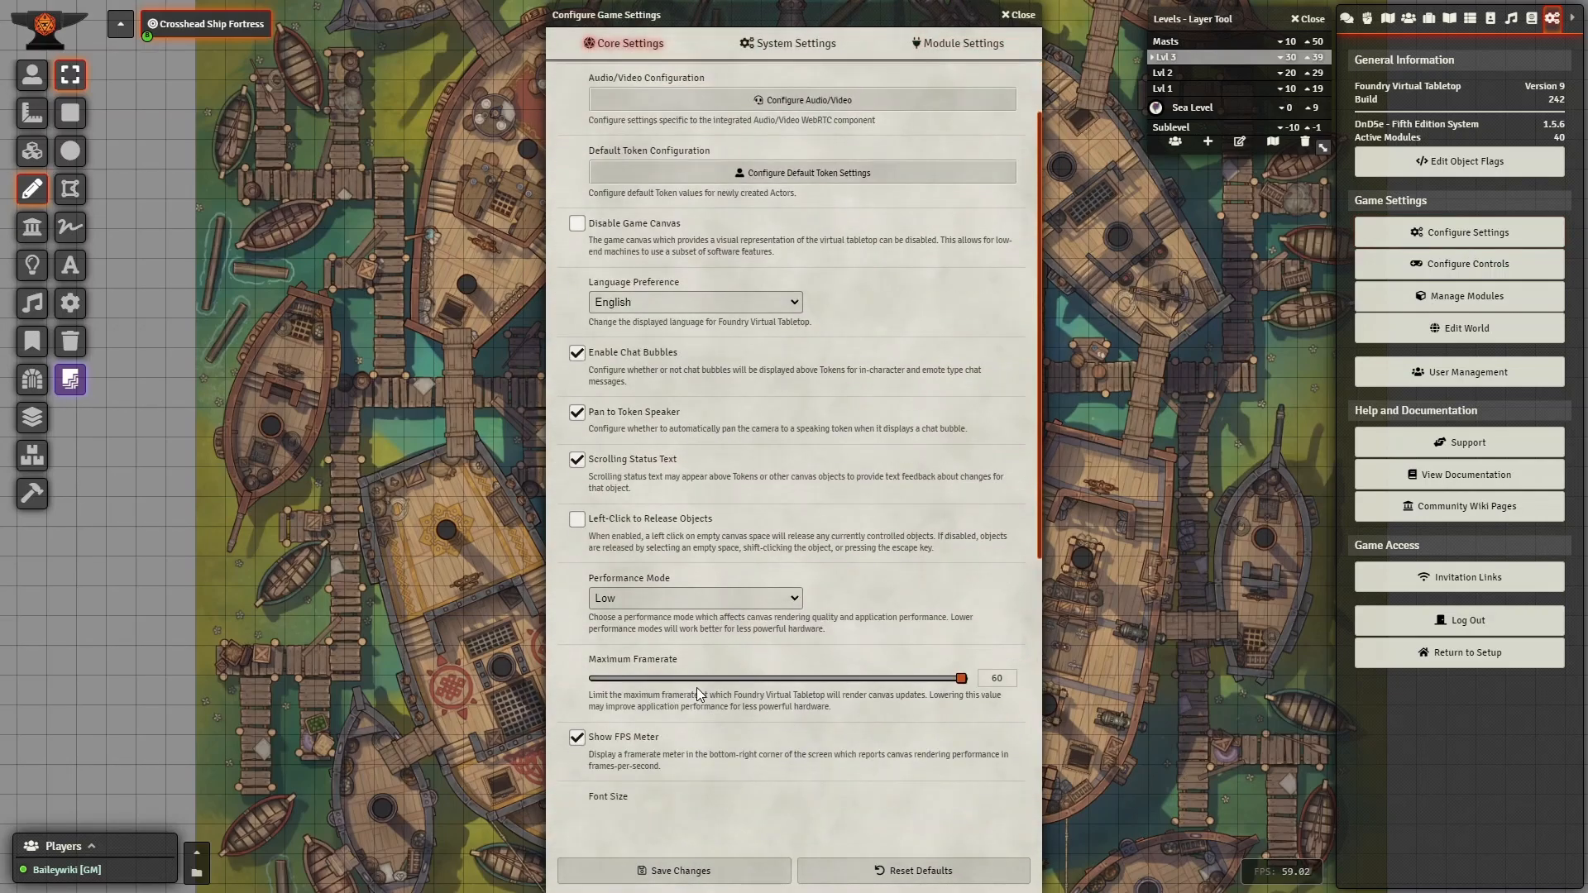
scroll(697, 694, down, 3)
scroll(757, 670, up, 2)
scroll(736, 658, down, 2)
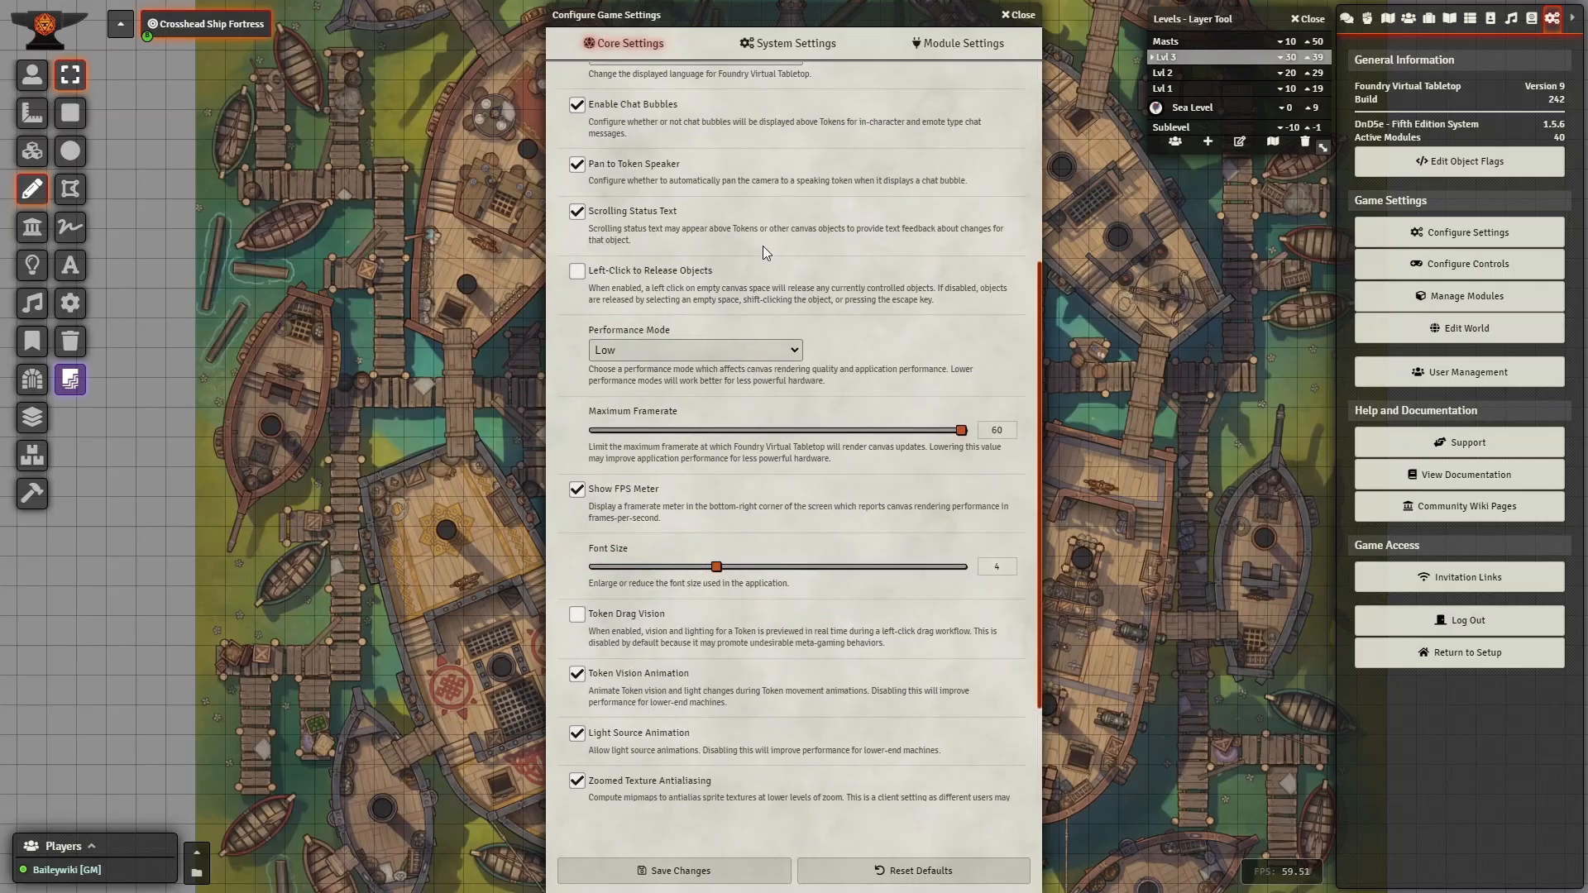
scroll(835, 200, up, 4)
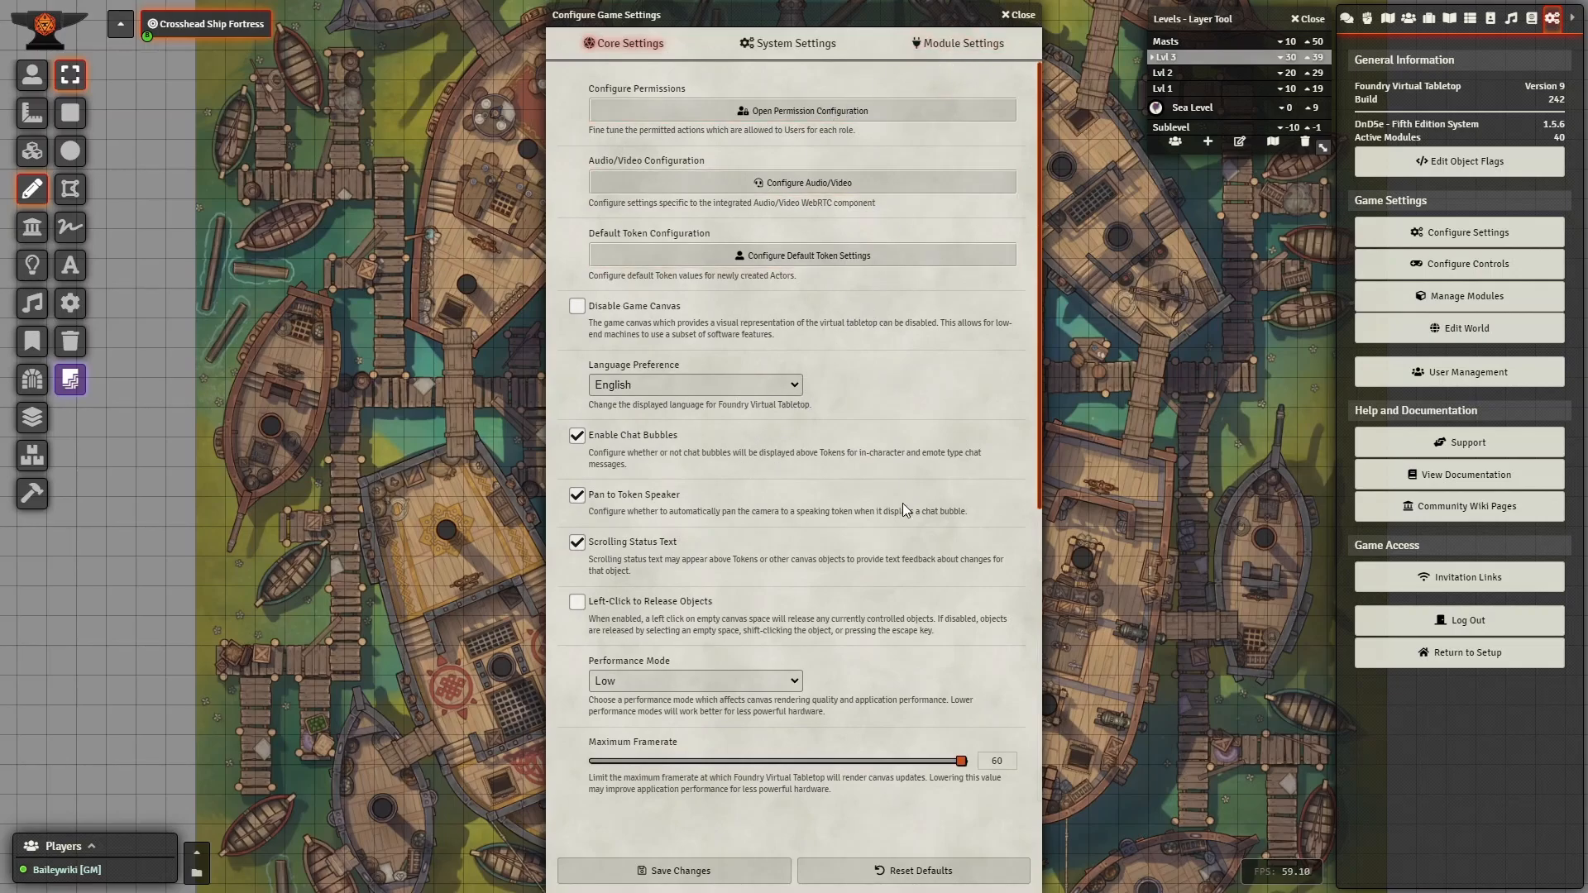
click(1017, 15)
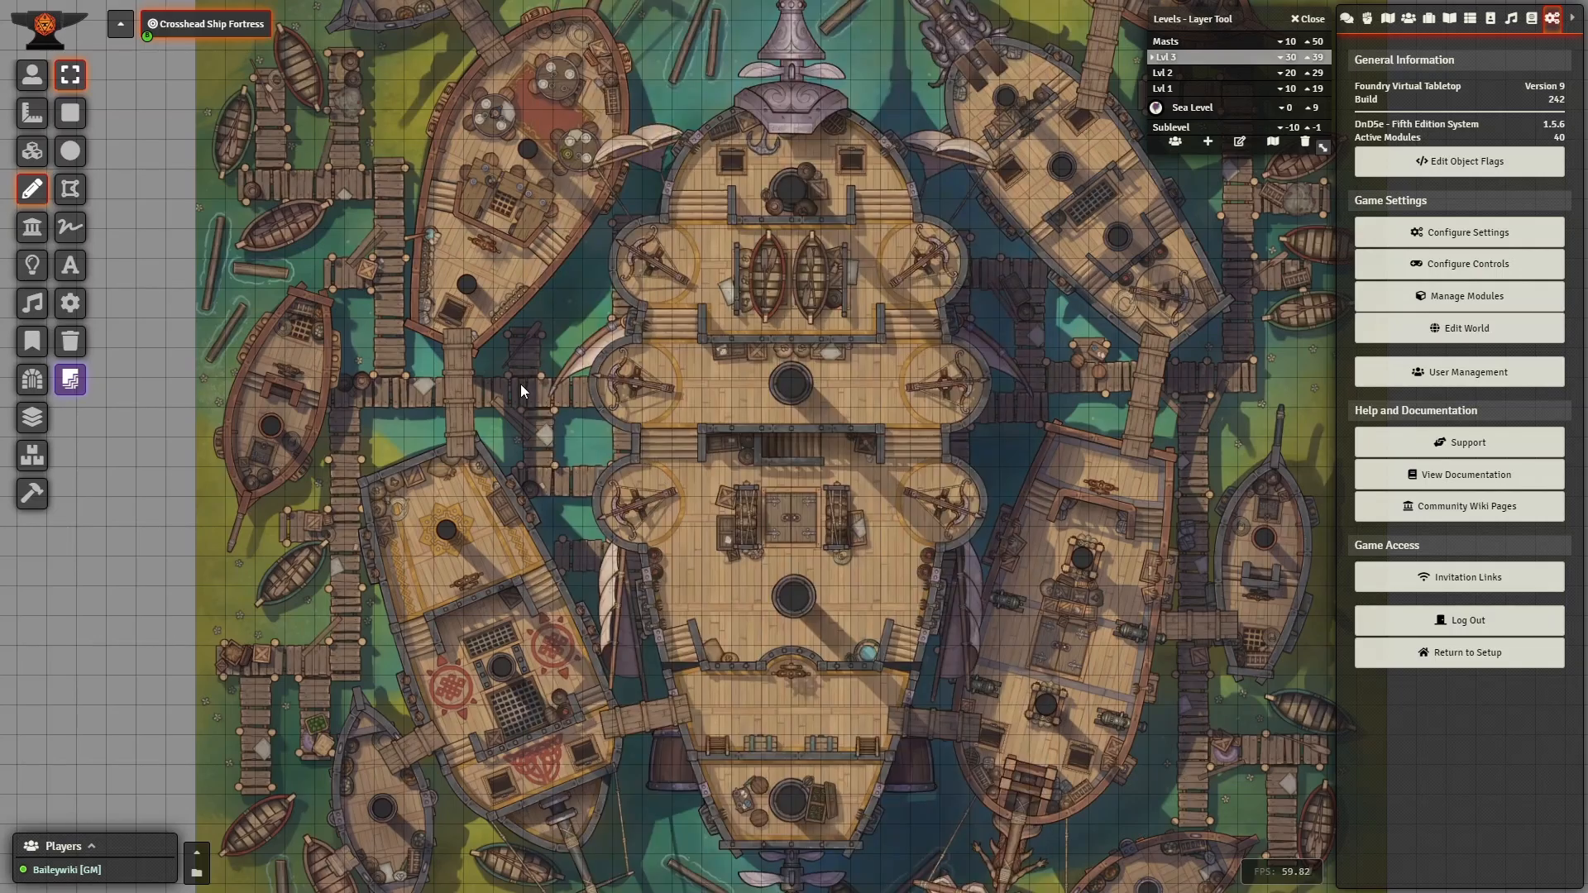
- Switch to tile editing and compare the main ship's bow on Lvl 1 and Sea Level, ending on Lvl 1
scroll(624, 360, up, 10)
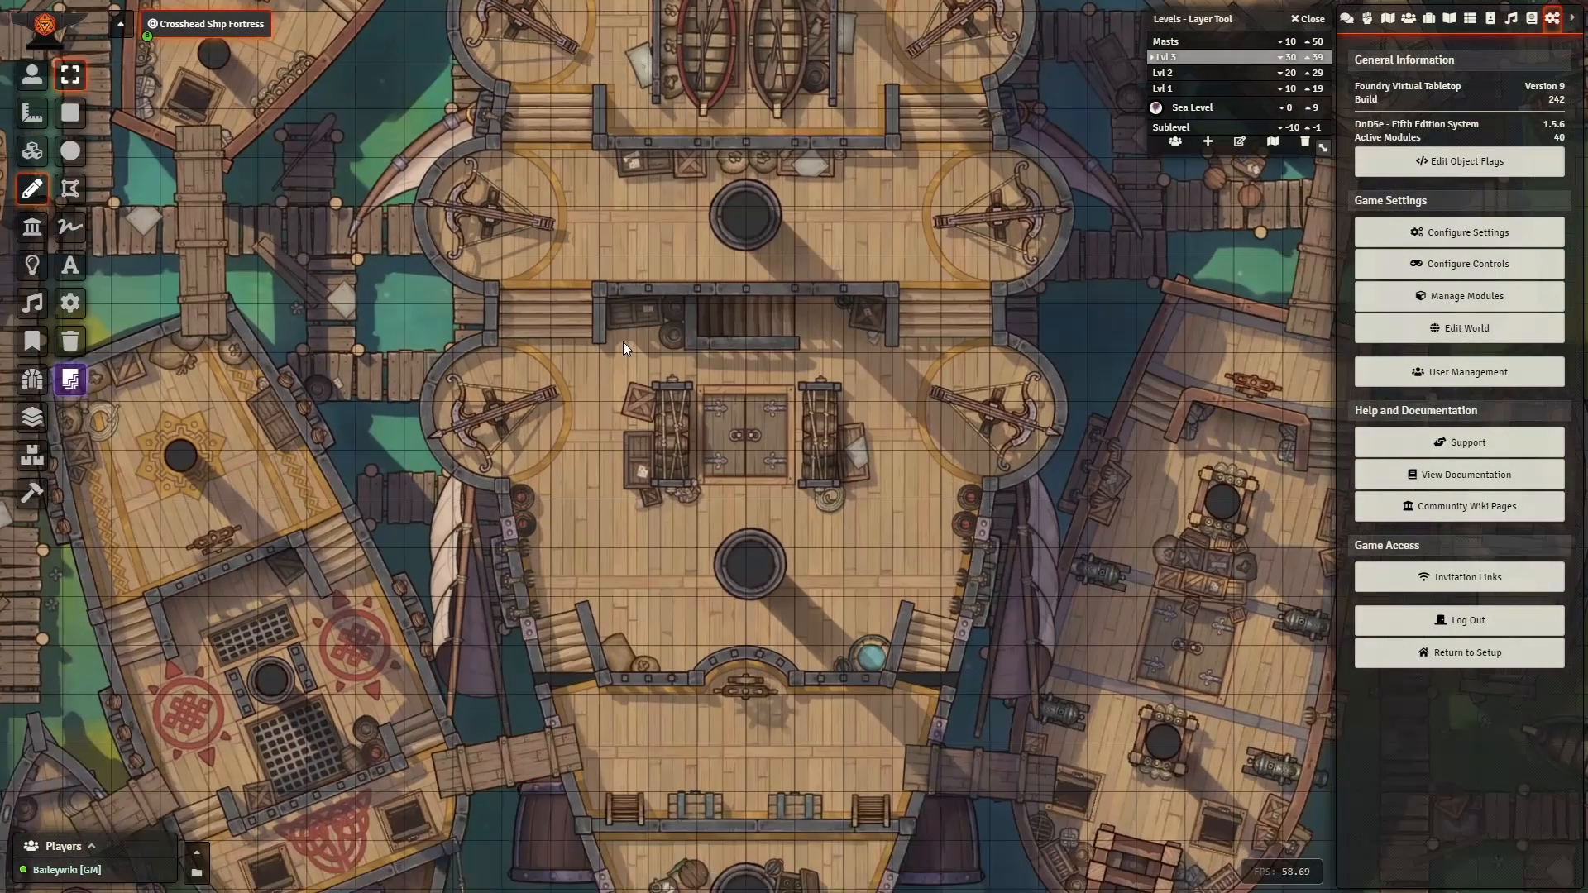
drag(623, 341, 623, 744)
scroll(646, 419, up, 6)
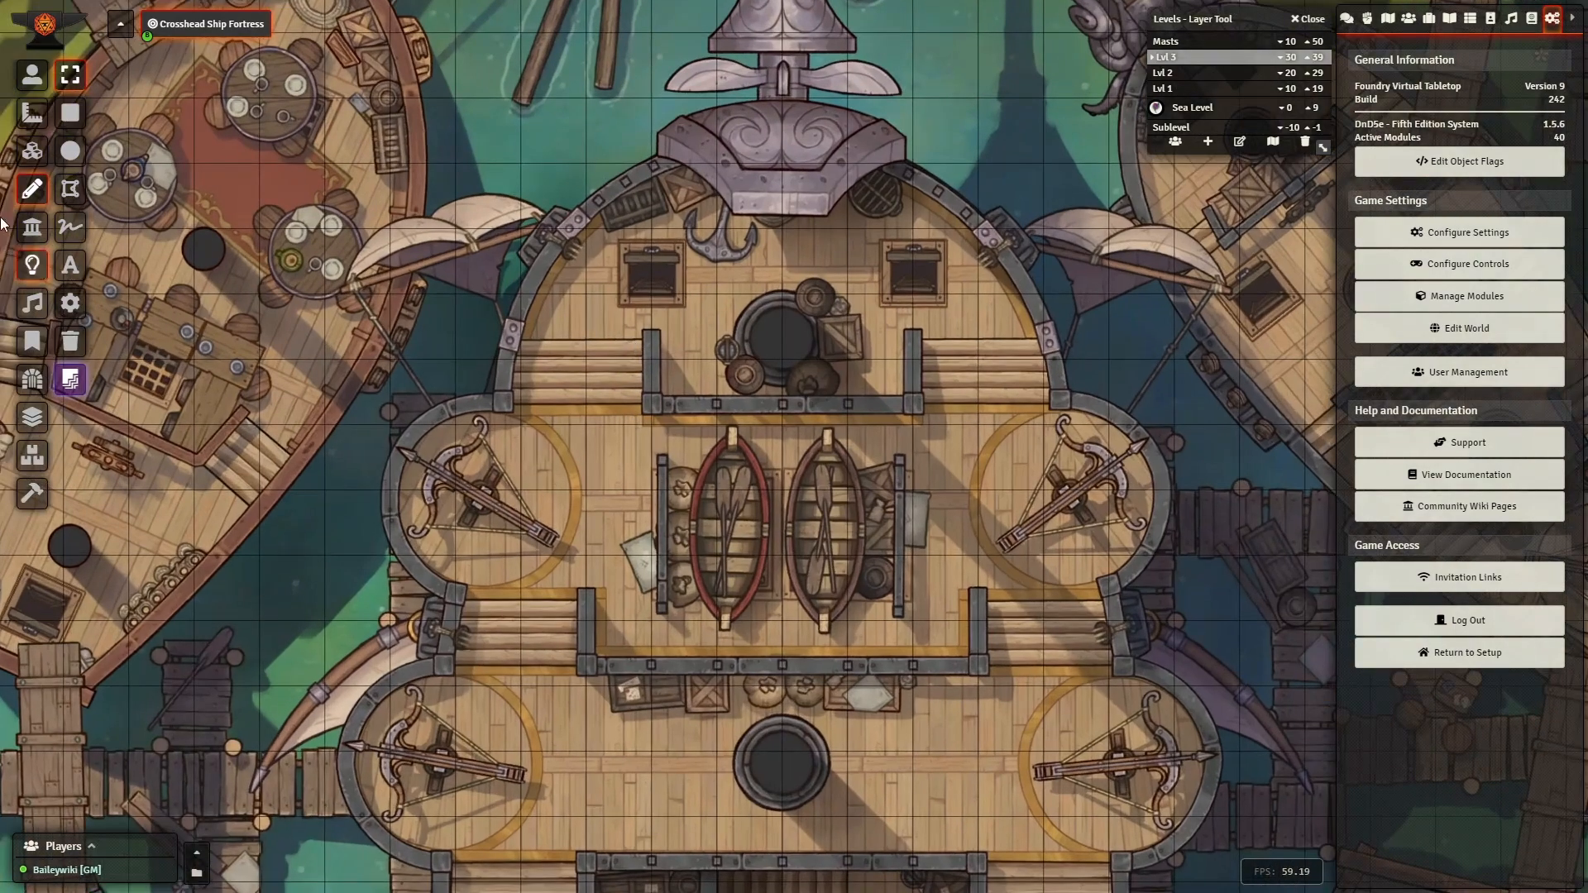
click(31, 151)
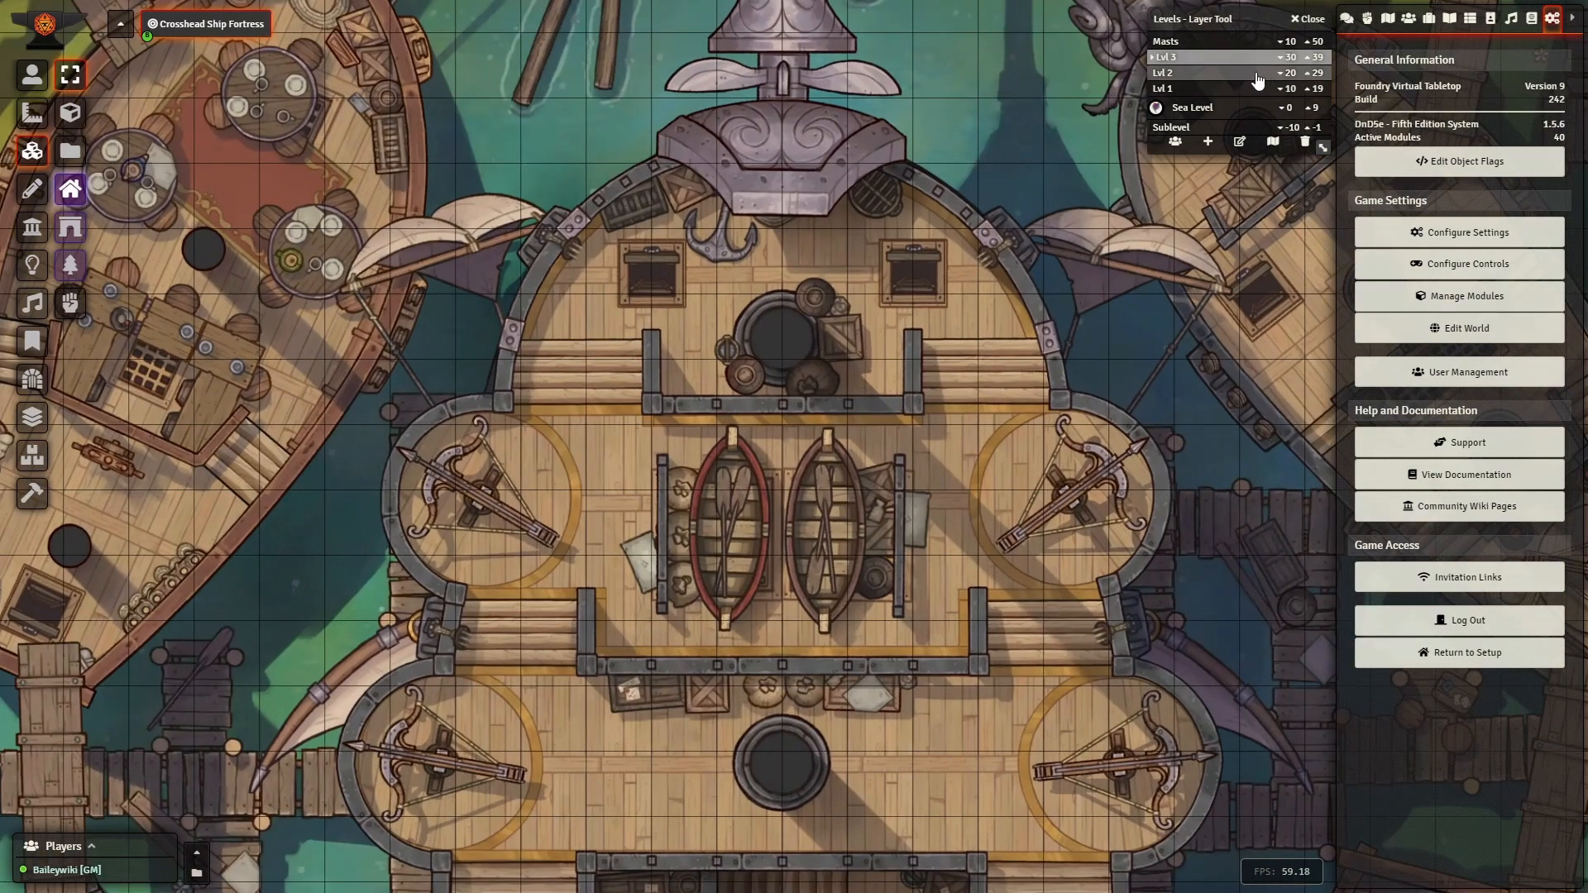
click(1175, 88)
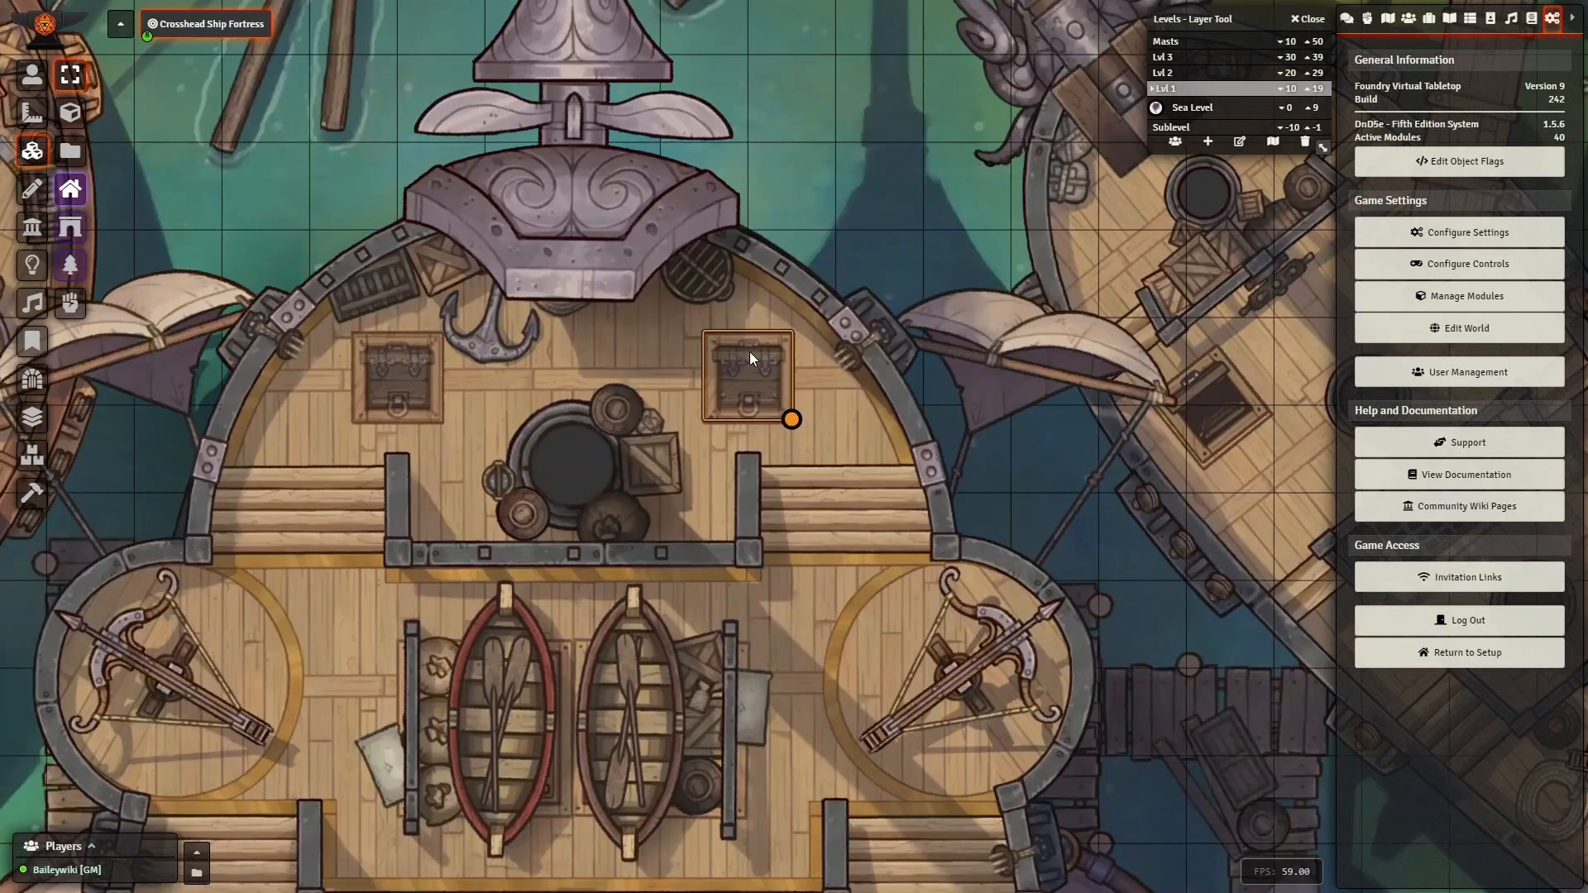
click(1199, 107)
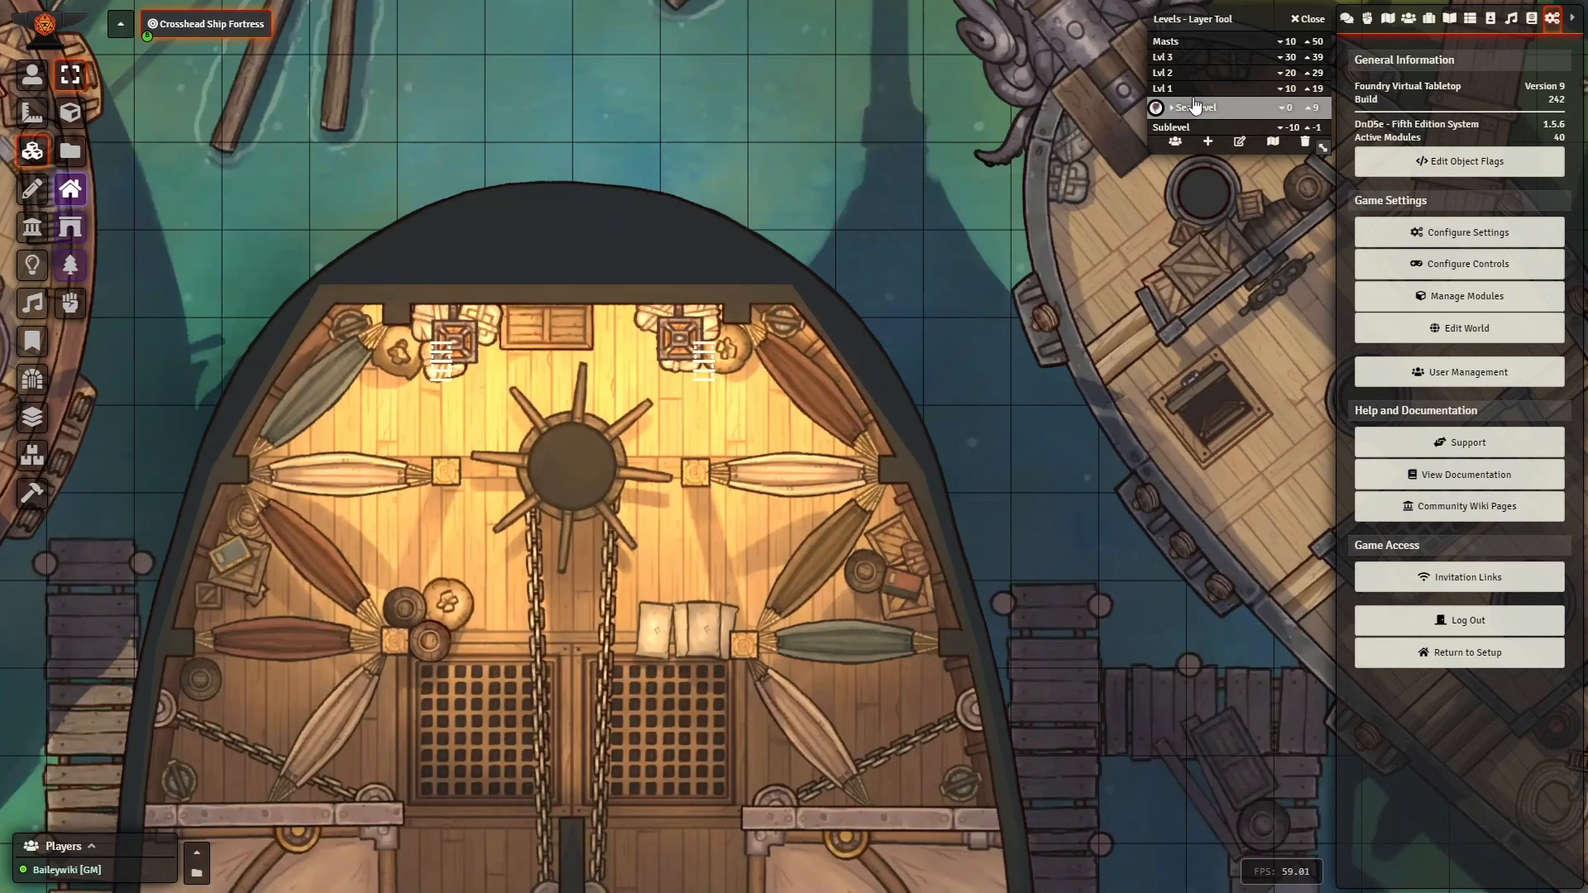
click(1197, 89)
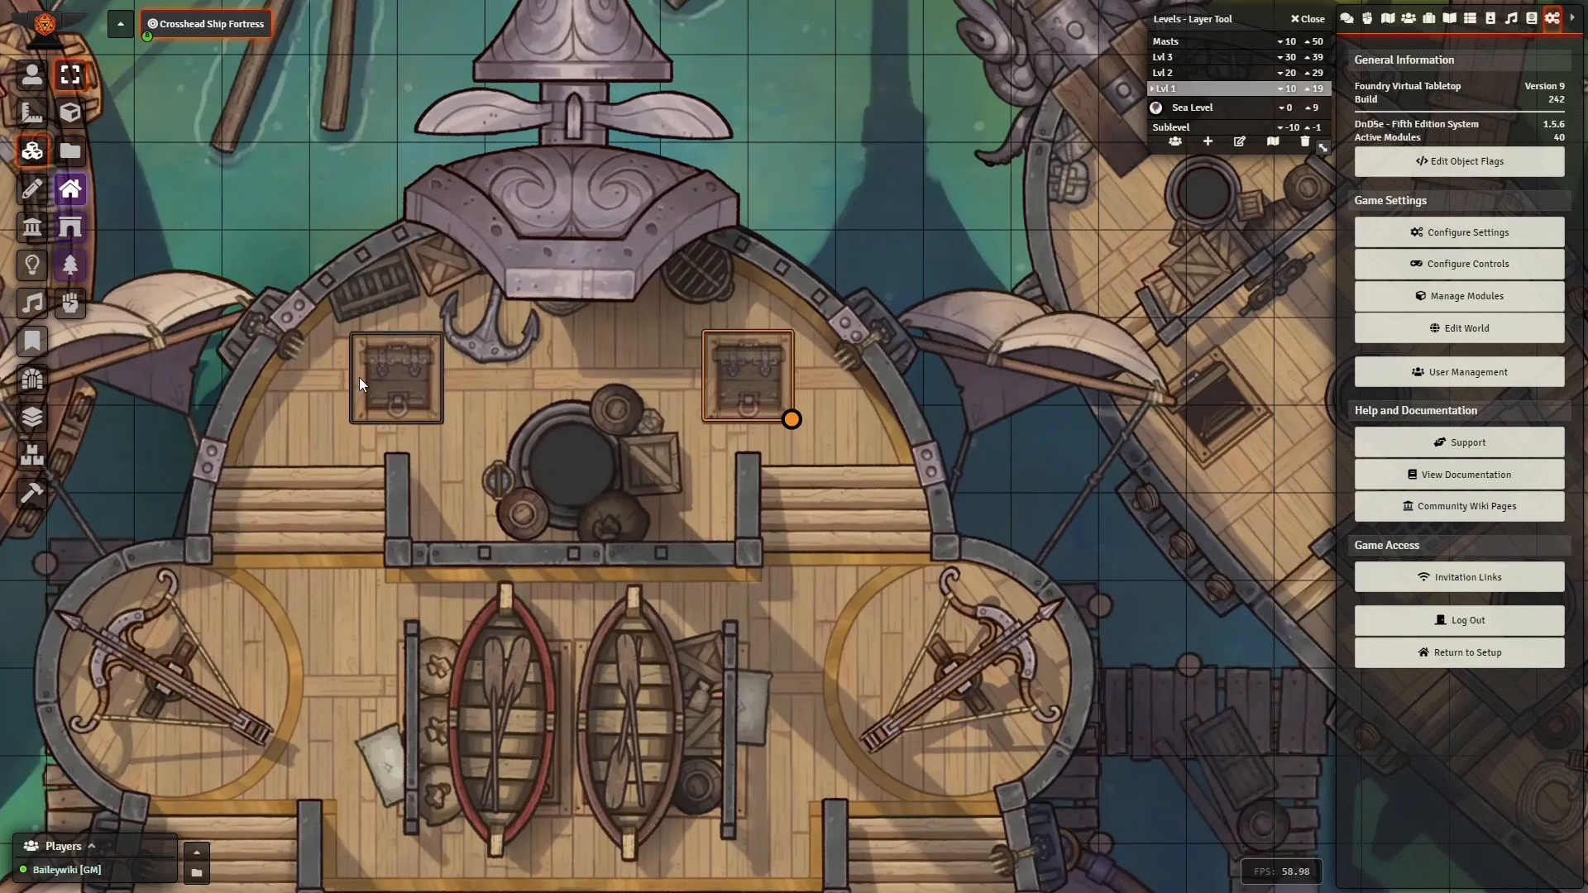
- Examine the trigger settings and actions of the right-hand bow trapdoor tile on Lvl 1
double_click(743, 372)
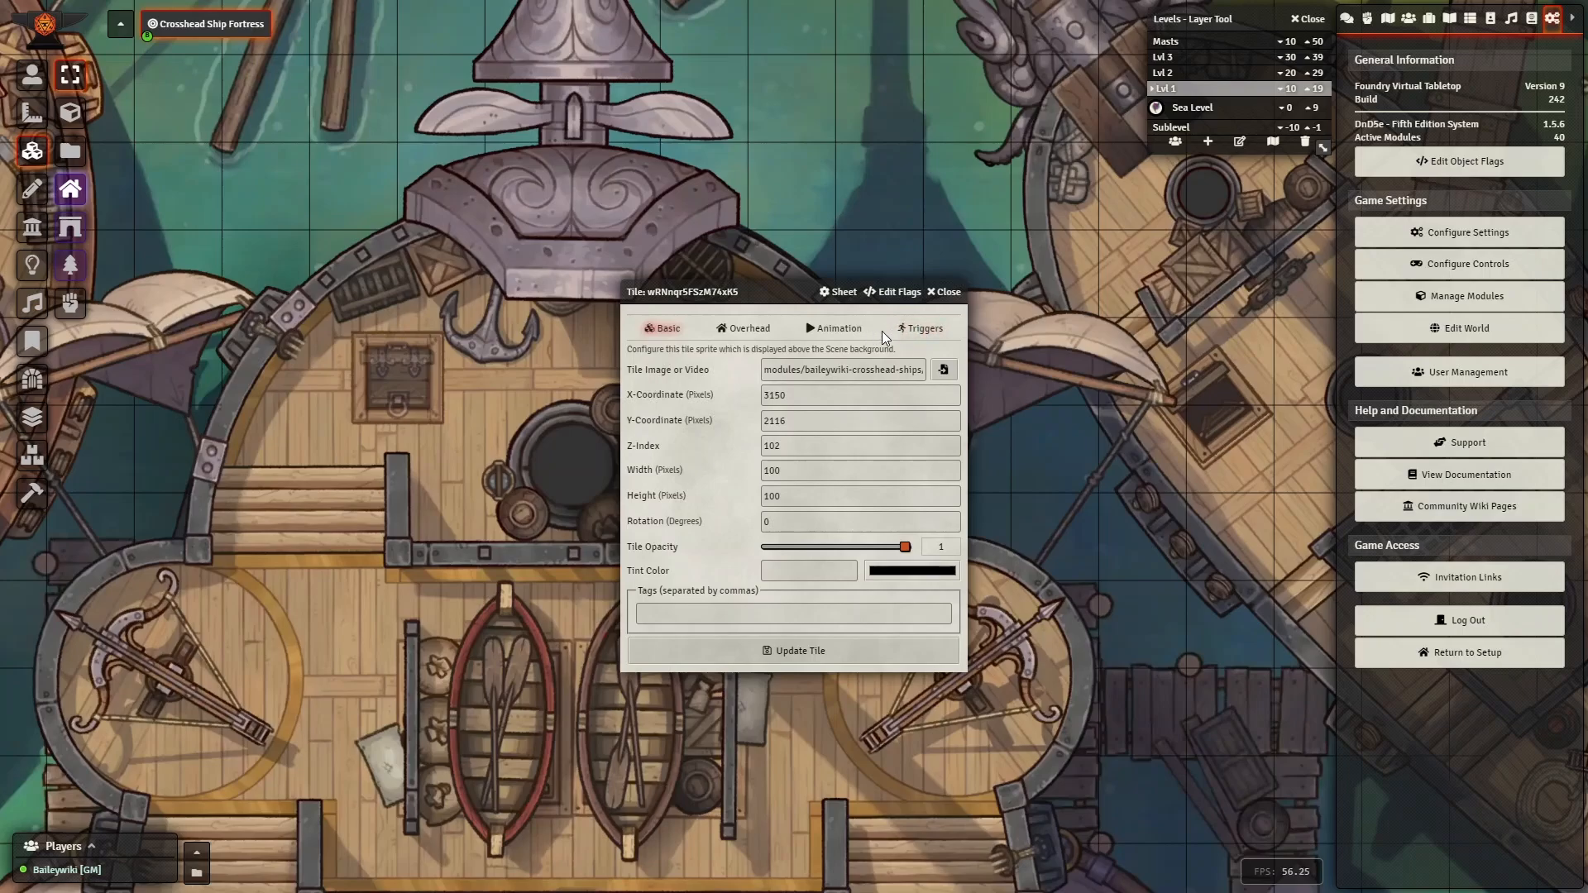
click(918, 331)
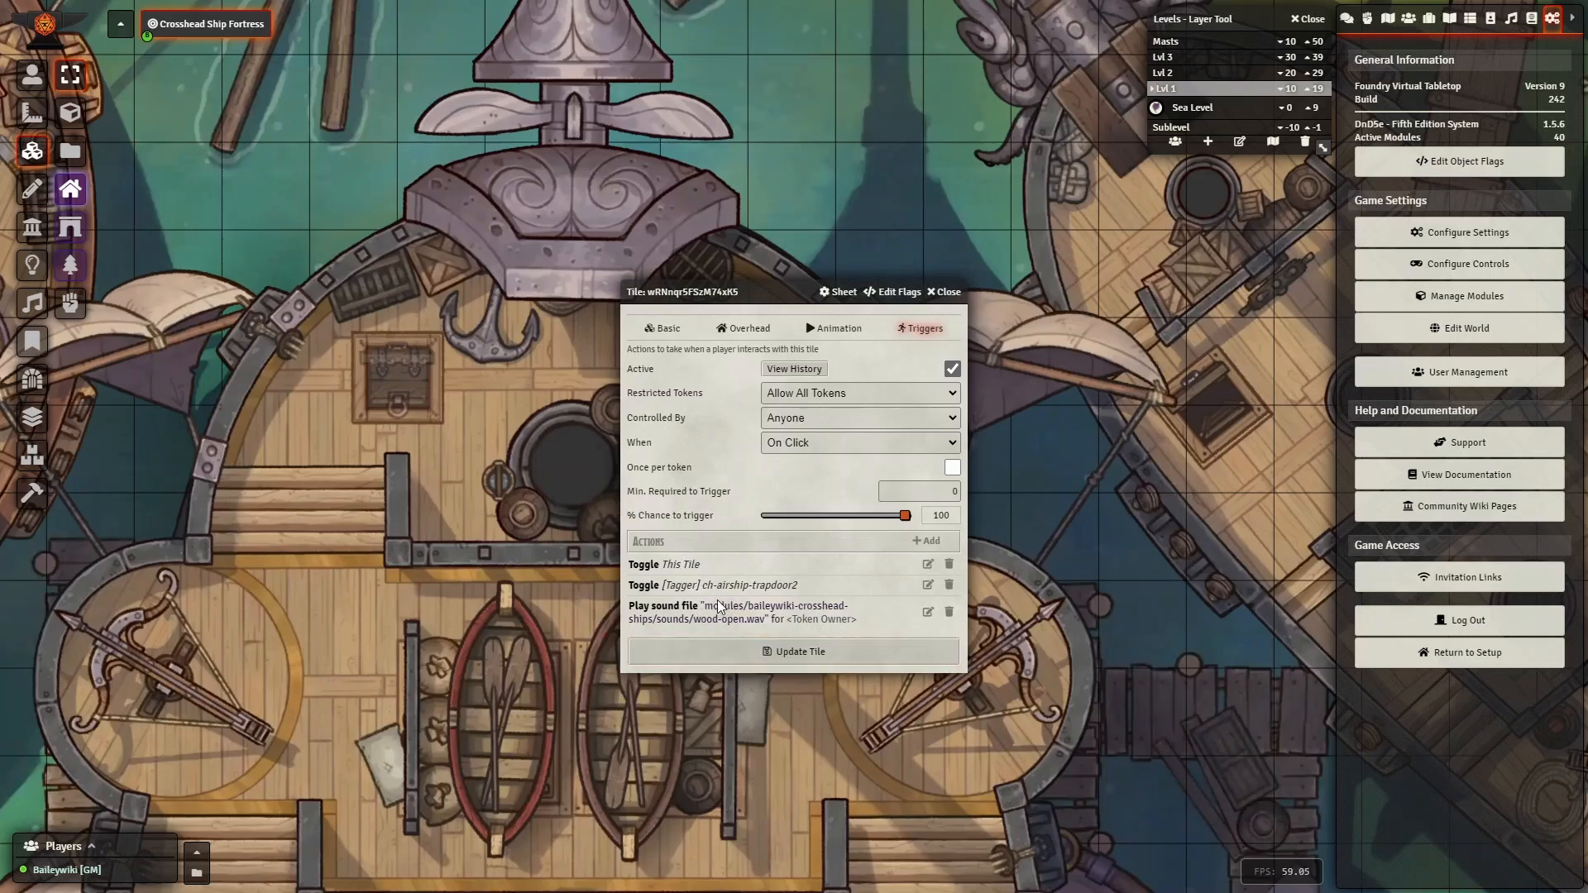
drag(699, 296, 935, 275)
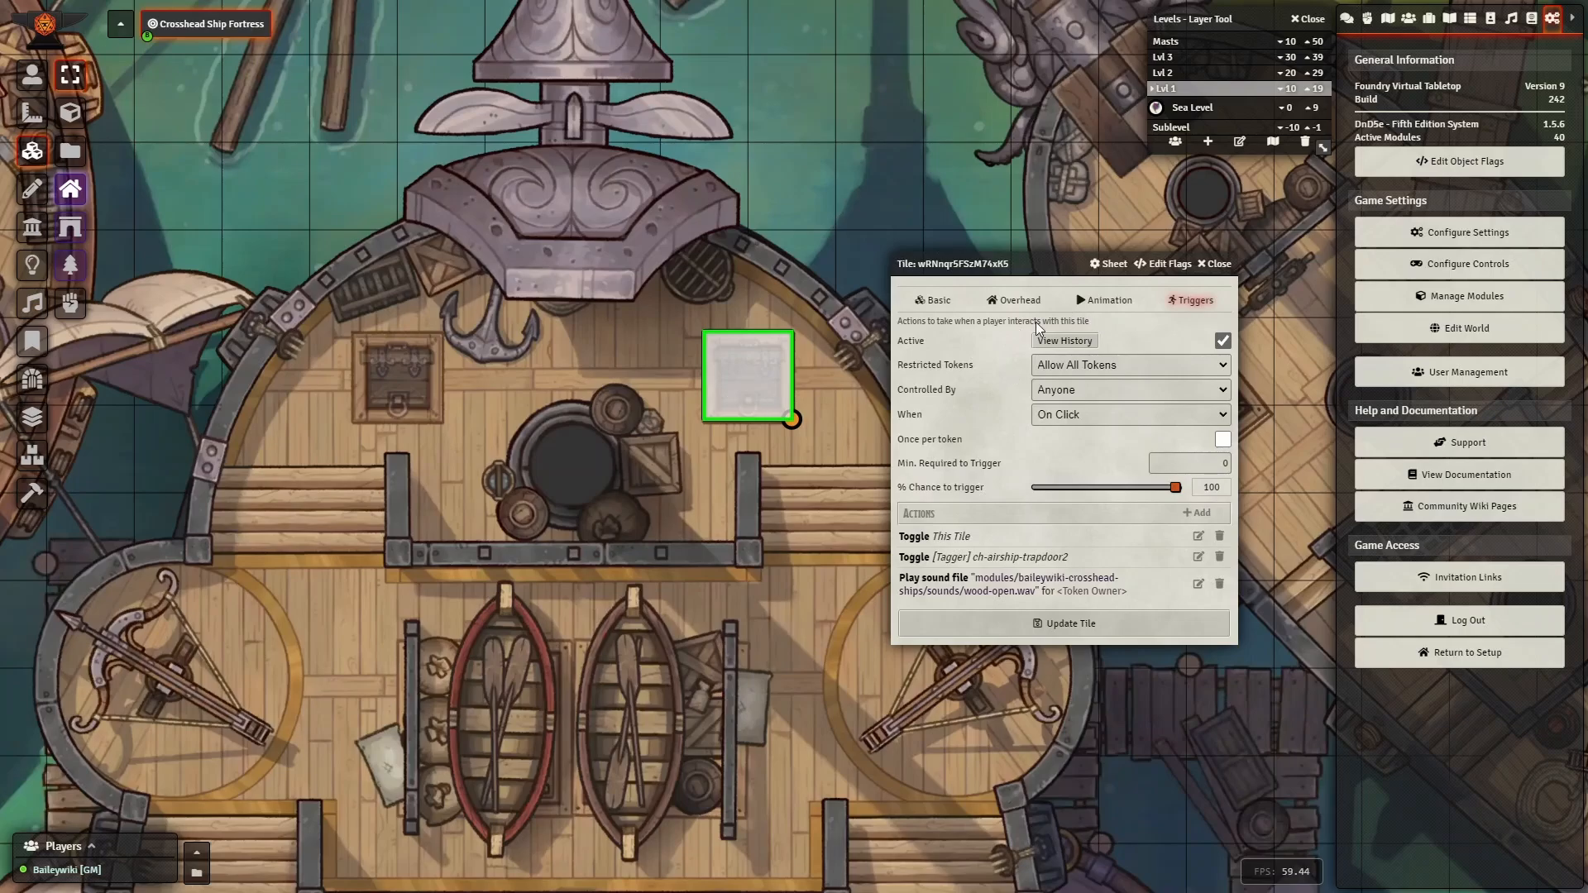
click(1222, 270)
- Examine the tag and trigger actions of the ladder tile beneath the right-hand bow trapdoor on Sea Level
click(1199, 108)
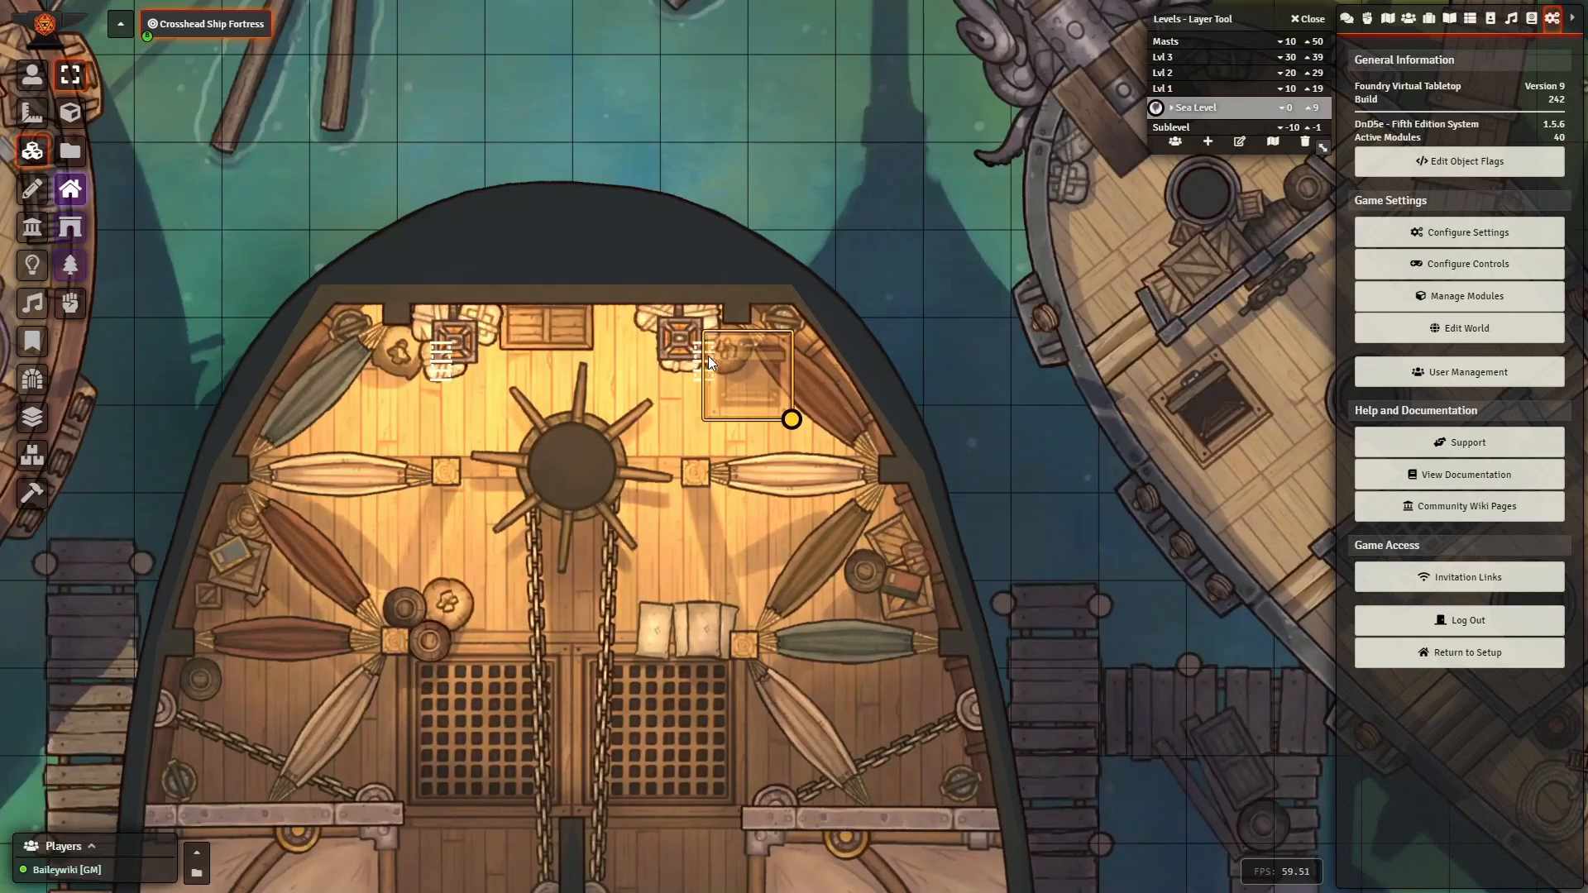
click(678, 345)
double_click(679, 345)
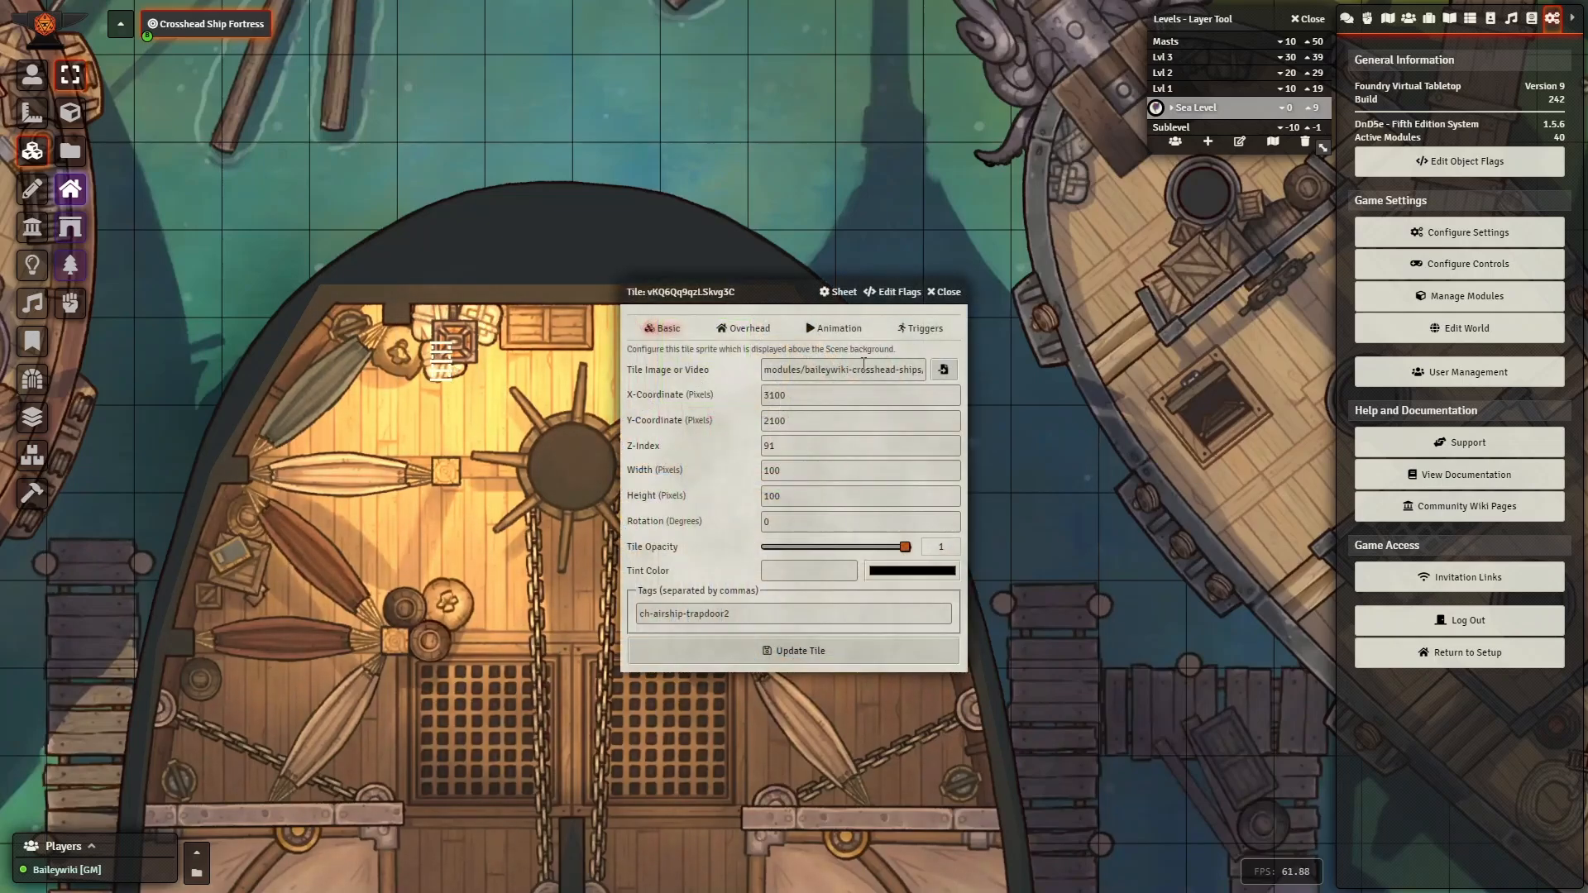
click(918, 330)
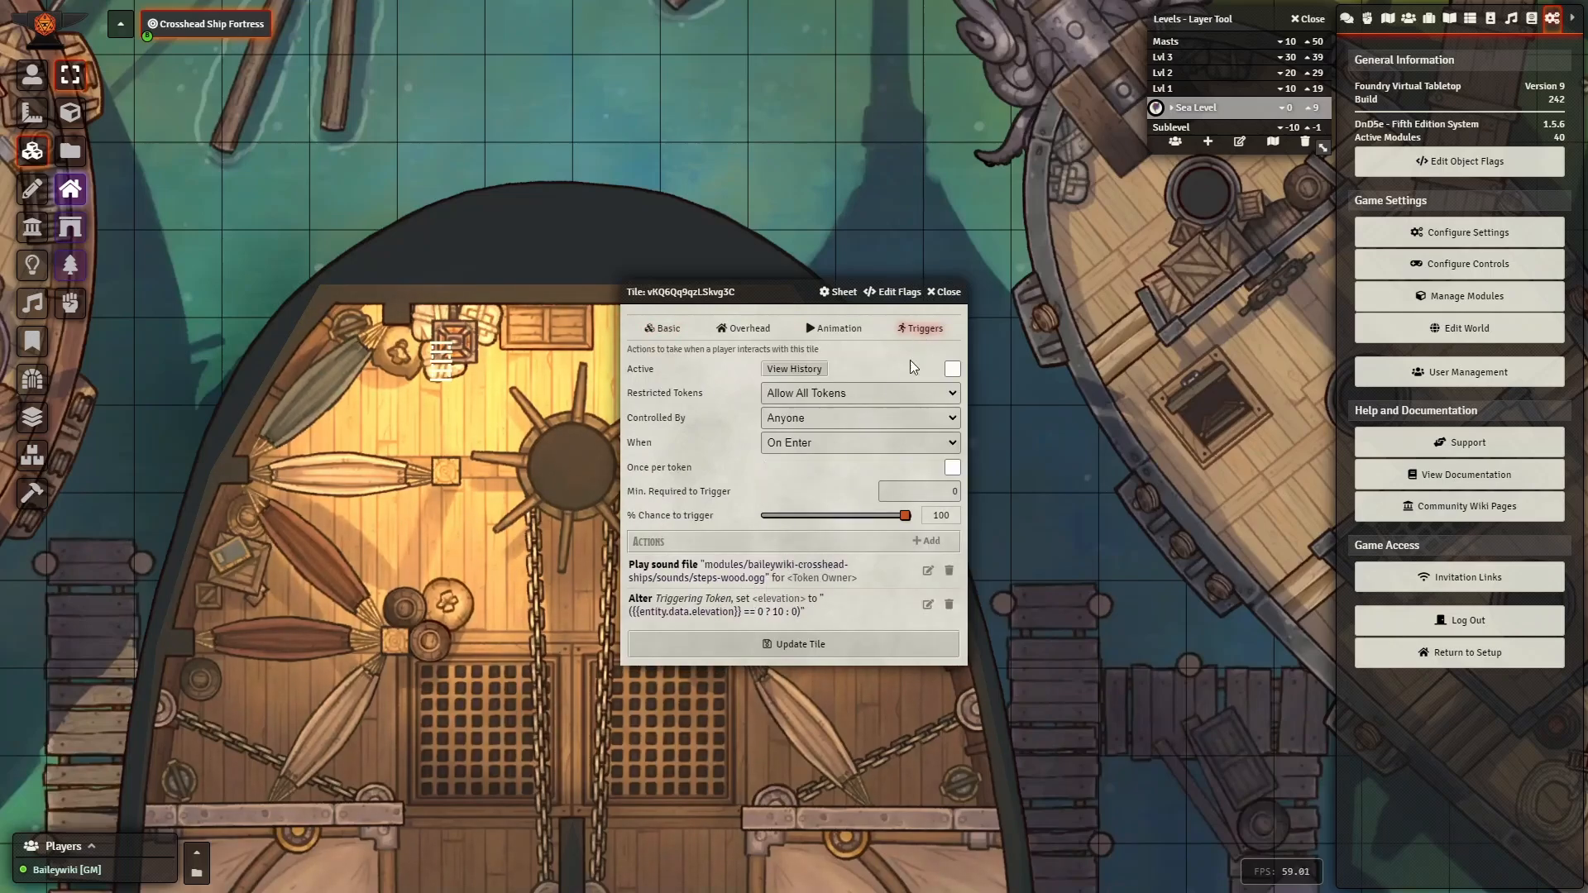
click(944, 293)
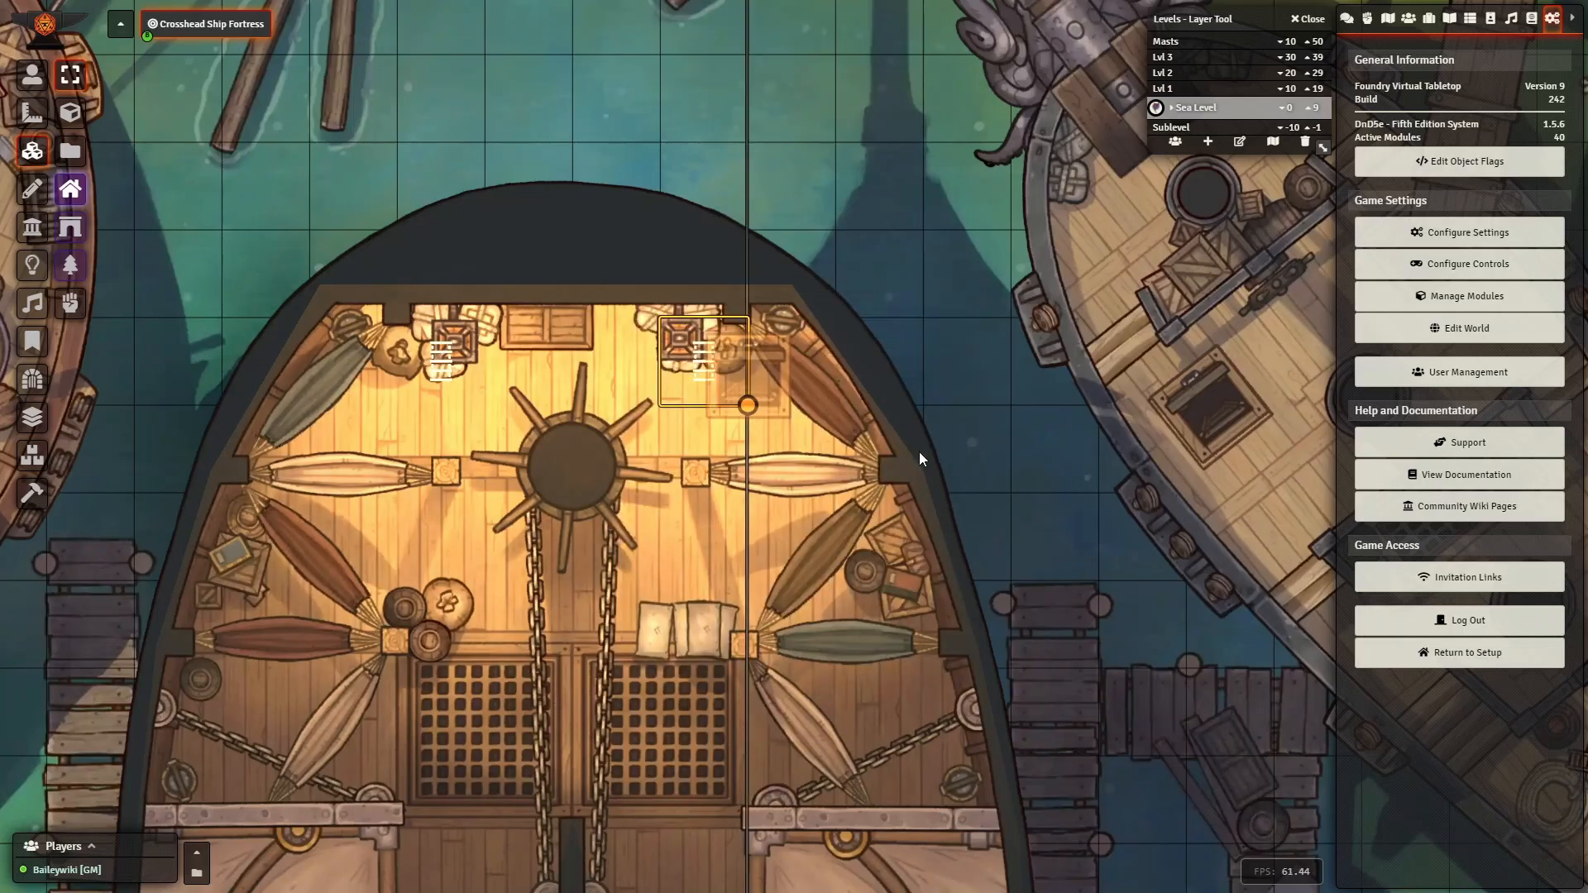
- Look over the Sea Level deck, check the tile settings of the ship beside the fortress's bow, and return to Lvl 1
scroll(909, 480, down, 5)
drag(897, 501, 802, 120)
drag(609, 374, 786, 337)
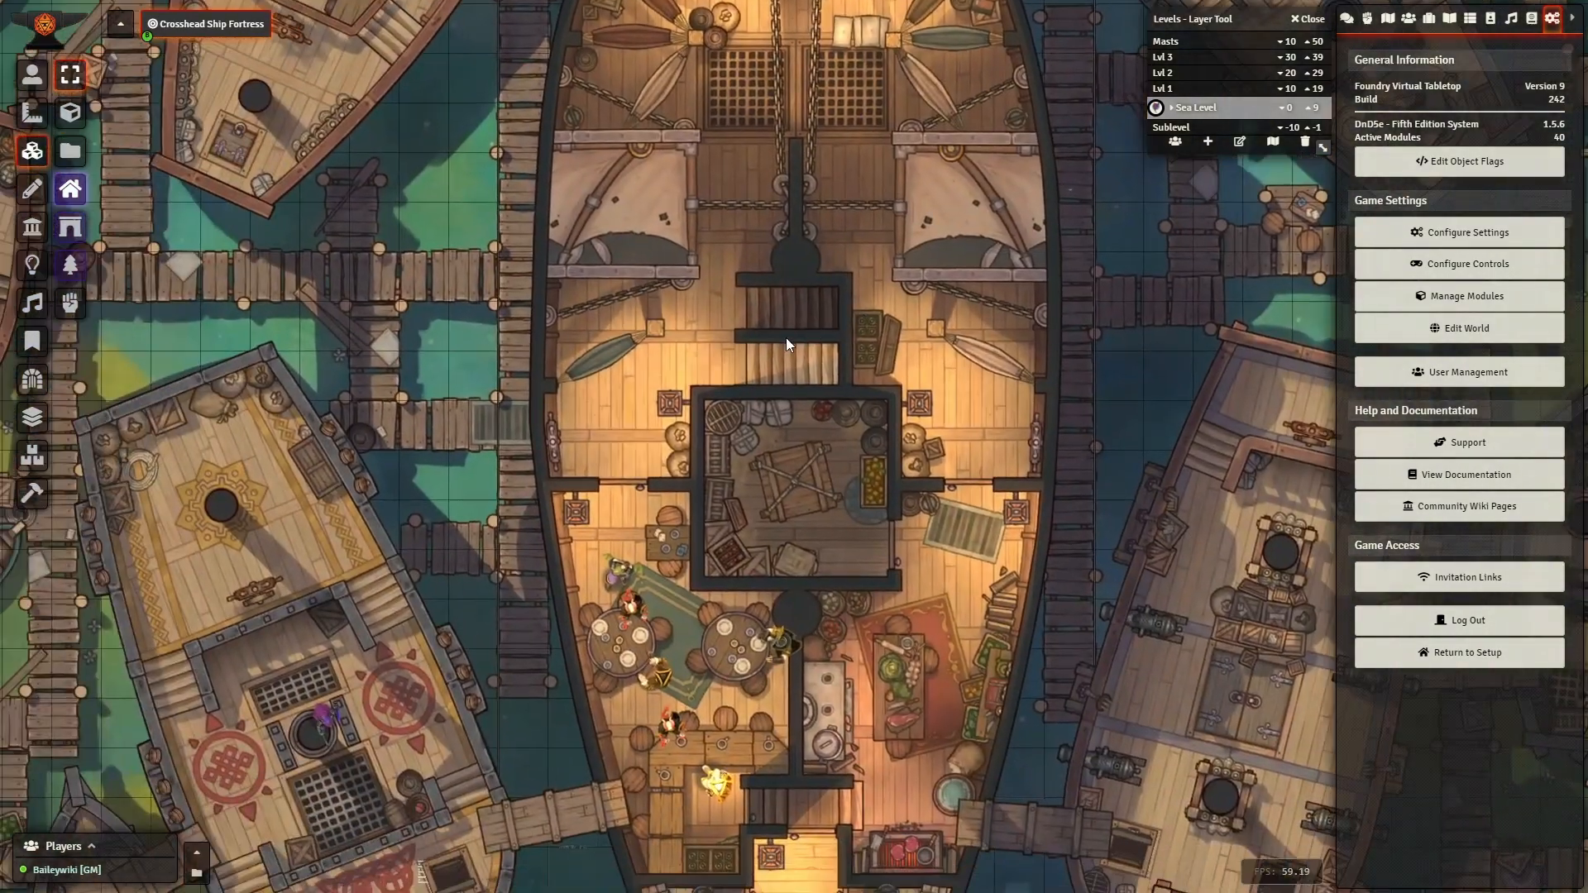
scroll(769, 370, down, 7)
scroll(753, 413, up, 4)
double_click(782, 345)
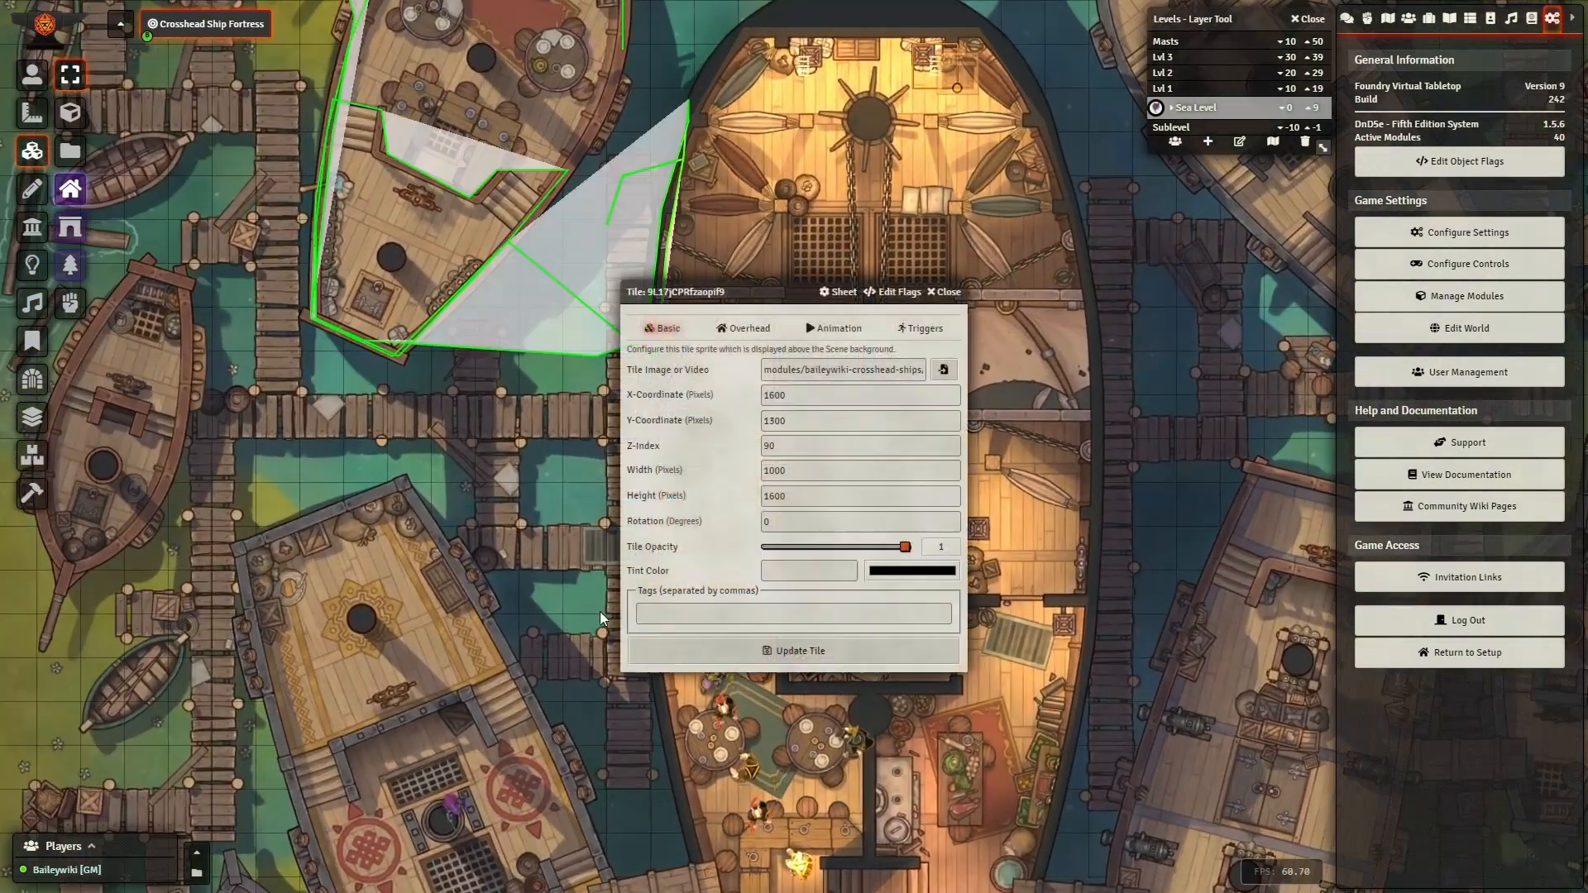
click(1174, 88)
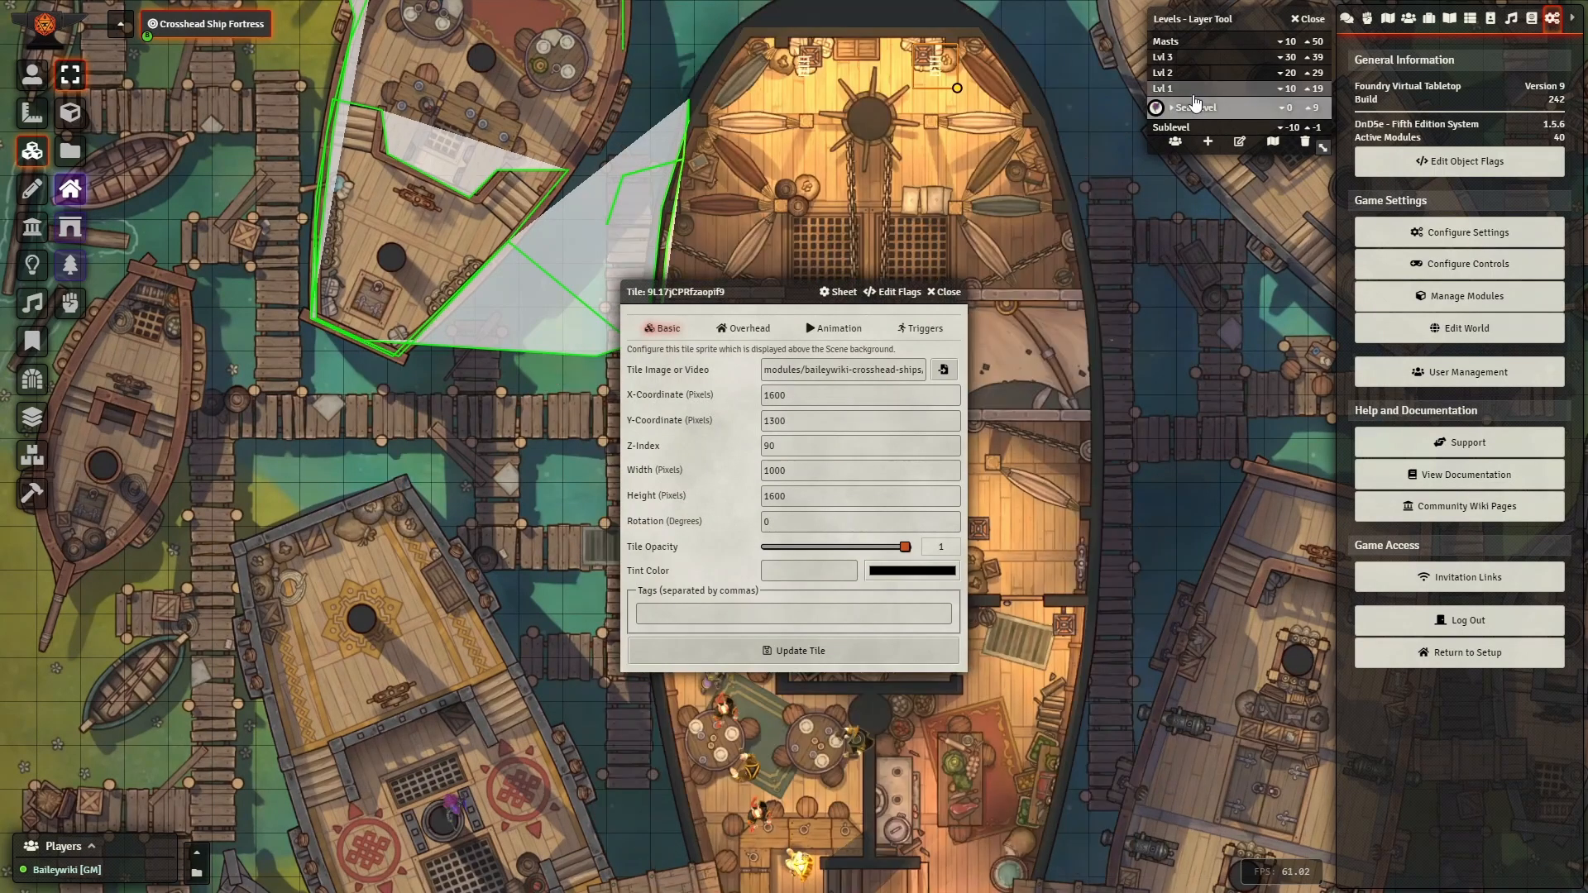
click(937, 295)
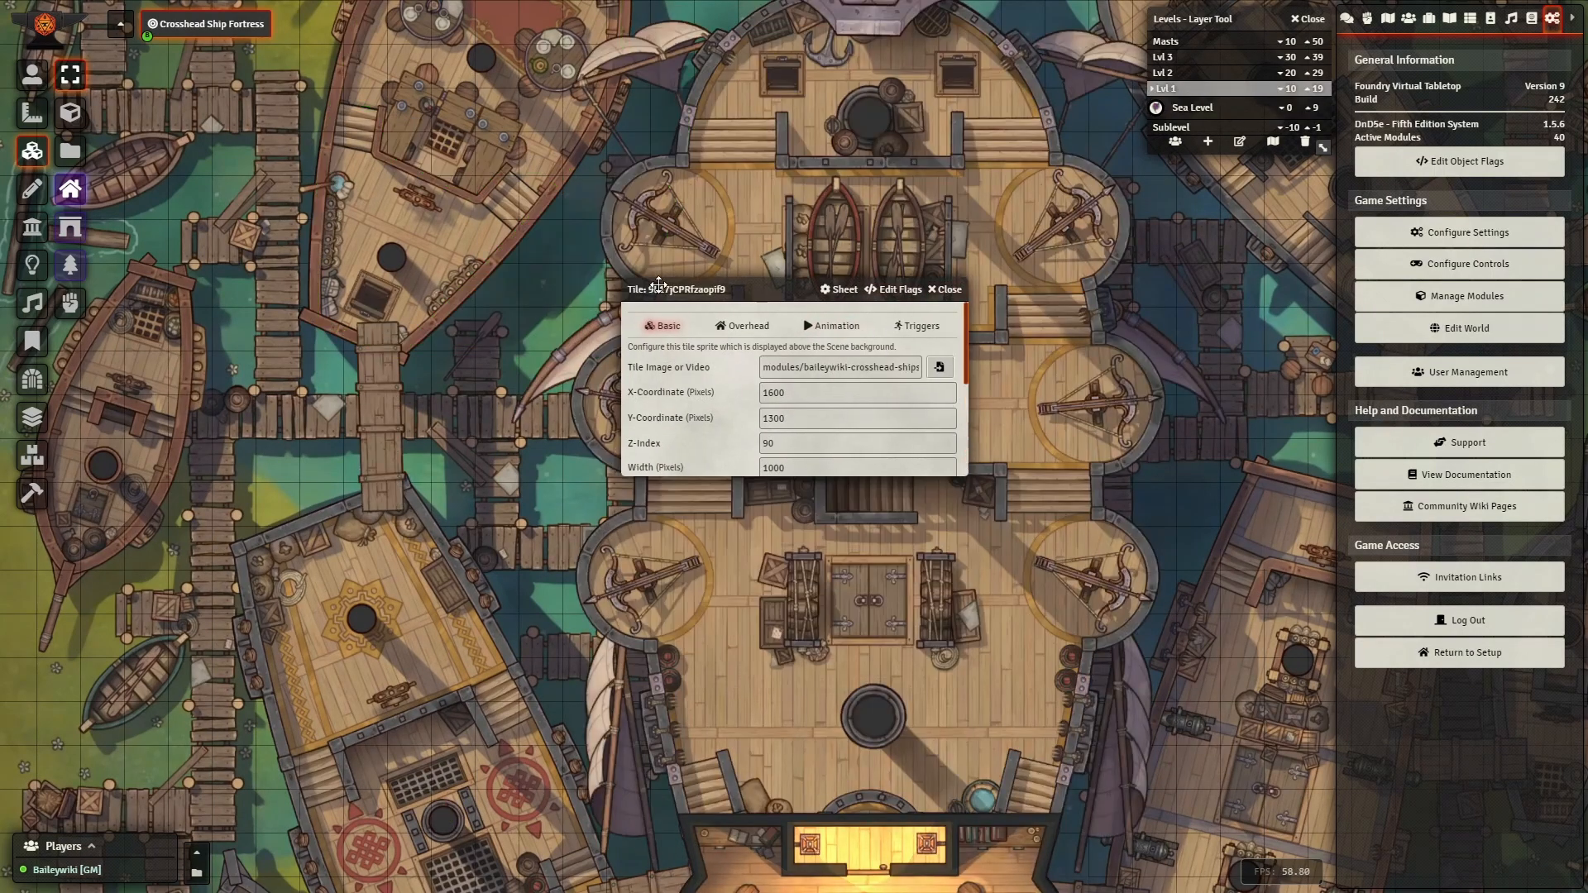
- Manually trigger the right-hand bow trapdoor tile on Lvl 1
scroll(708, 393, up, 3)
scroll(934, 414, up, 2)
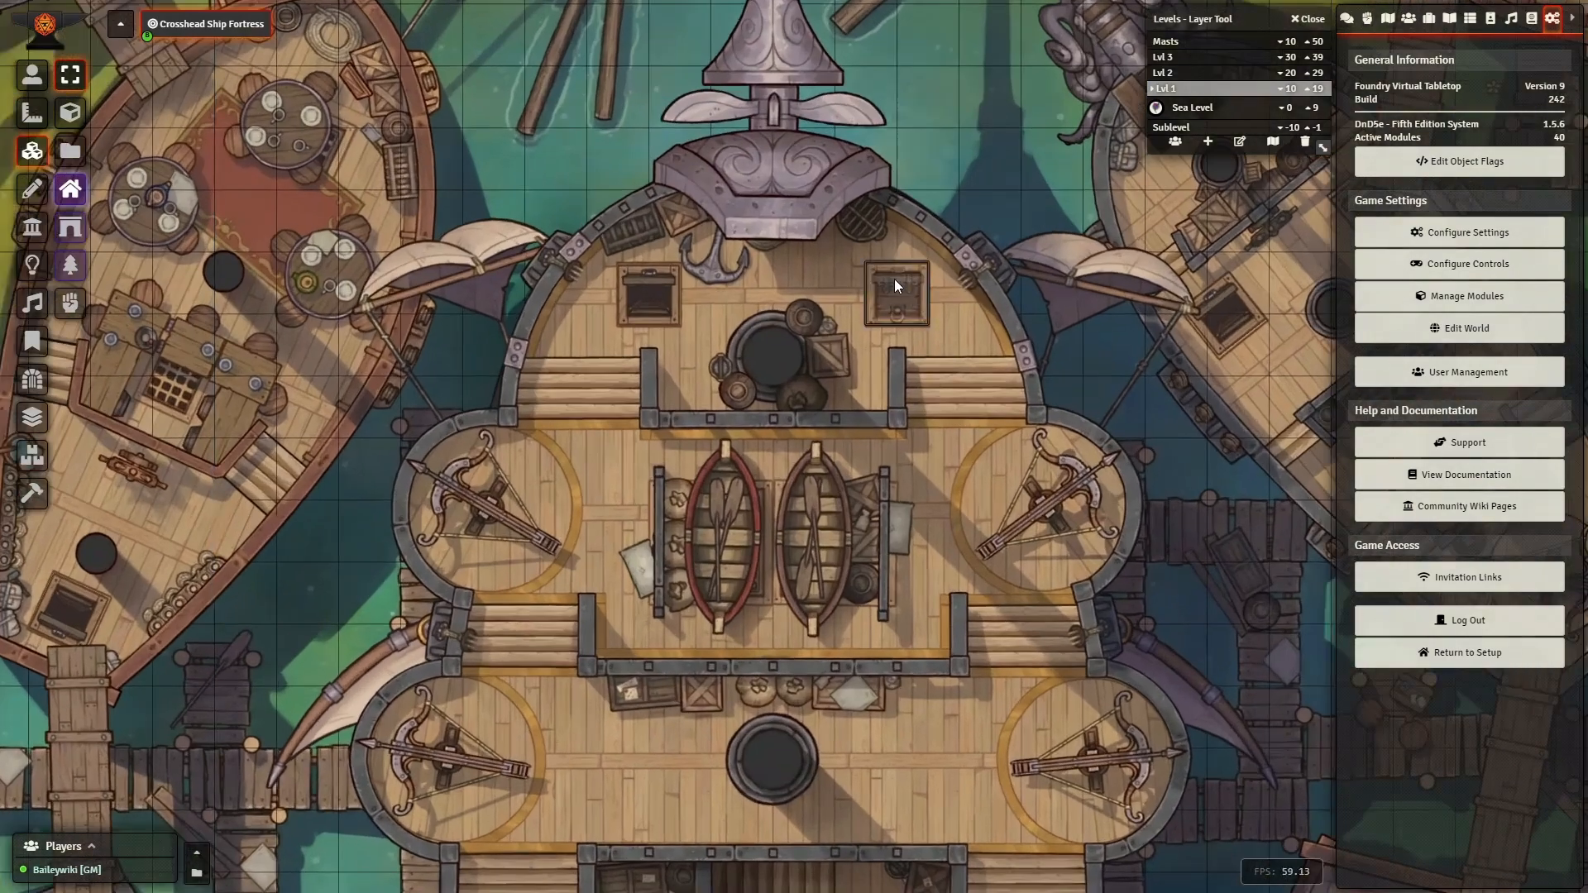
right_click(893, 280)
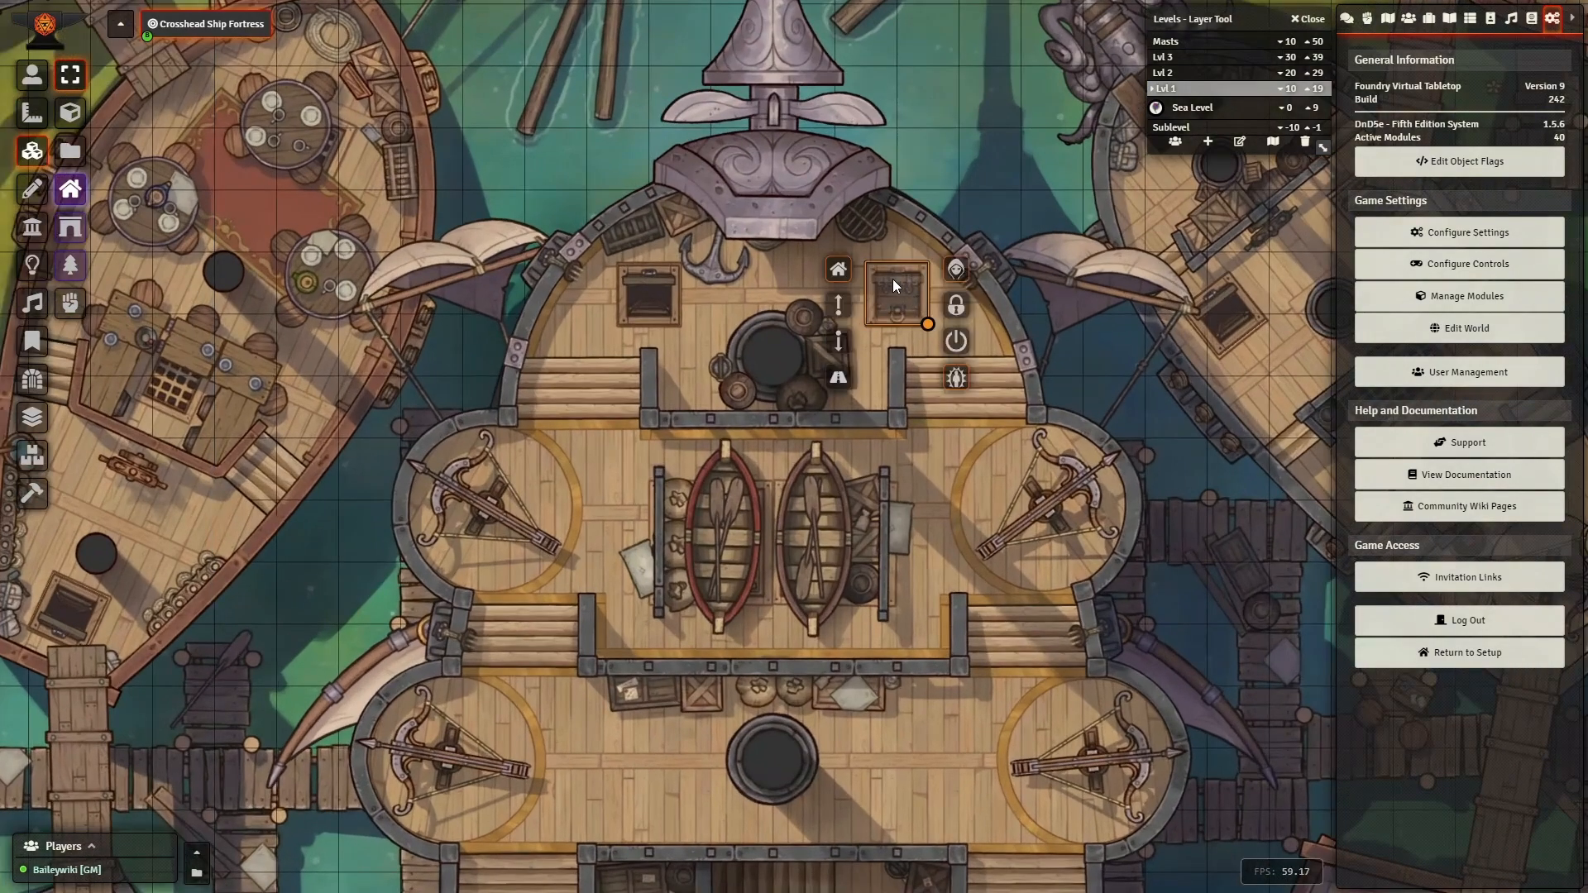
click(958, 378)
- Switch to drawing editing and display Sea Level around the main ship's central staircase
scroll(925, 578, down, 3)
drag(912, 598, 861, 303)
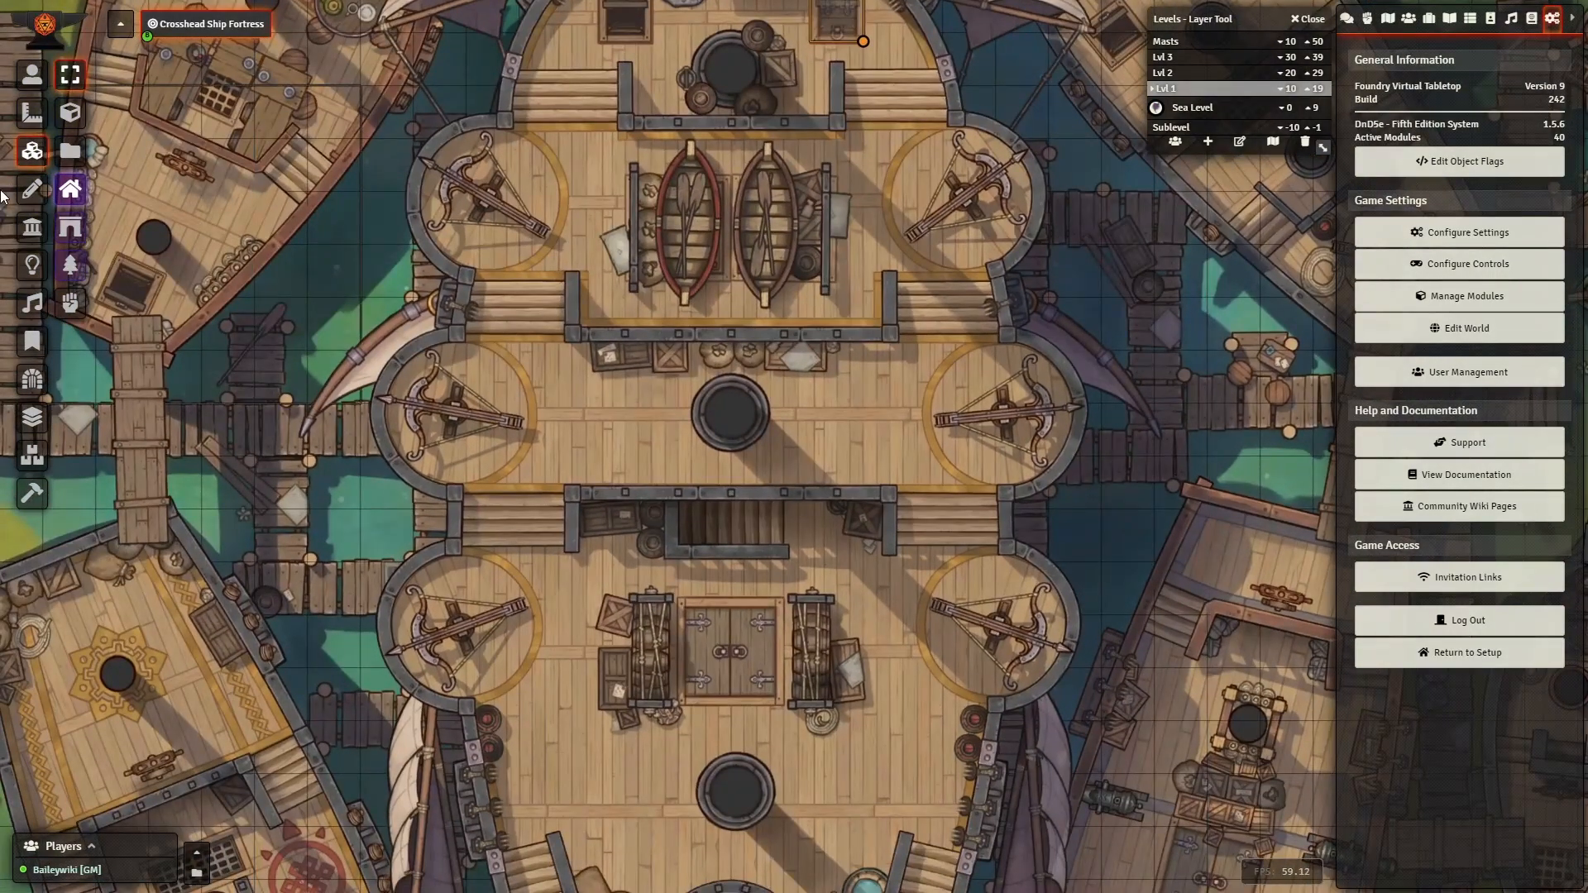
click(32, 189)
drag(907, 592, 950, 413)
scroll(911, 468, up, 3)
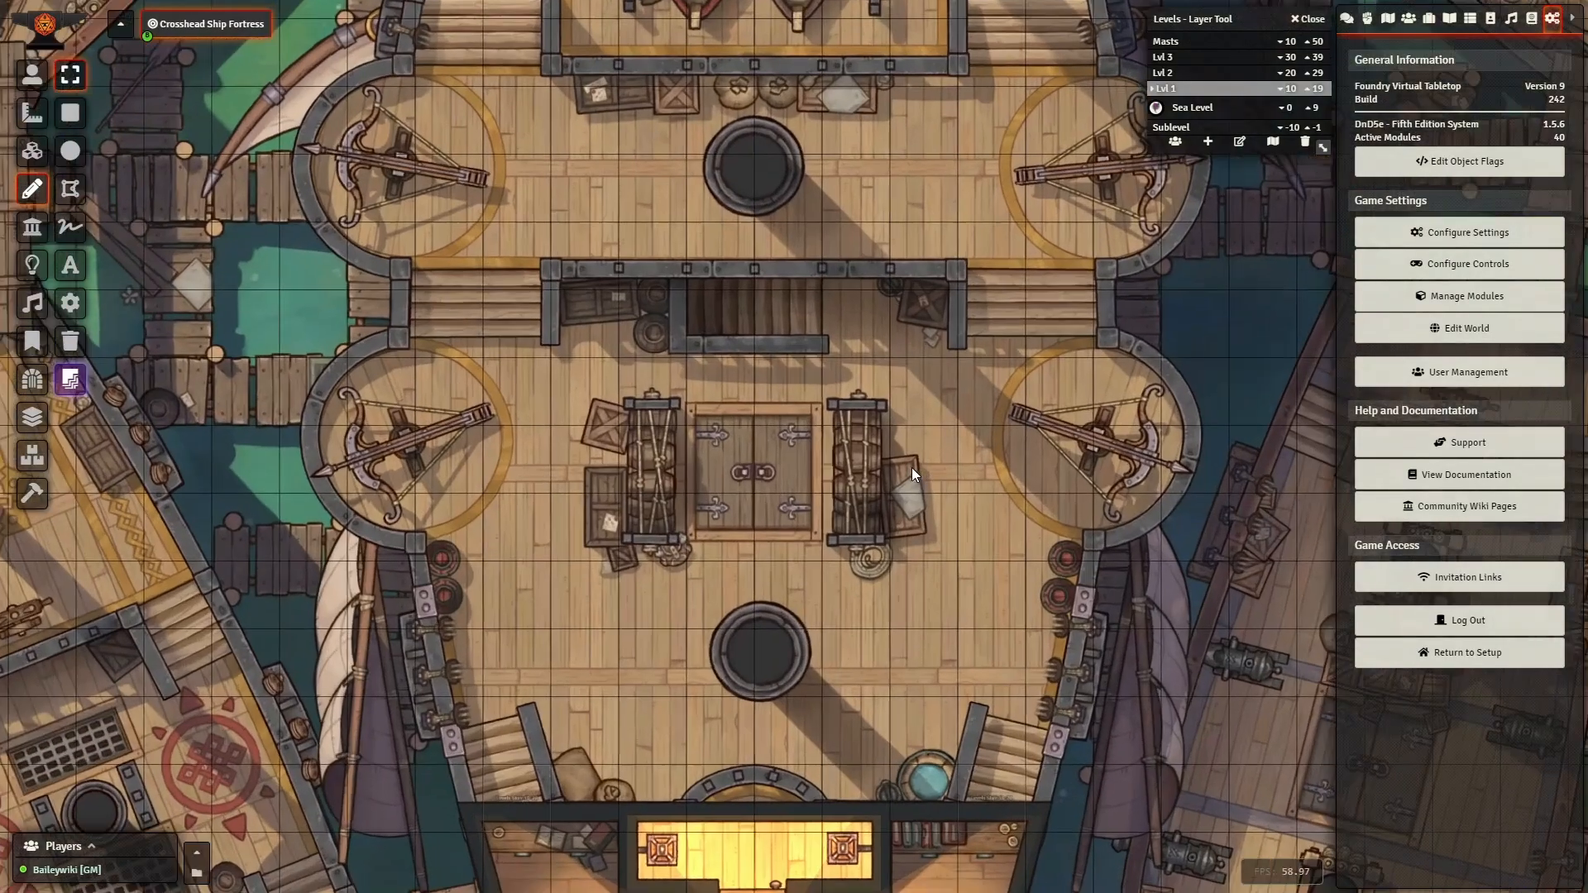
scroll(912, 469, up, 5)
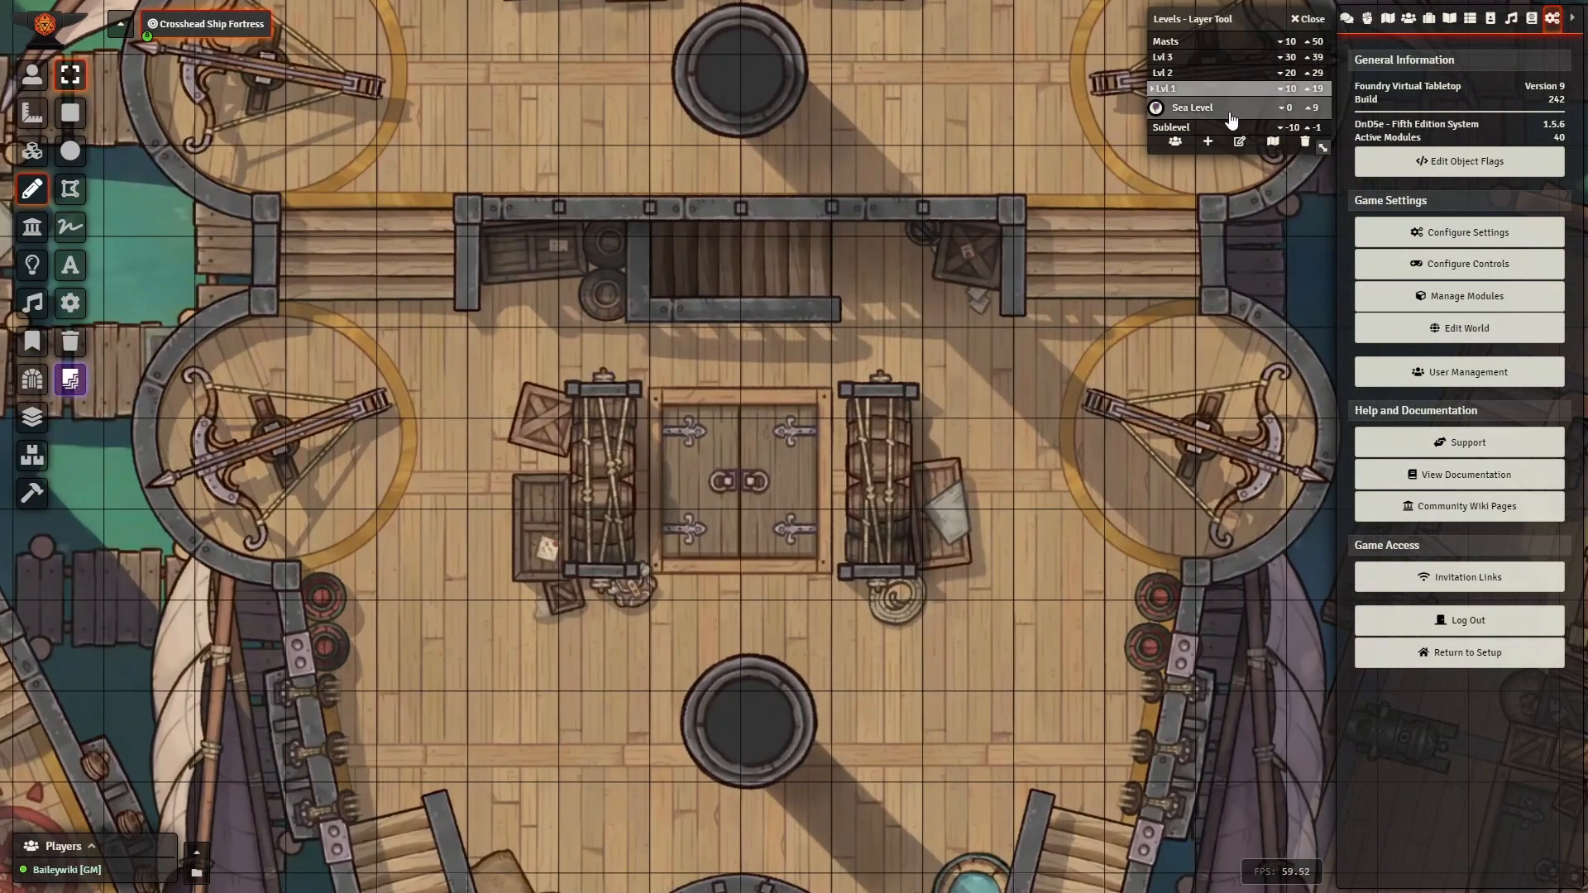
click(1195, 108)
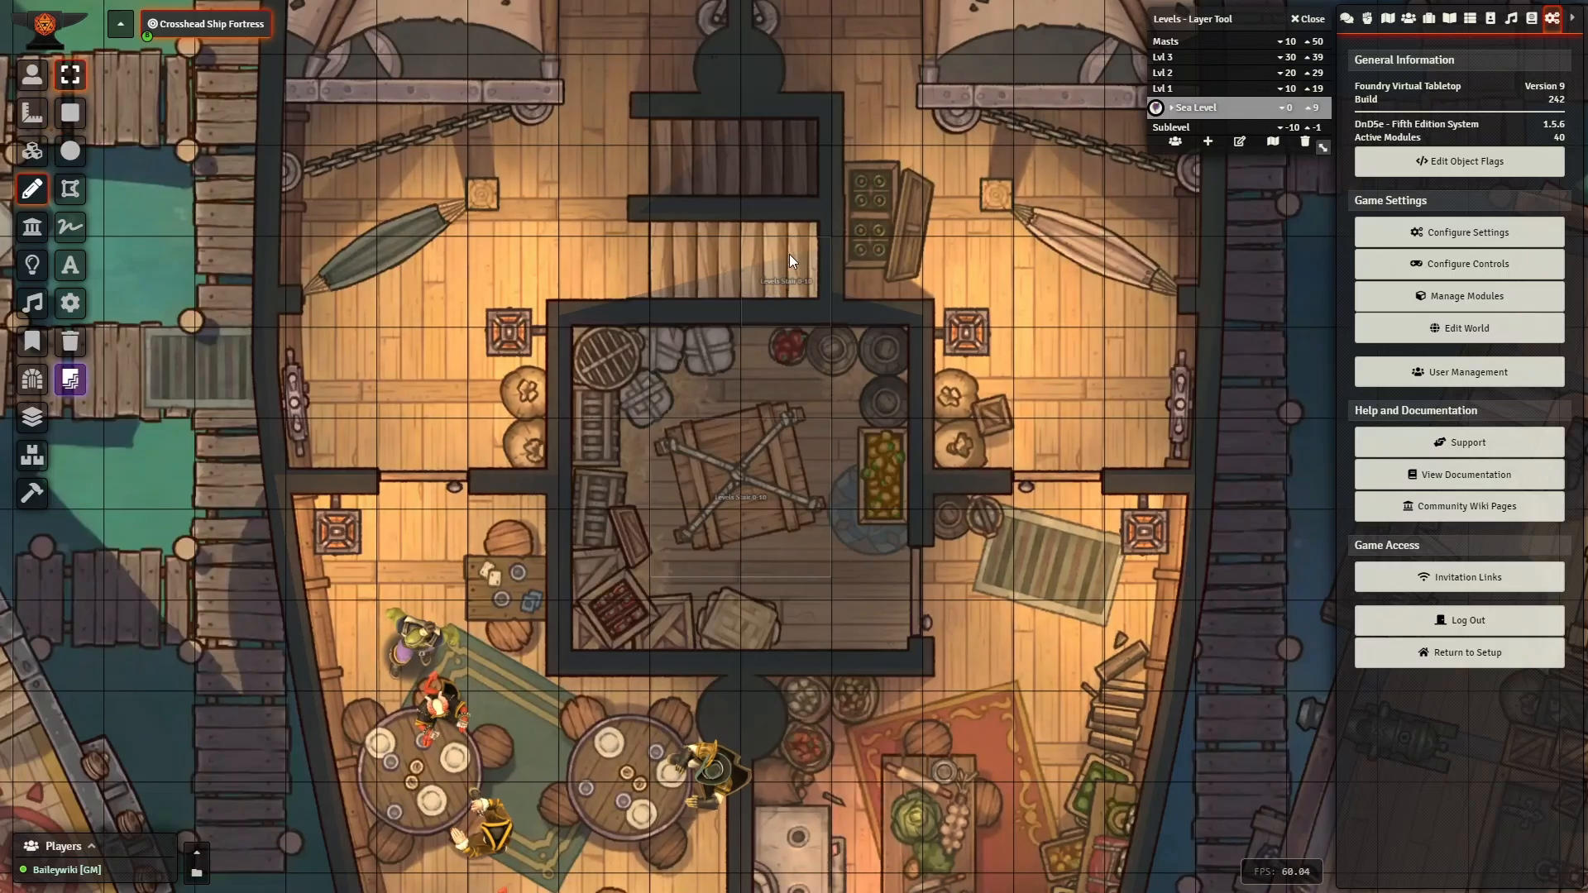
- Check the configuration of the stair drawing on the Sea Level central staircase and lock the stair
double_click(788, 278)
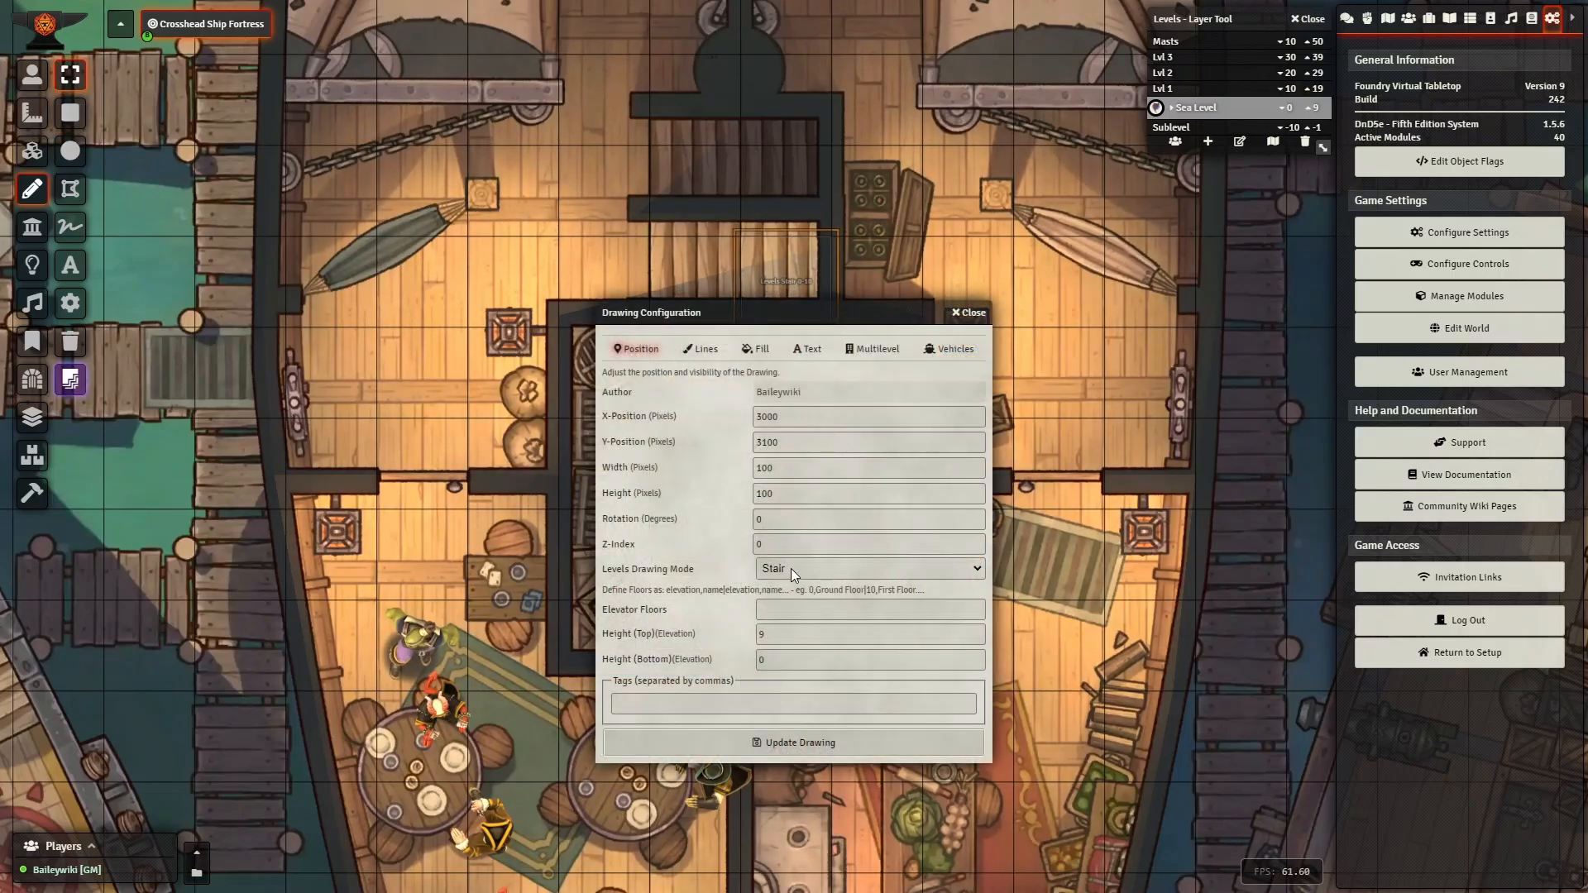
key(Escape)
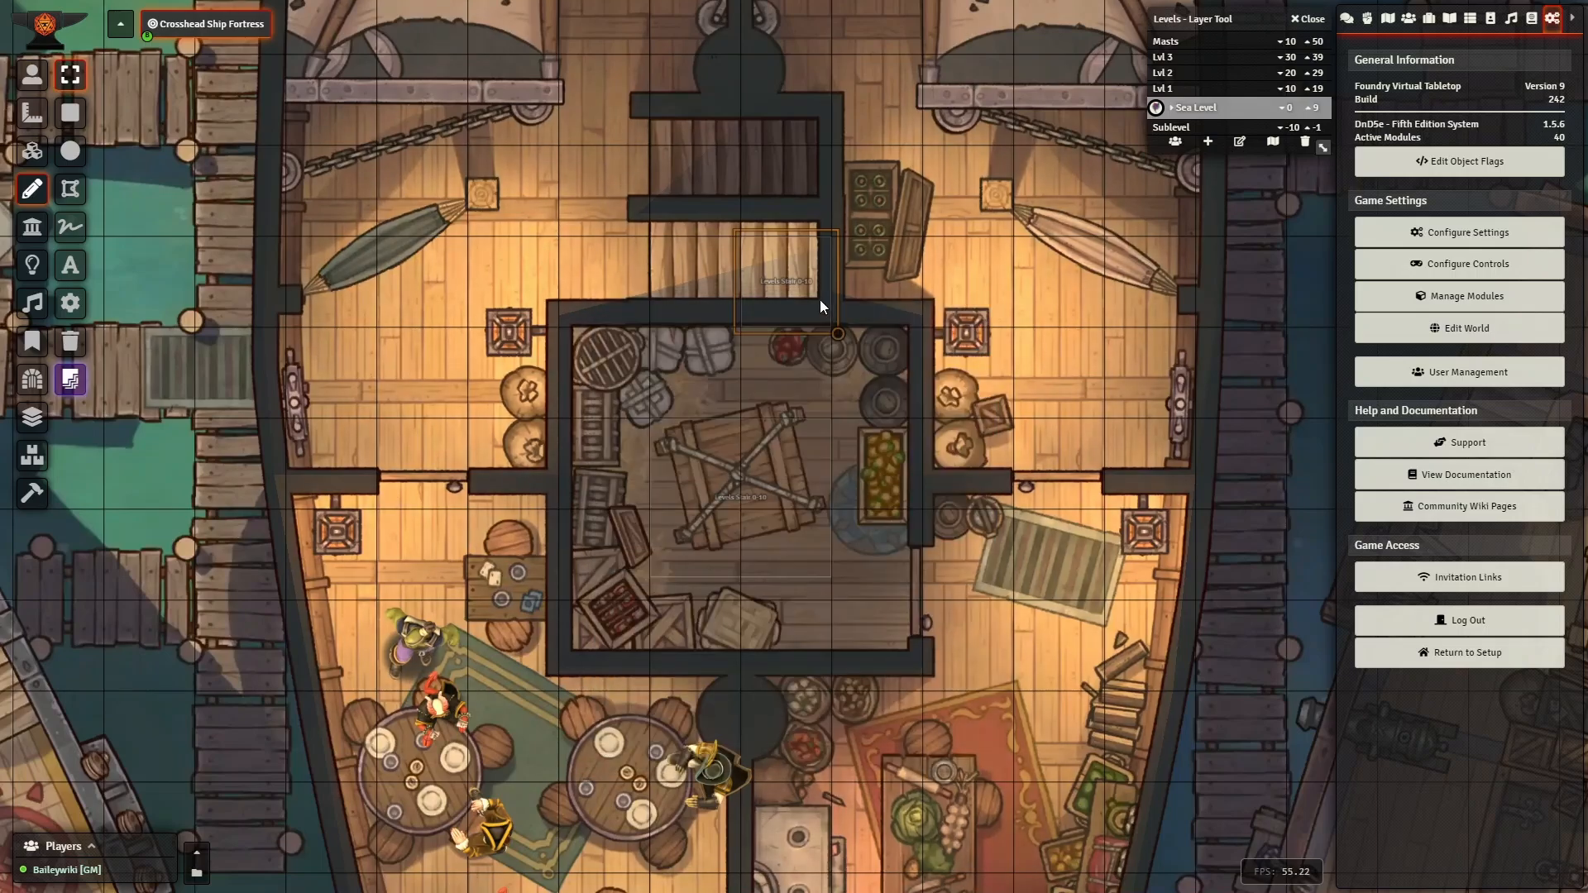
right_click(795, 286)
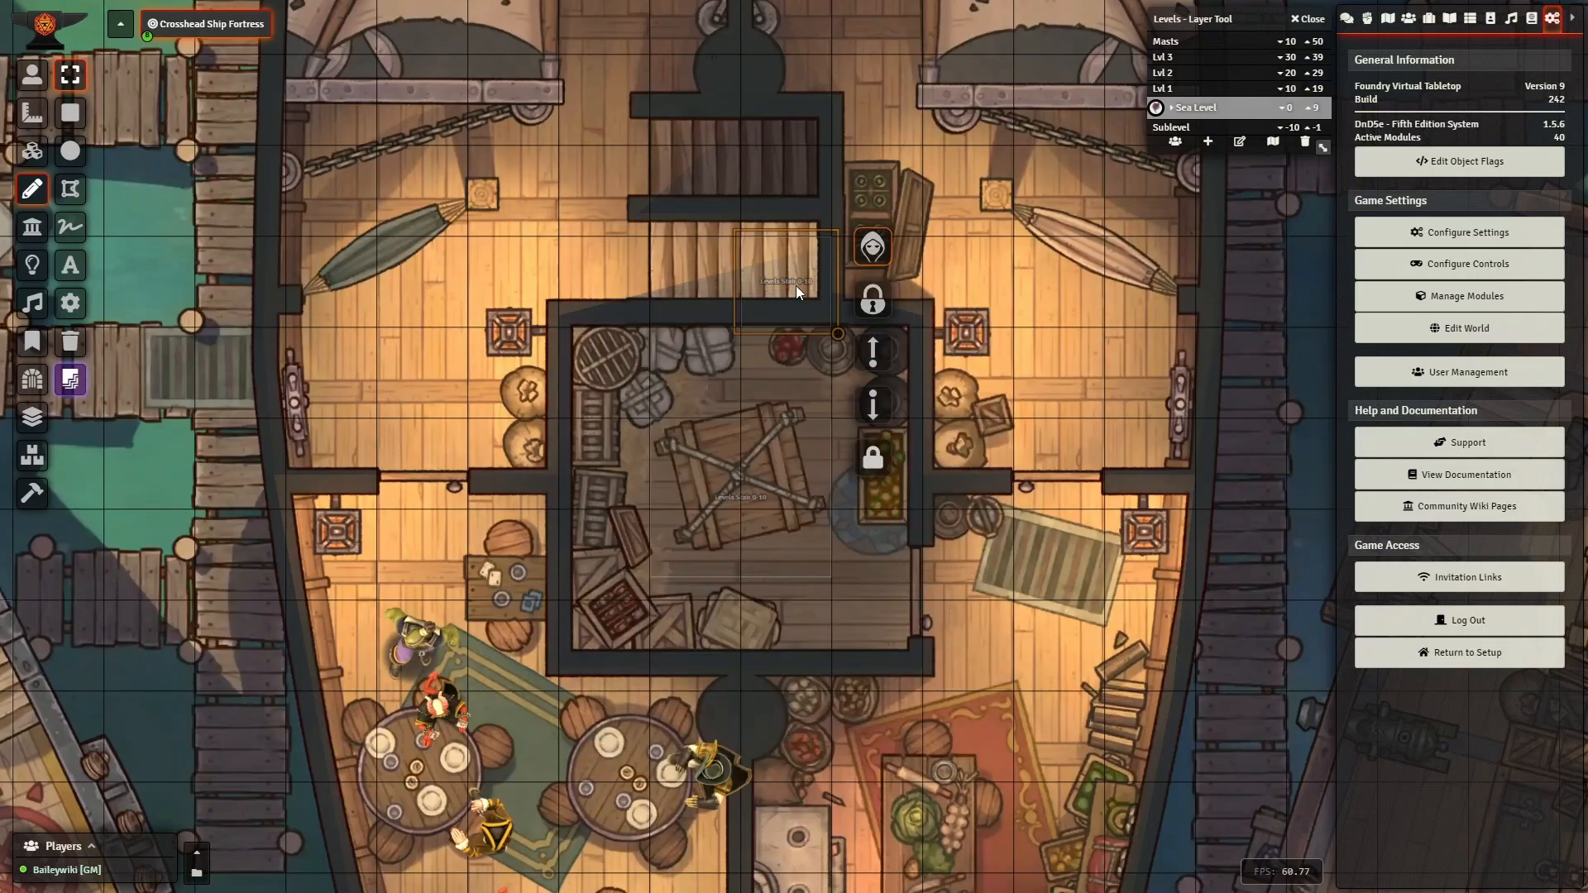
click(874, 462)
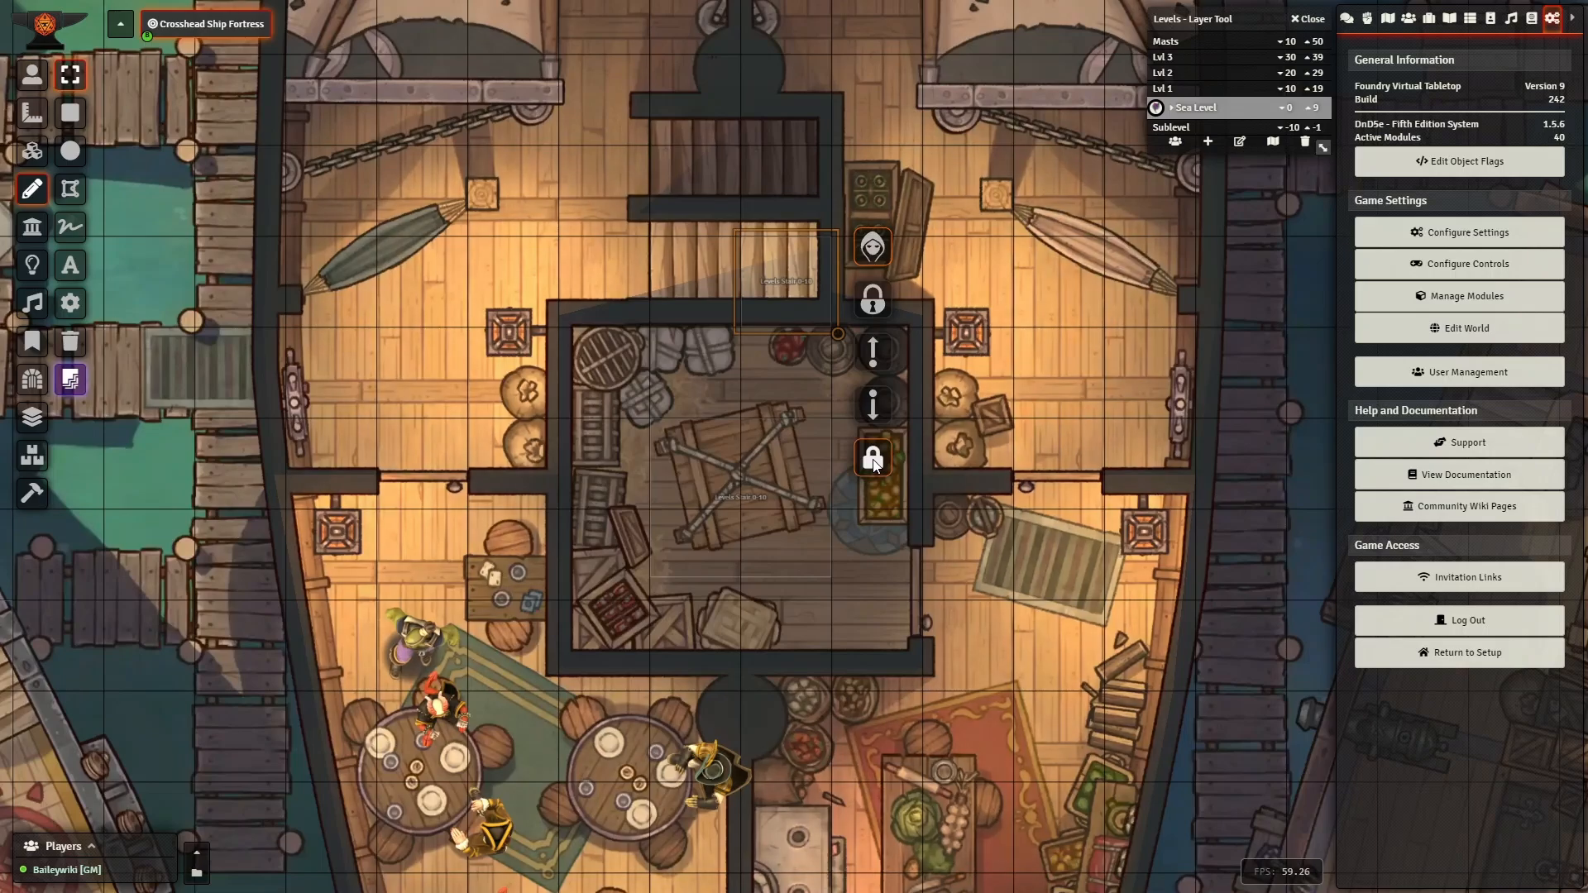
- Check the configuration of the elevator drawing in the Sea Level central cargo area and lock the elevator
right_click(736, 486)
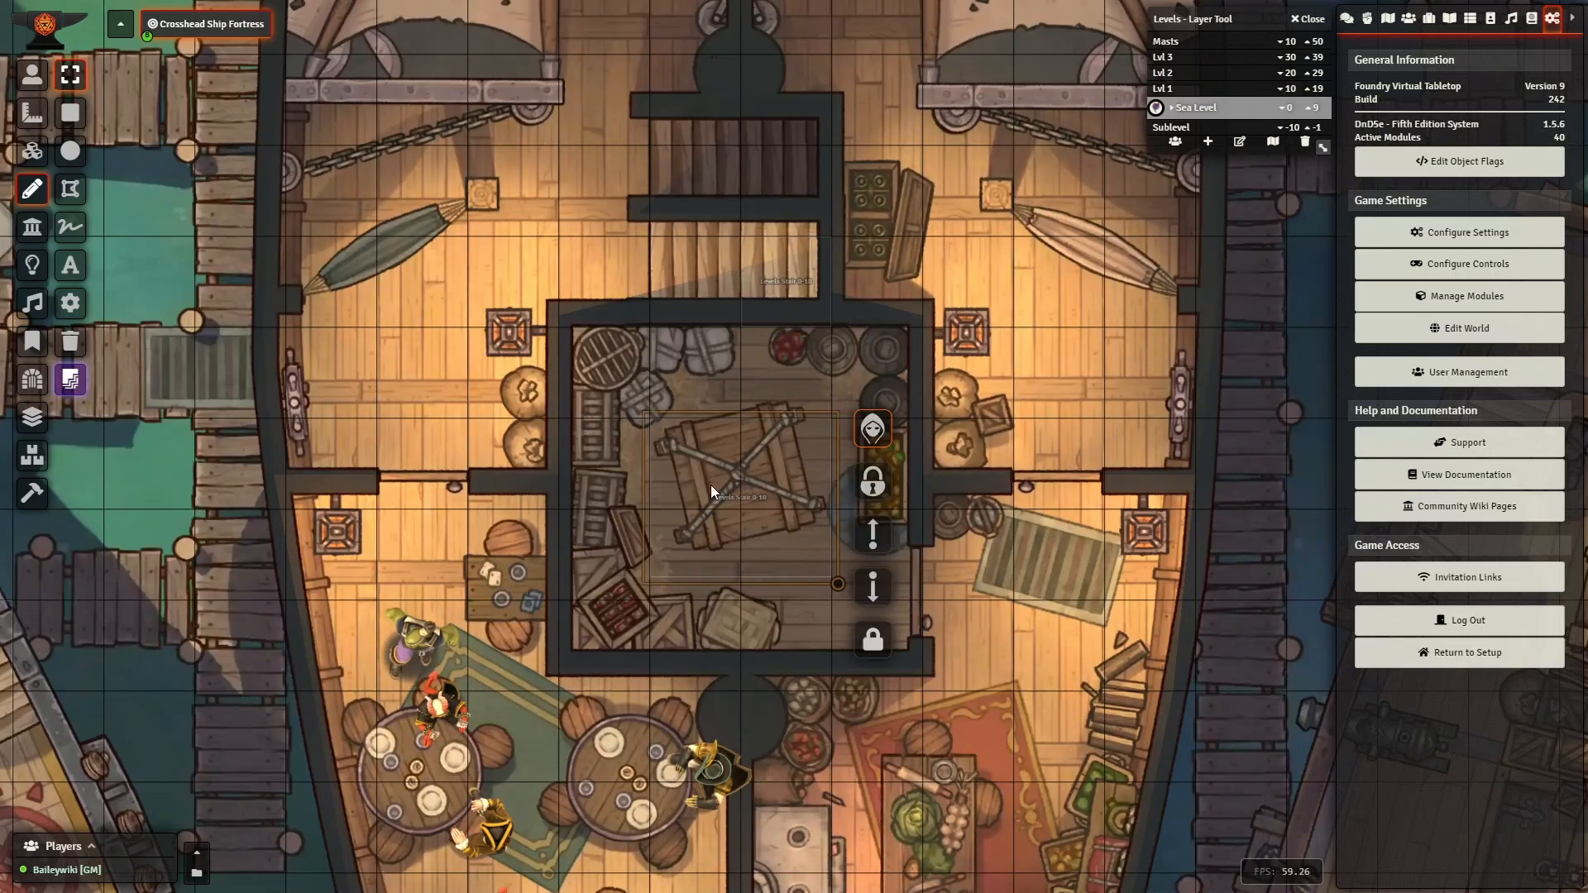
double_click(736, 442)
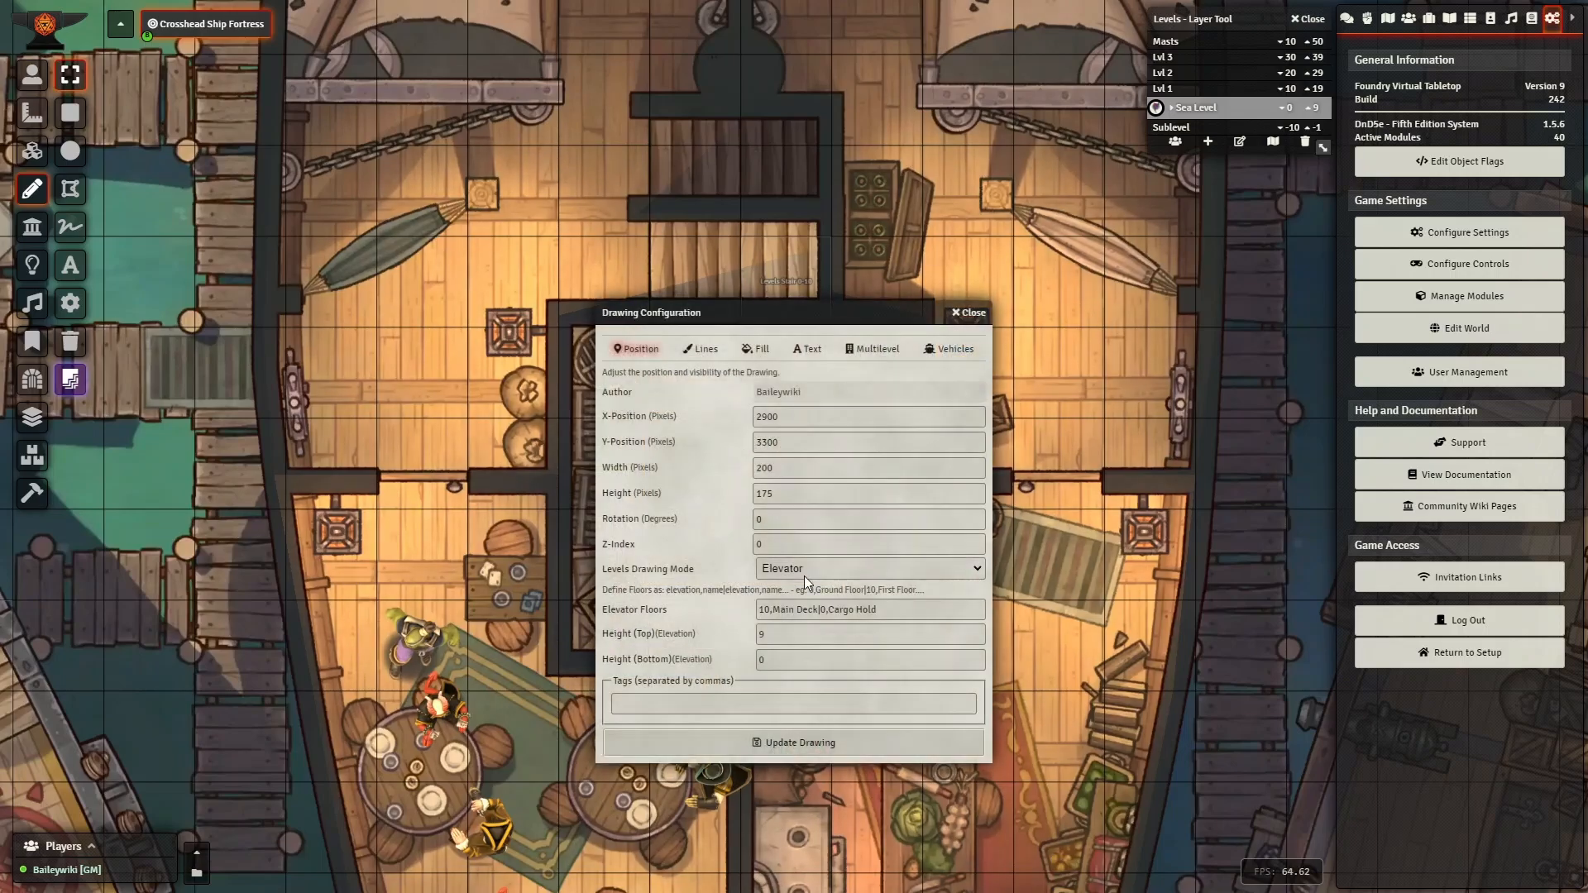
click(971, 314)
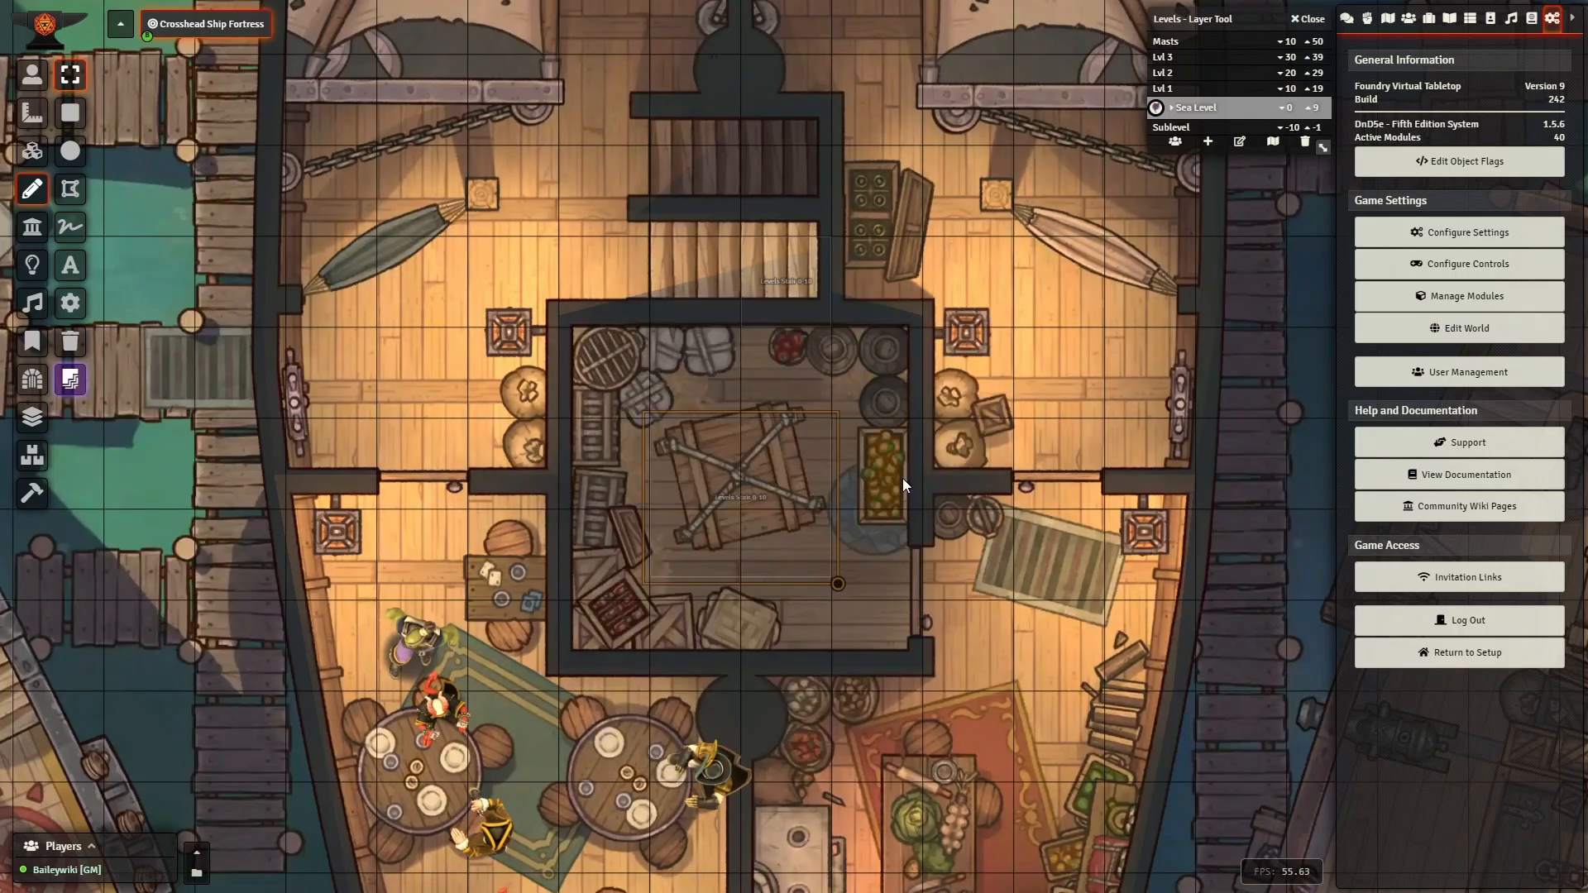
right_click(789, 484)
click(874, 642)
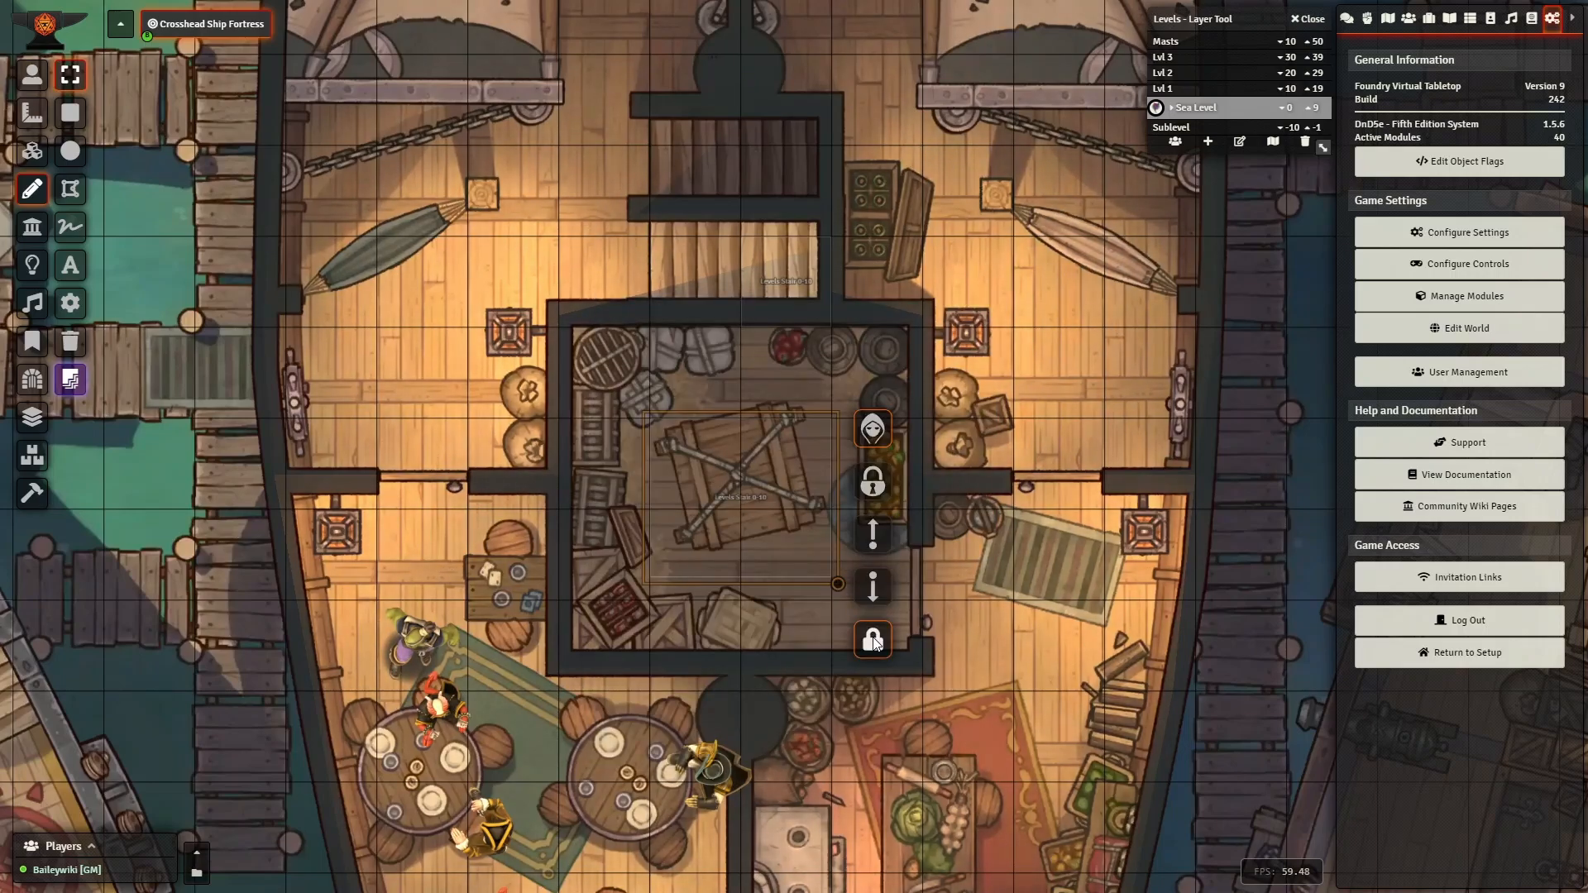
- Look at the main ship's stern on Lvl 1 and then on Lvl 2
scroll(689, 430, down, 3)
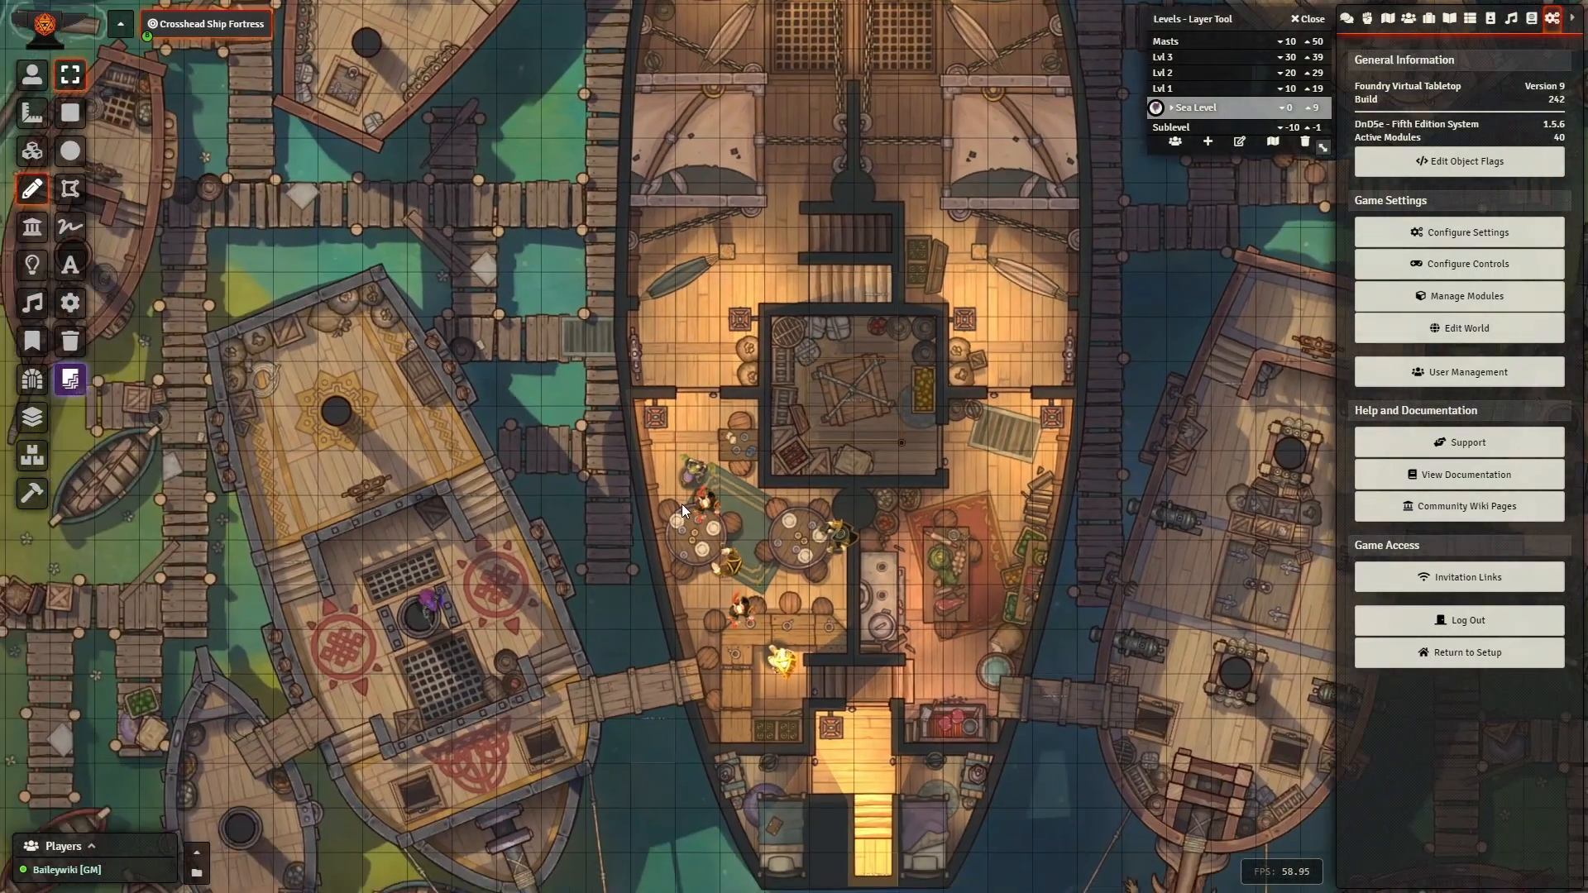
scroll(682, 504, down, 1)
drag(688, 631, 729, 443)
scroll(732, 430, up, 7)
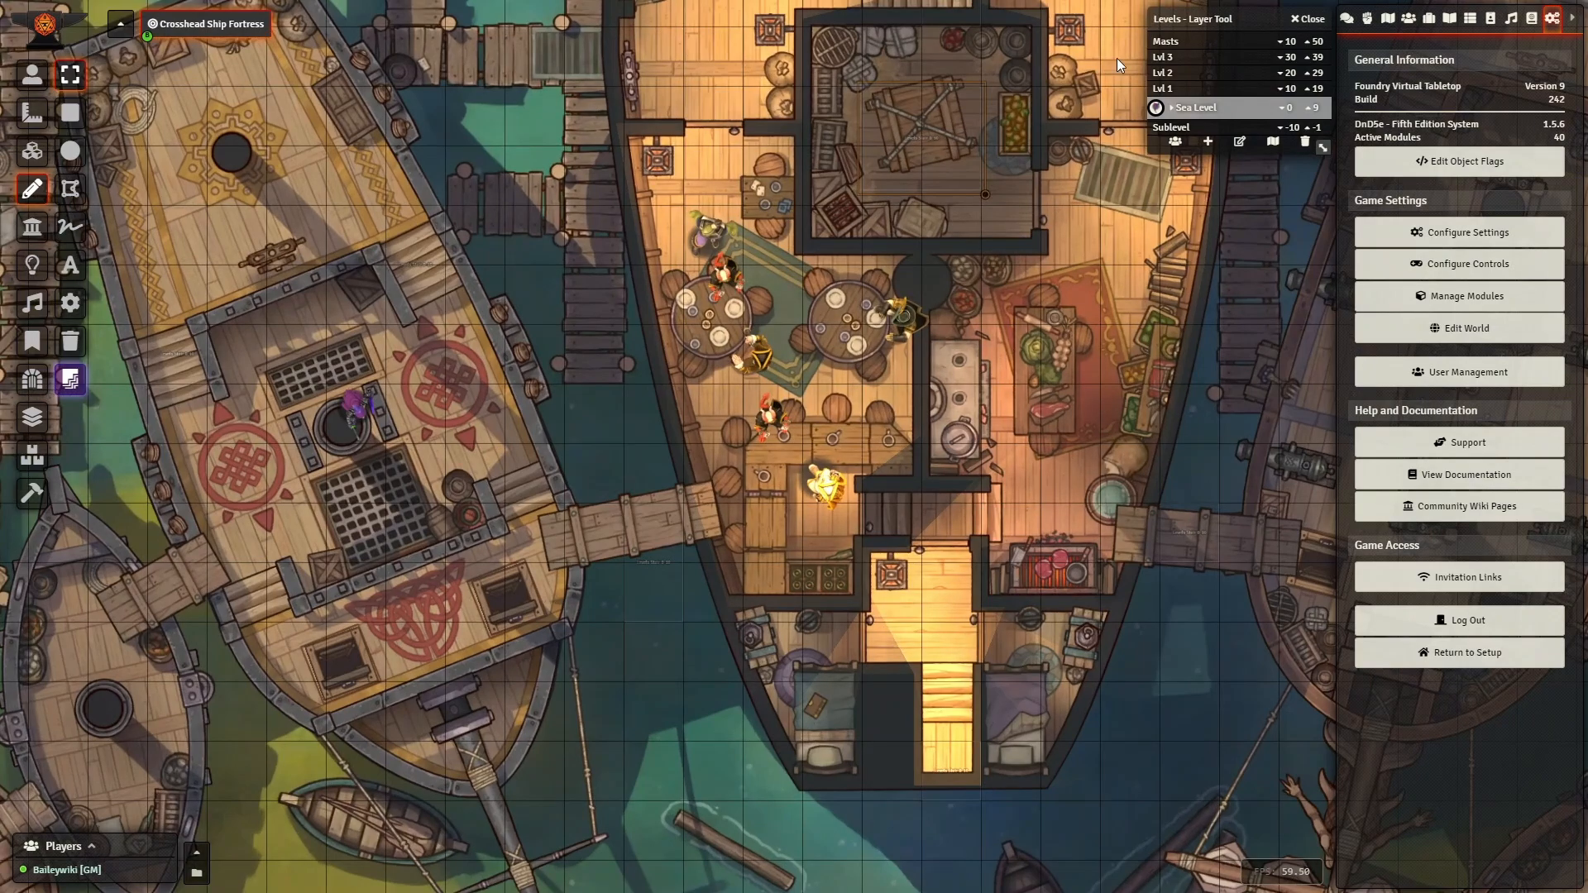
click(1219, 90)
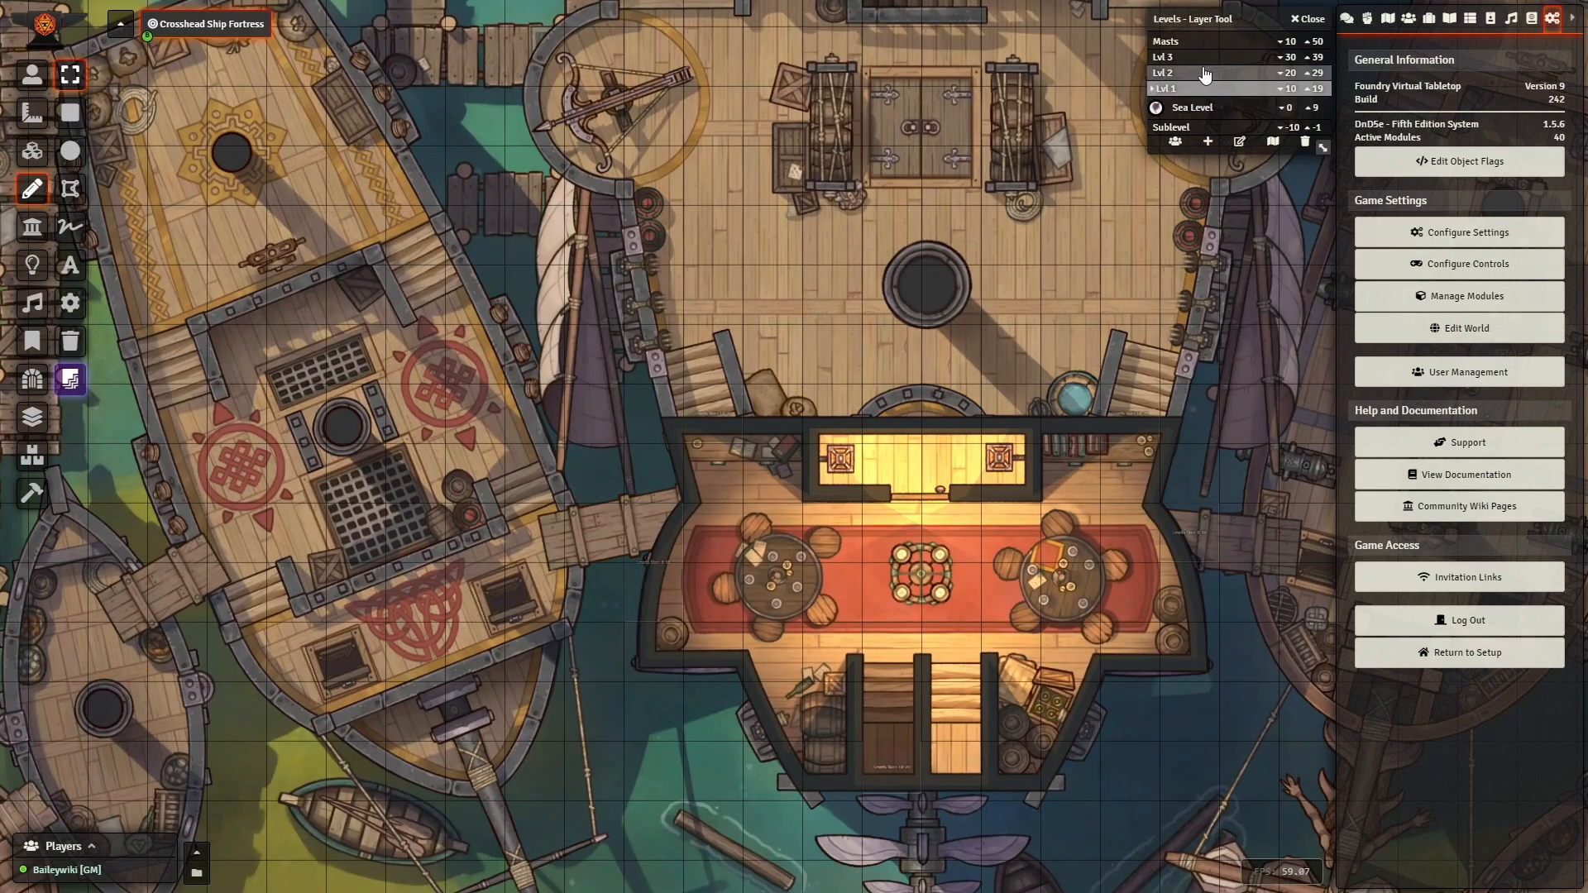
click(1198, 75)
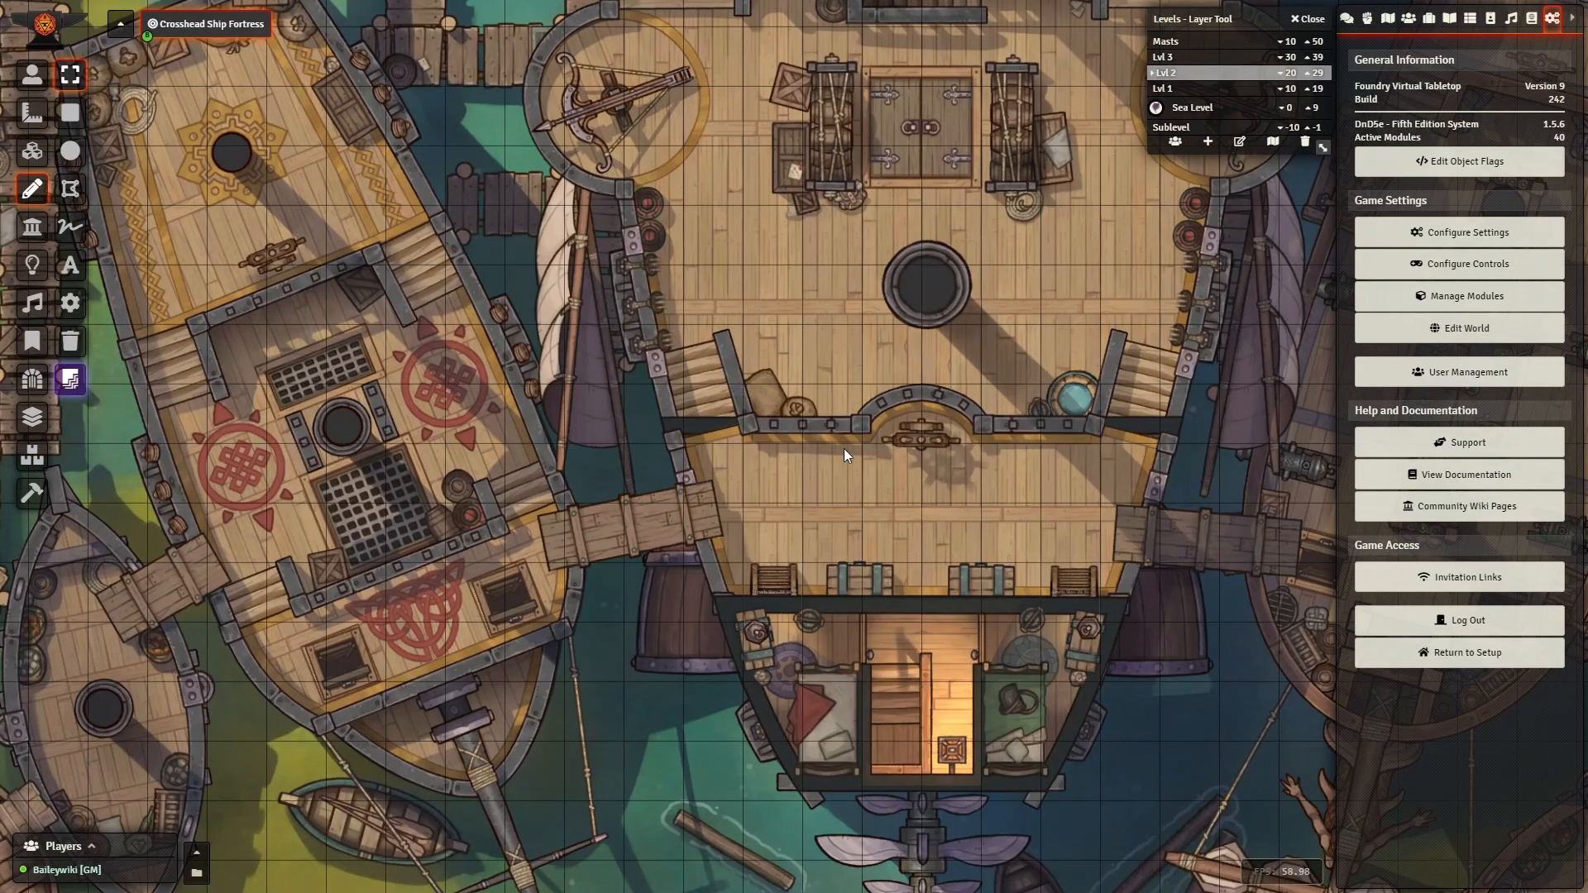
- Check the configuration of the Lvl 1 stair drawing on the gangplank between the red-emblem ship and the main ship's stern
drag(831, 465, 1025, 400)
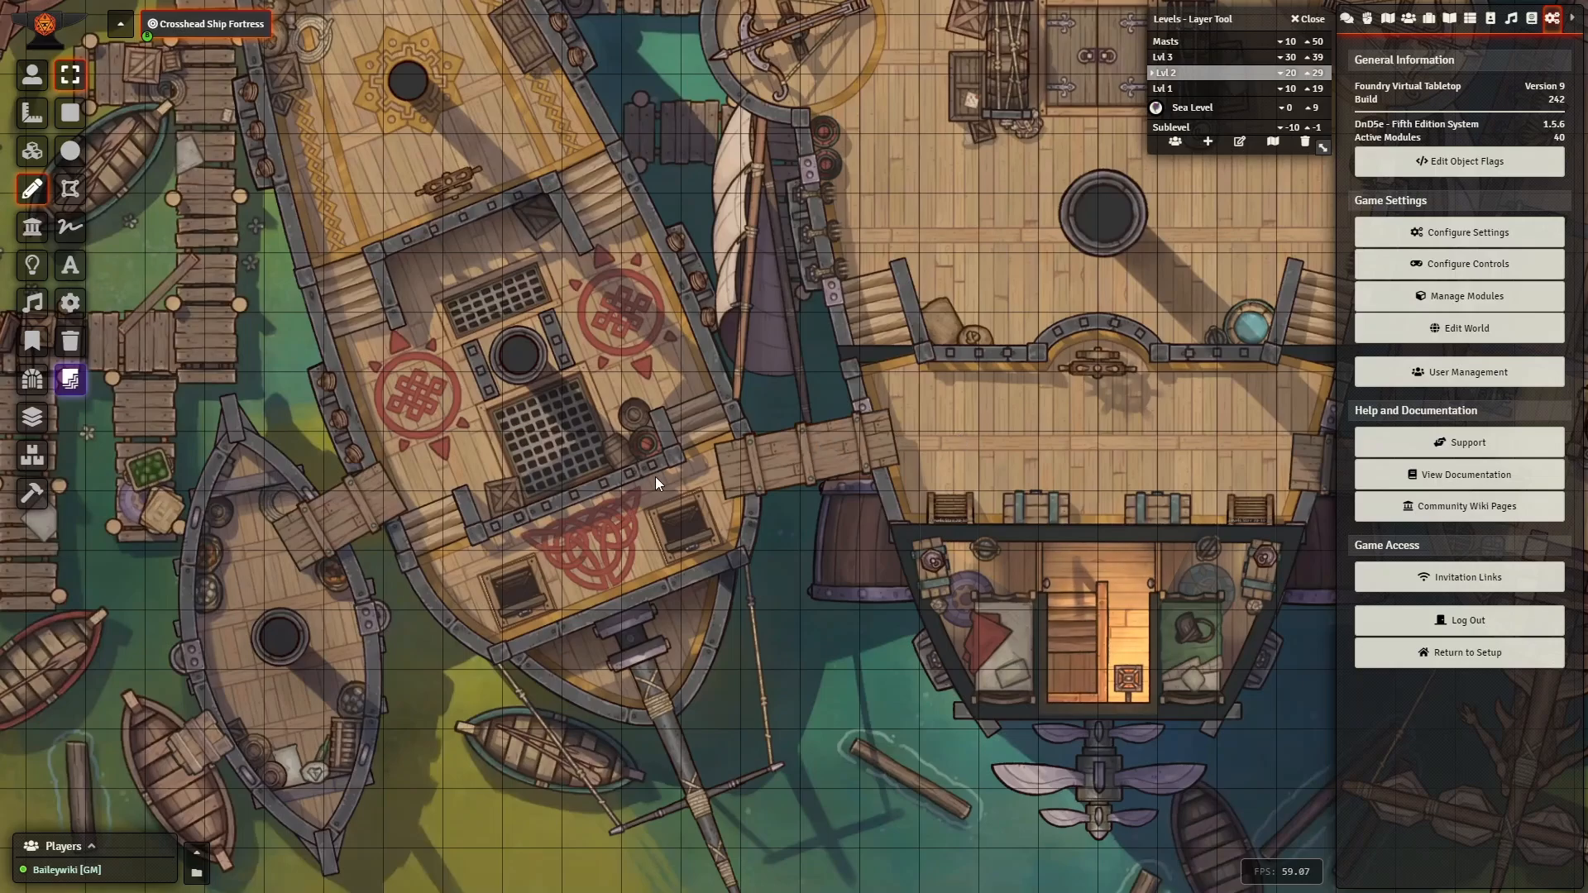
scroll(910, 480, up, 5)
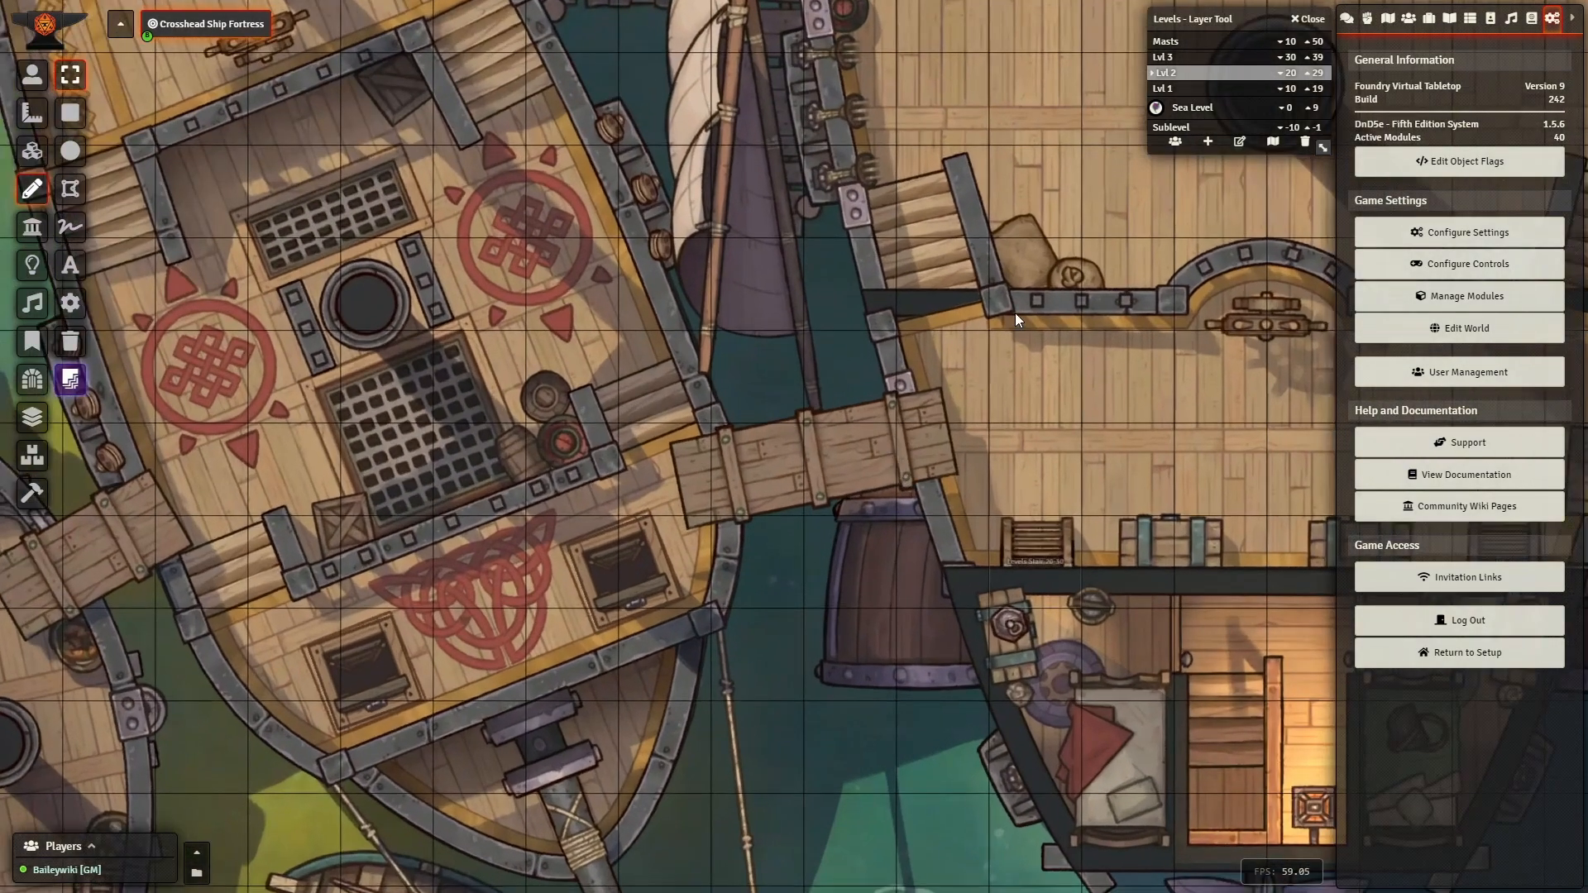
click(1173, 89)
double_click(834, 465)
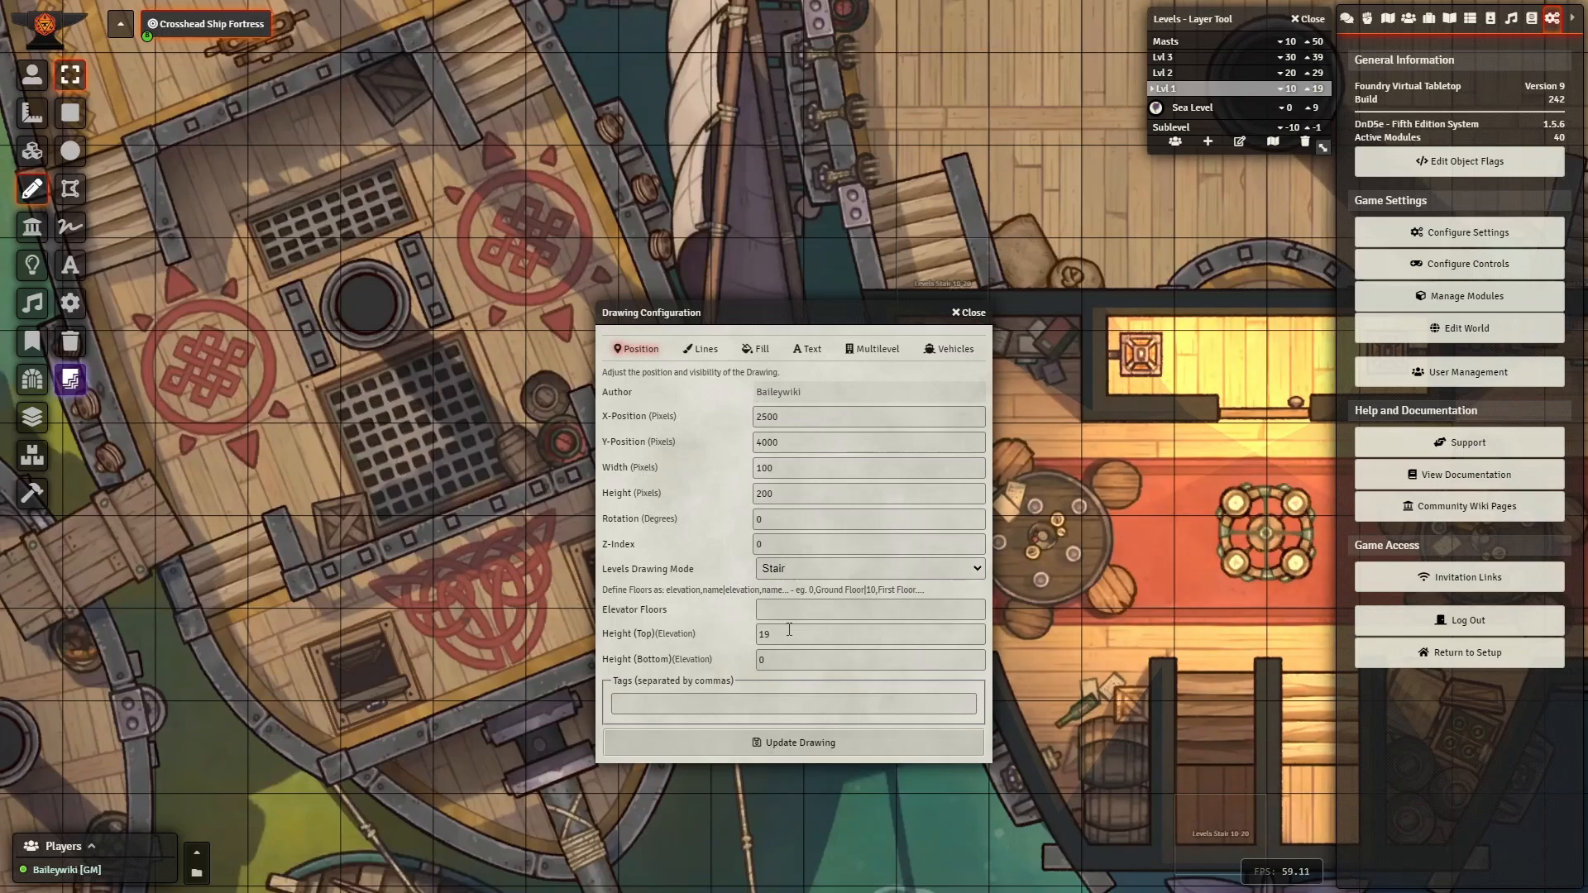
click(976, 313)
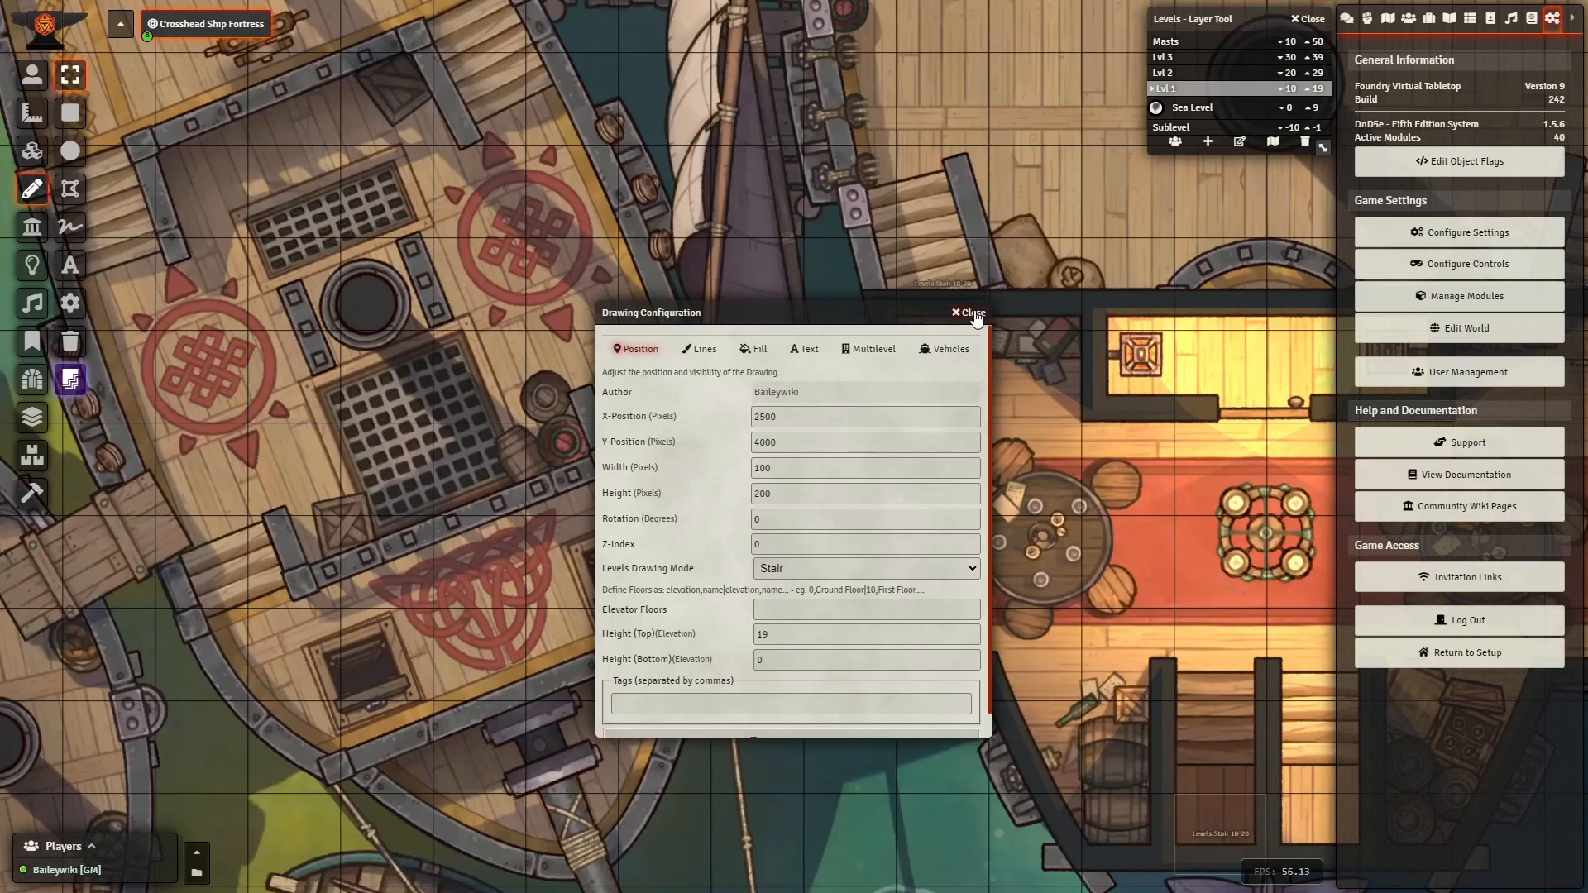
- Compare the main ship's stern deck on Lvl 2 and Lvl 3, ending on Lvl 2
scroll(1136, 272, down, 2)
click(1183, 74)
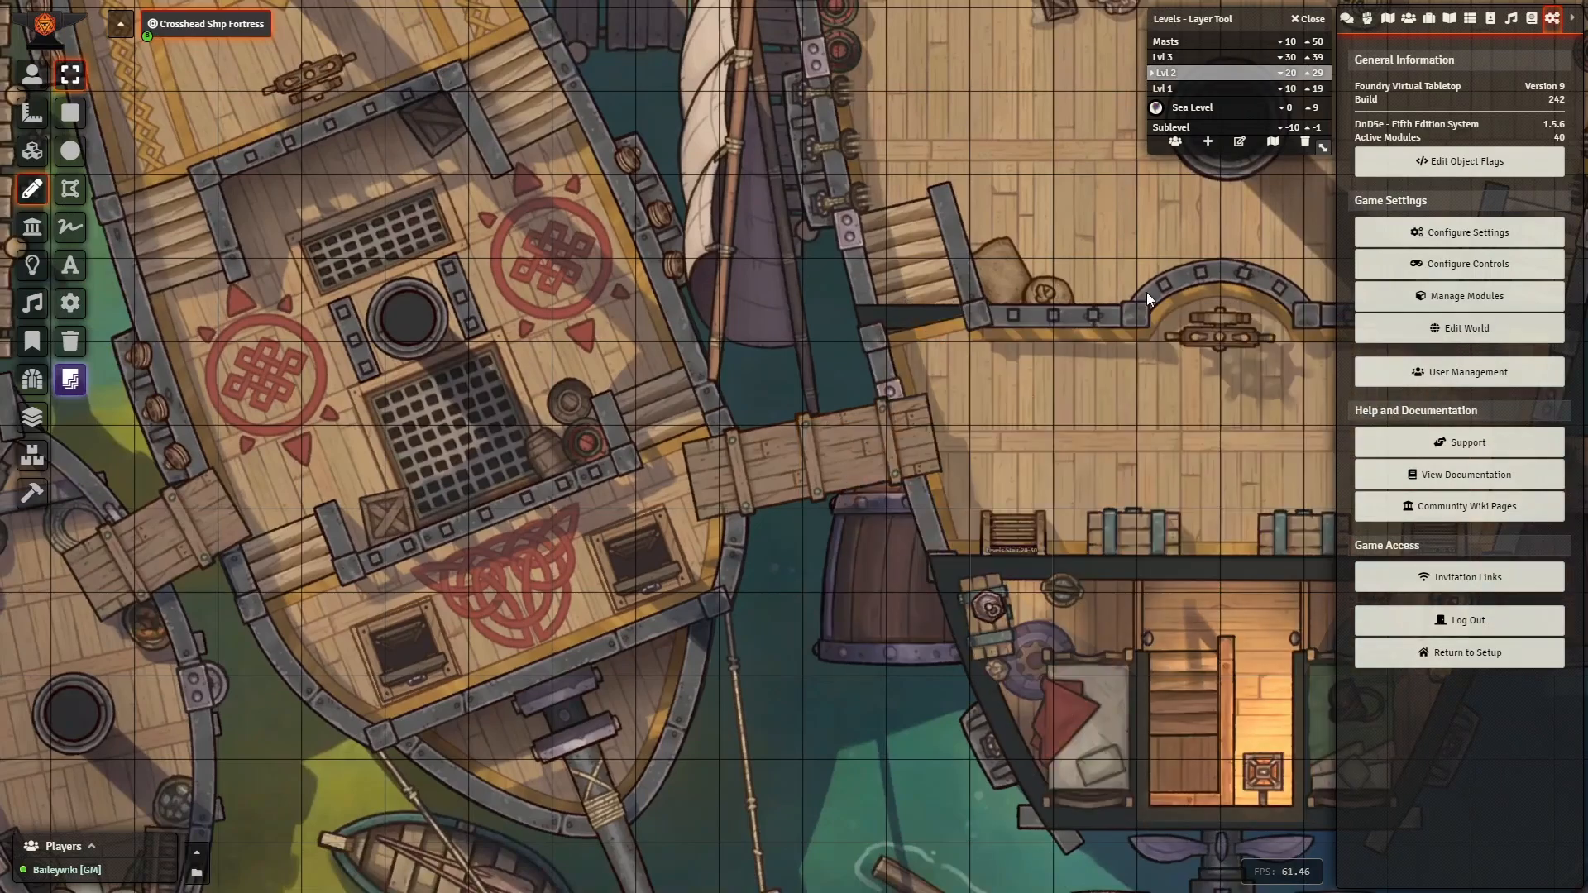
scroll(1074, 405, down, 8)
drag(1077, 405, 970, 492)
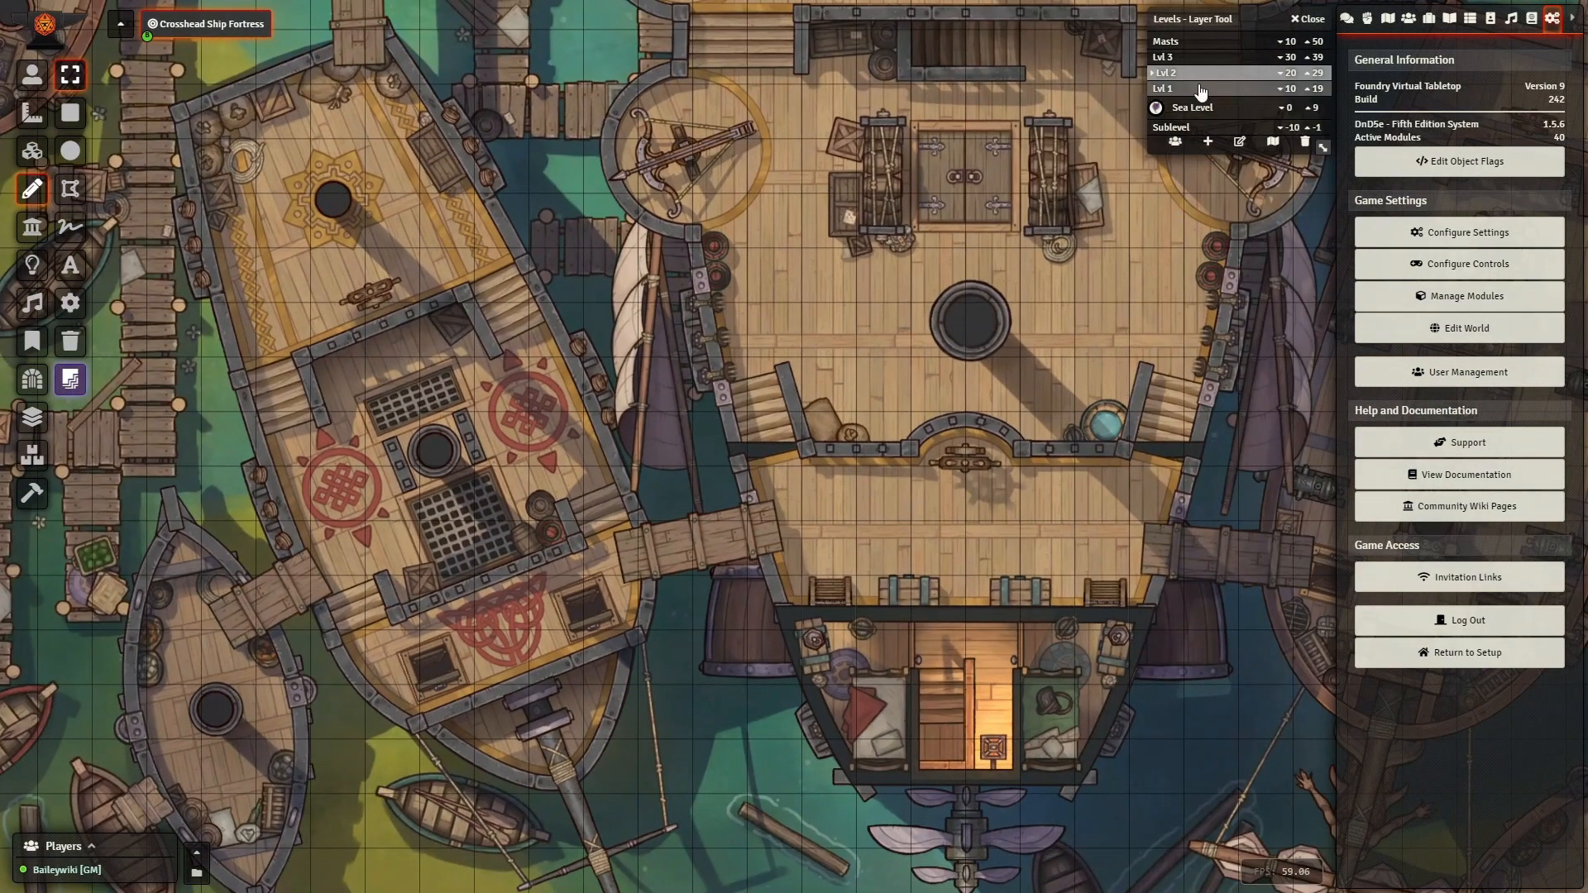
click(1182, 57)
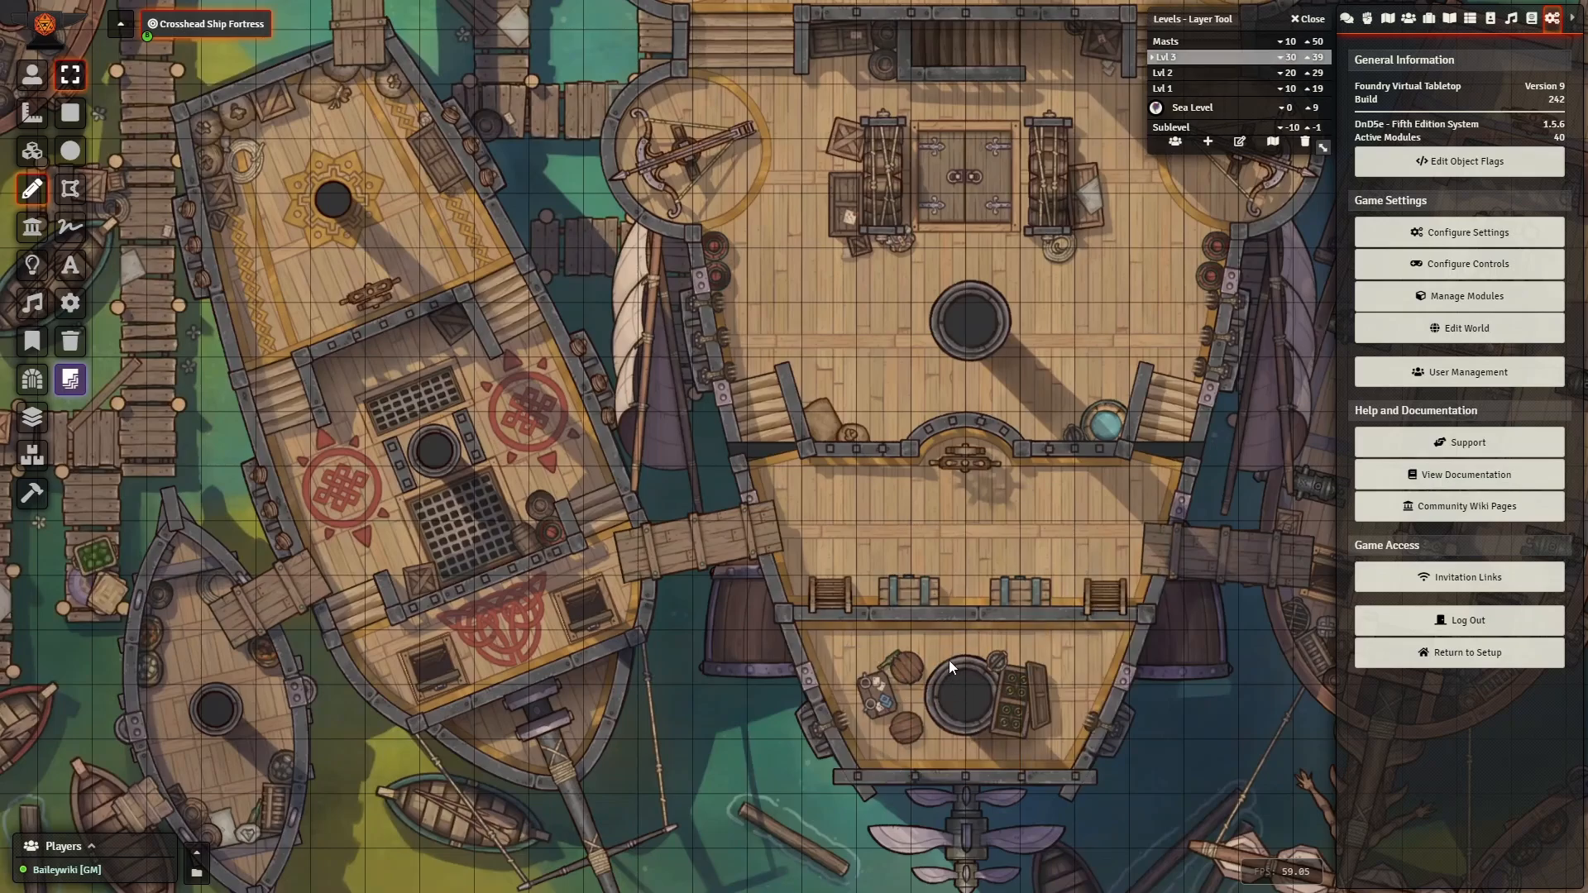
click(1232, 74)
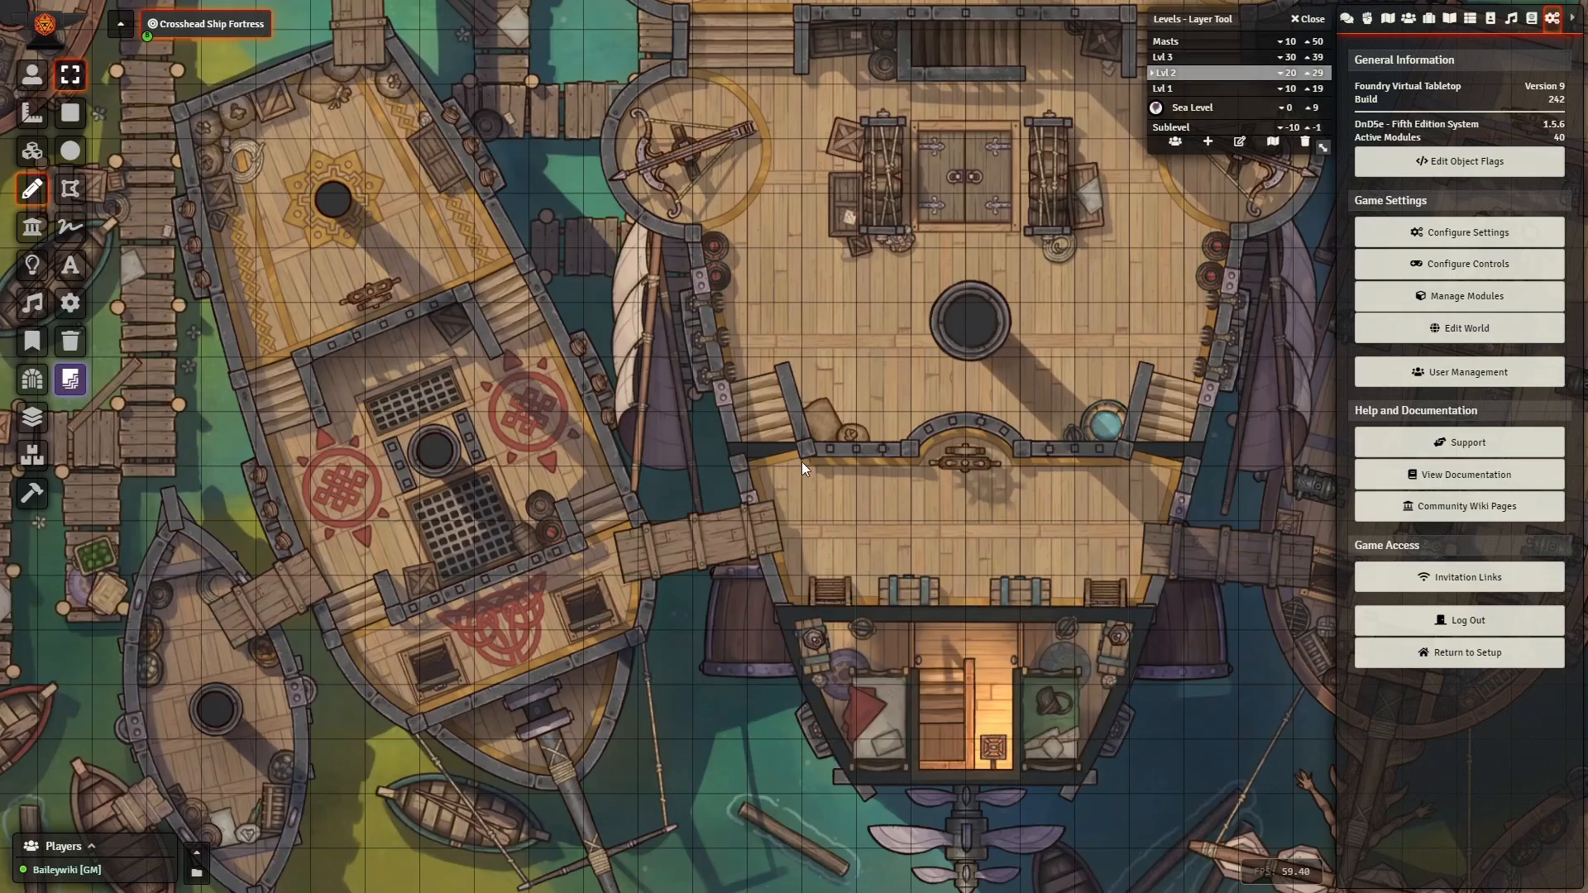
- Examine the gangplank linking the red-emblem ship to the main ship and the surrounding decks on Lvl 2
scroll(860, 618, up, 3)
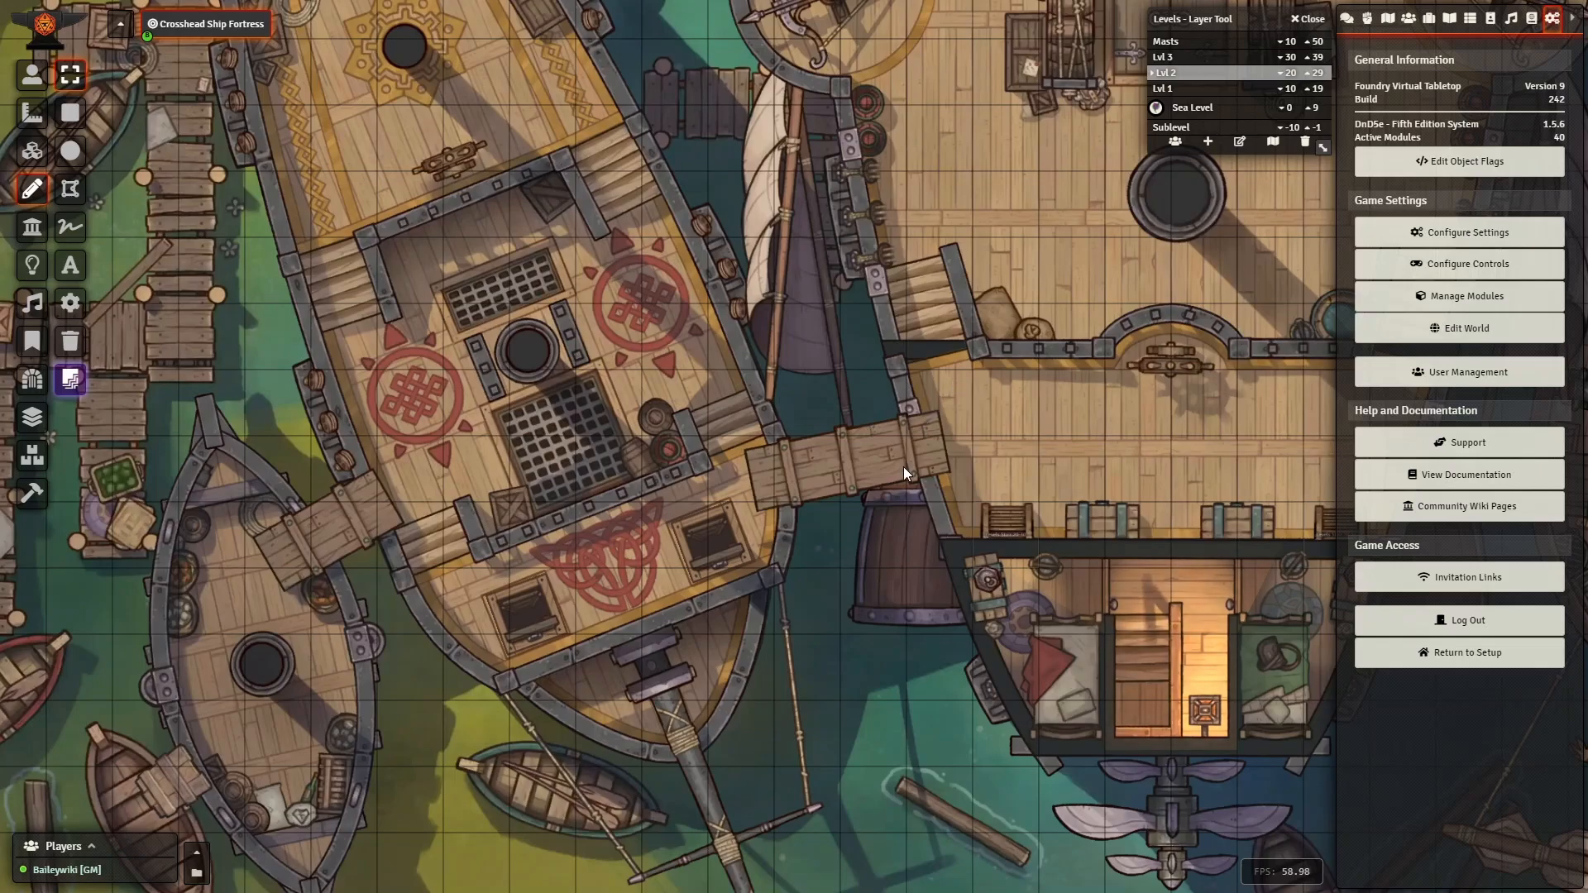
scroll(854, 468, up, 2)
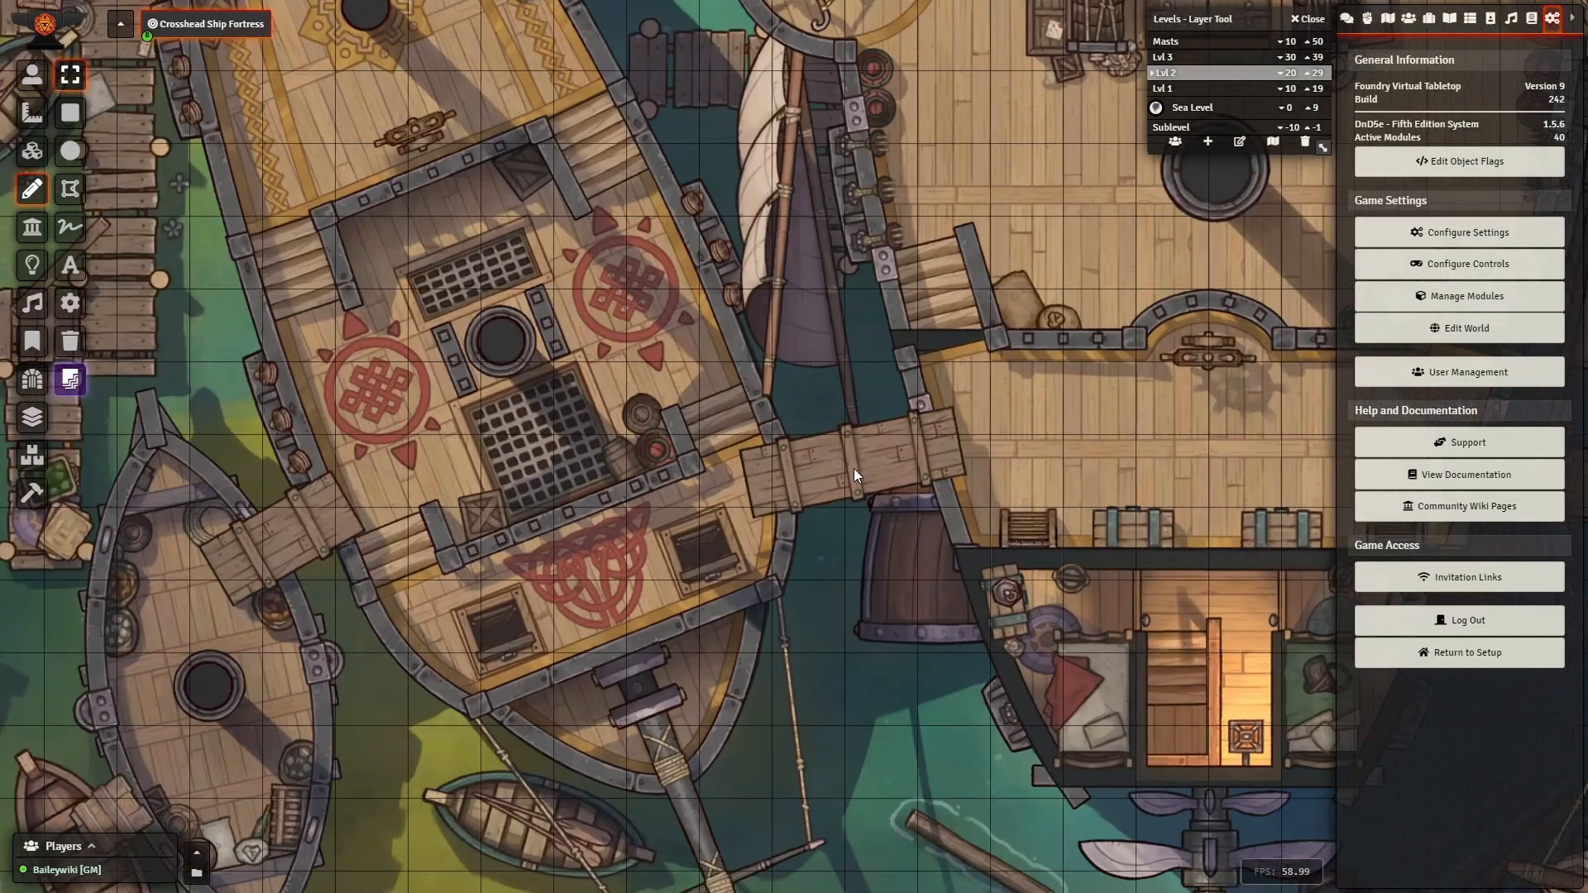
scroll(836, 469, down, 3)
scroll(840, 477, up, 4)
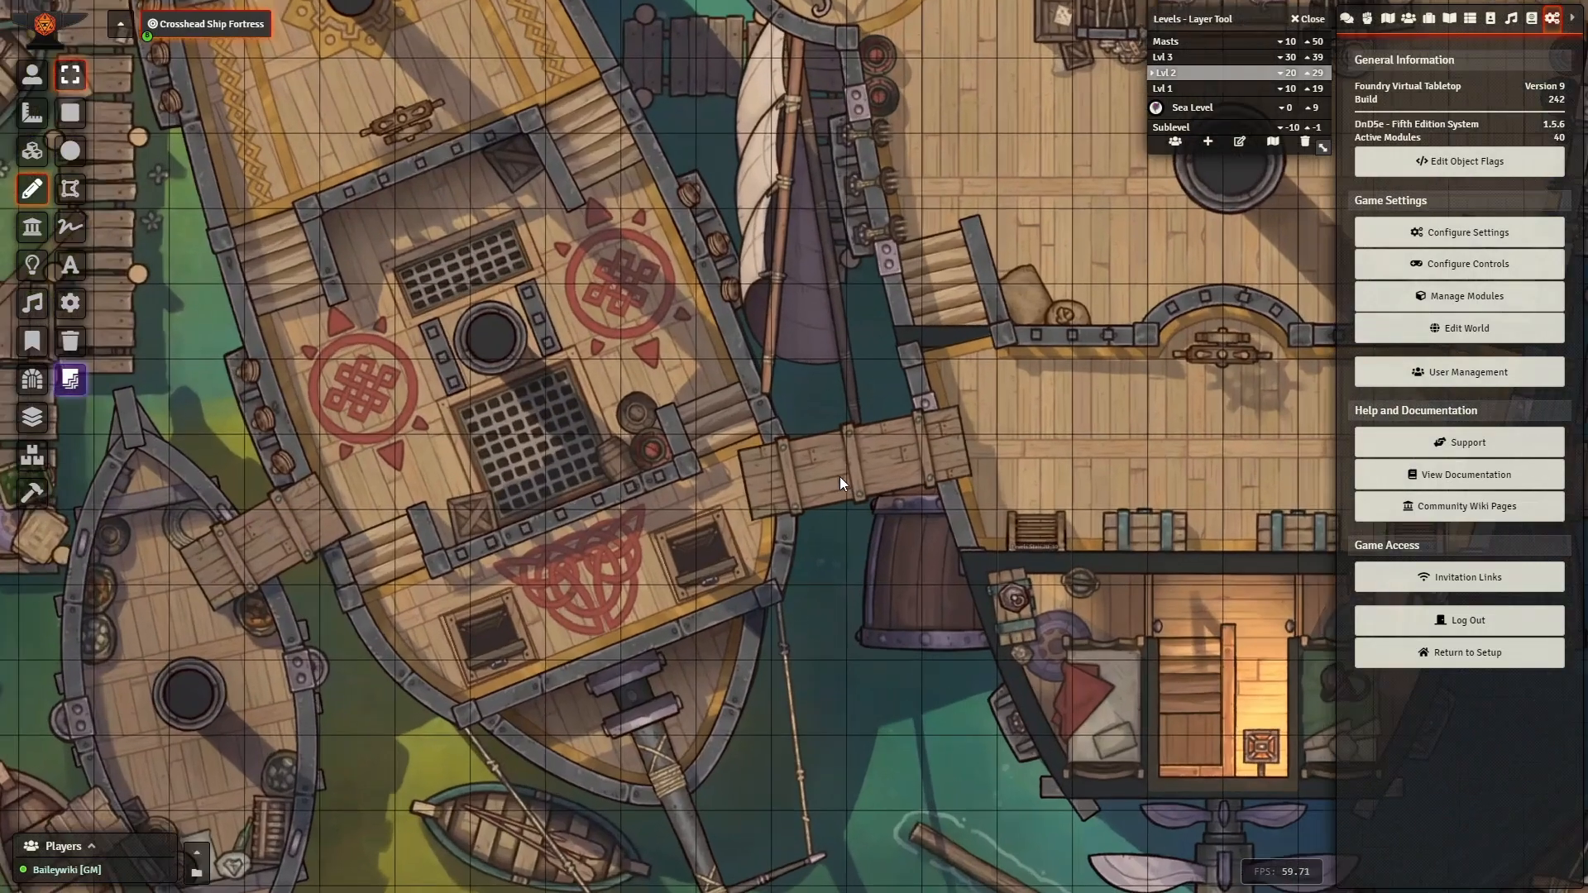
scroll(893, 428, down, 4)
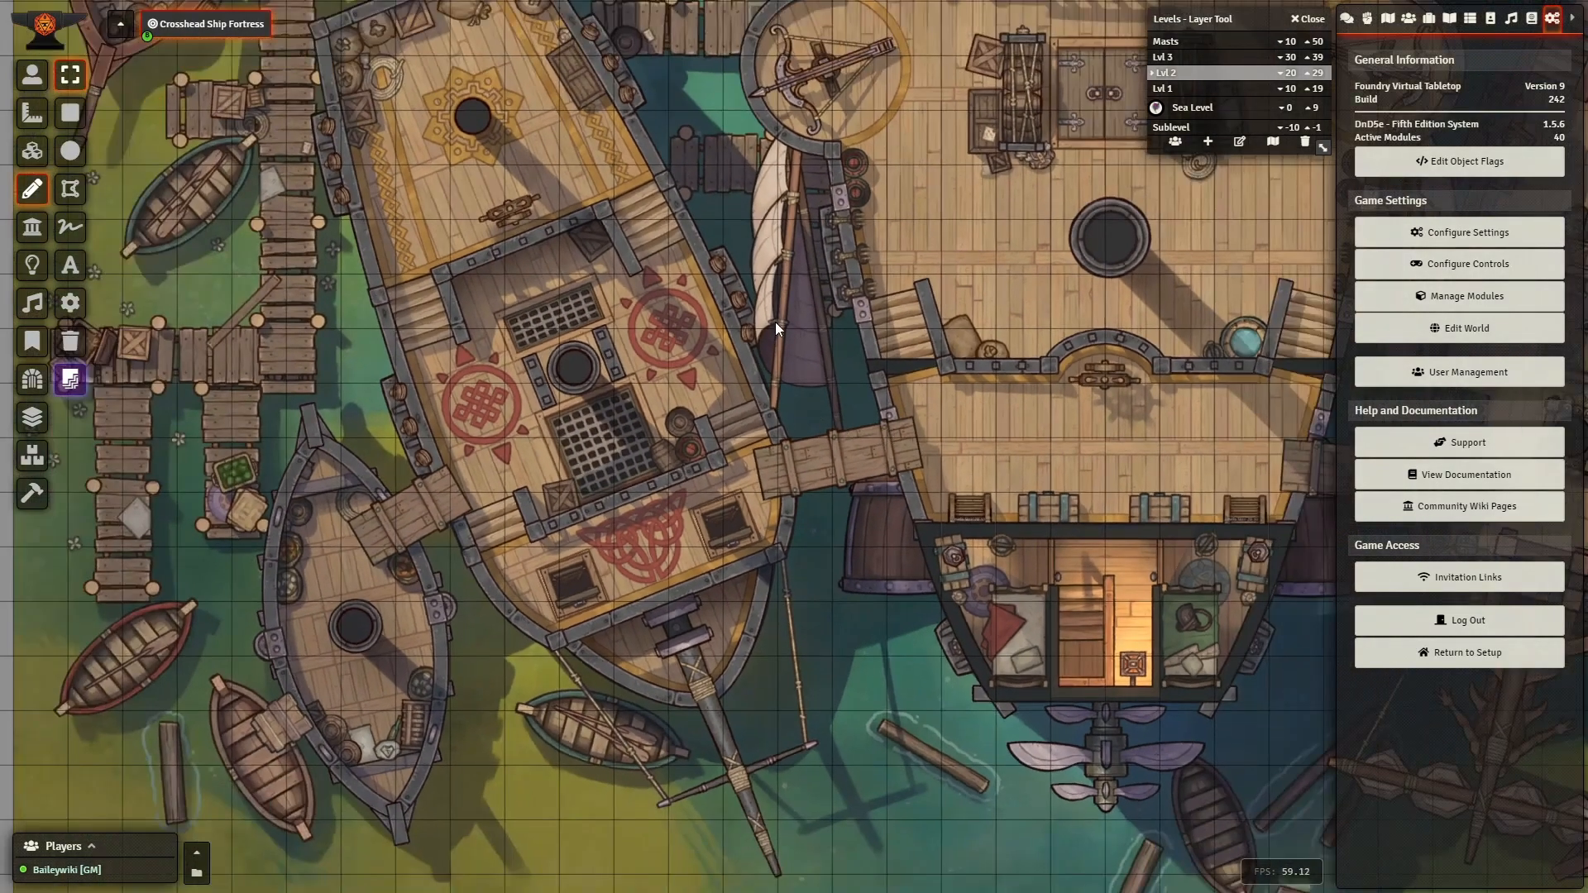
scroll(851, 395, up, 3)
drag(1013, 599, 761, 384)
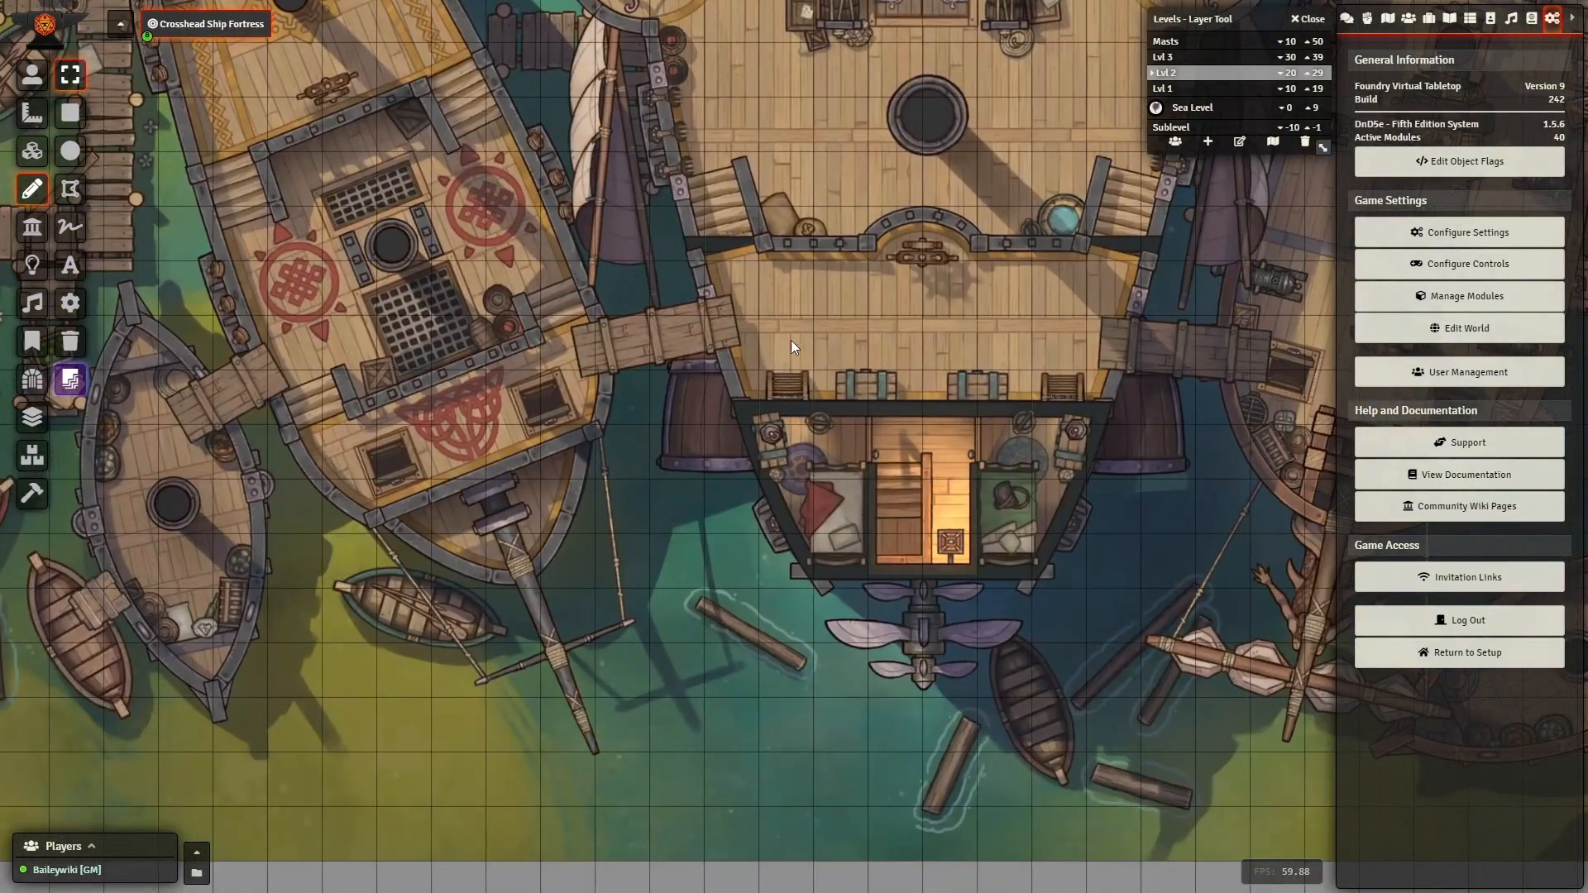
drag(646, 216, 685, 349)
drag(609, 236, 578, 478)
scroll(472, 314, down, 5)
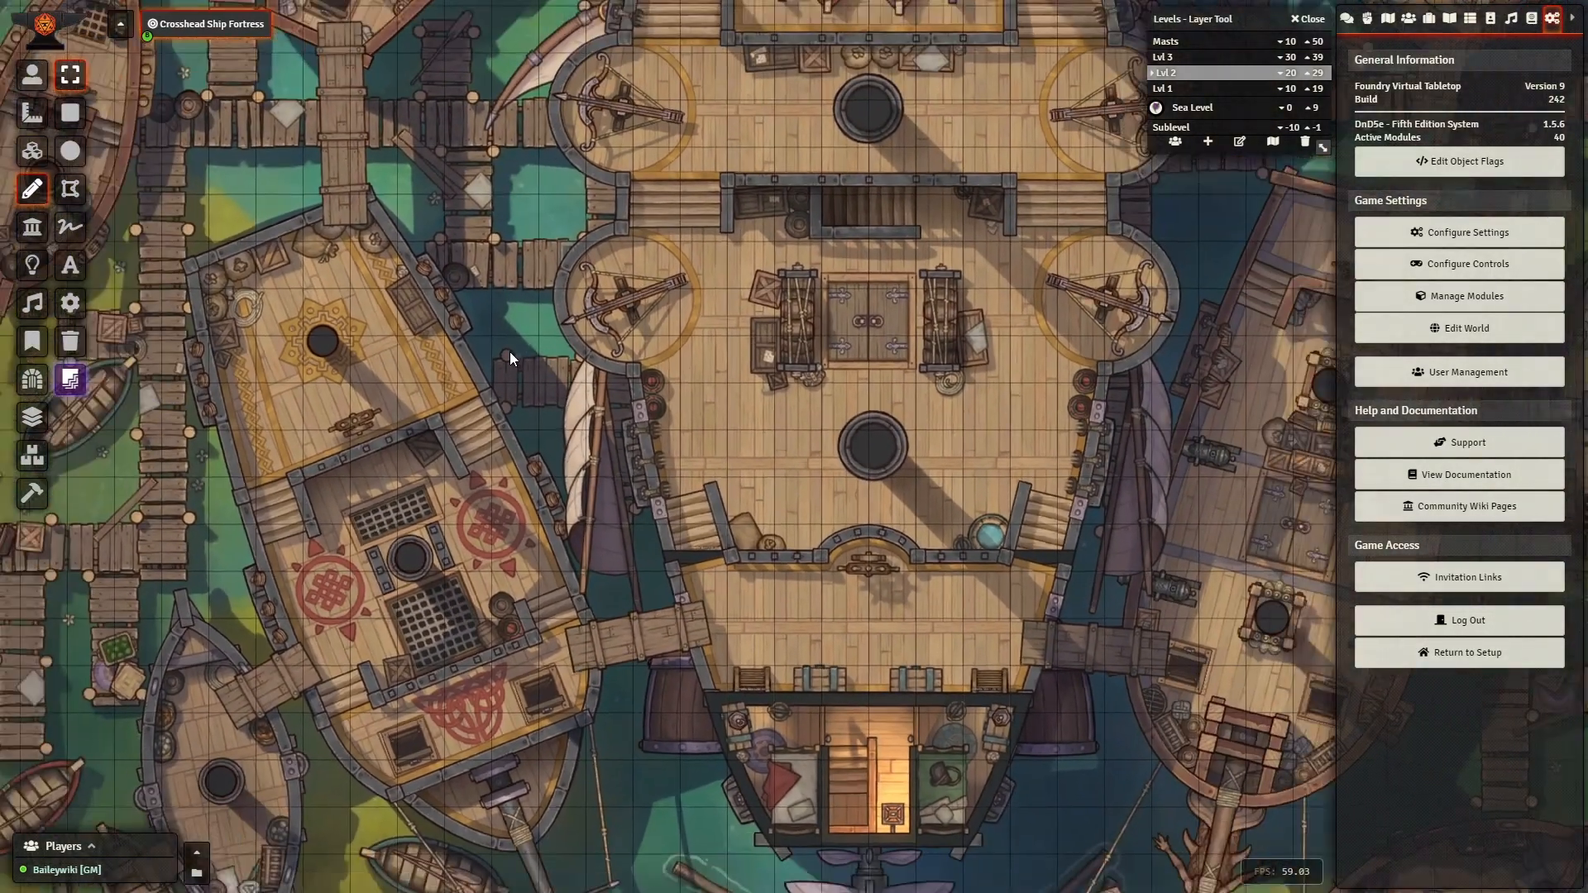
scroll(717, 361, up, 10)
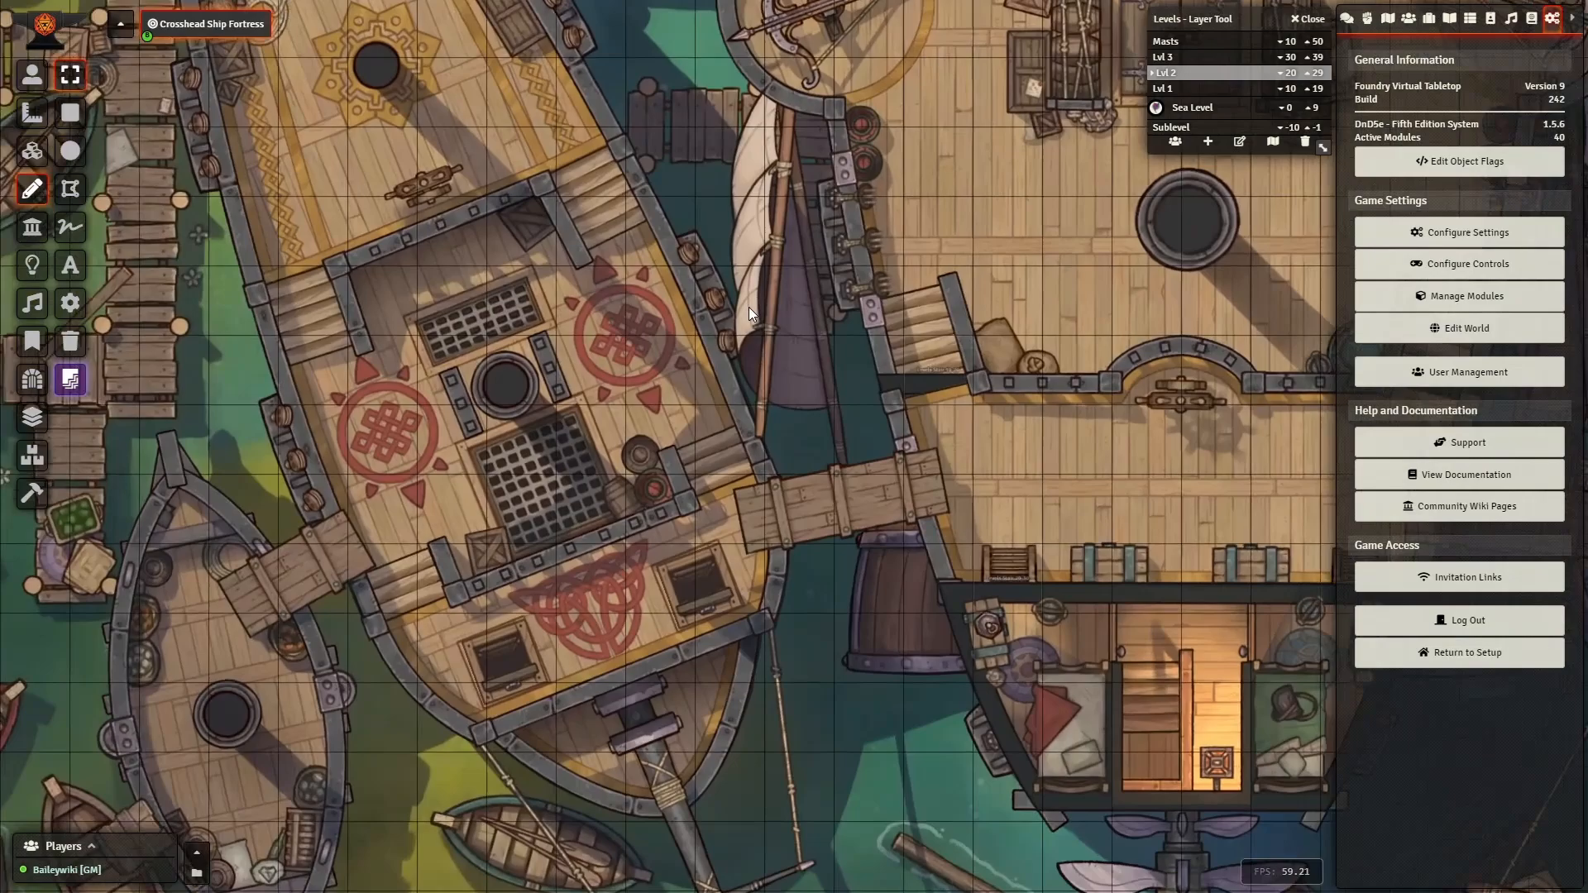
- Display Sea Level, switch to token control and walk the purple token on the red-emblem ship down the stairs to the Sublevel
scroll(748, 306, up, 2)
drag(807, 277, 996, 340)
click(1191, 108)
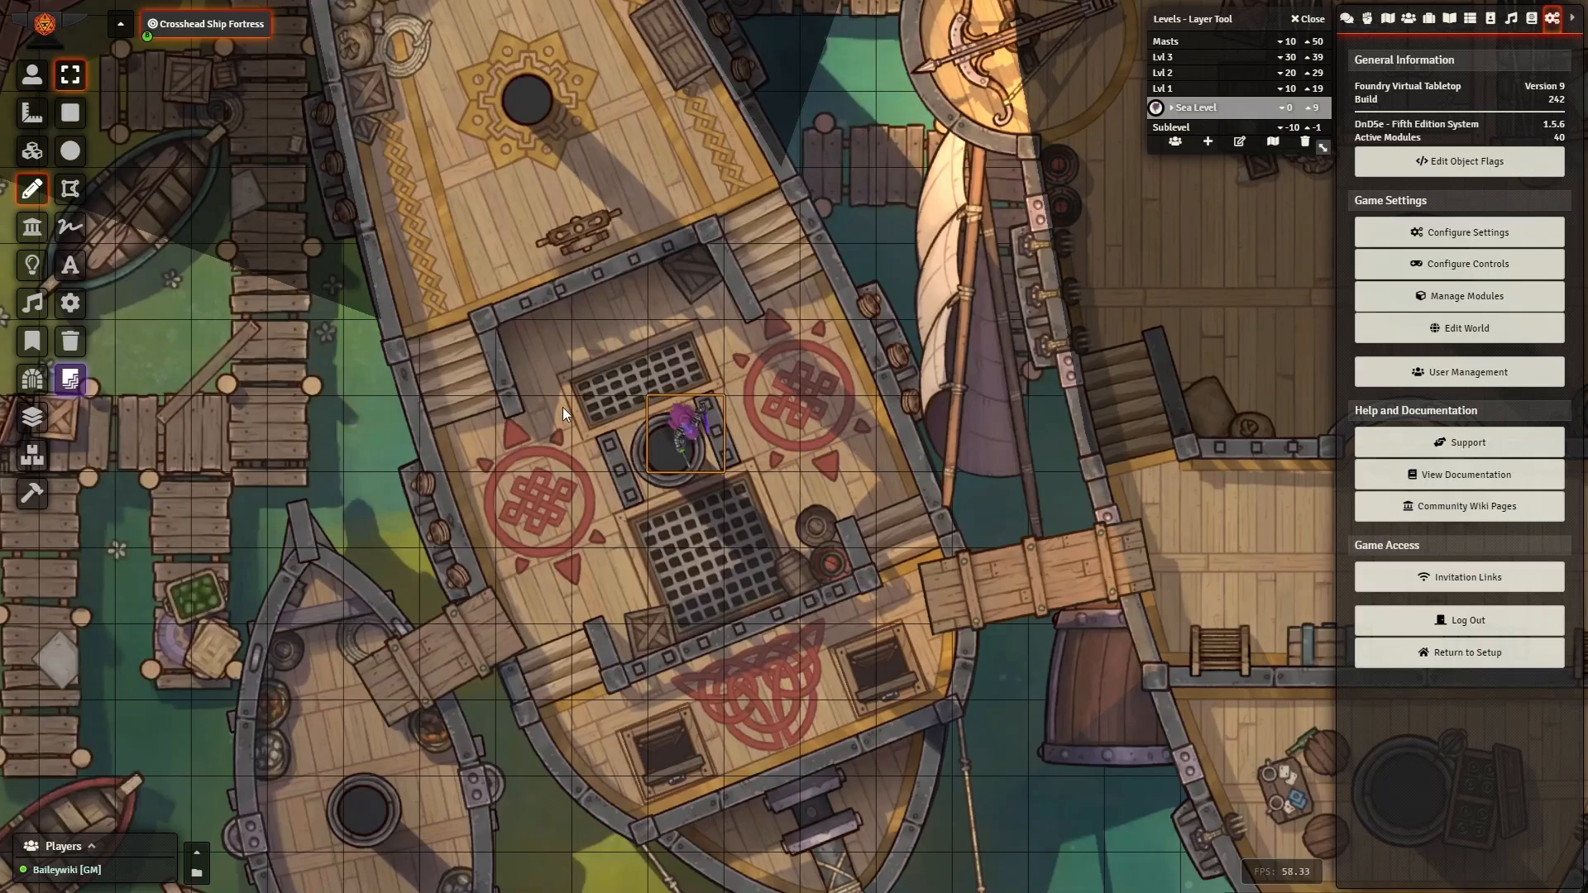
click(32, 75)
key(Left)
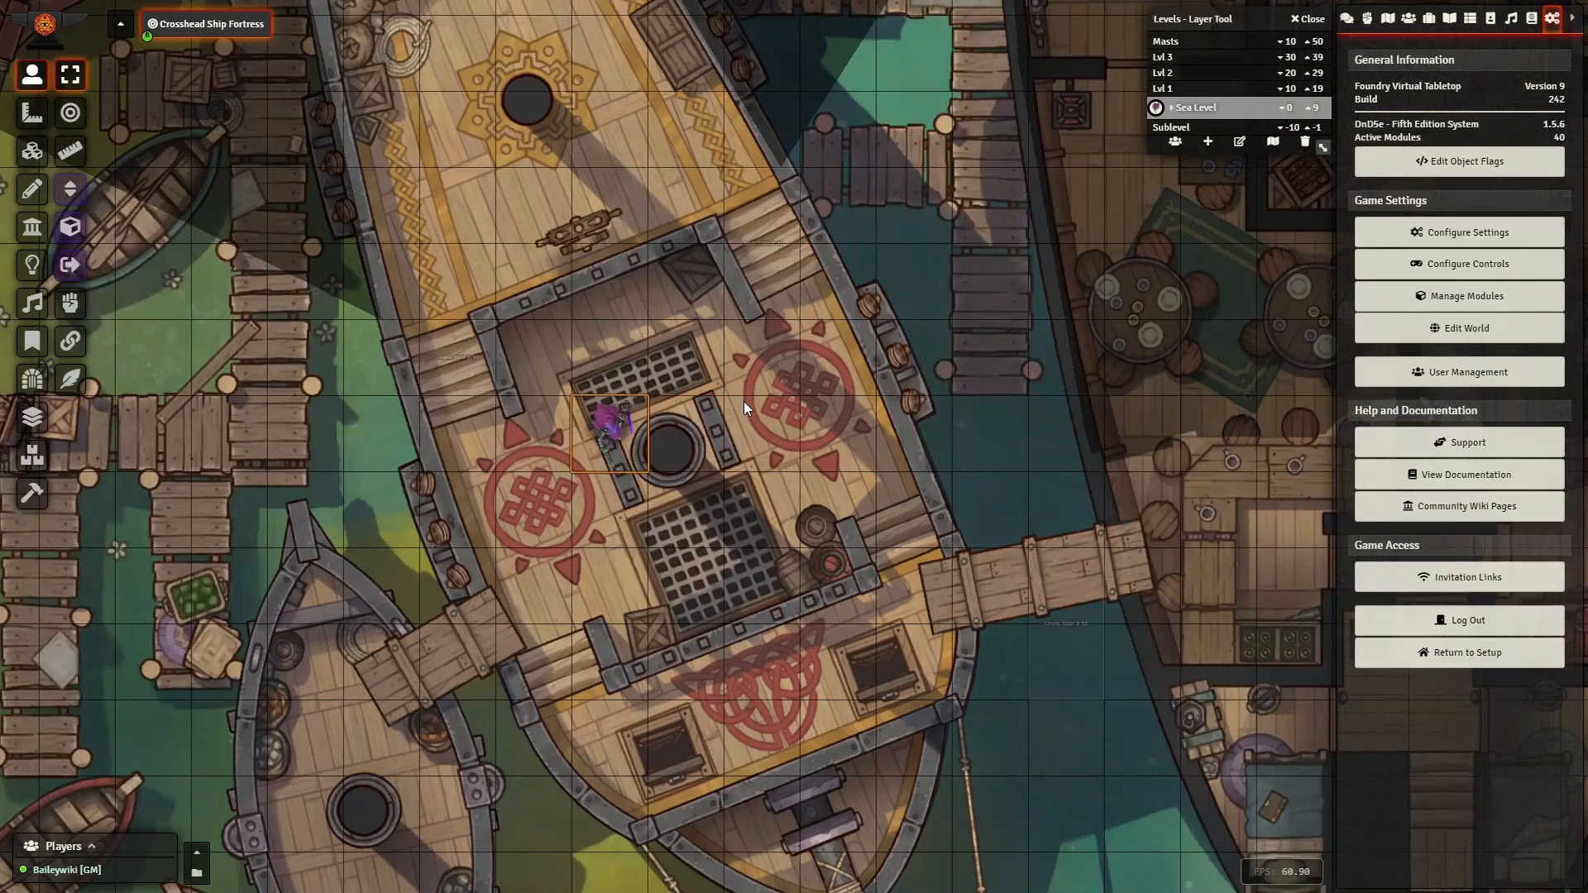
key(Up)
key(Up)
key(Up)
key(Left)
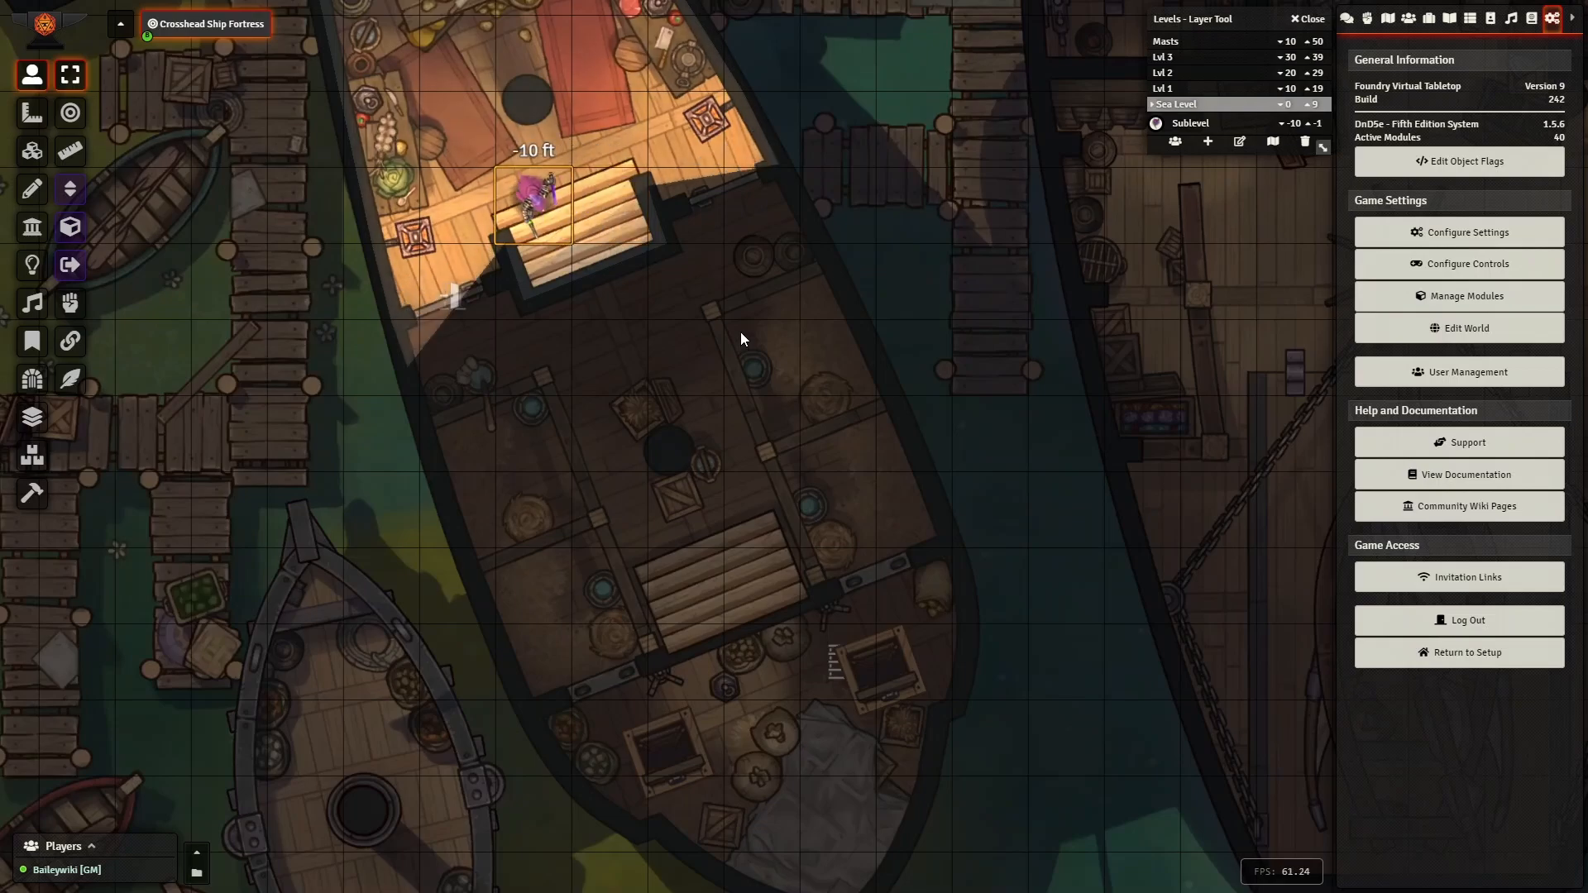
- Move the purple token back and forth over the stairs between Sublevel and Sea Level, ending on the upper deck
key(Up)
key(Down)
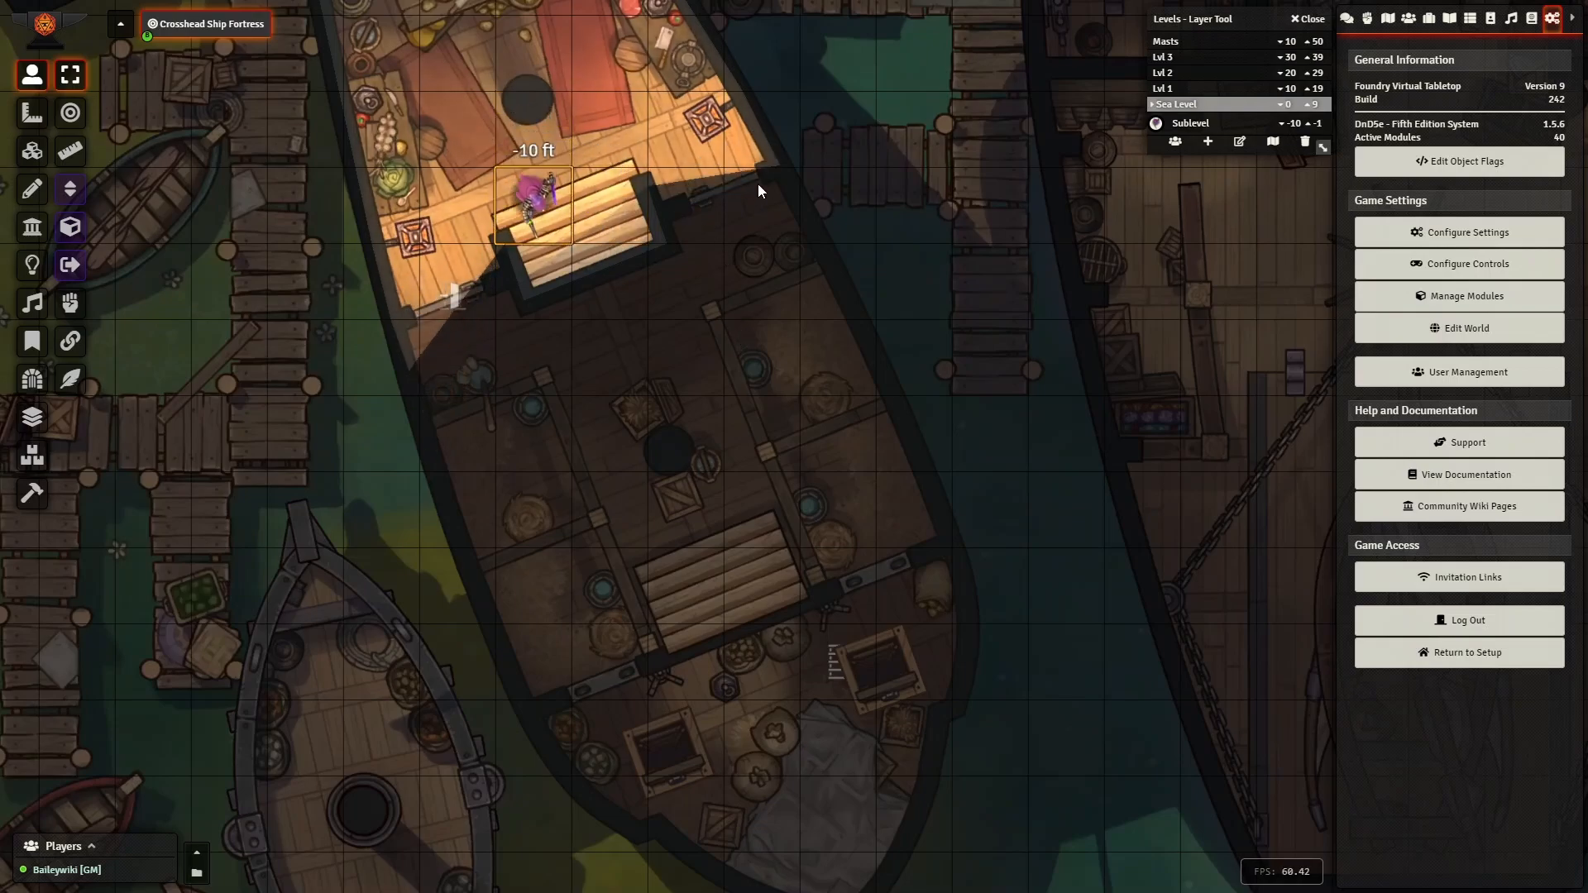
key(Right)
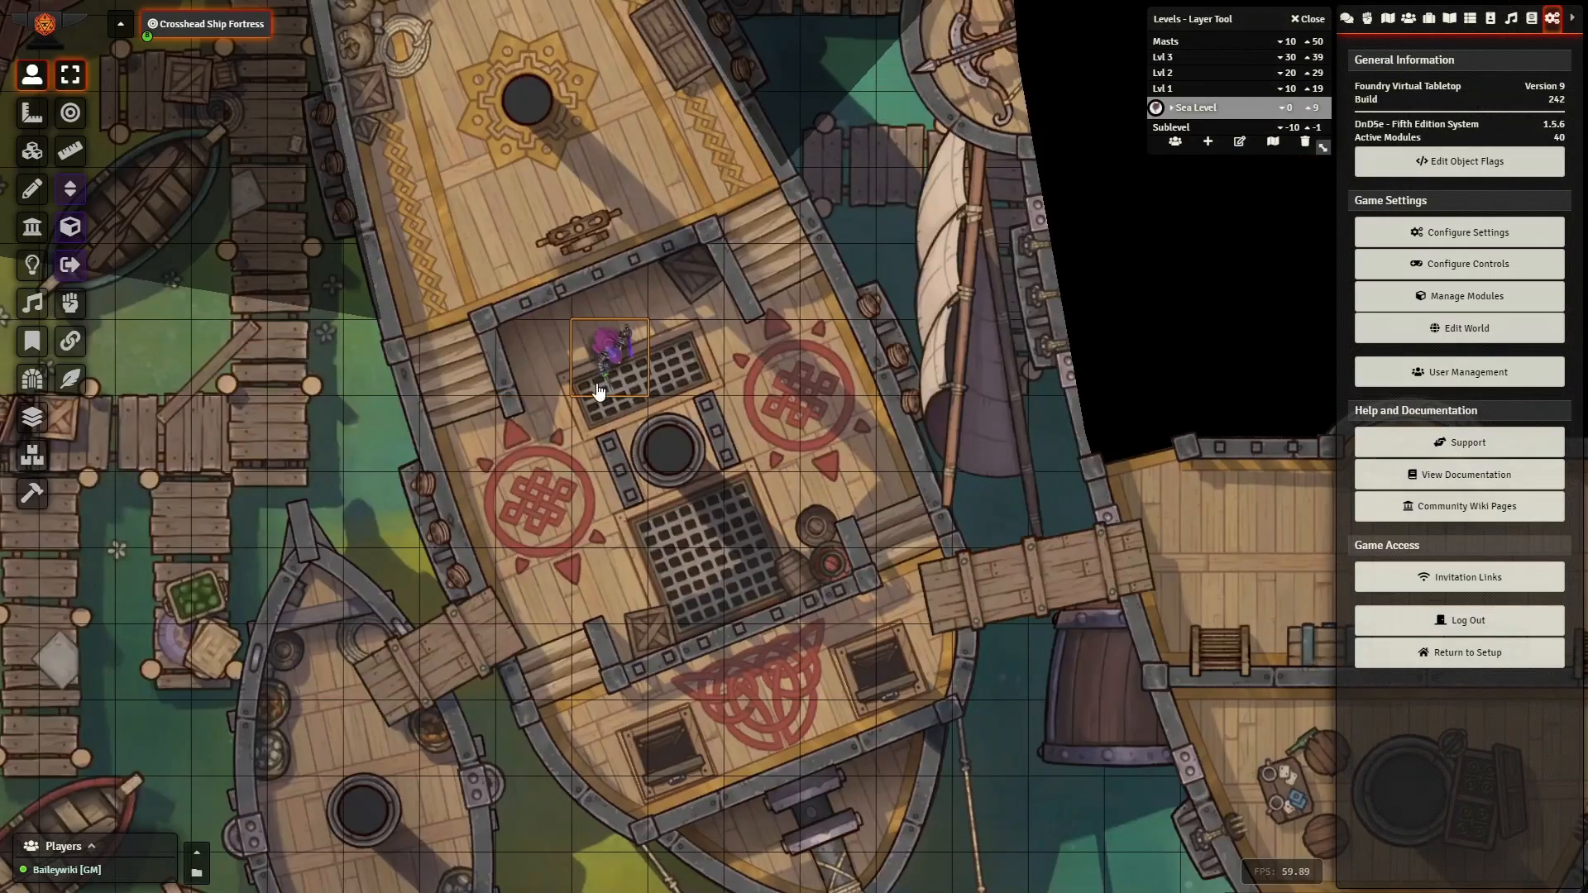
key(Up)
key(Up)
key(Up)
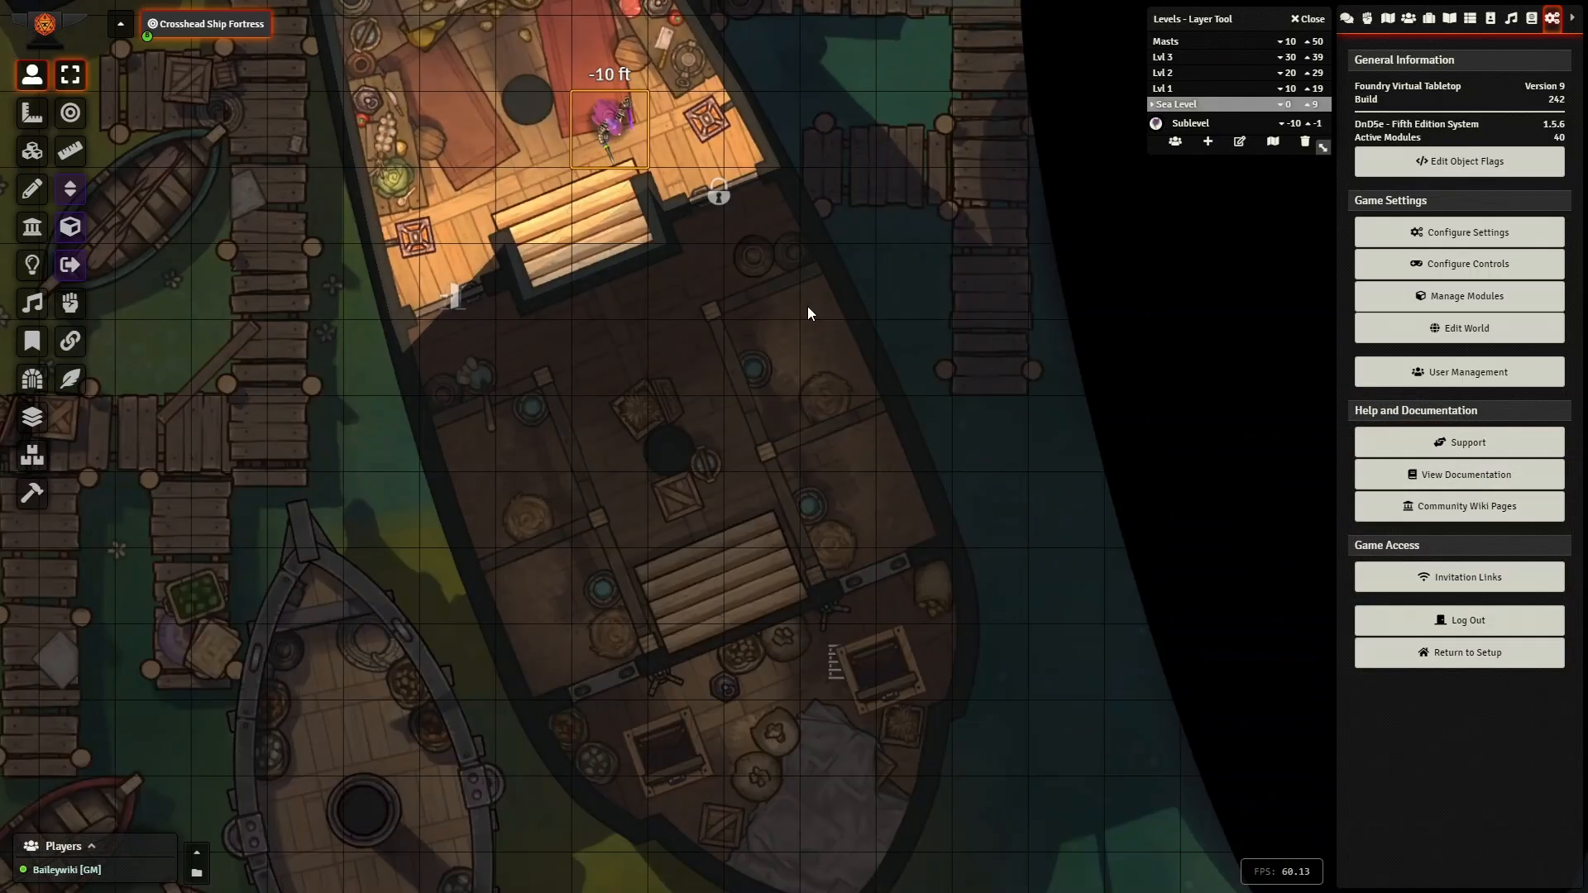
key(Down)
- Look over the whole fortress on Lvl 2 and Lvl 1, ending on Lvl 2
scroll(799, 327, down, 5)
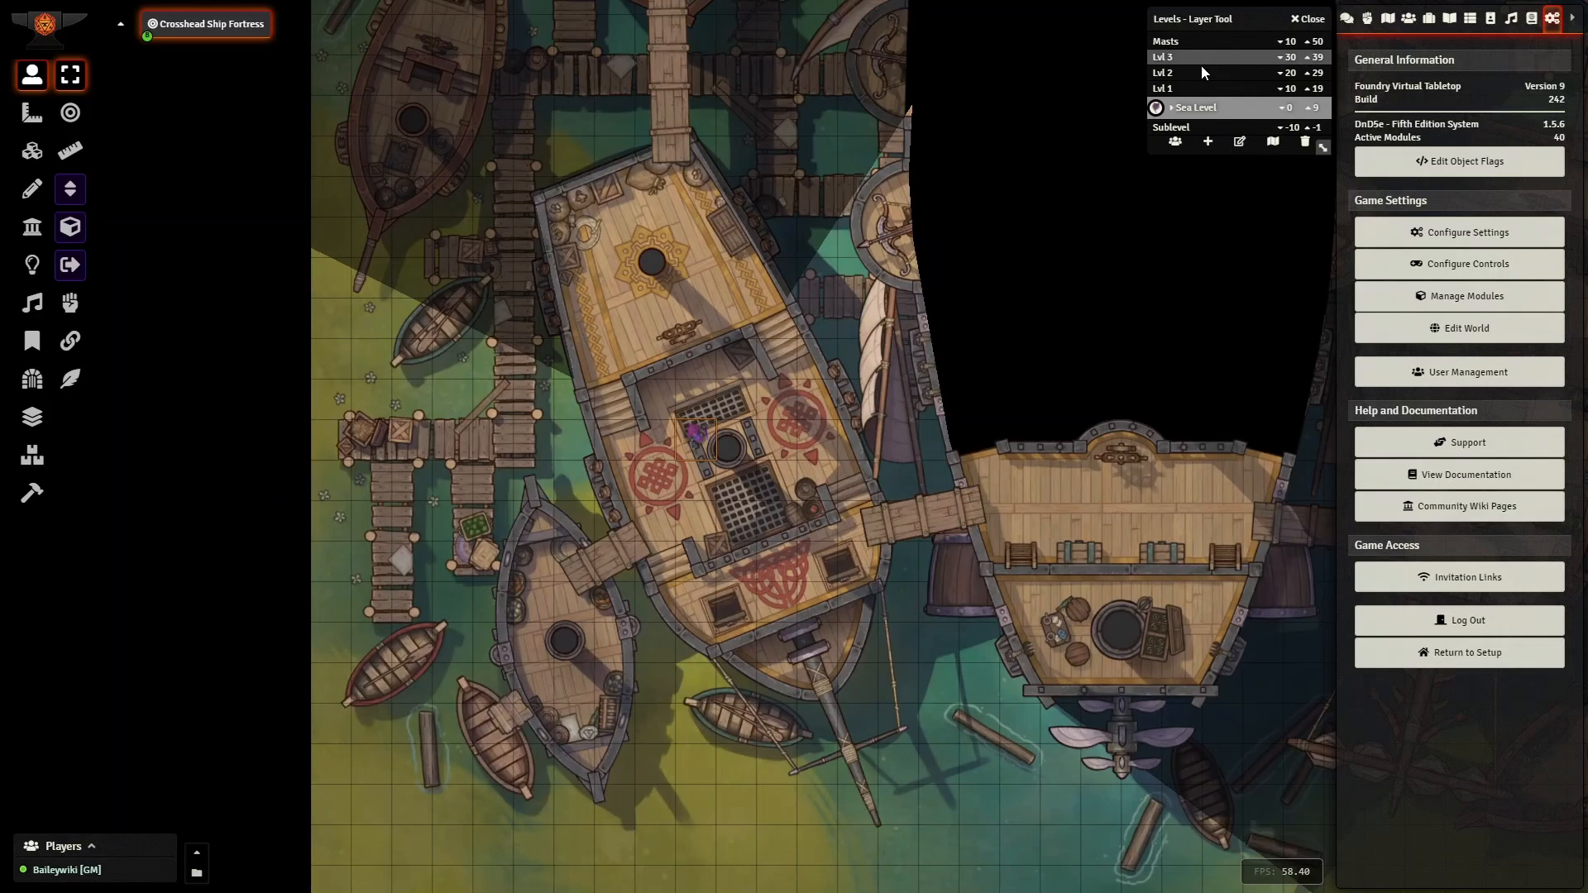
click(1204, 73)
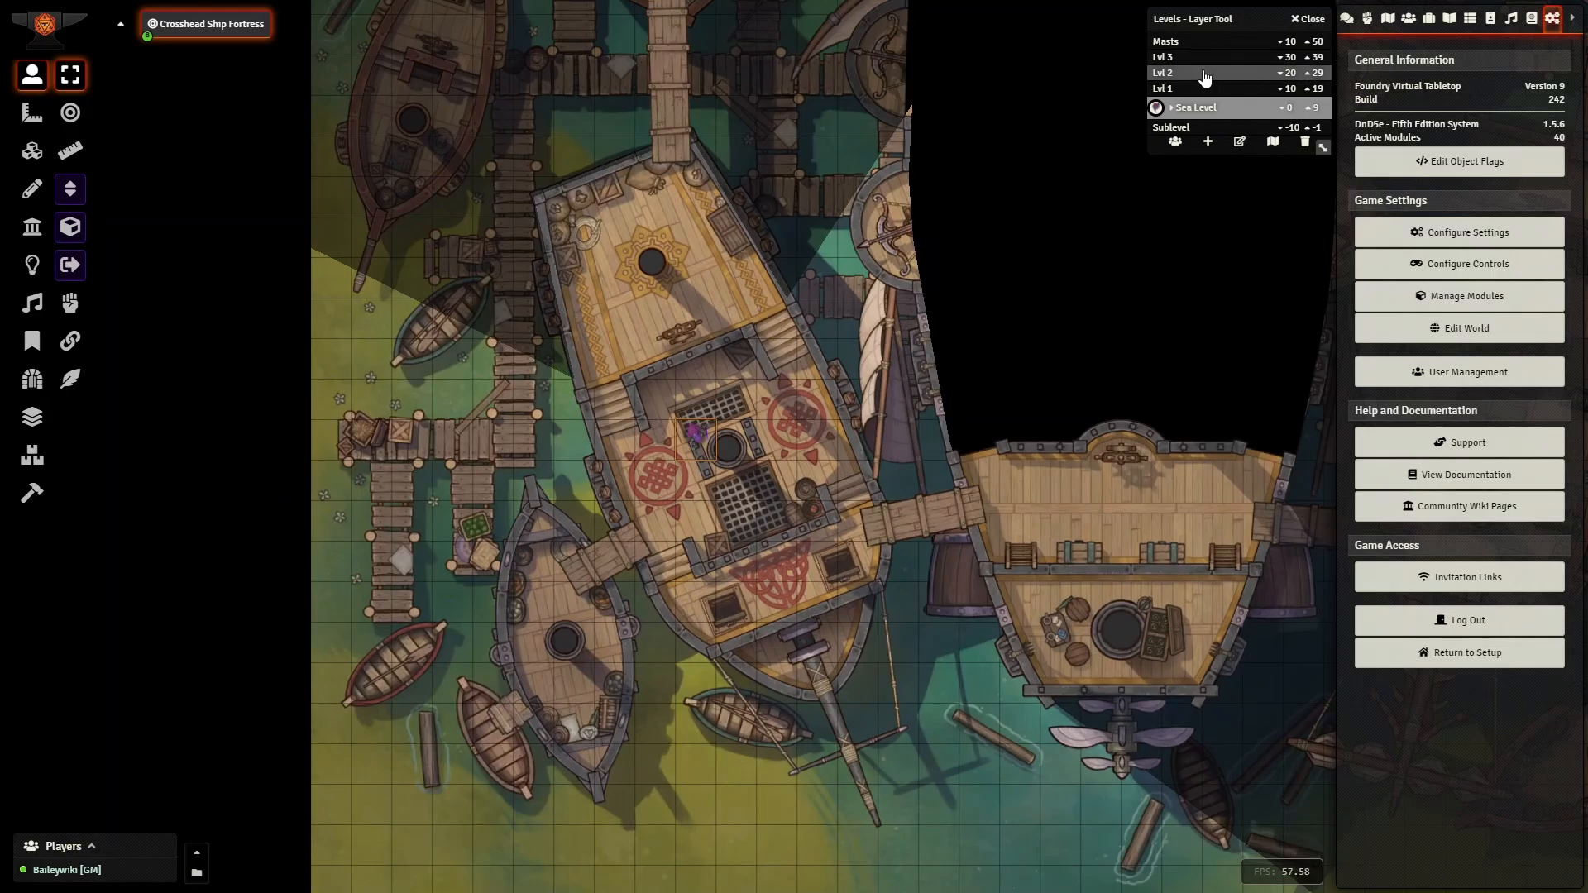
scroll(616, 401, up, 5)
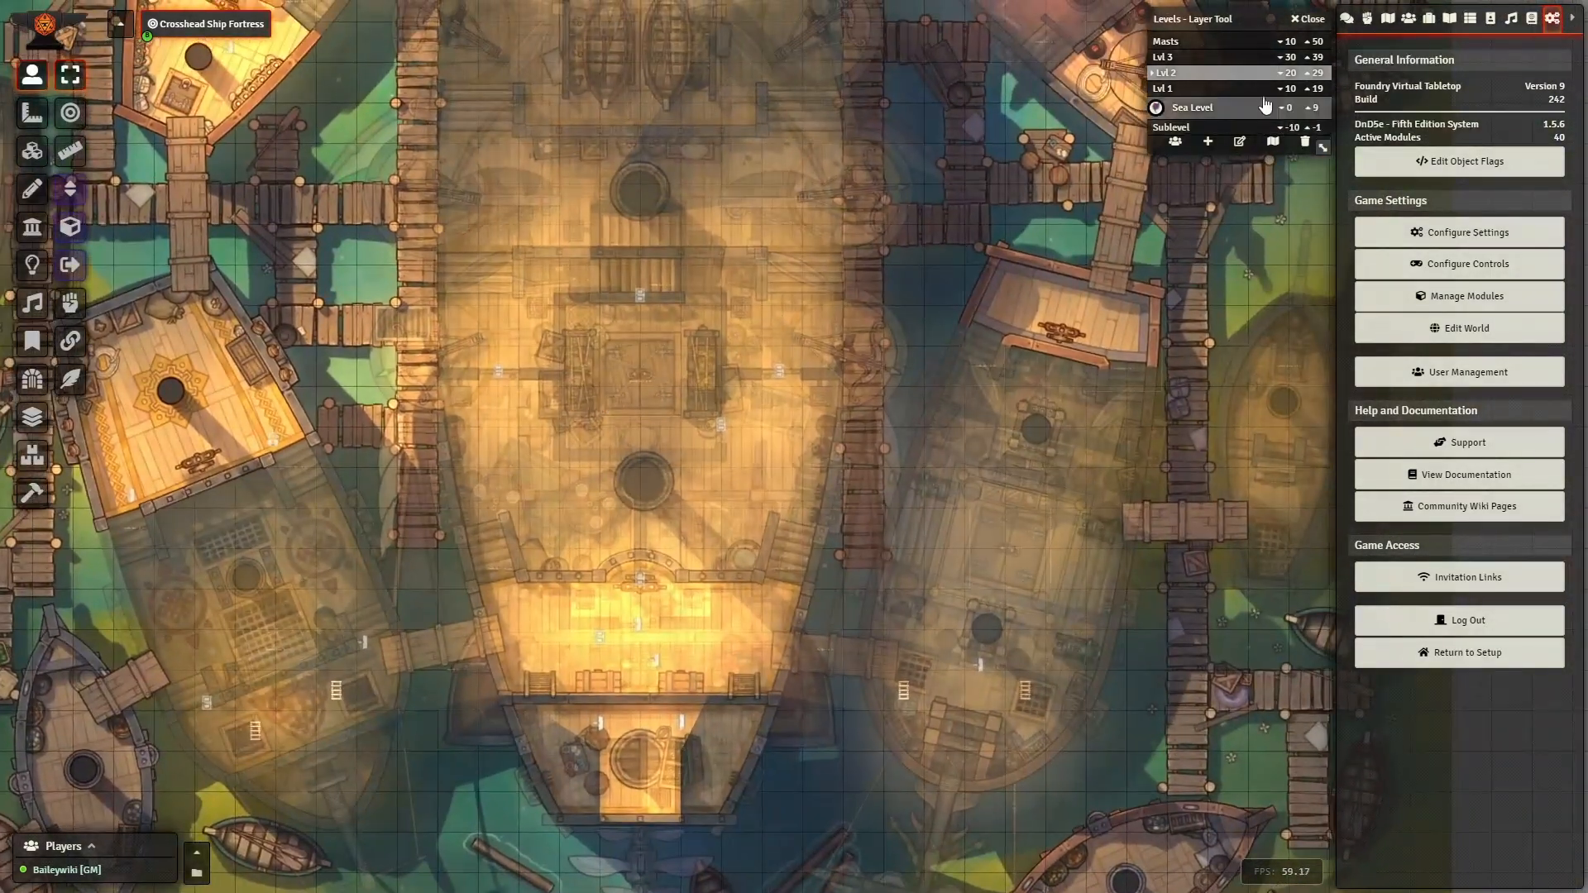
click(1221, 88)
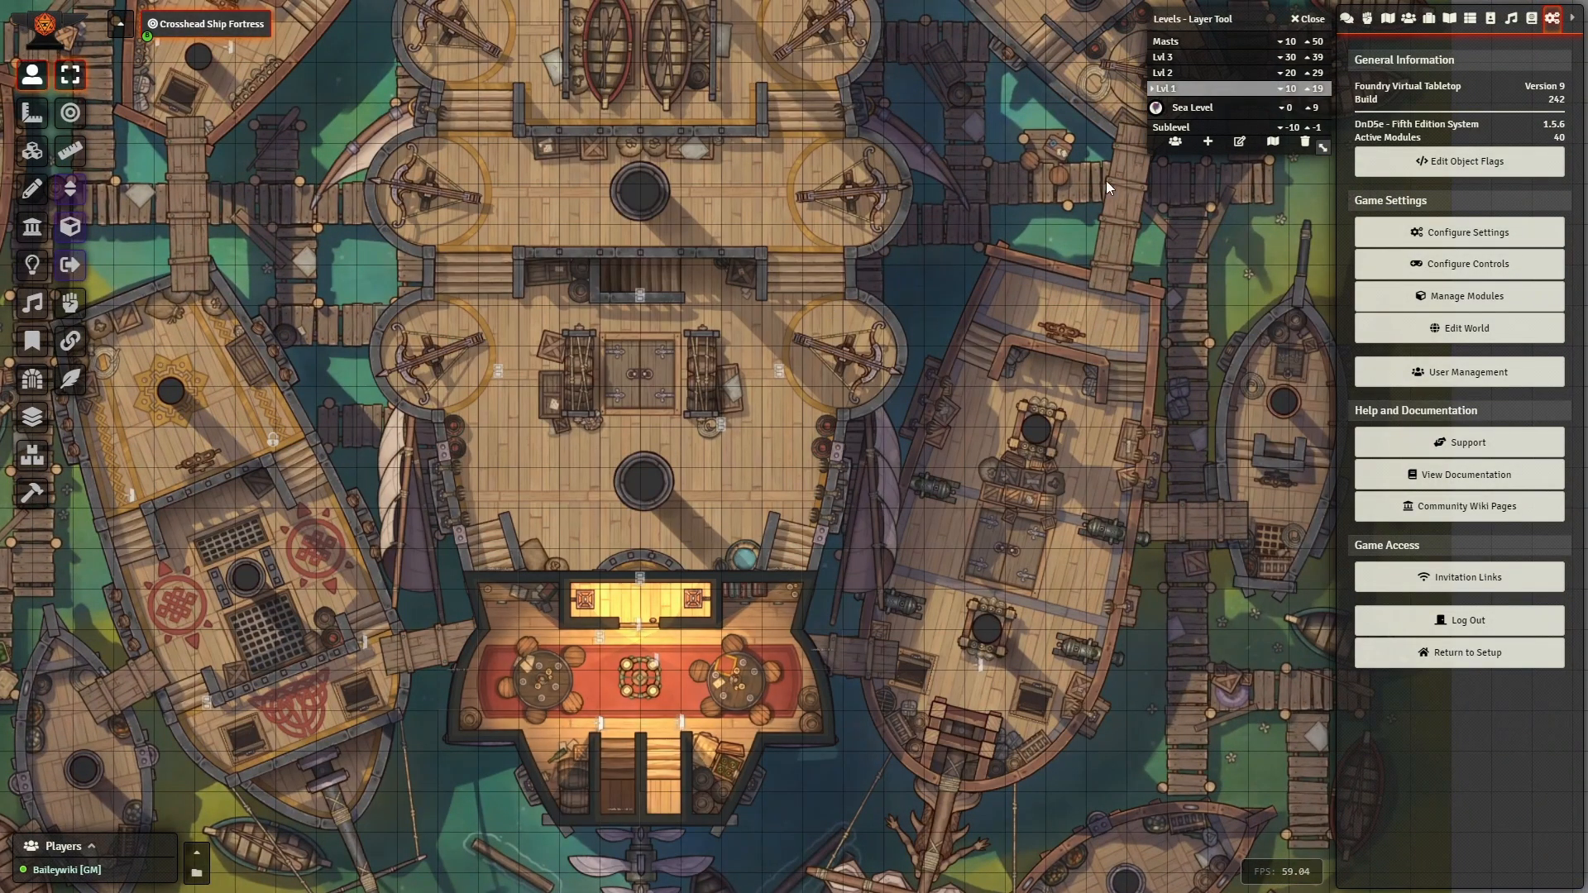
click(1210, 74)
scroll(684, 317, down, 3)
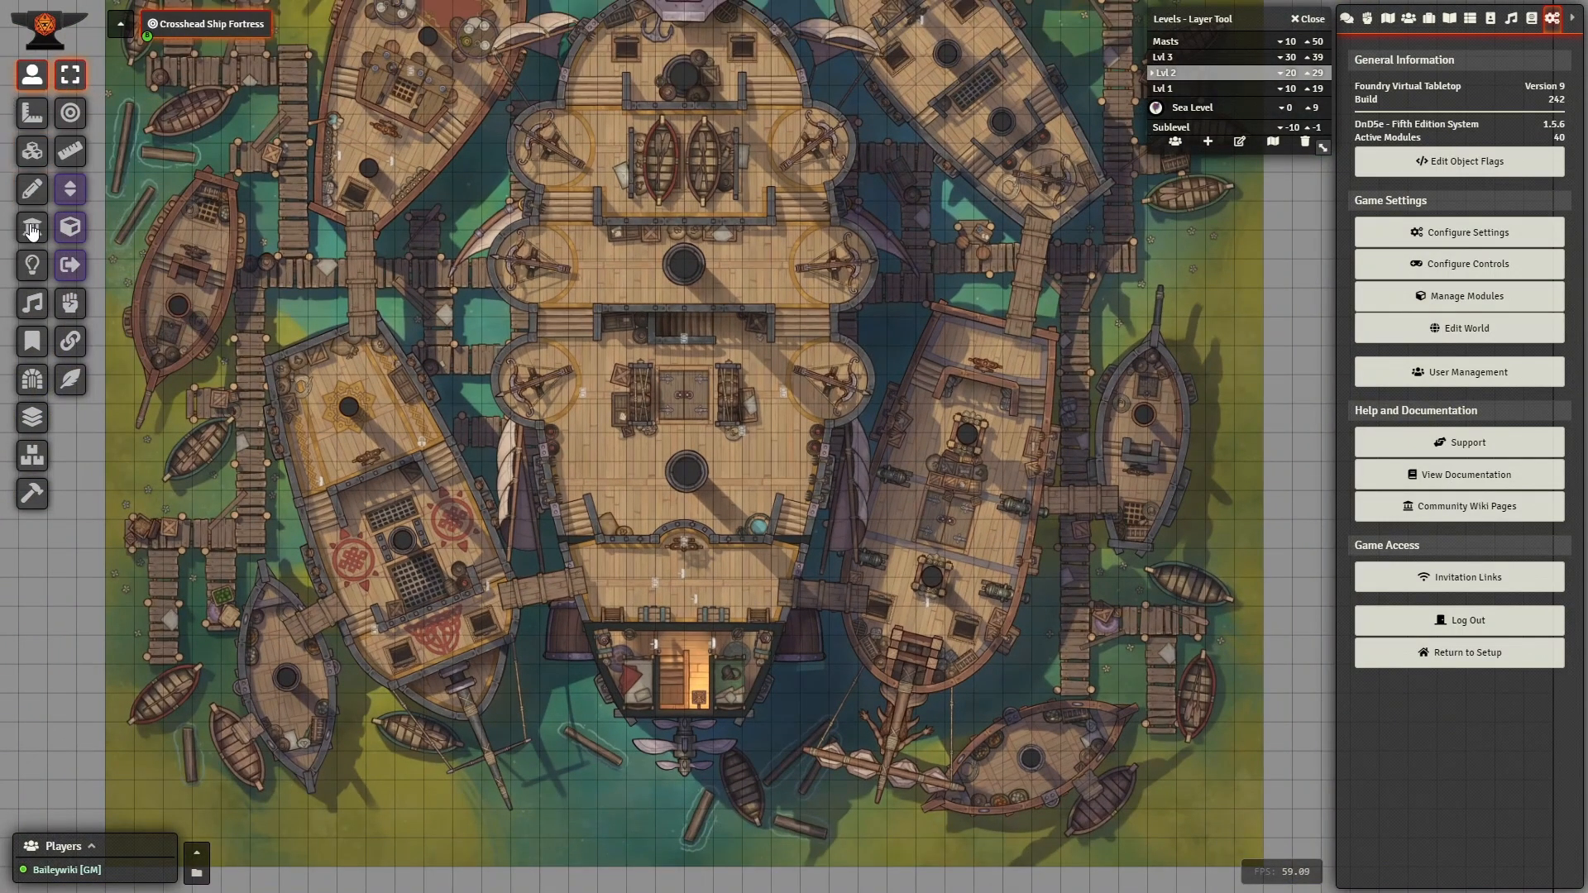
scroll(627, 253, up, 2)
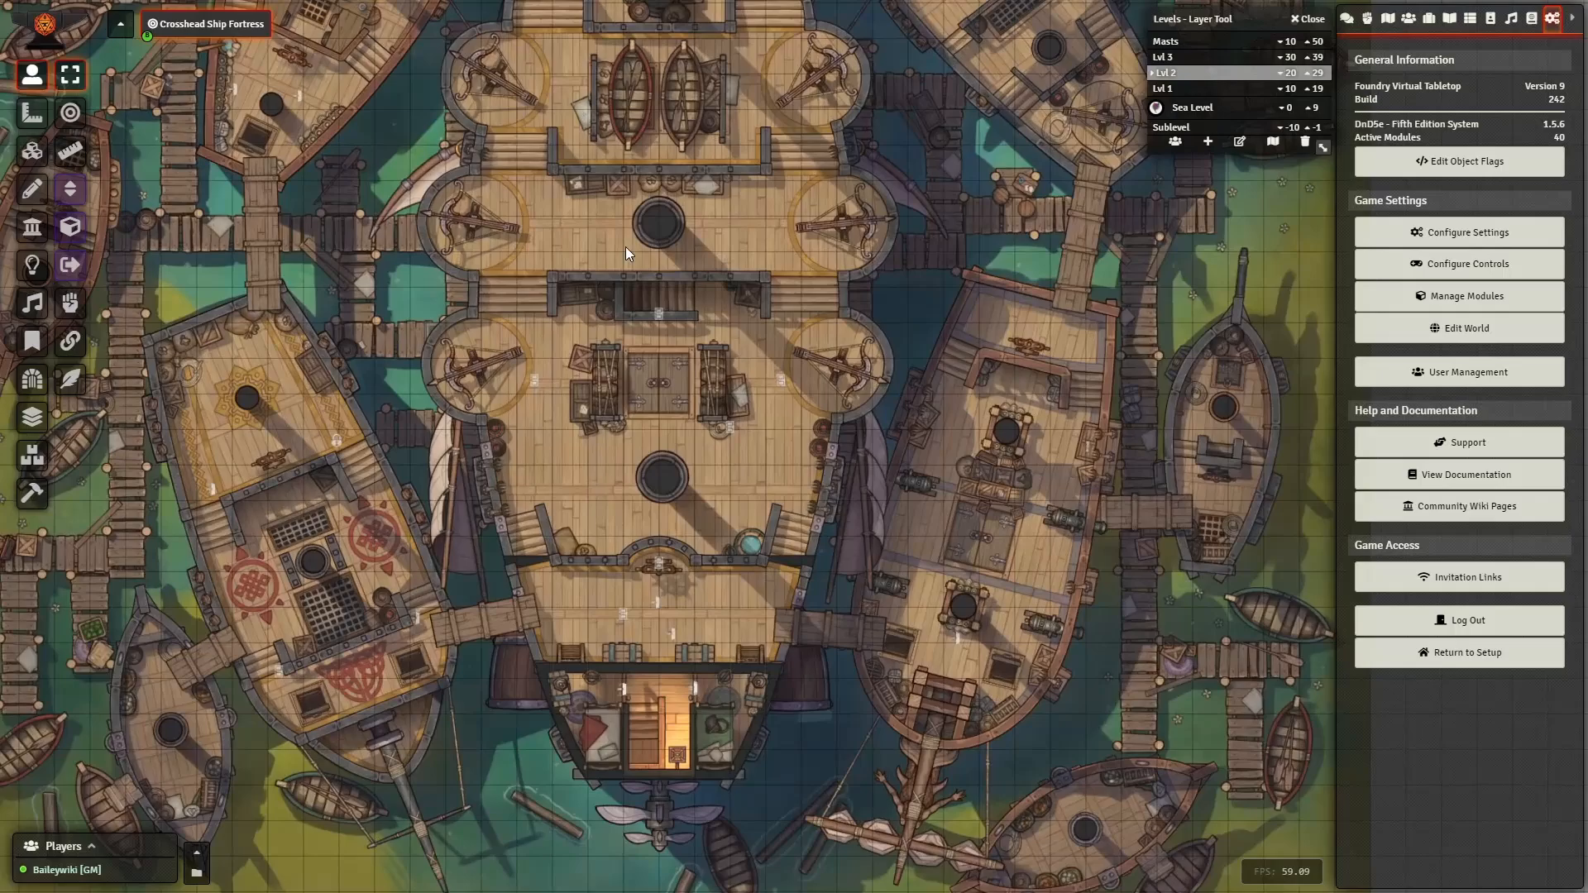
- Show the scene's light sources, check them on the upper levels, set the scene to night and display Lvl 1
click(32, 265)
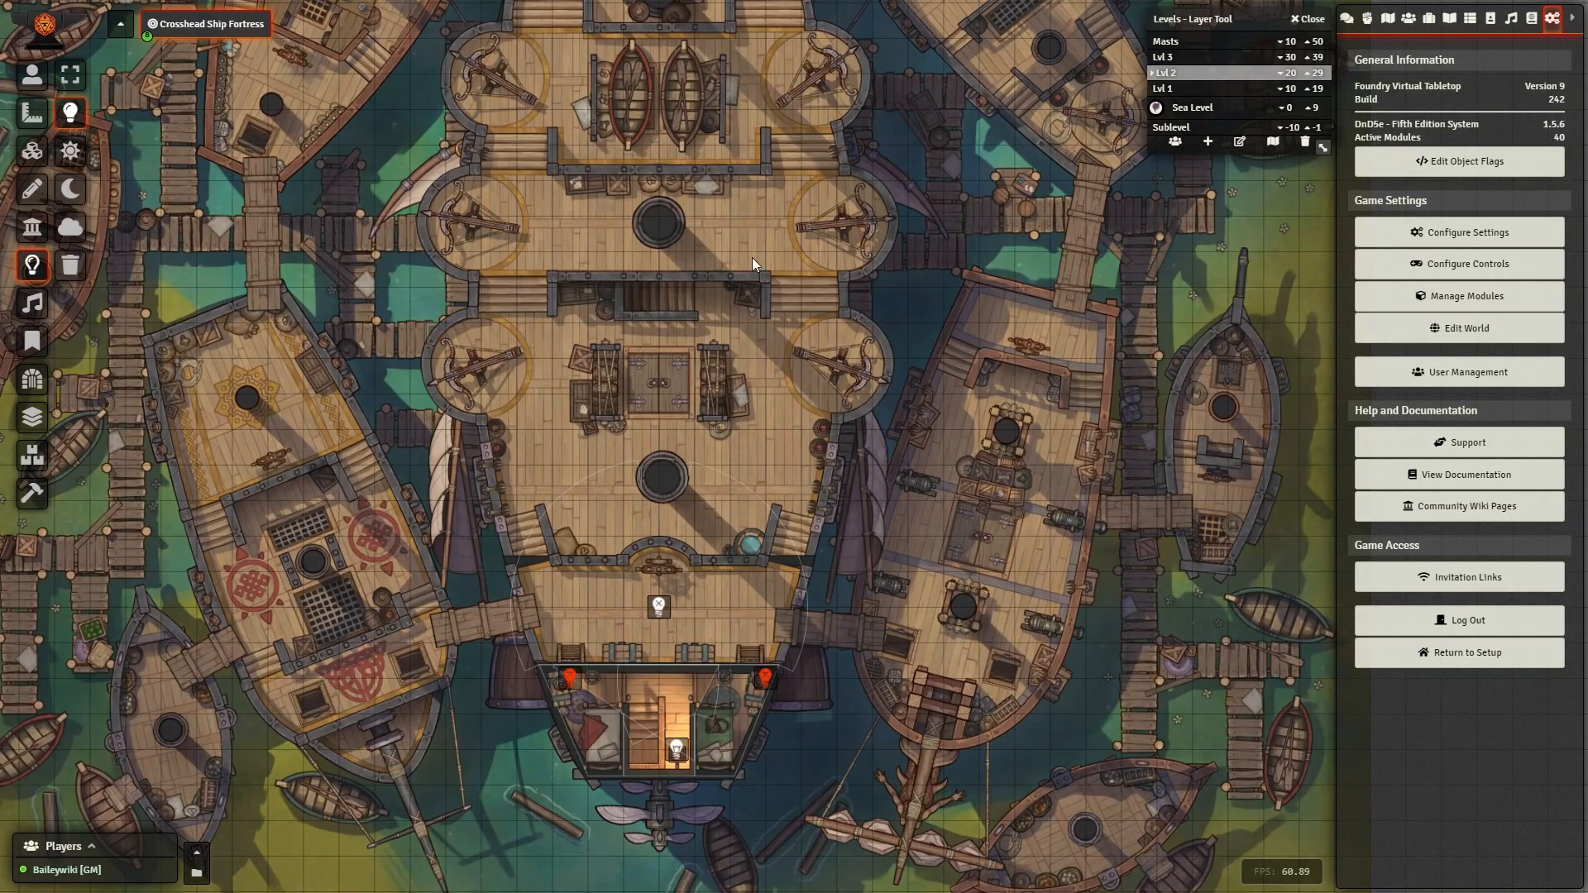
scroll(899, 201, down, 3)
click(1181, 87)
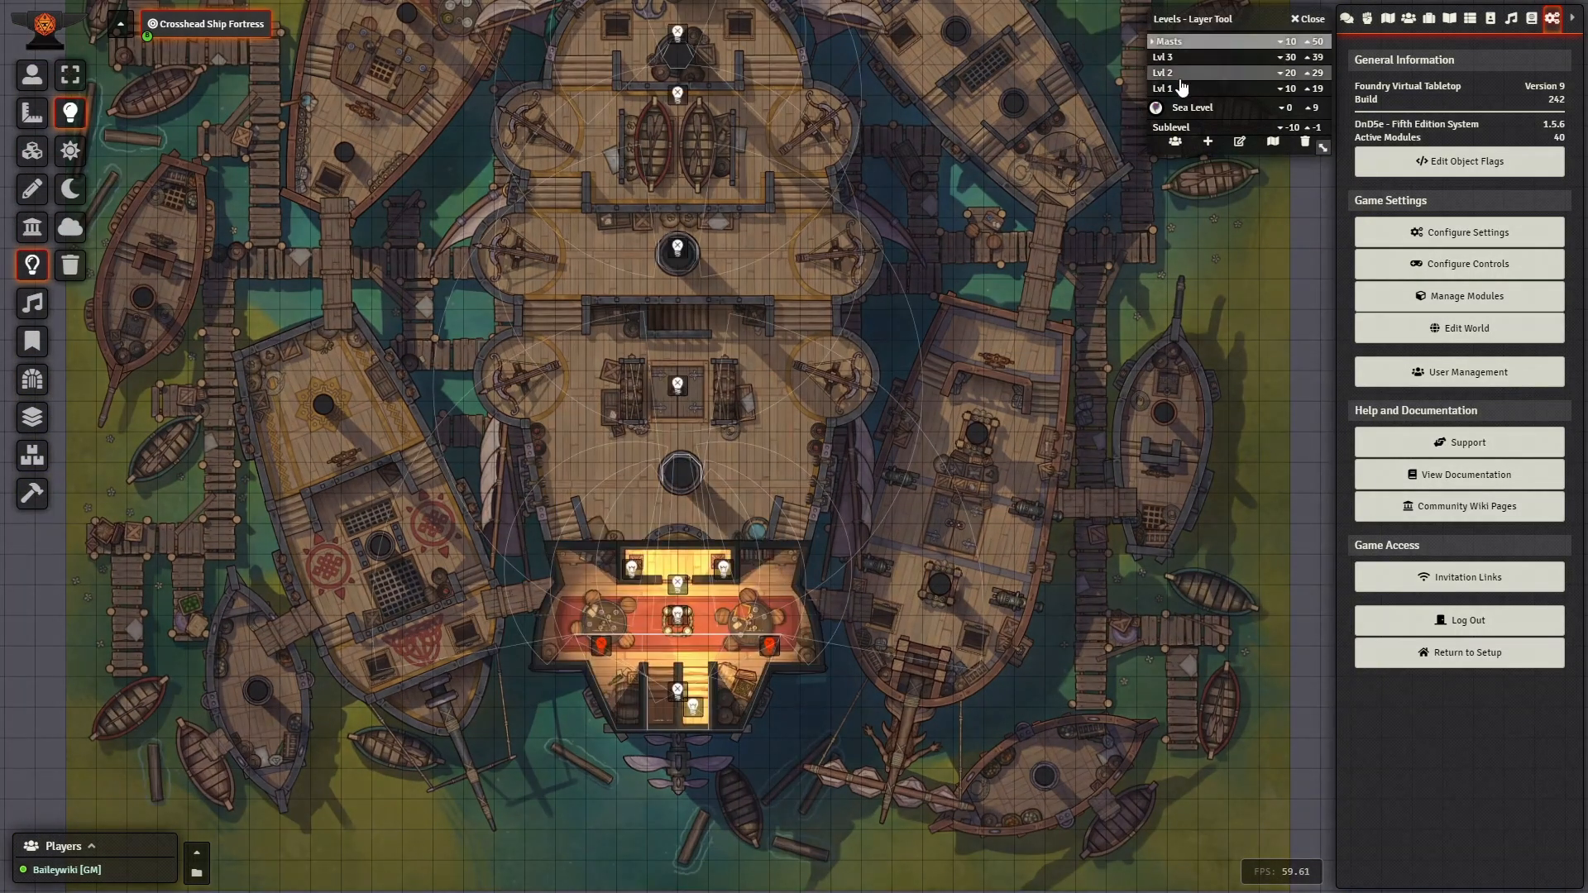
click(1181, 75)
click(1232, 88)
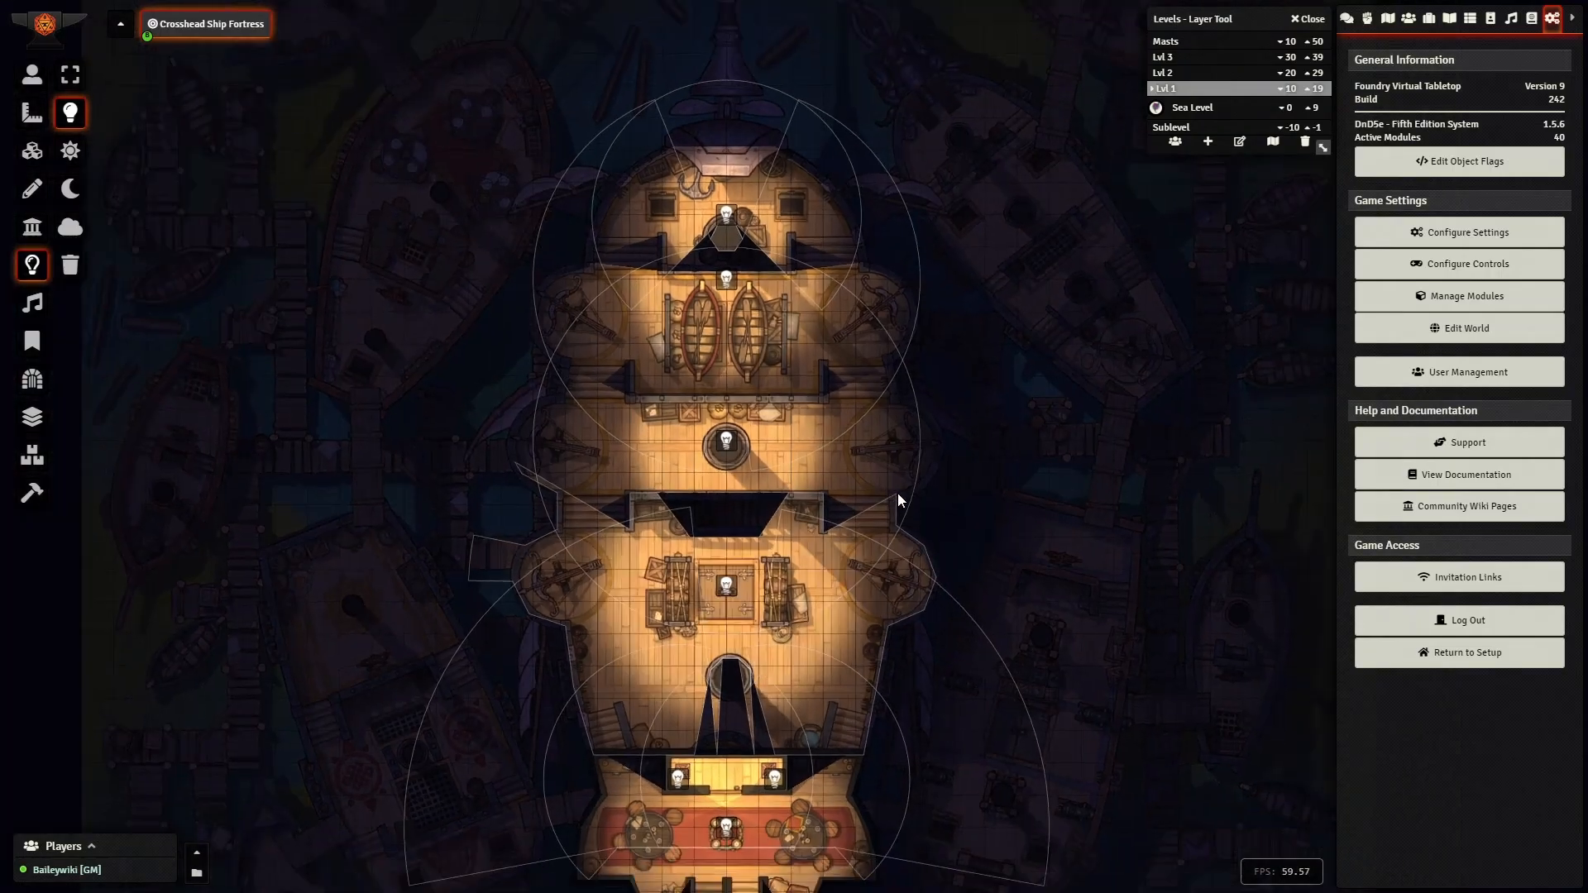
- Examine the night lighting along the main ship's decks on Lvl 1 and around the stern cabins on Lvl 2
scroll(850, 510, up, 5)
scroll(848, 503, down, 5)
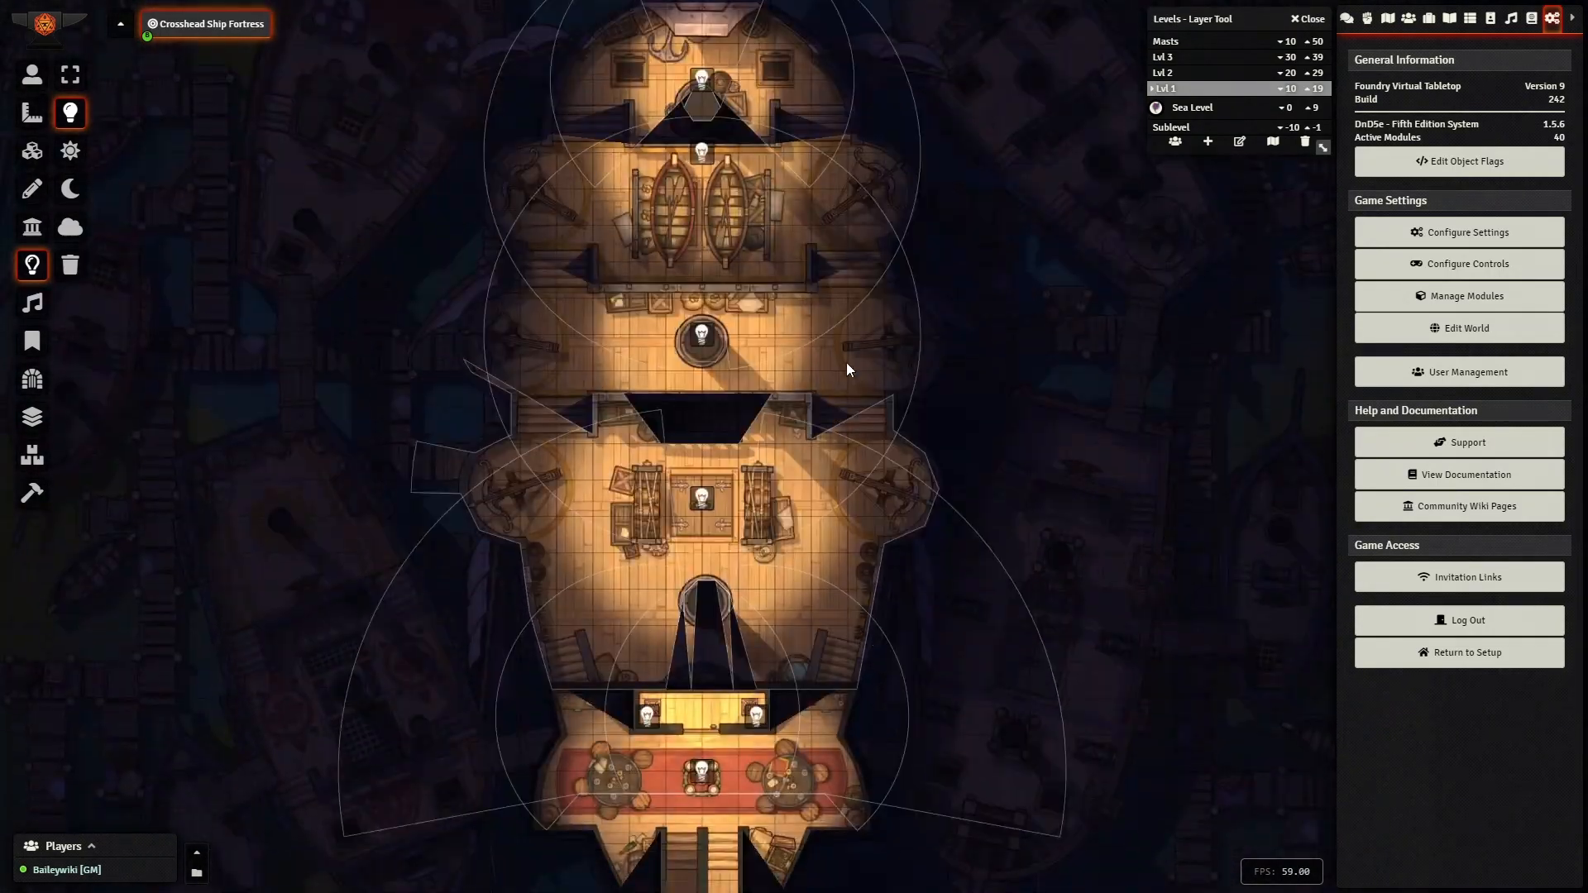
drag(847, 362, 846, 188)
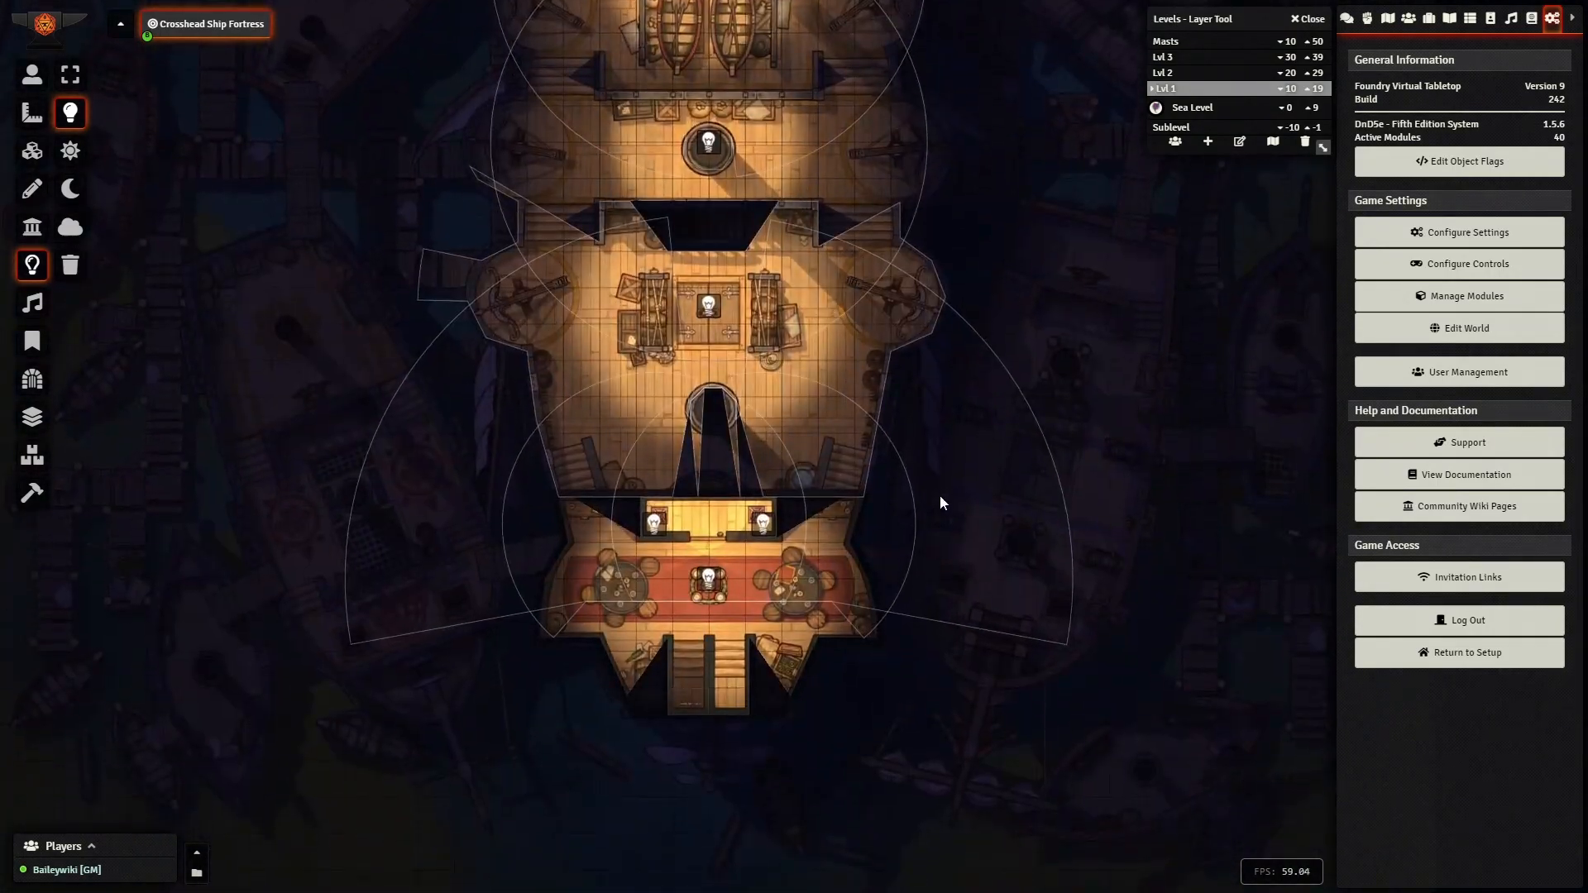
drag(940, 494, 946, 383)
click(1199, 74)
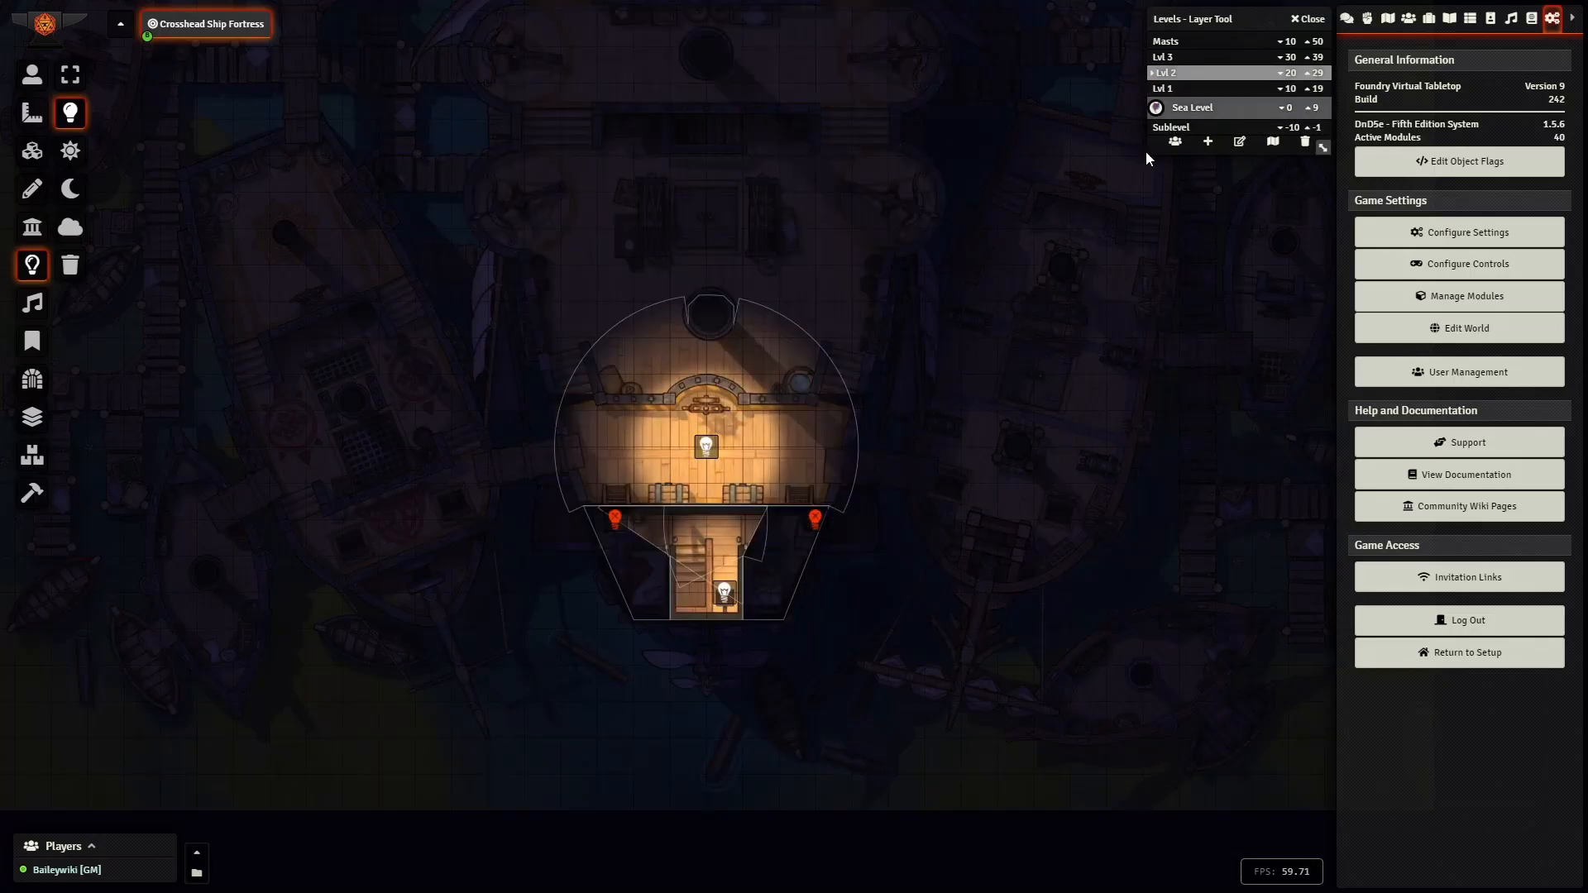
scroll(668, 593, up, 4)
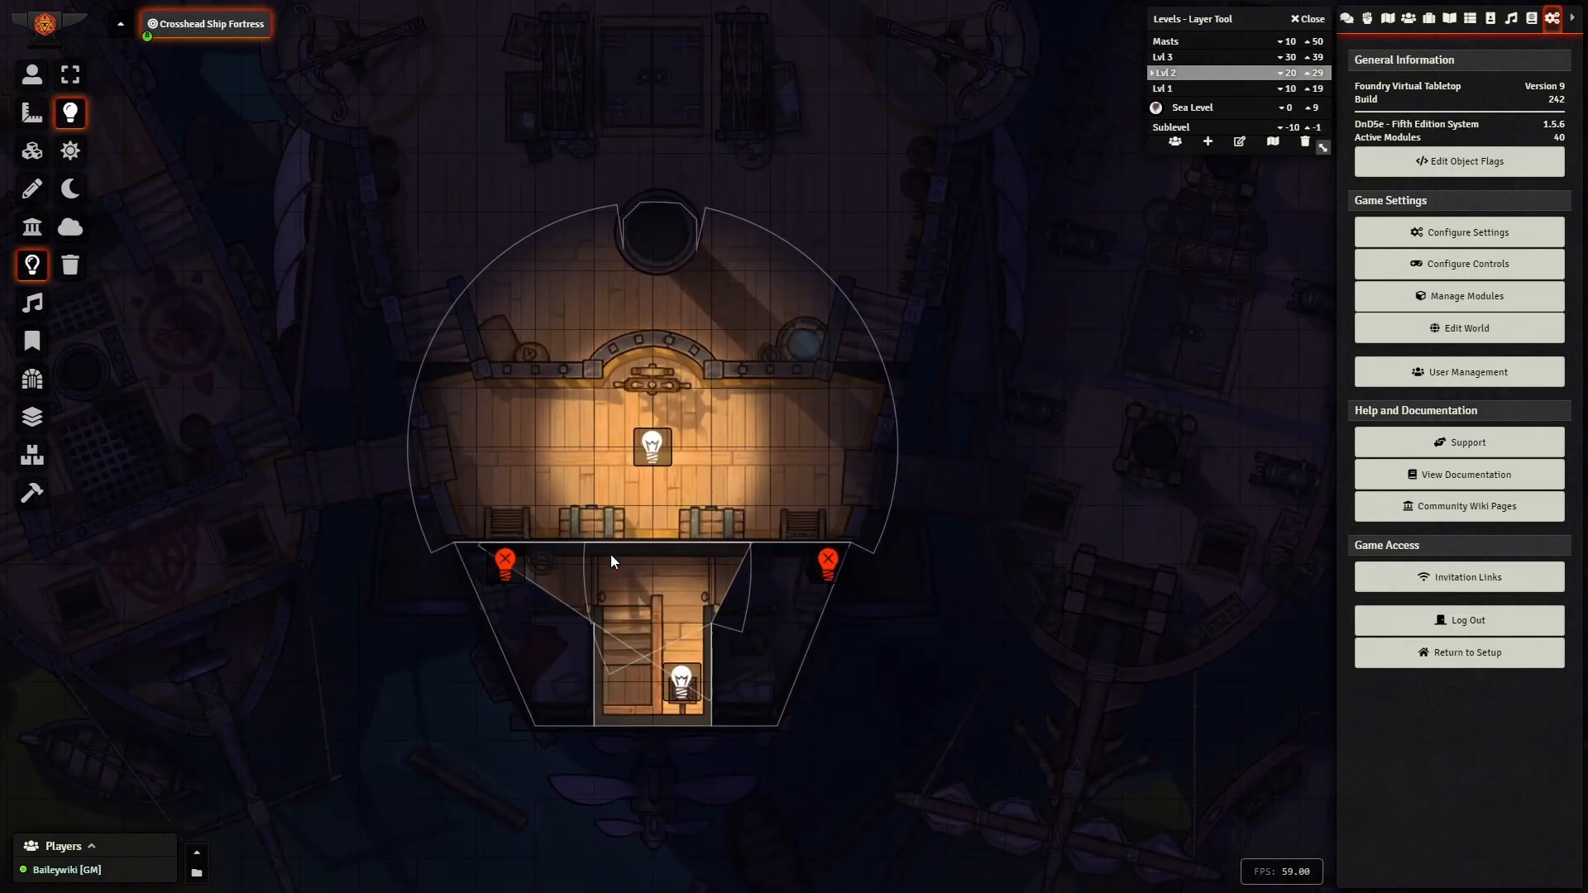
- Toggle the lights in the two stern cabins on Lvl 2 on and off, leaving both cabins lit
right_click(508, 563)
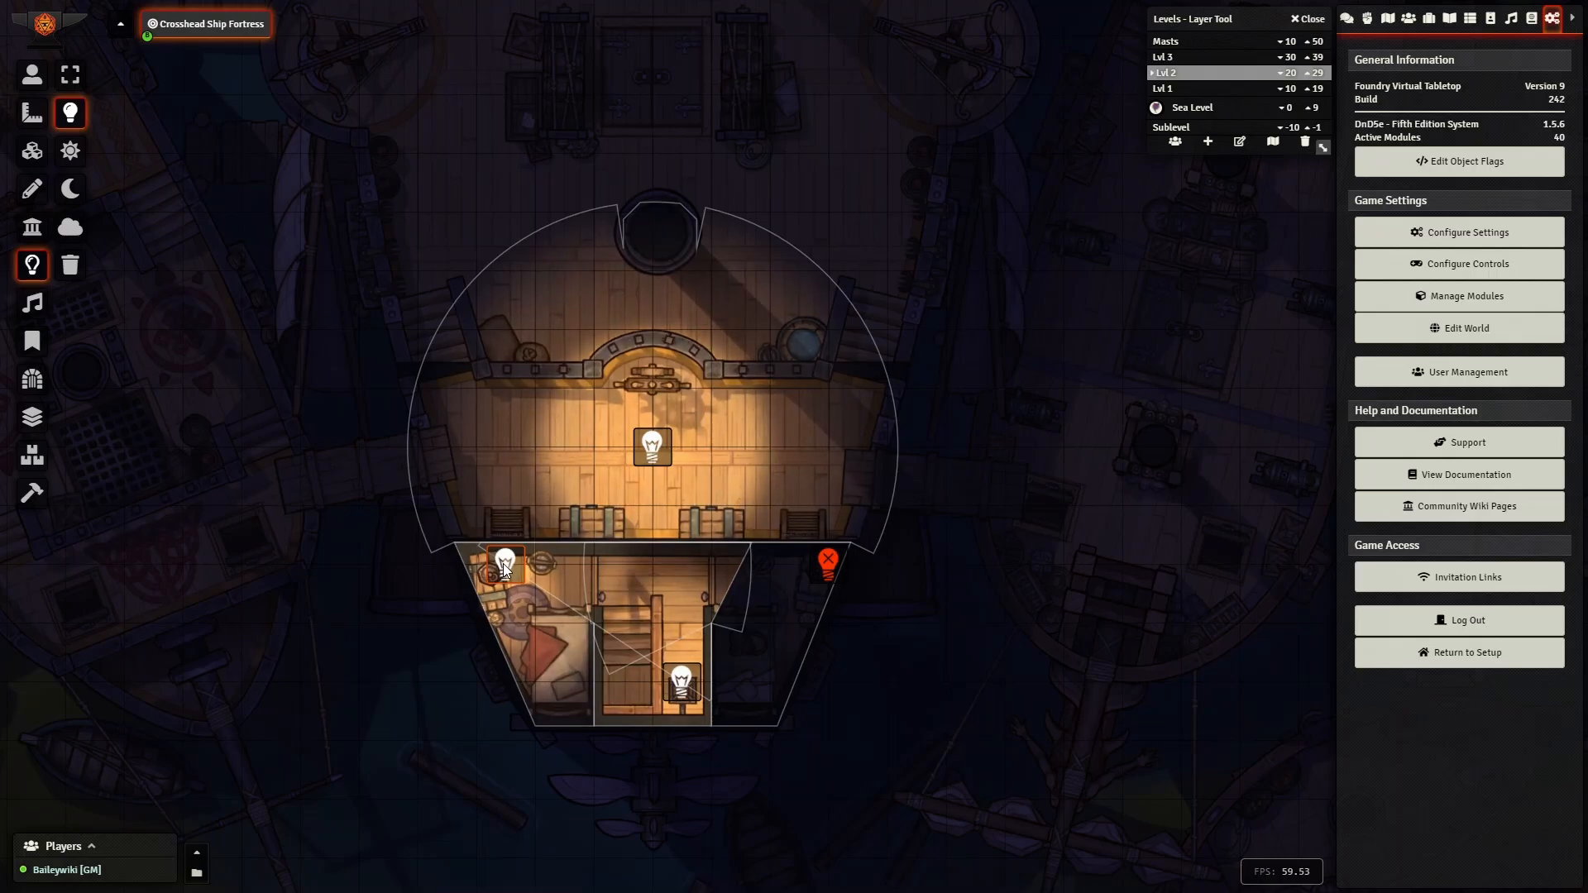
right_click(502, 564)
right_click(829, 565)
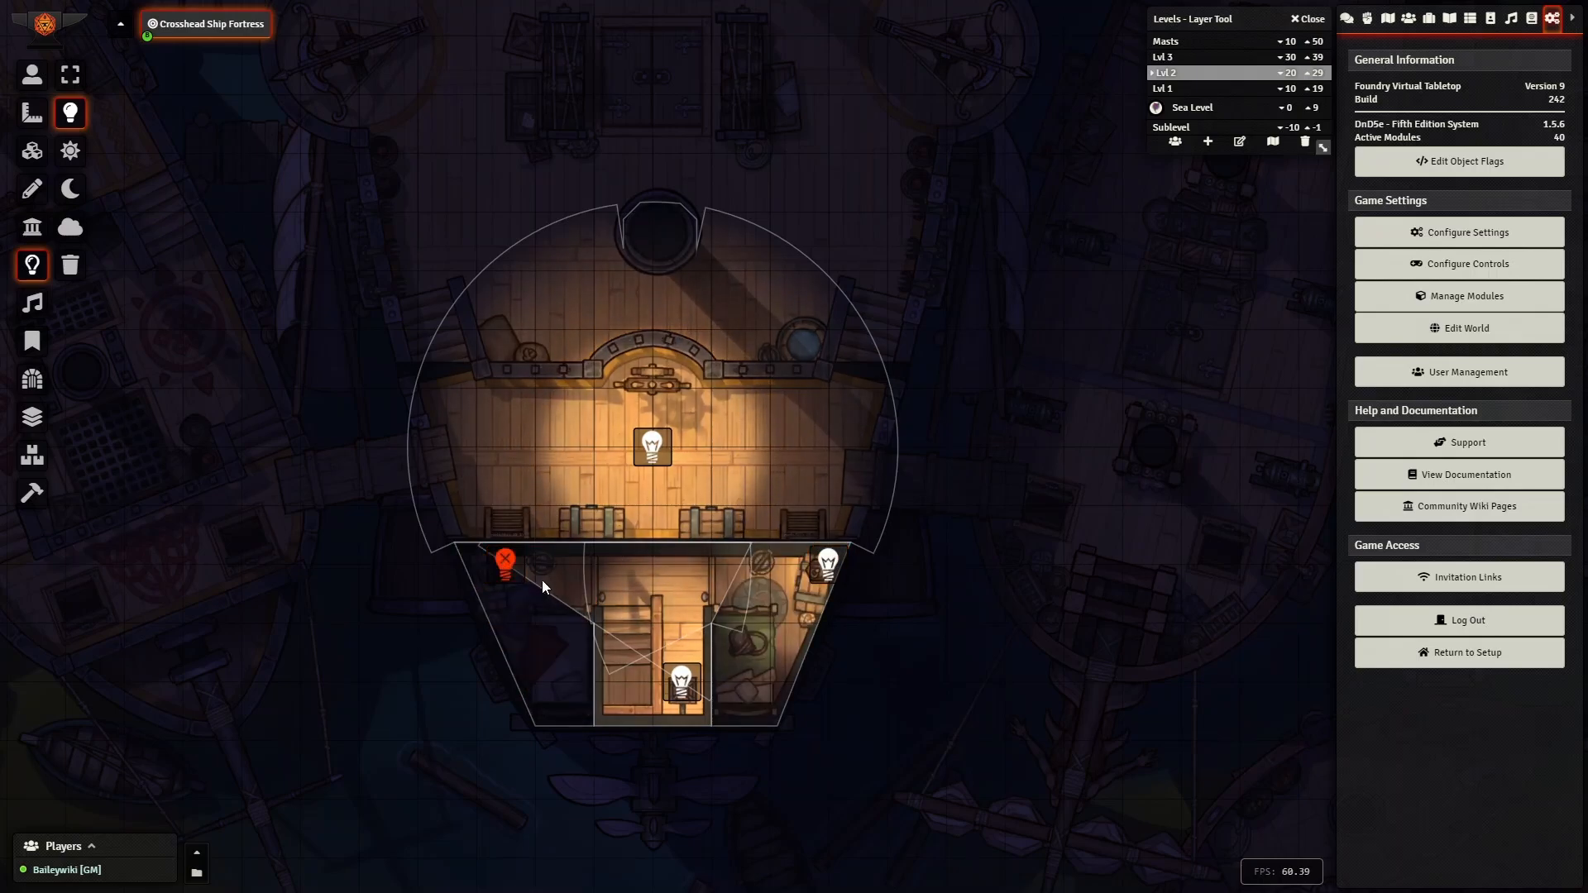
right_click(505, 564)
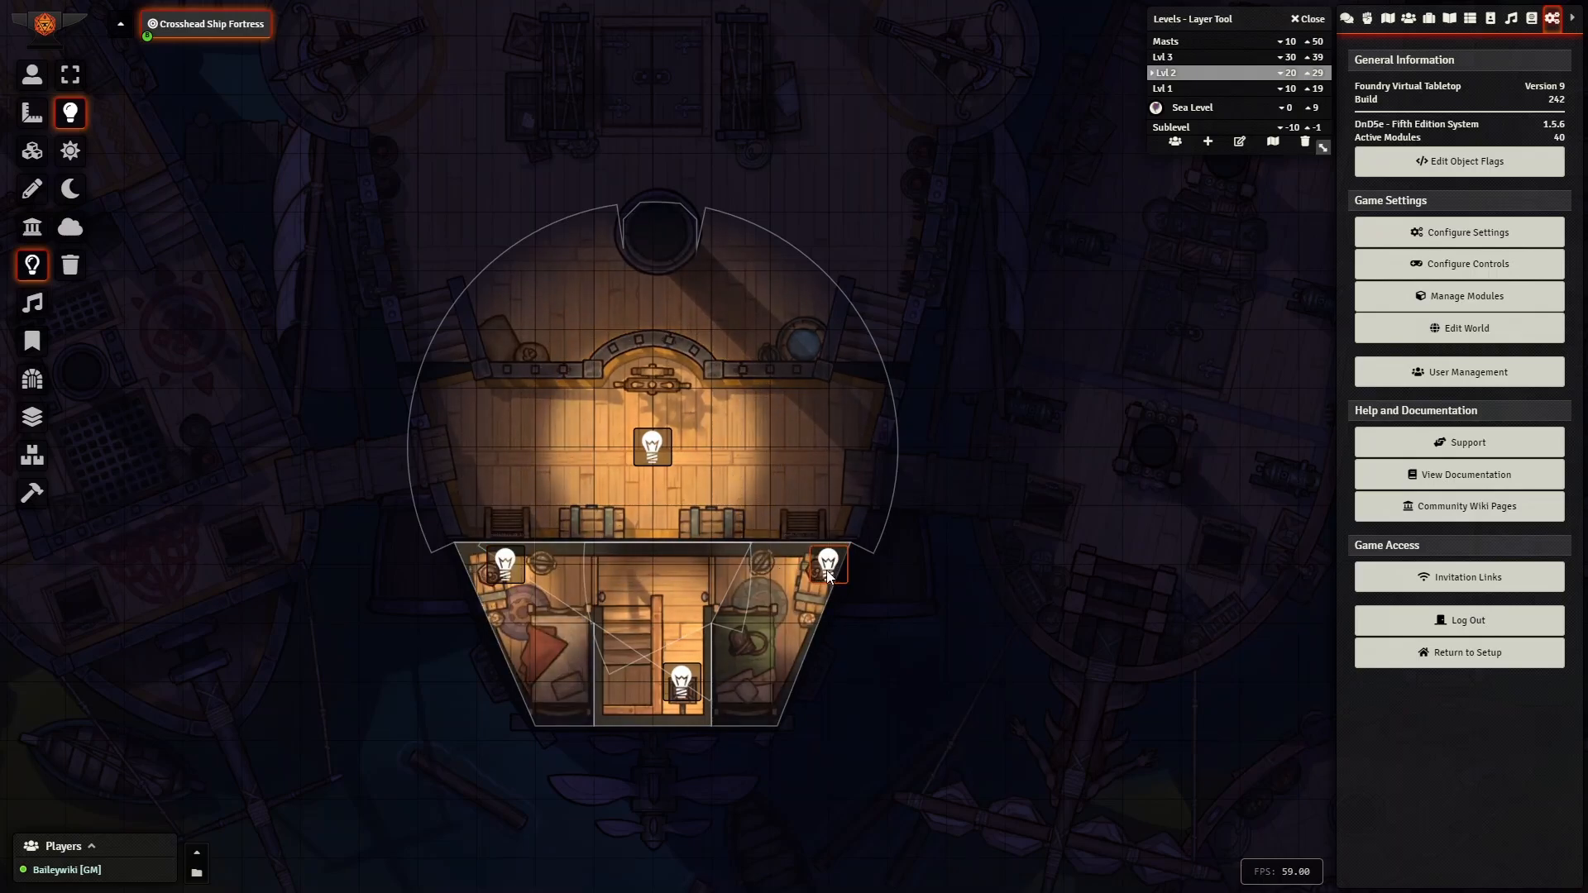
right_click(499, 569)
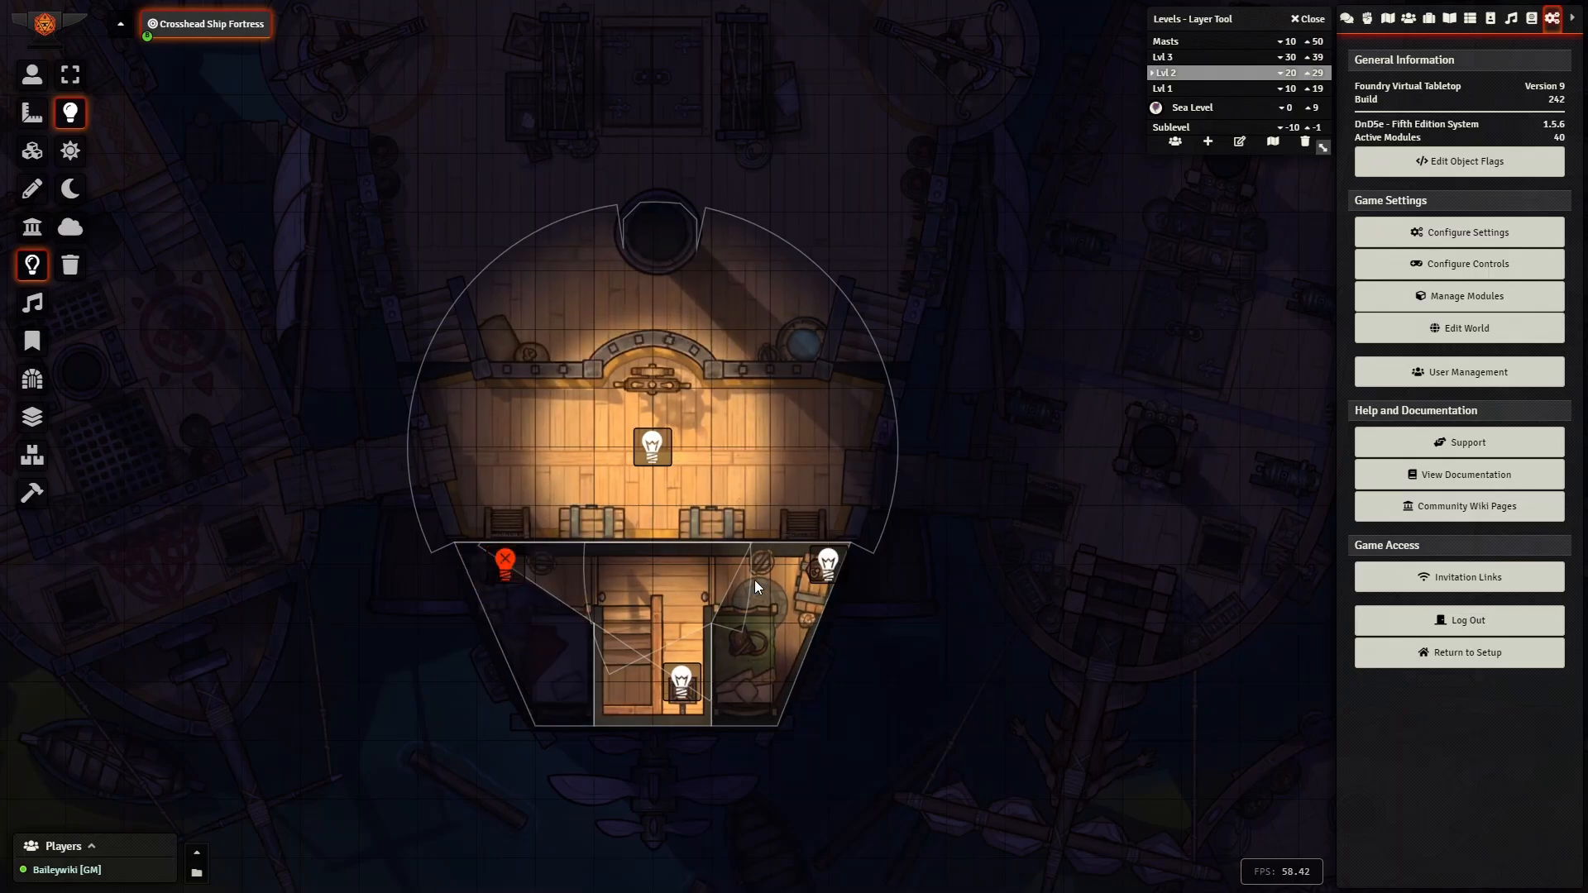
right_click(829, 565)
right_click(829, 566)
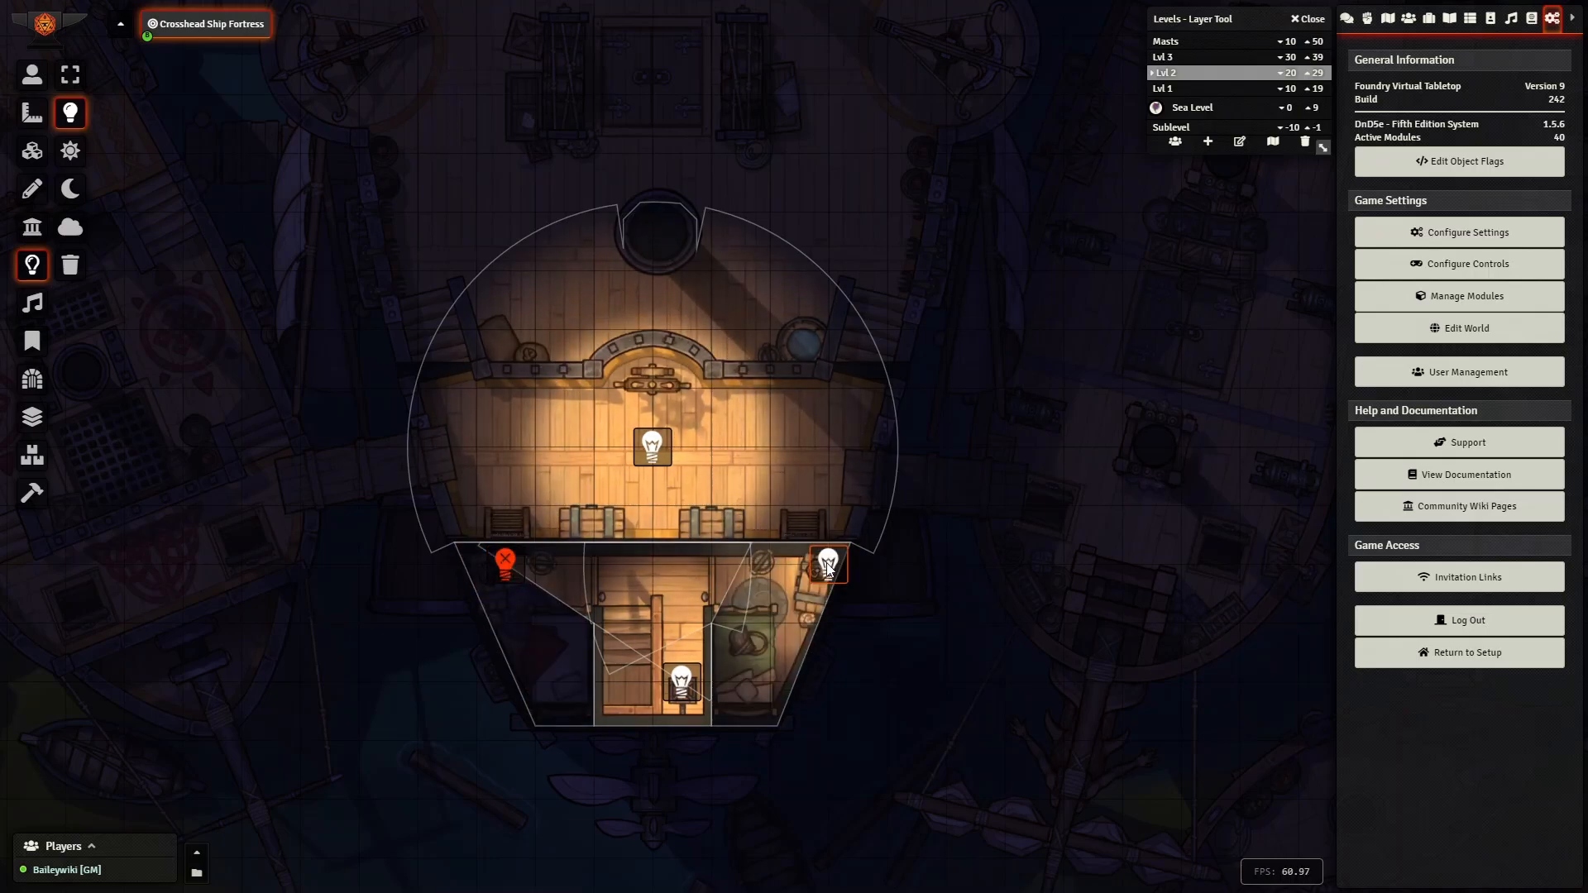
right_click(441, 619)
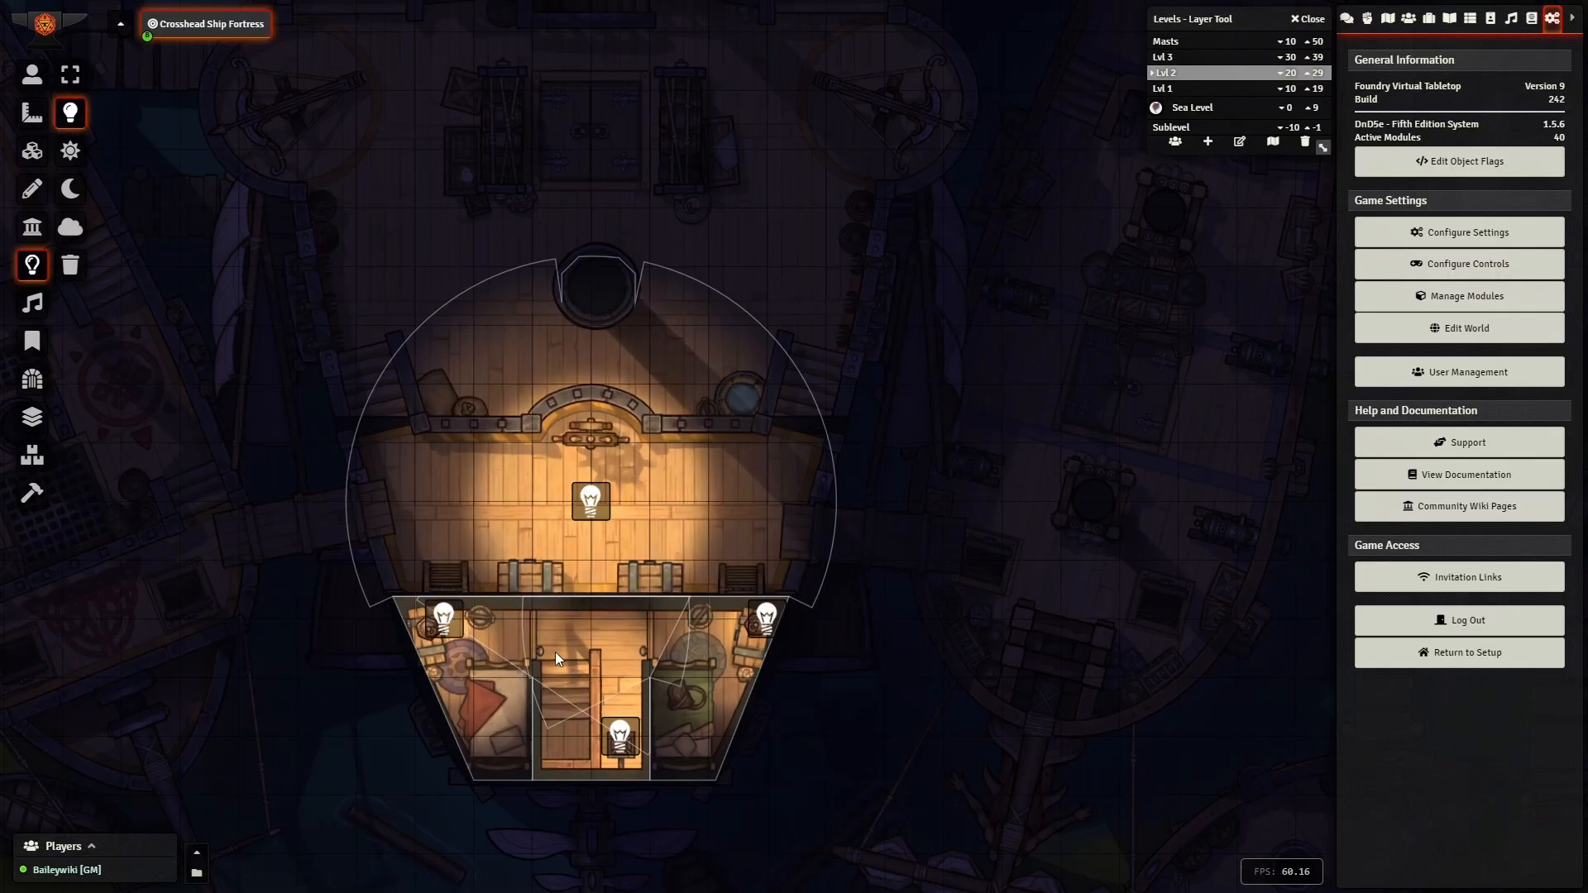
drag(553, 651, 596, 533)
scroll(597, 528, up, 6)
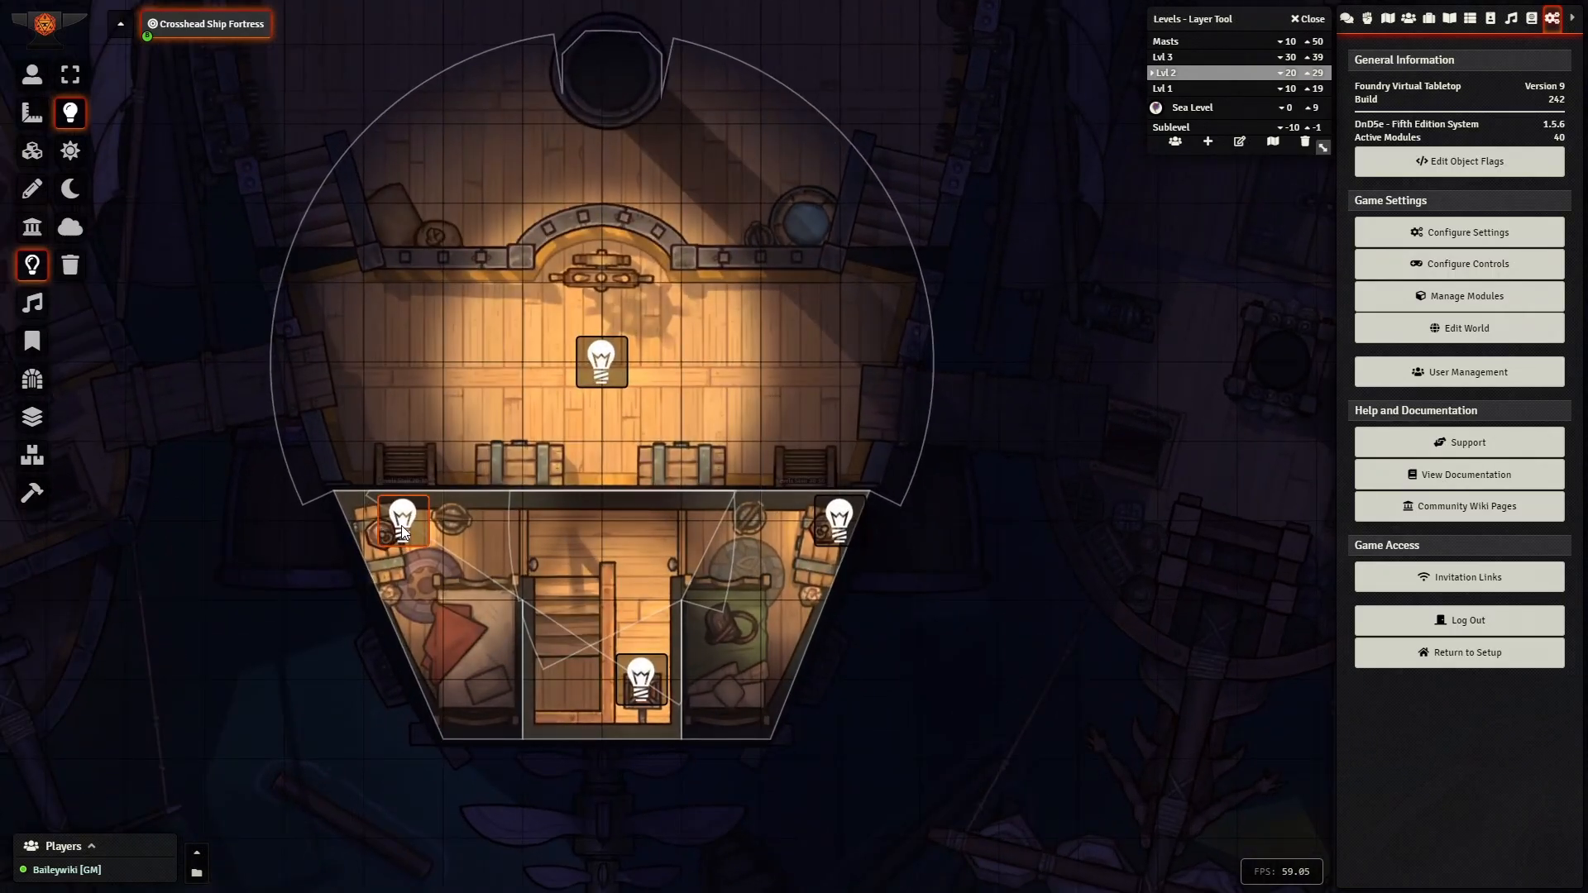
scroll(743, 517, down, 1)
scroll(743, 516, down, 8)
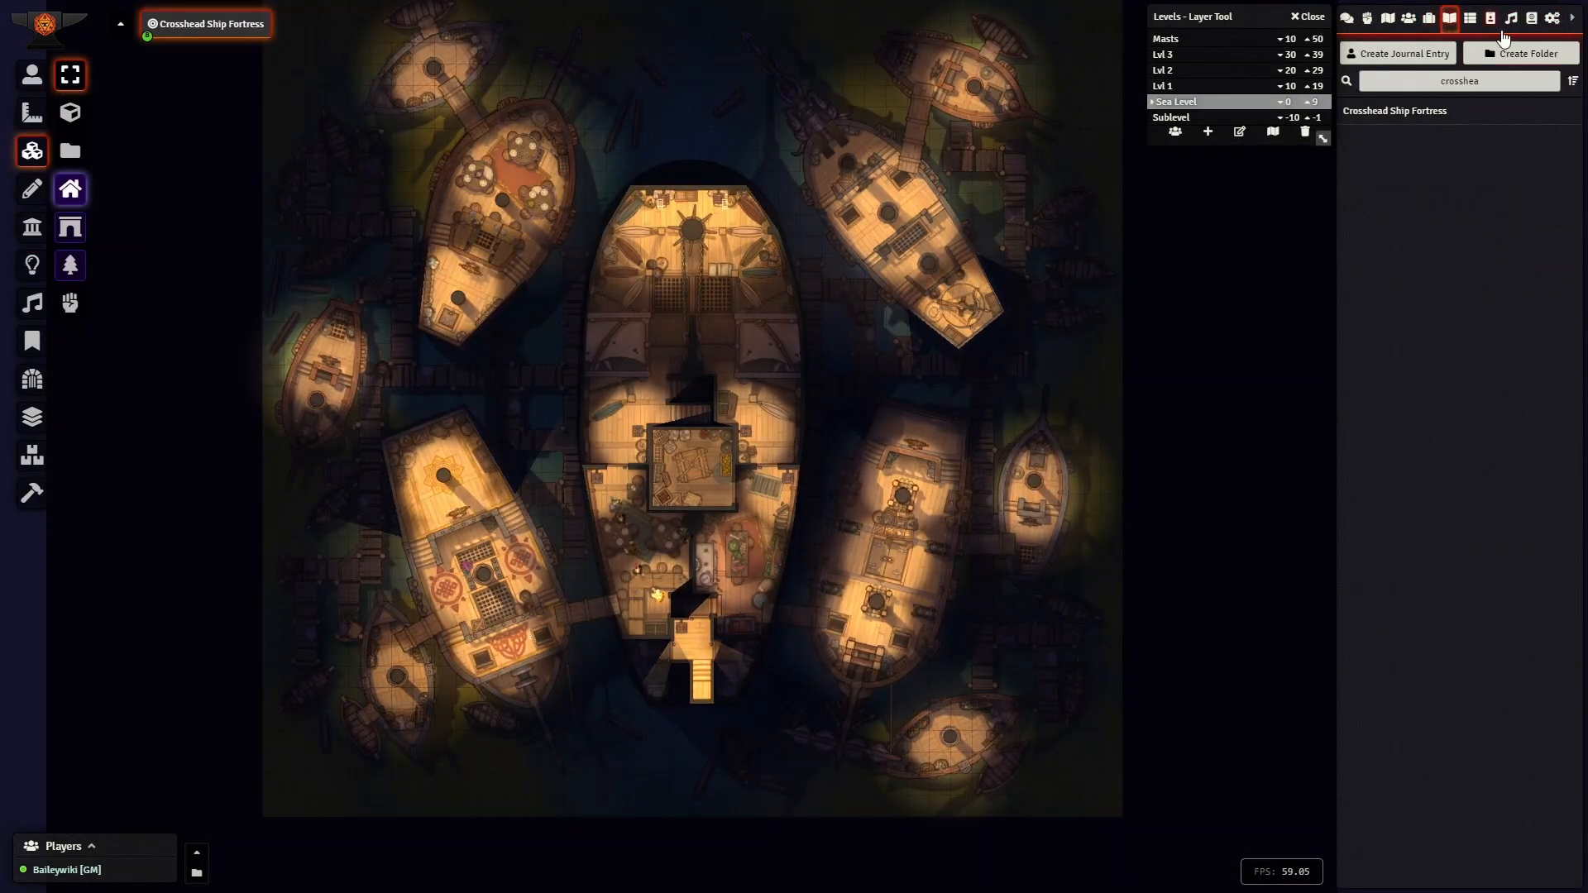
- View the contents of the Baileywiki Crosshead Ship Journals compendium and close it
click(1531, 18)
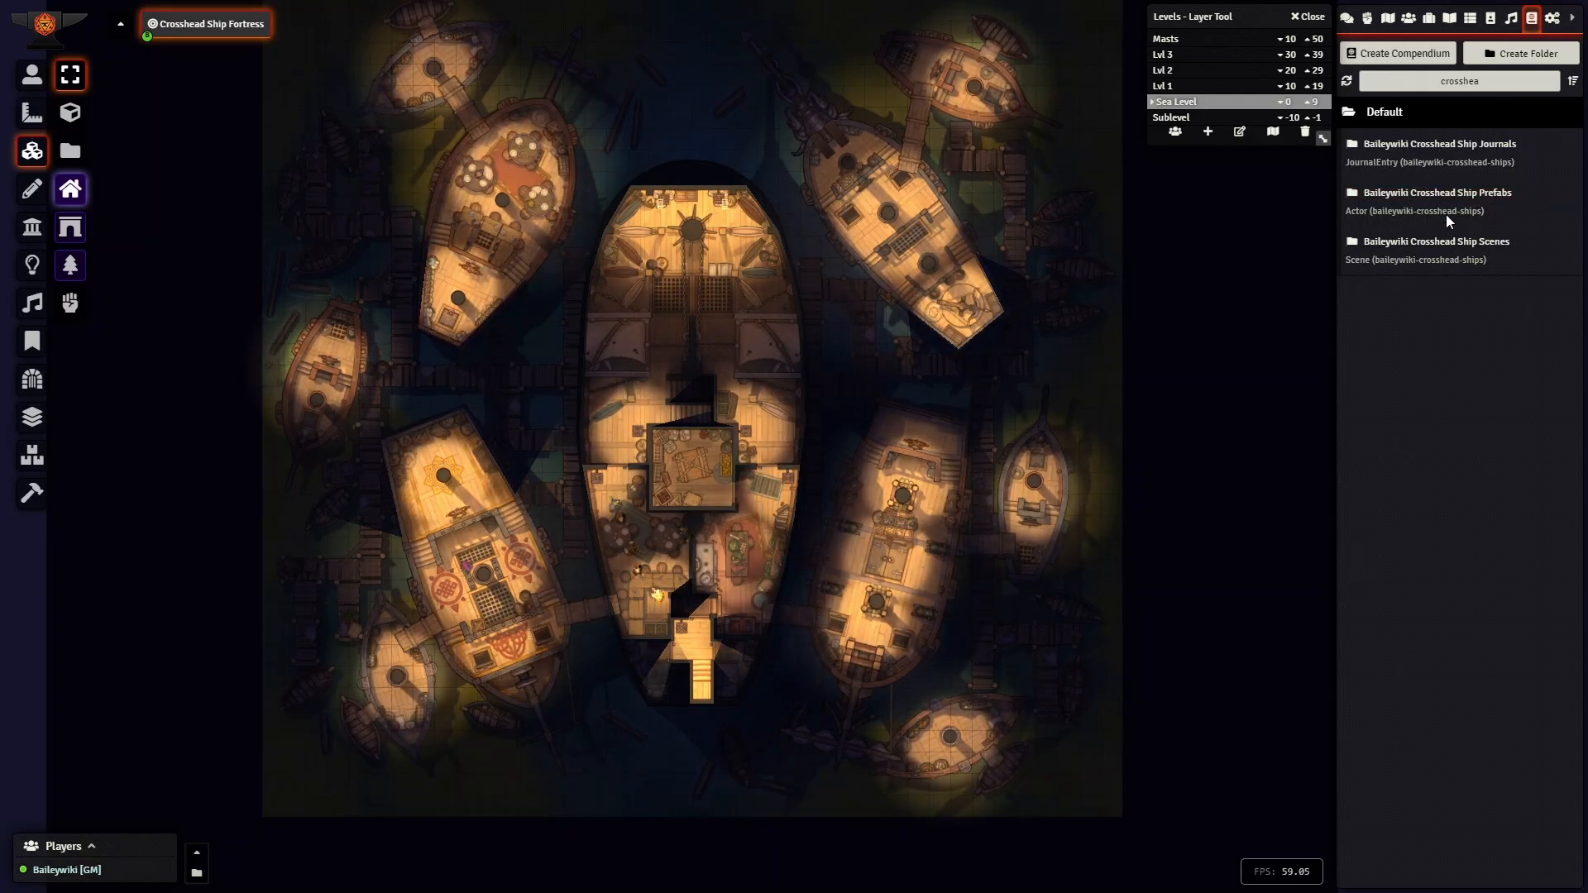
click(1441, 144)
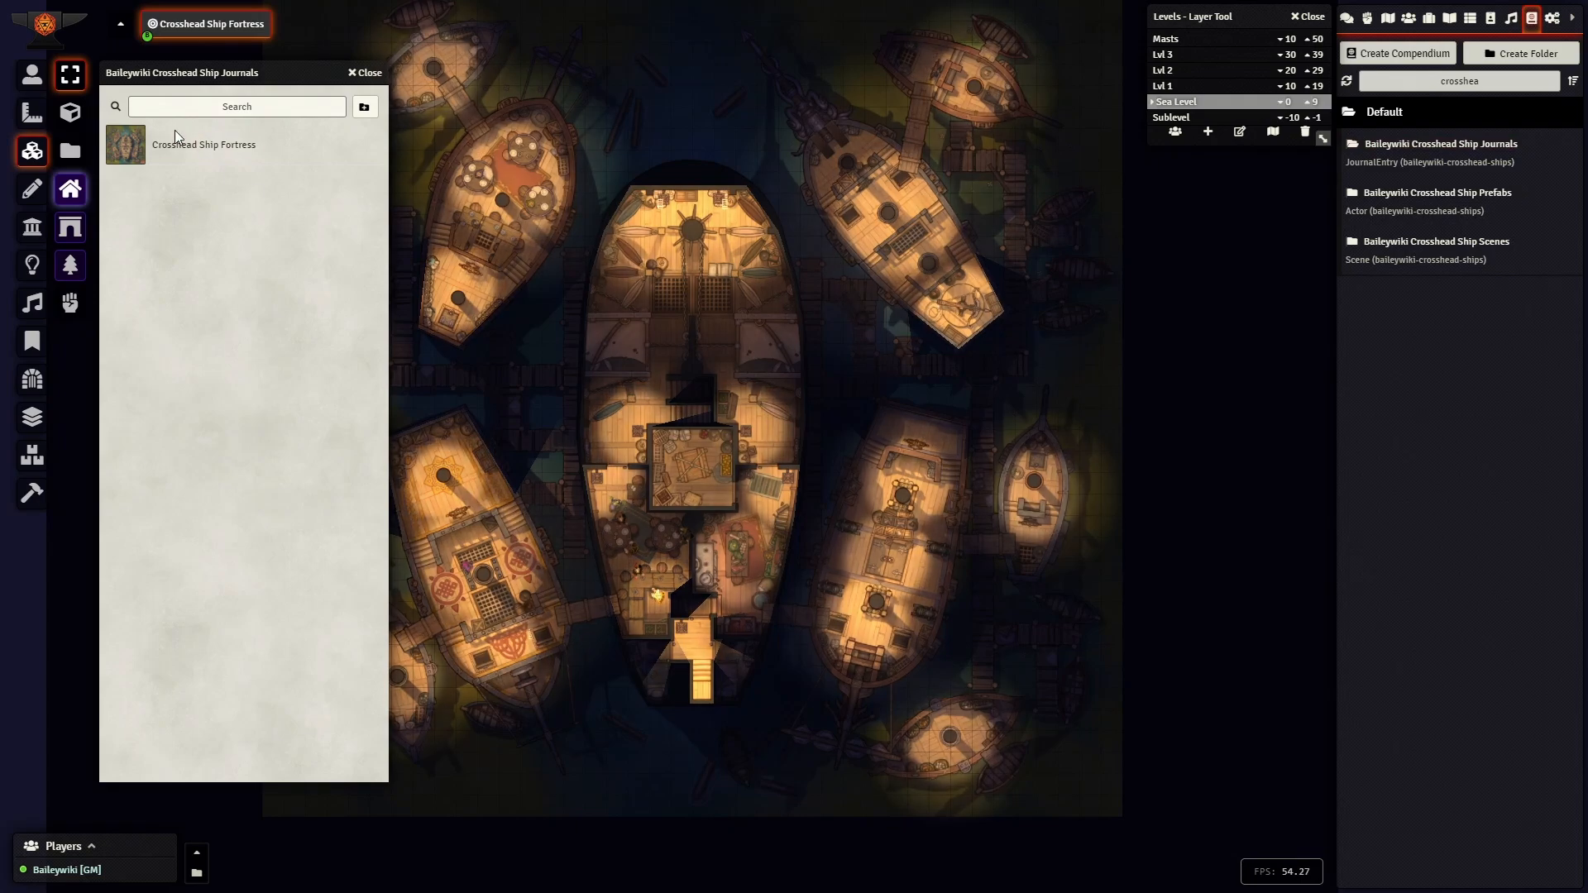
click(364, 73)
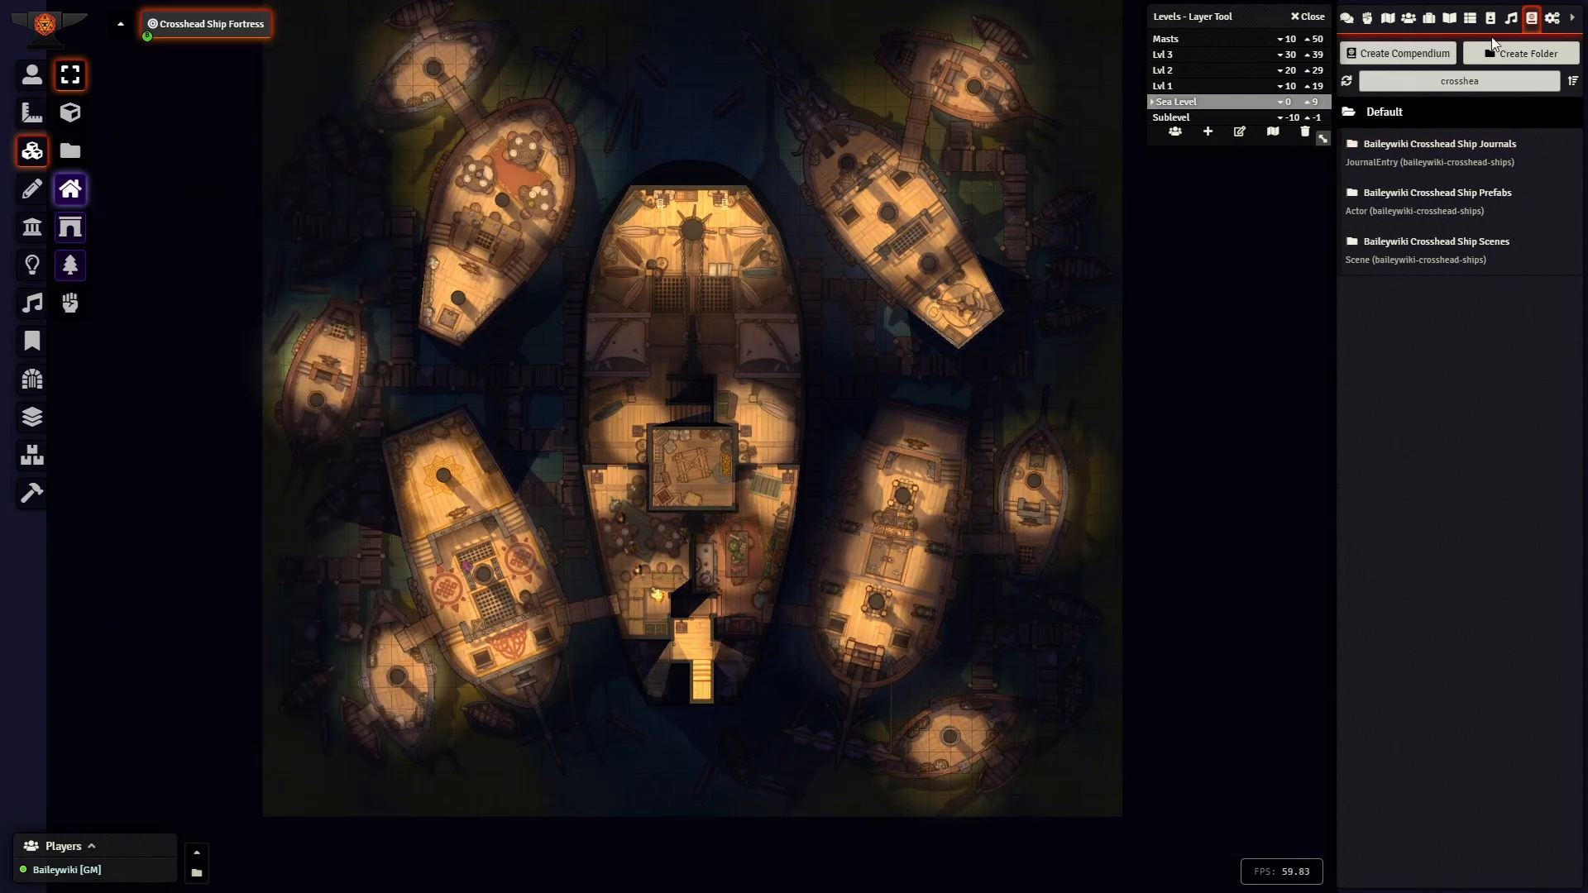
- Open the Crosshead Ship Fortress journal entry and look through its lettered ship map and room legend
click(1449, 17)
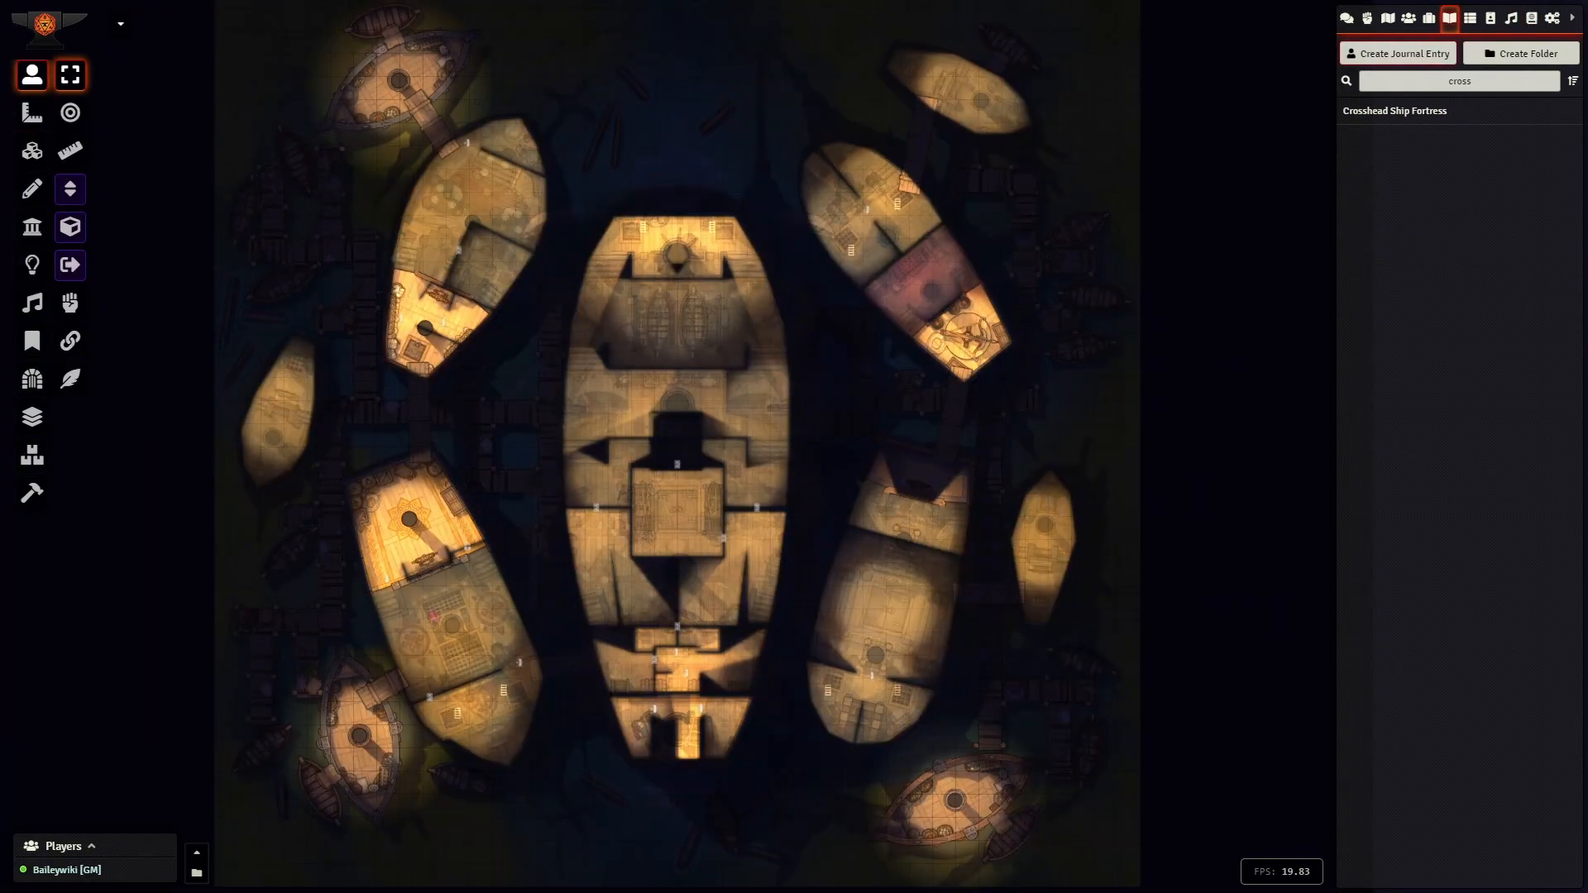
click(1410, 116)
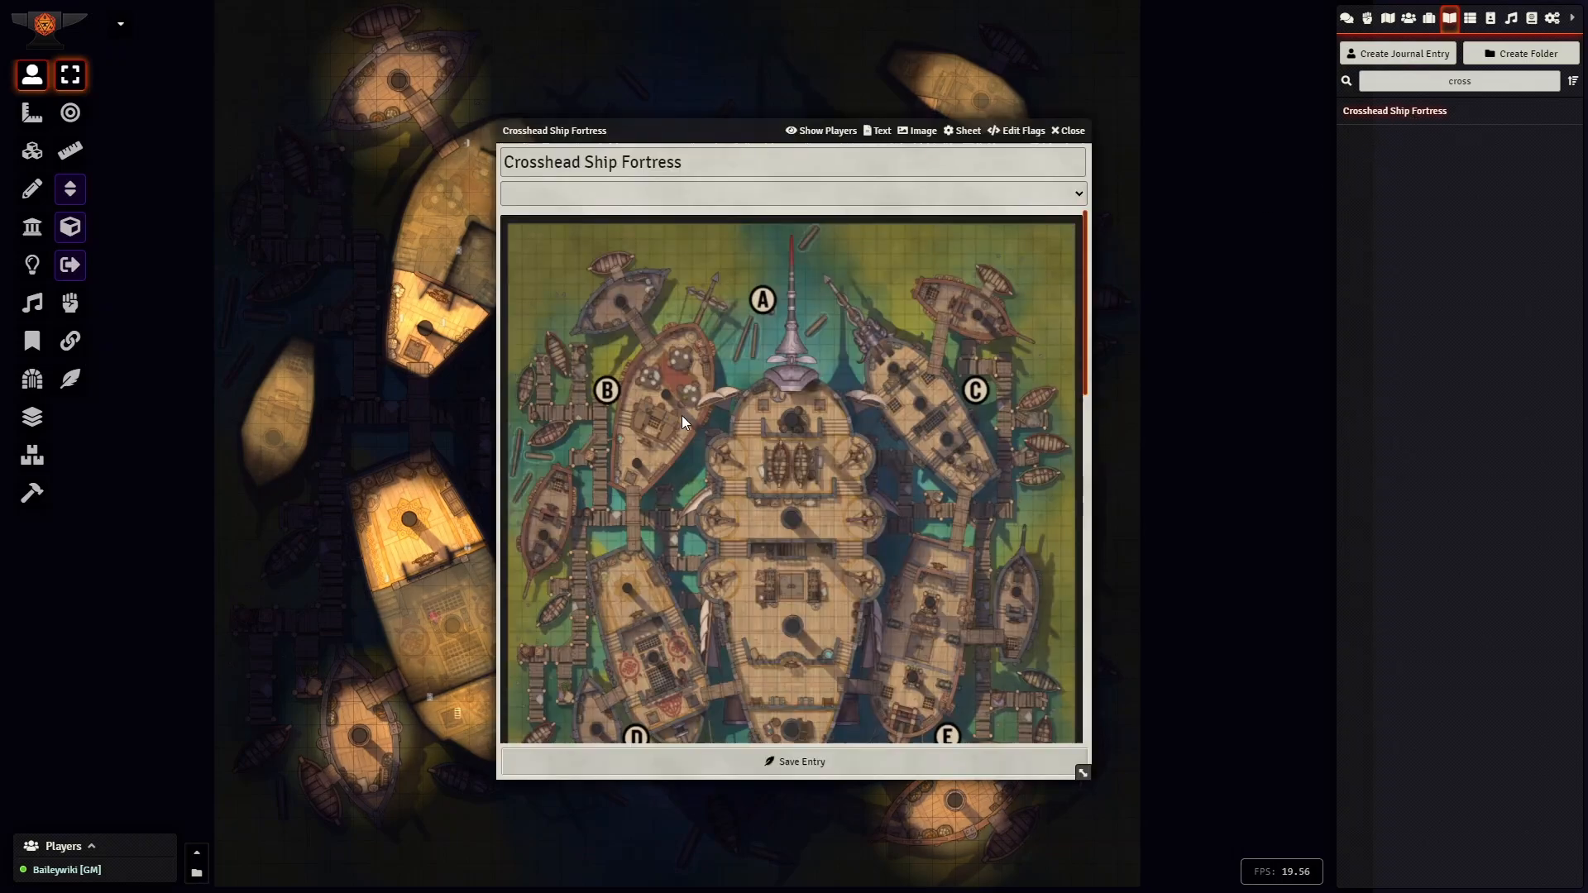
scroll(904, 355, down, 3)
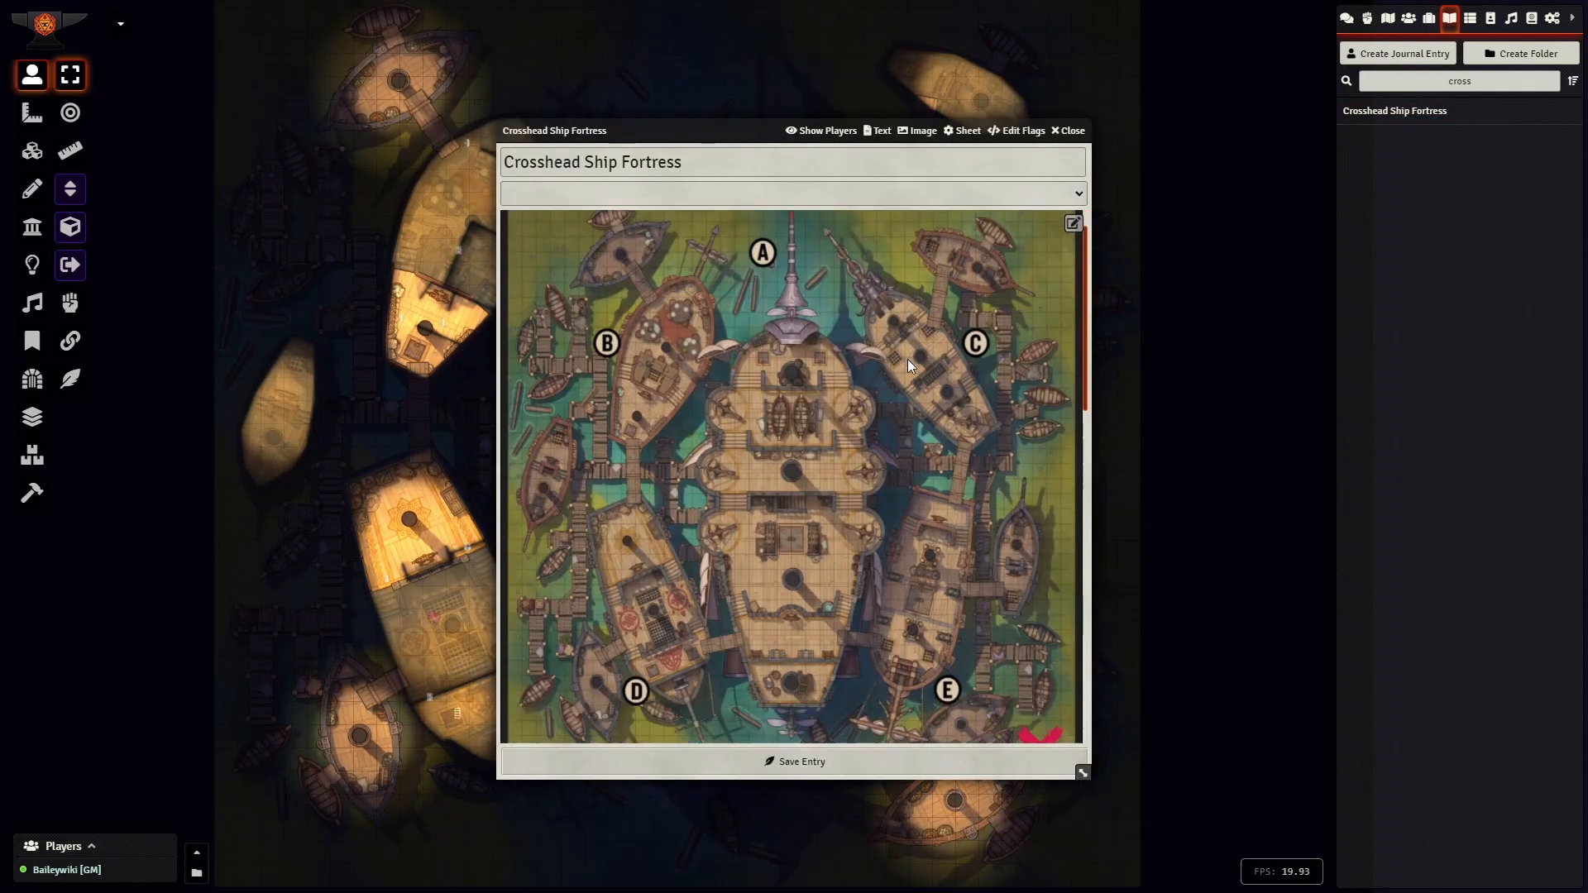
scroll(906, 359, down, 3)
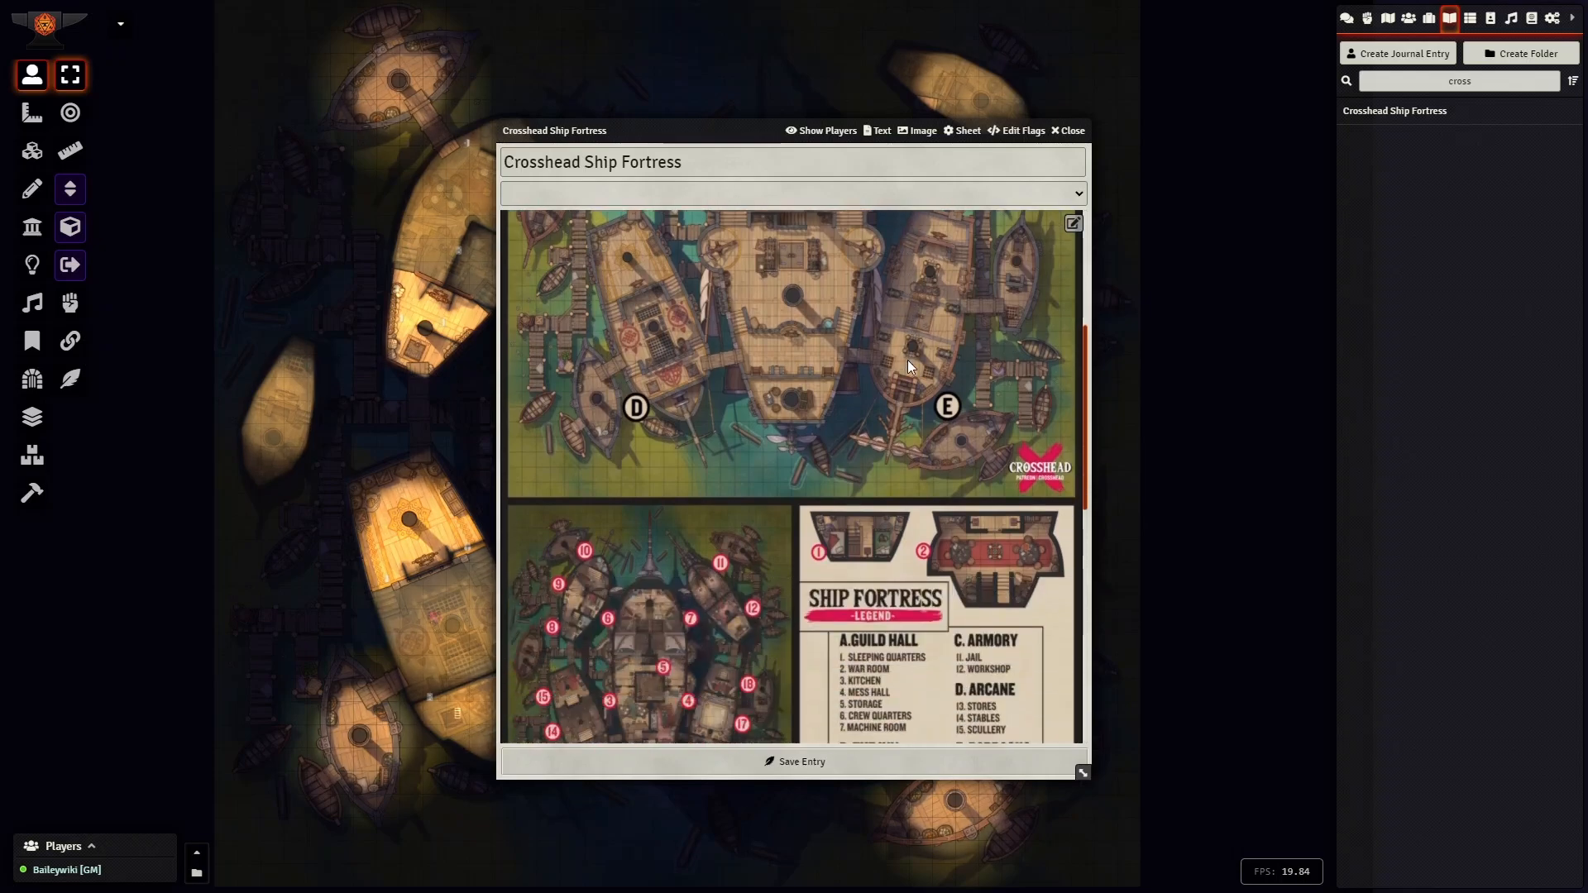
scroll(906, 361, down, 2)
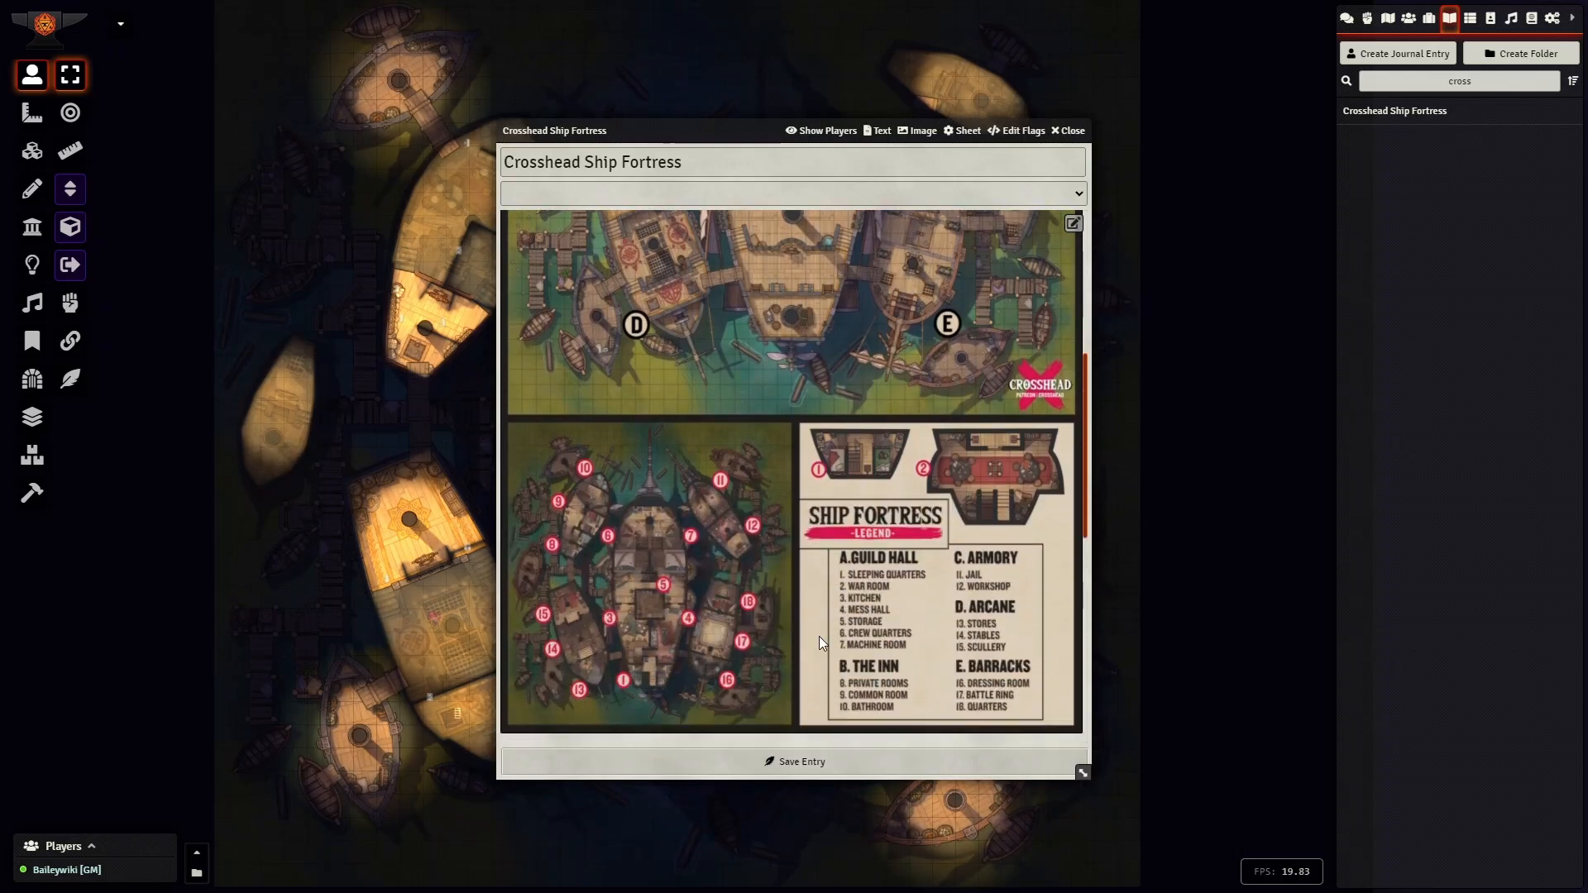
scroll(668, 562, up, 10)
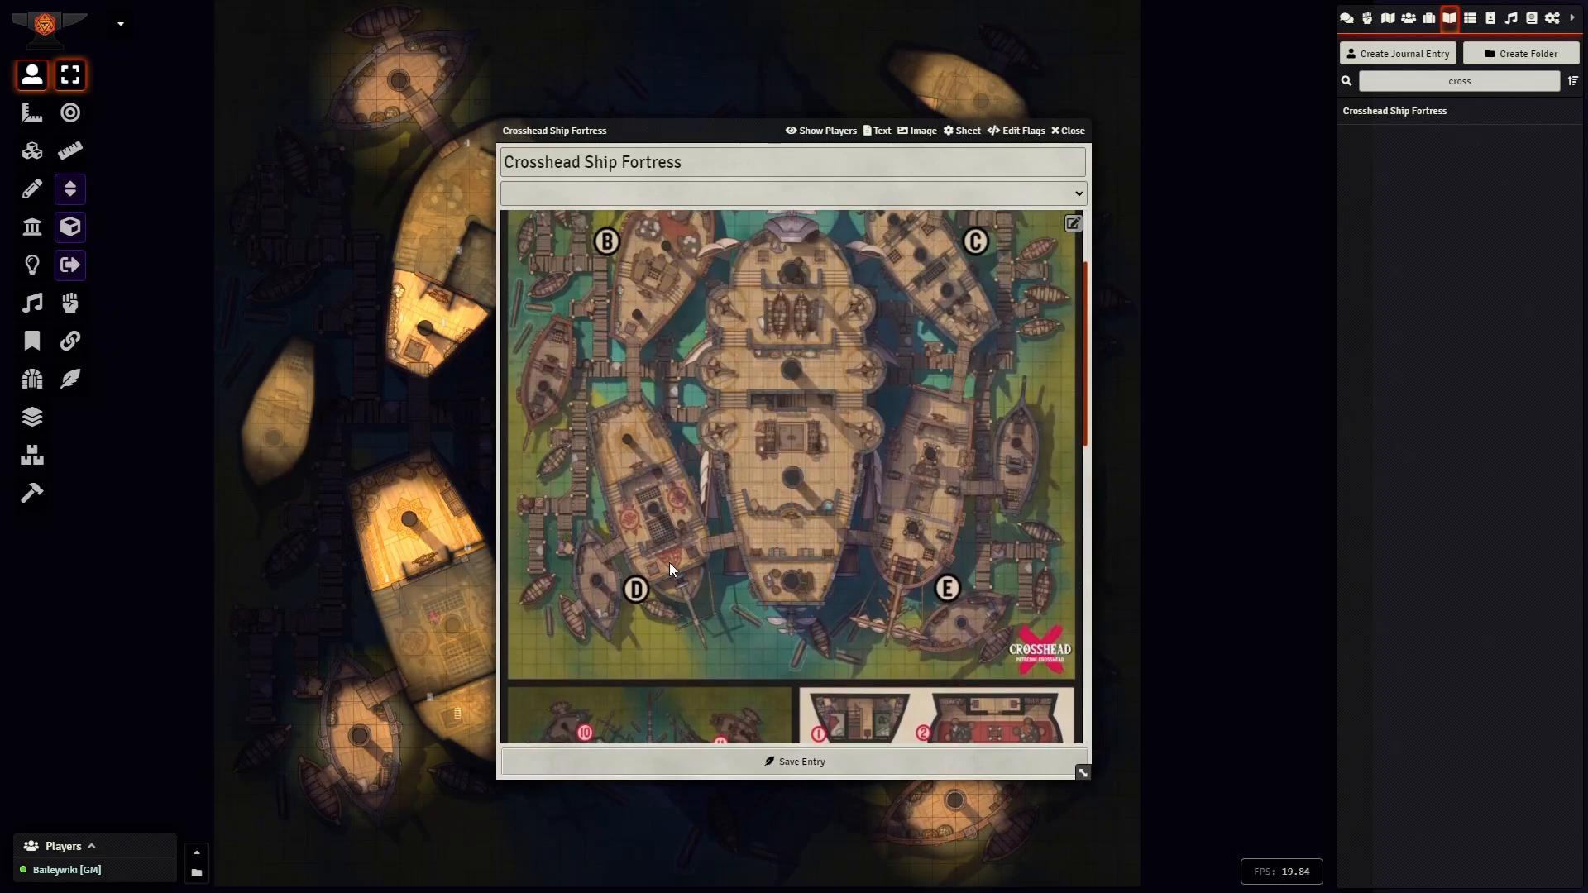
scroll(837, 439, down, 6)
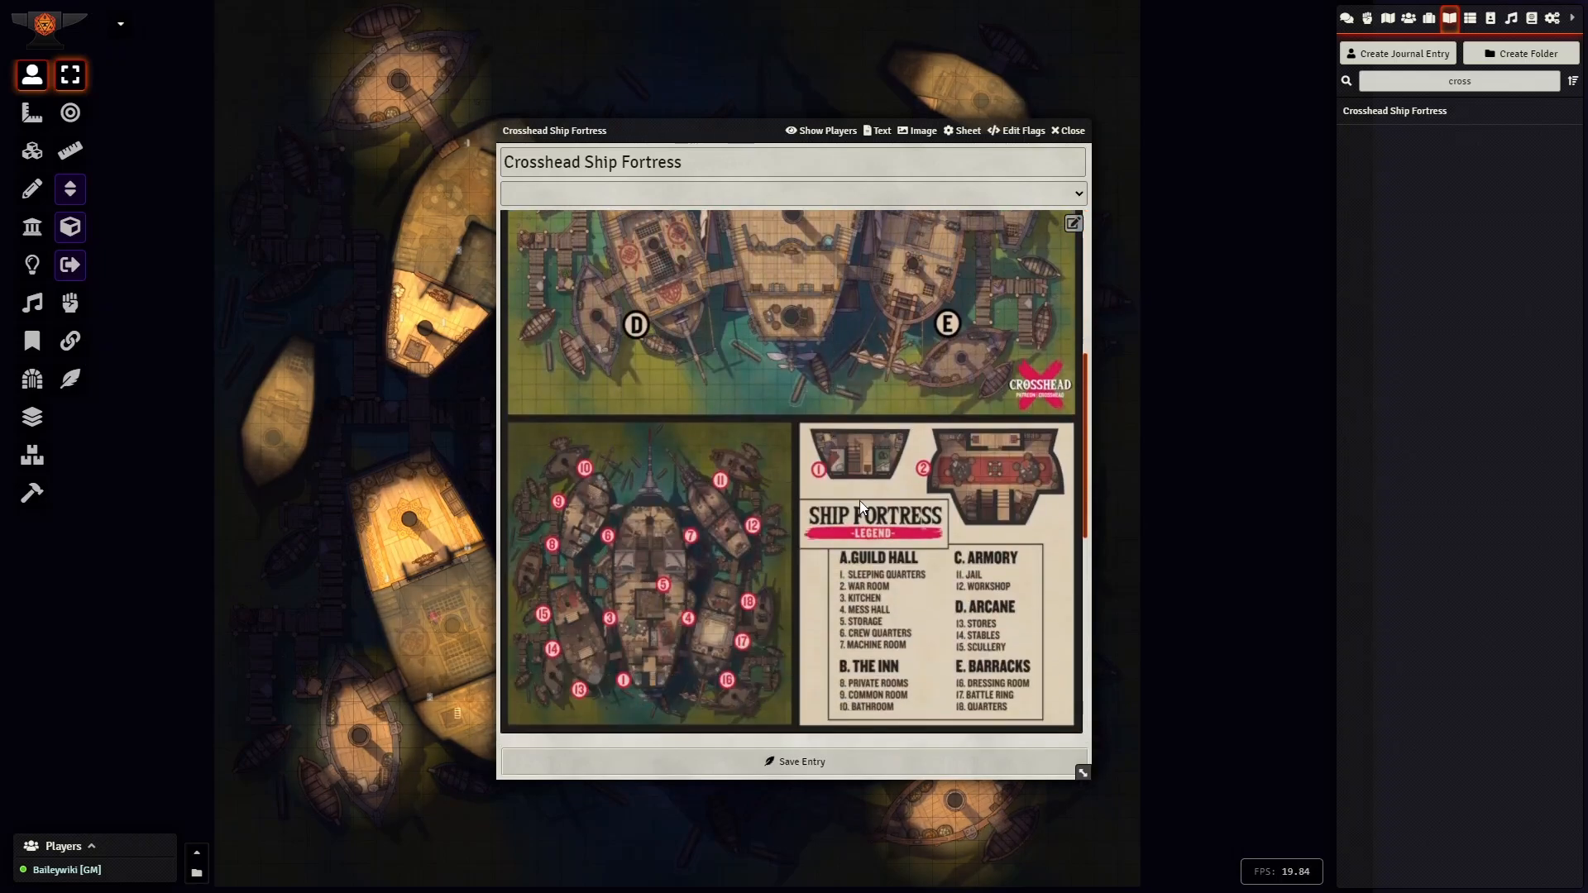
- Read the journal's optional functionality notes on interactive hatches and on ship prefabs that carry tokens, highlighting the passages
scroll(866, 539, down, 2)
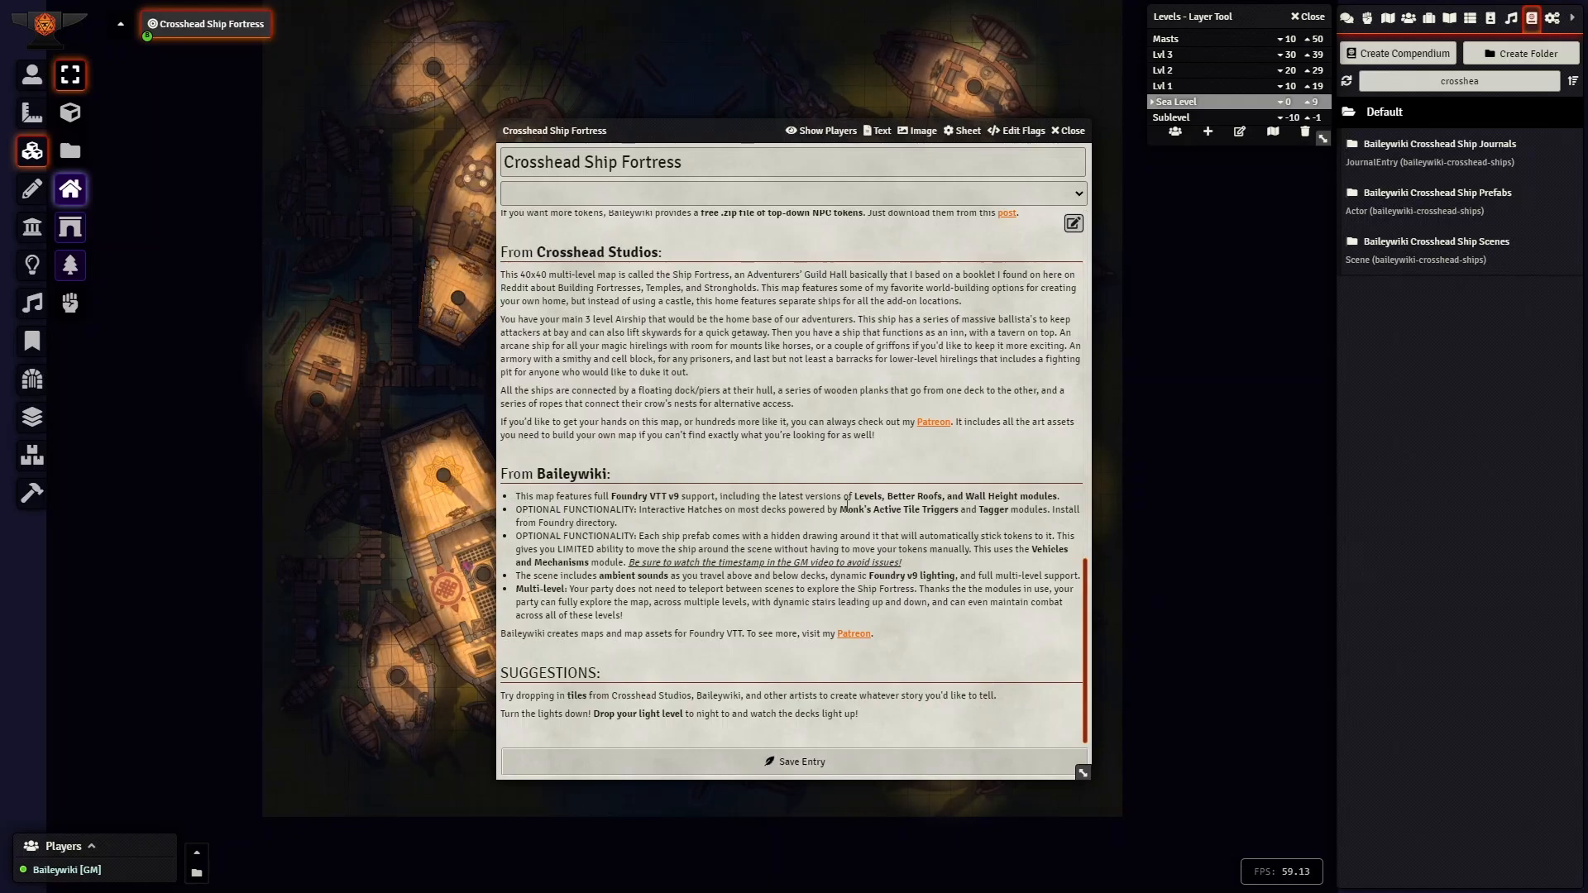
drag(1029, 529, 1029, 519)
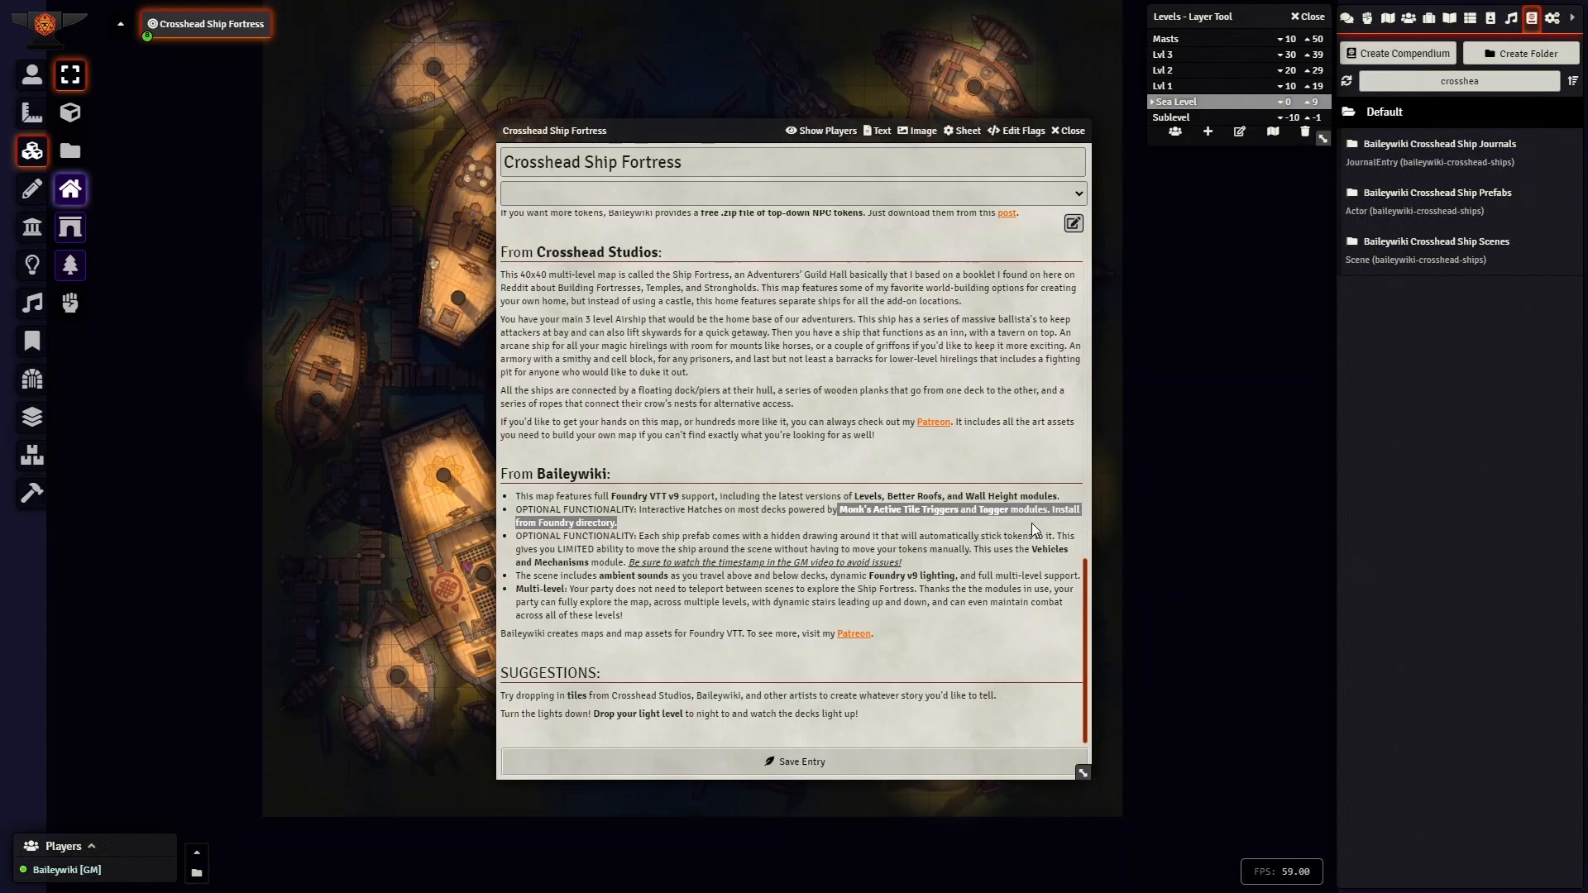
click(691, 518)
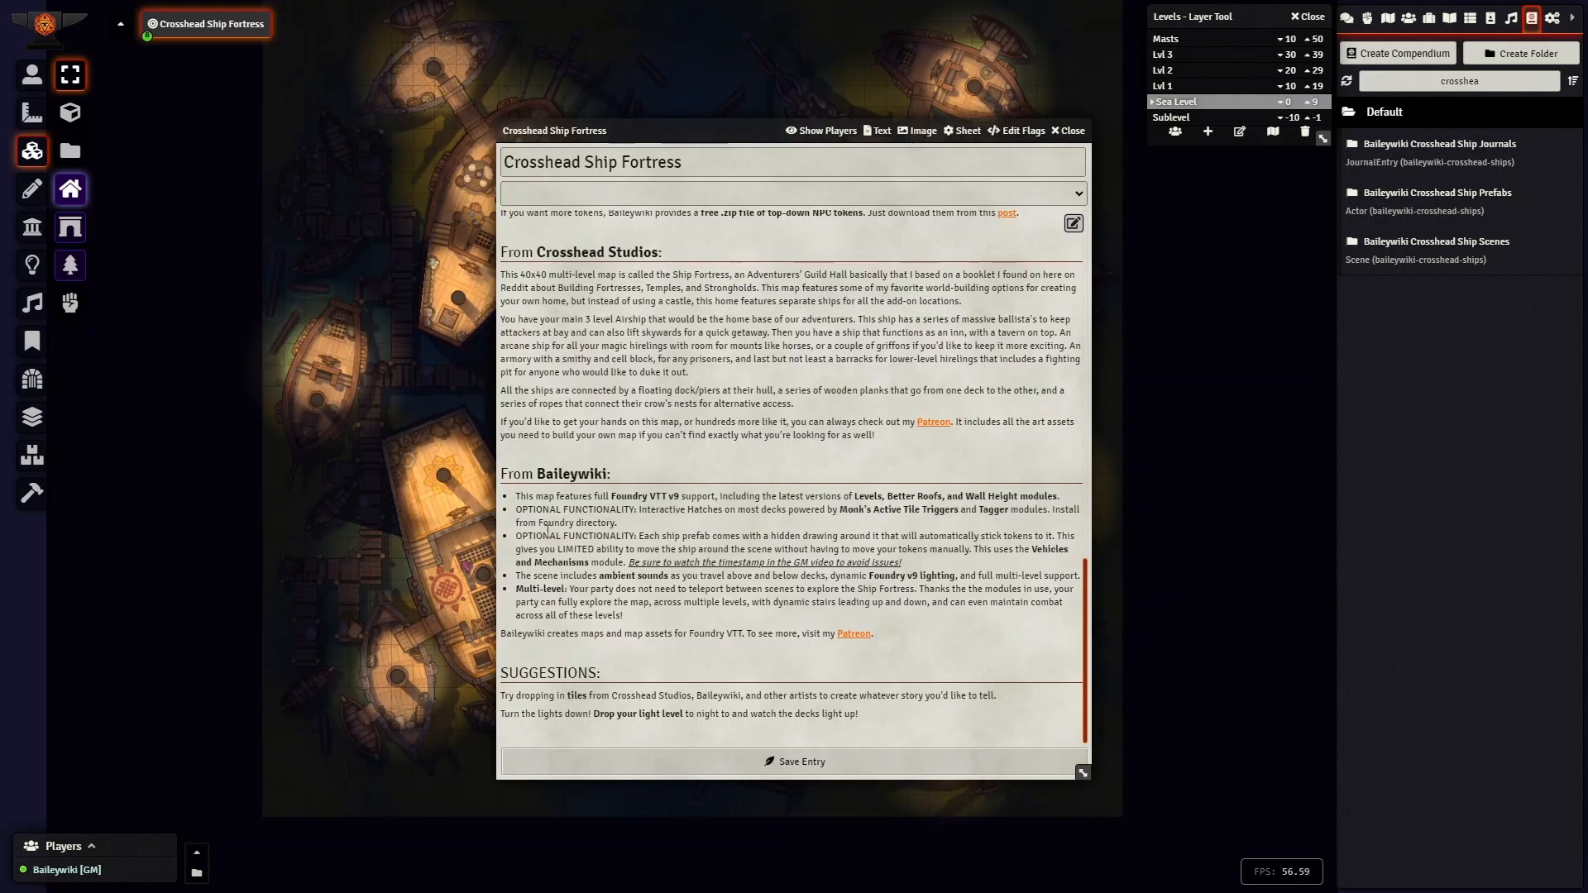
drag(523, 536, 1026, 559)
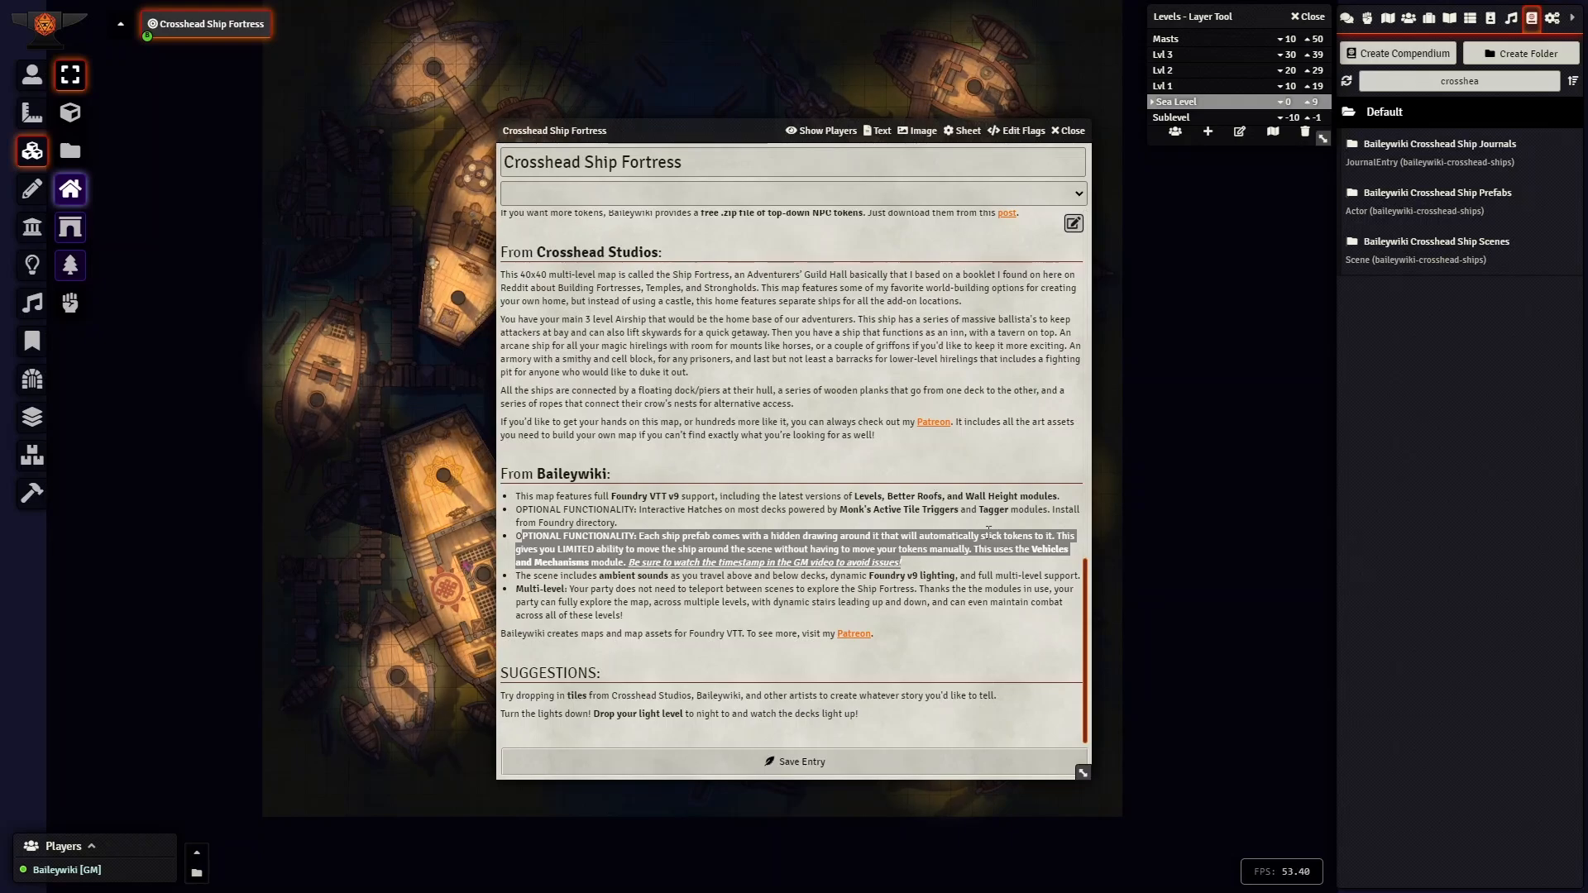
click(1030, 555)
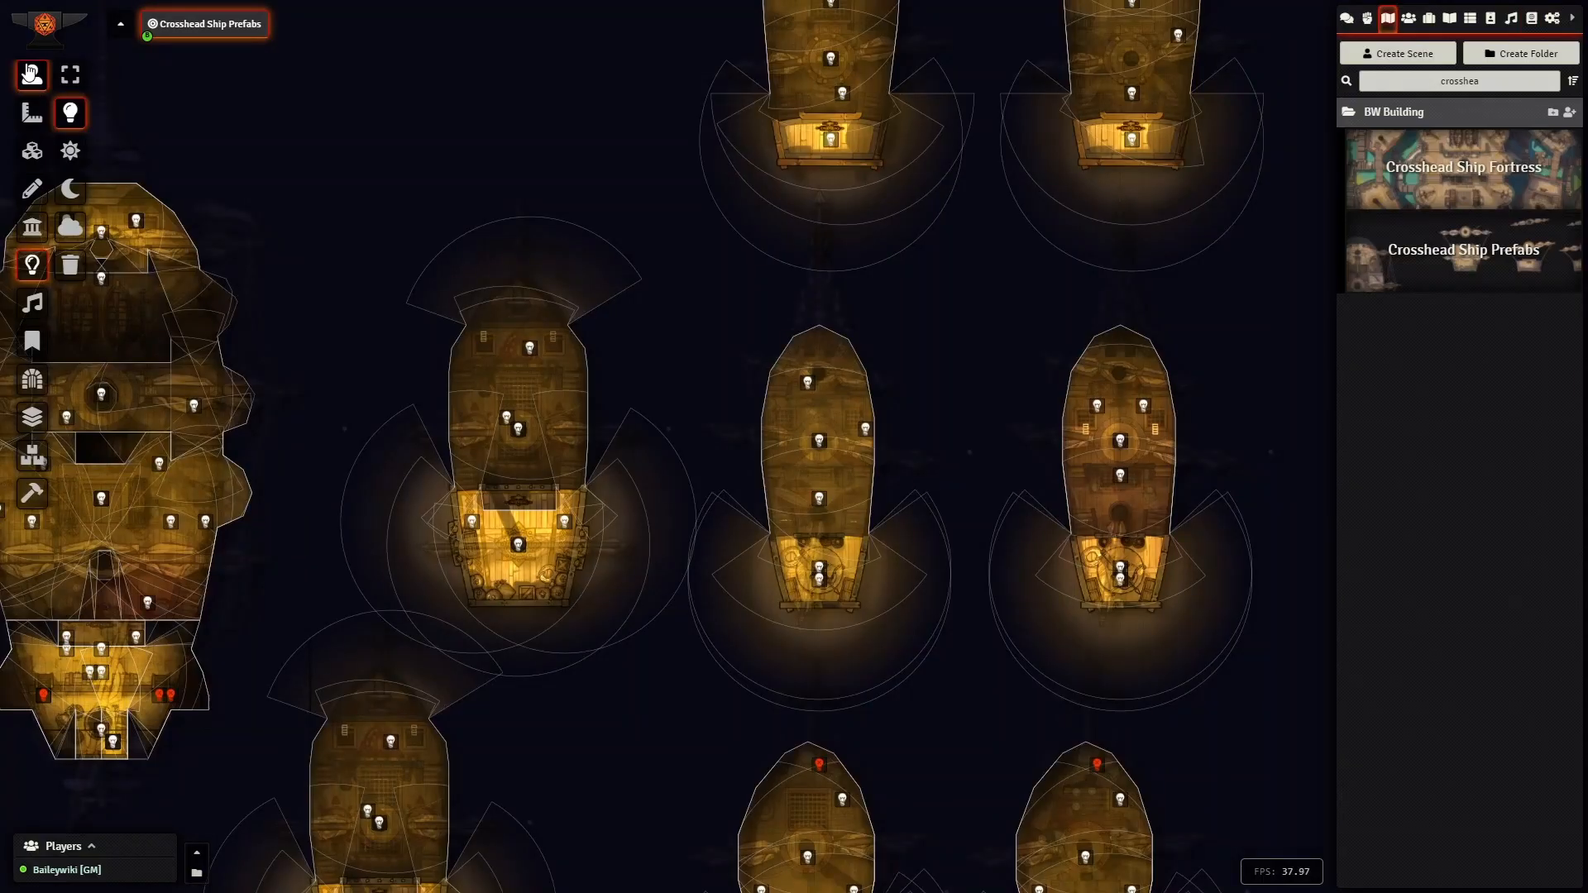
- Switch to token control in the Crosshead Ship Prefabs scene and look over the laid-out ships
click(32, 74)
scroll(604, 284, down, 3)
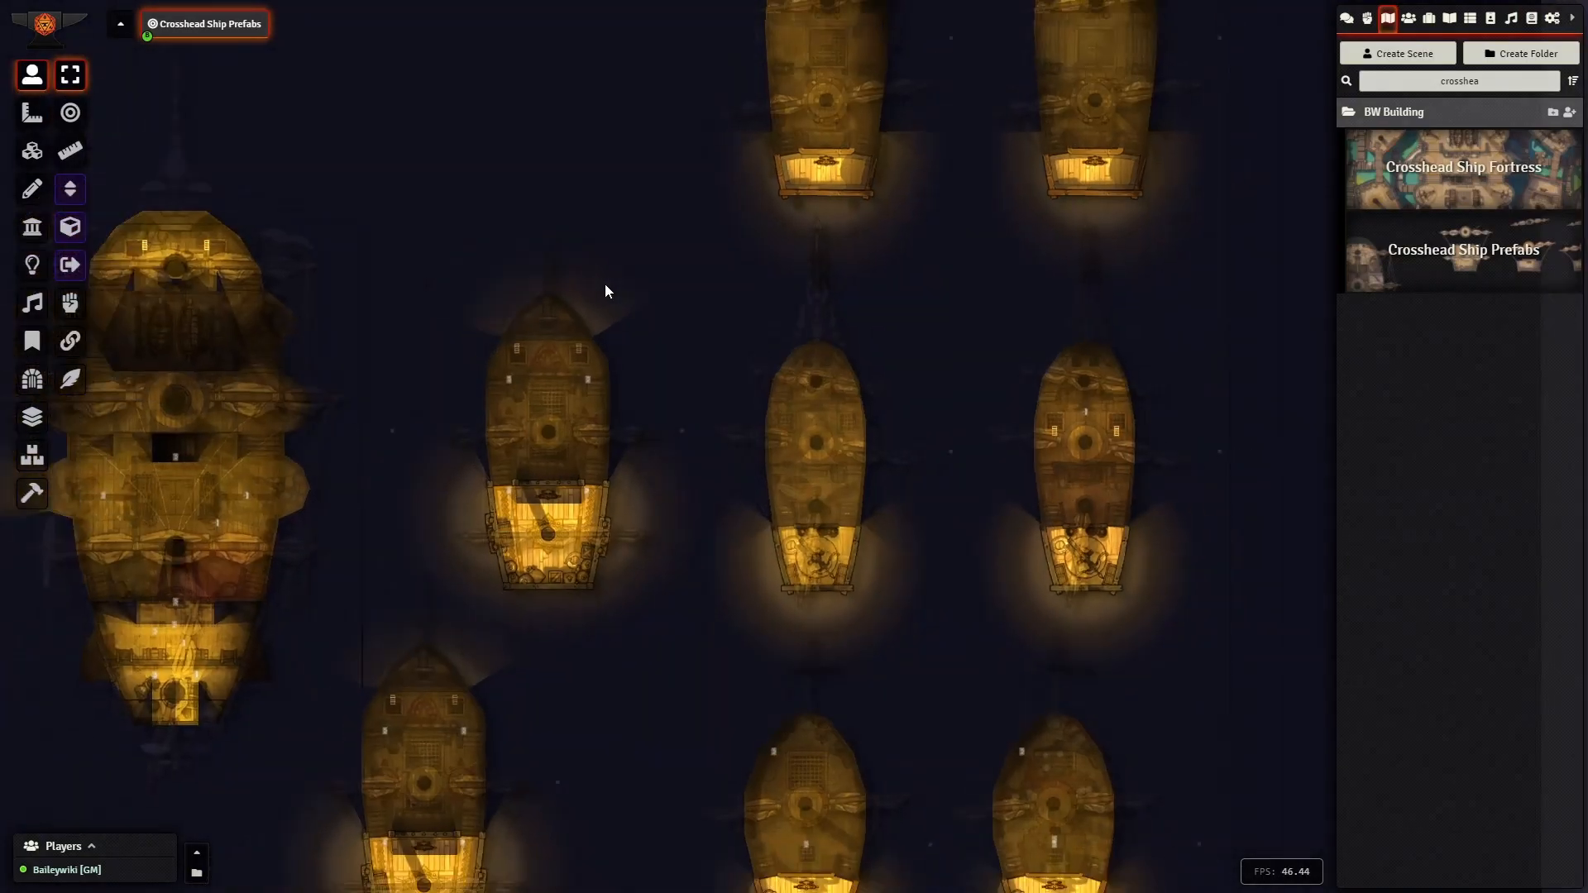
drag(521, 389, 620, 302)
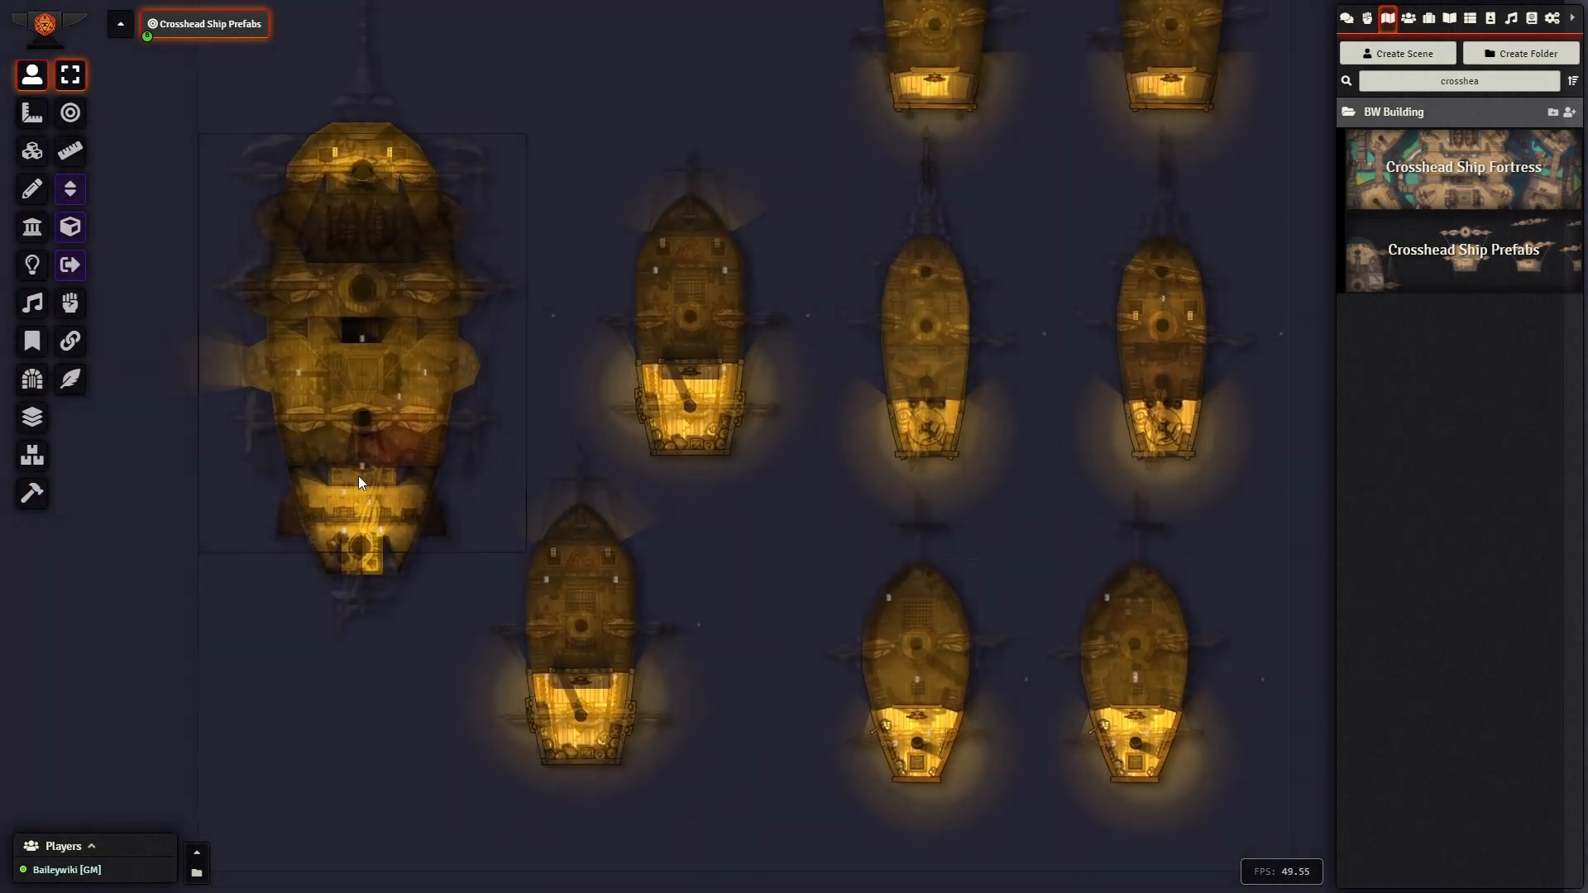
drag(833, 509, 786, 594)
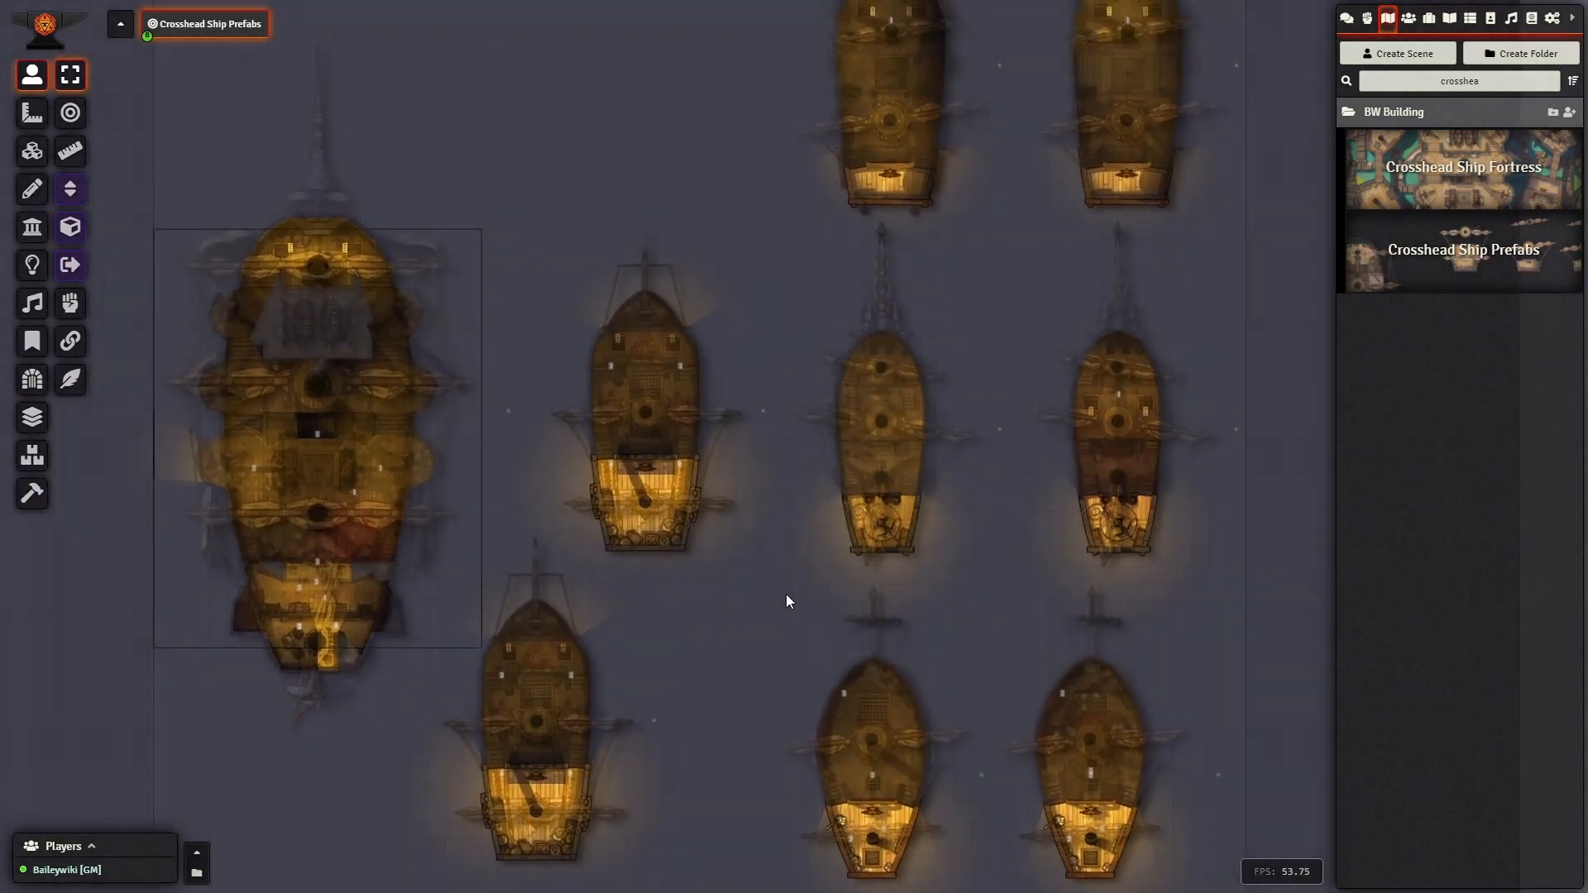
scroll(799, 447, up, 3)
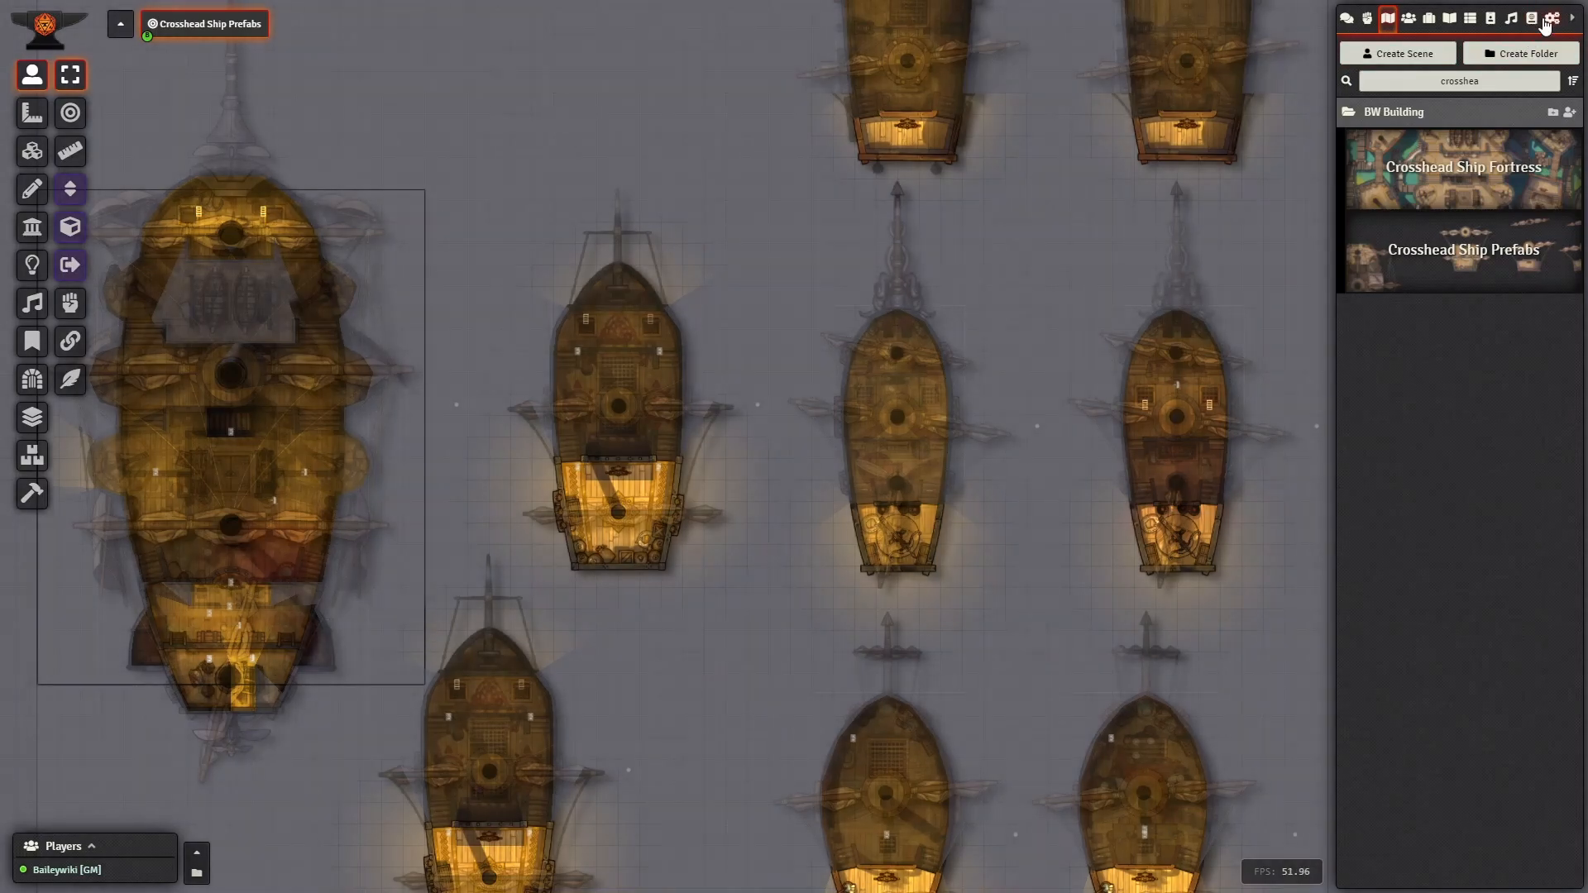
- Open the Baileywiki Crosshead Ship Prefabs compendium to list the available ship prefabs
click(1532, 18)
click(1487, 198)
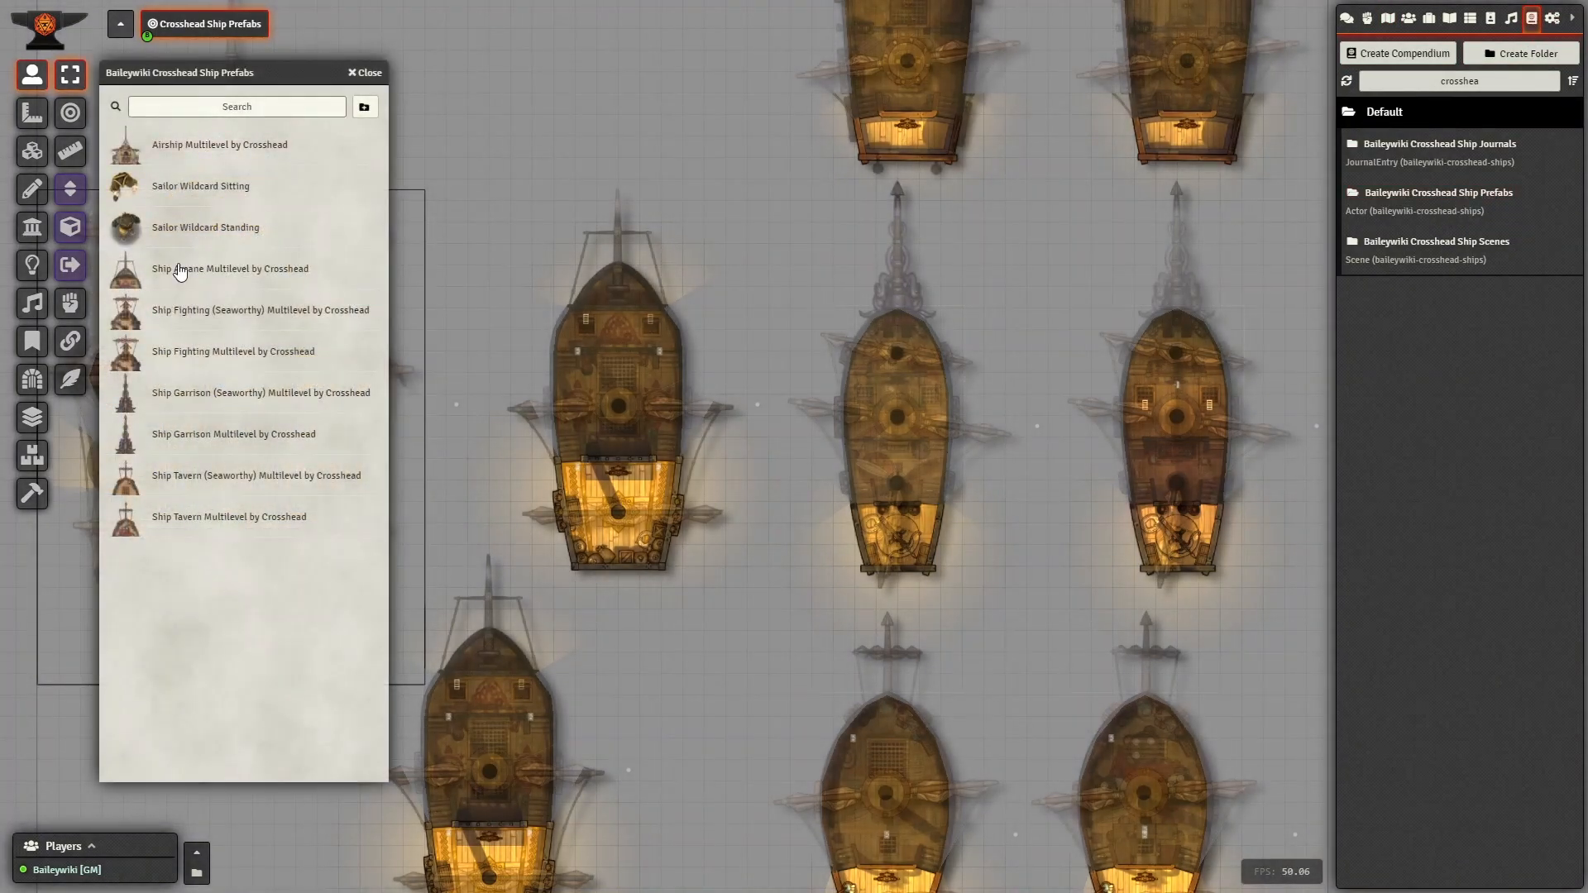
- Close the prefab list and use the control token beside the red-emblem arcane ship to rotate the ship clockwise and back
click(369, 73)
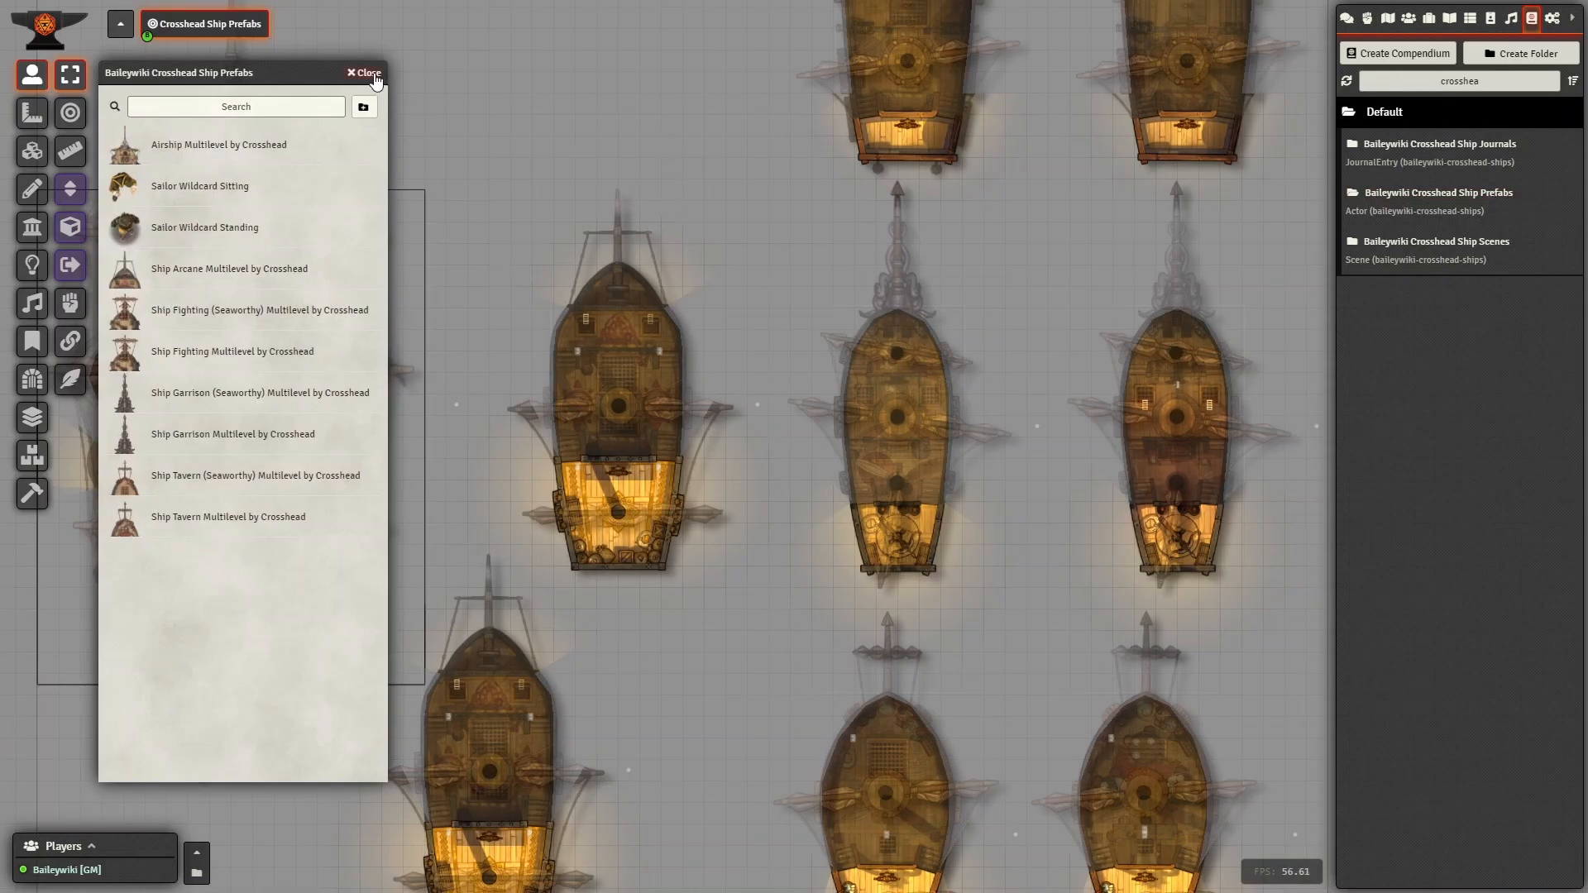
scroll(796, 534, up, 4)
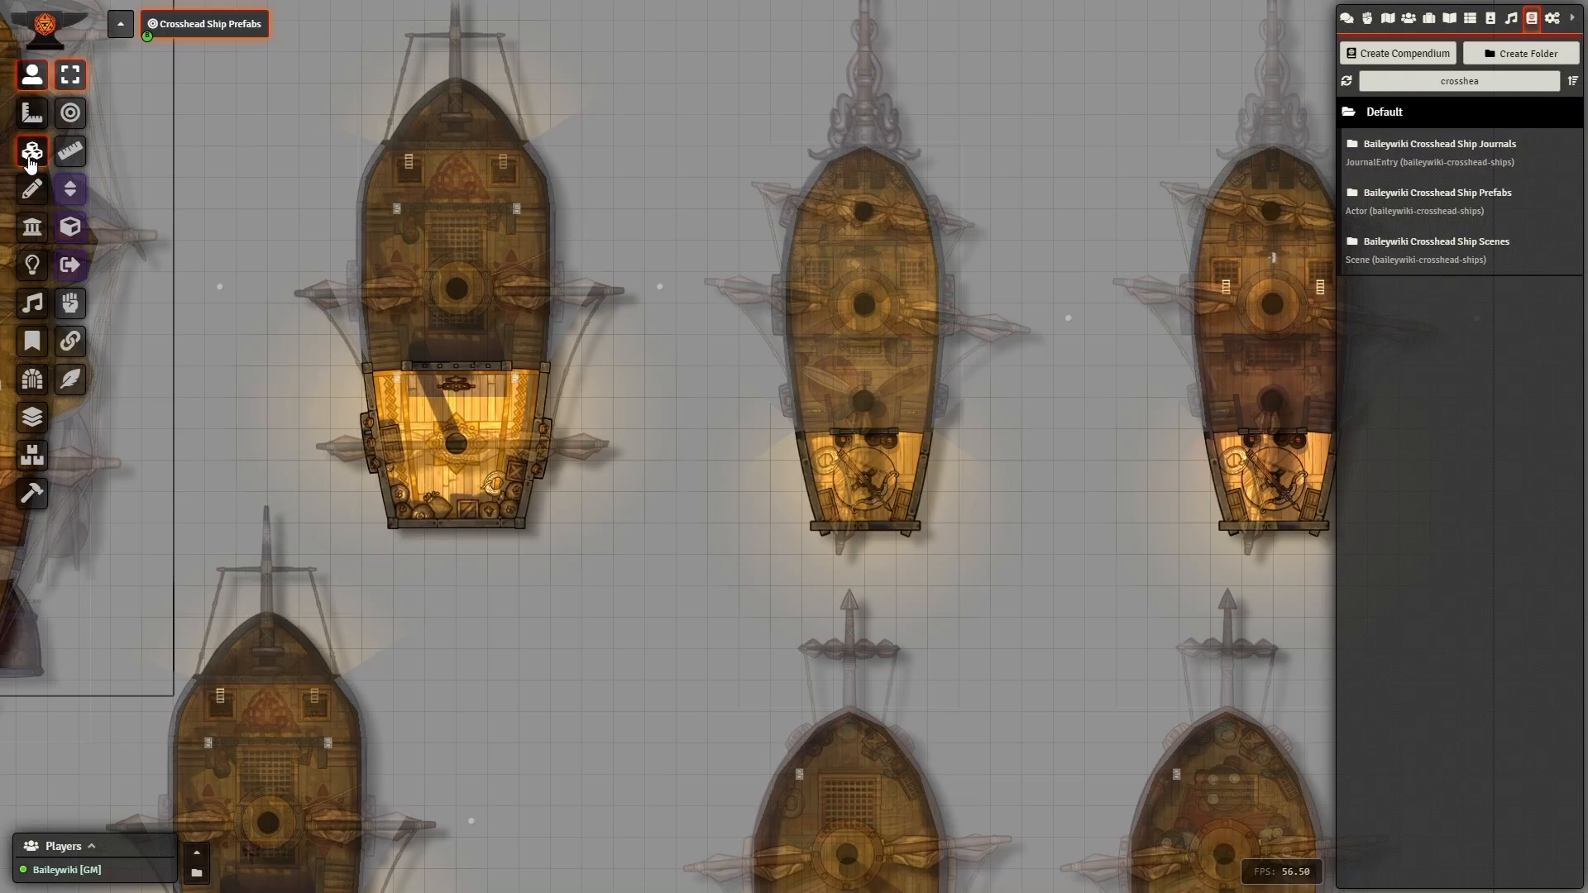
drag(319, 205, 622, 320)
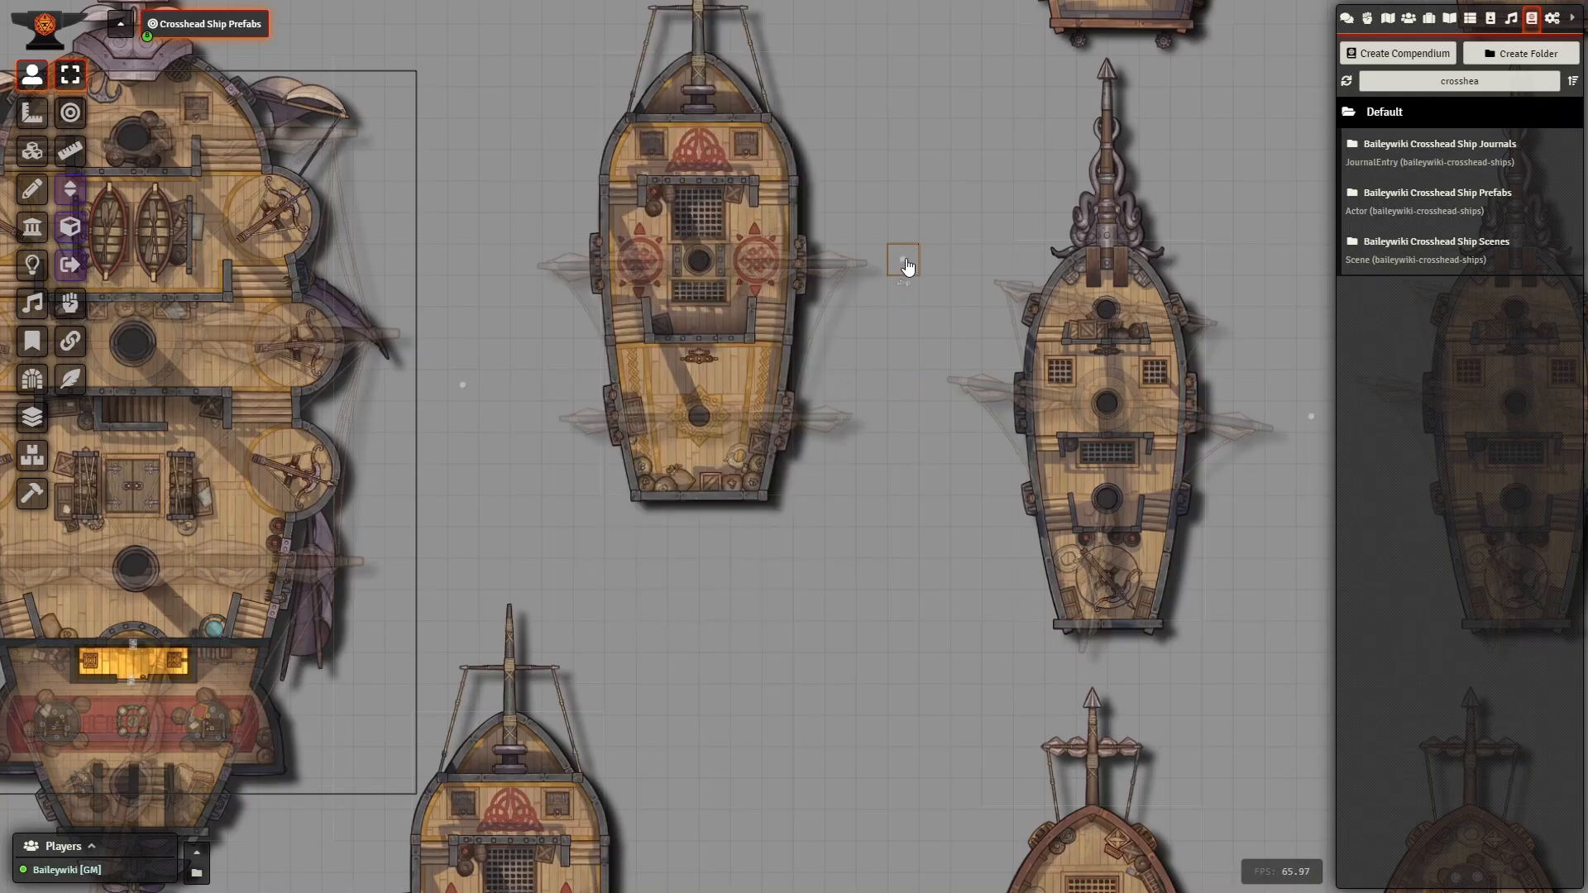
scroll(903, 260, down, 1)
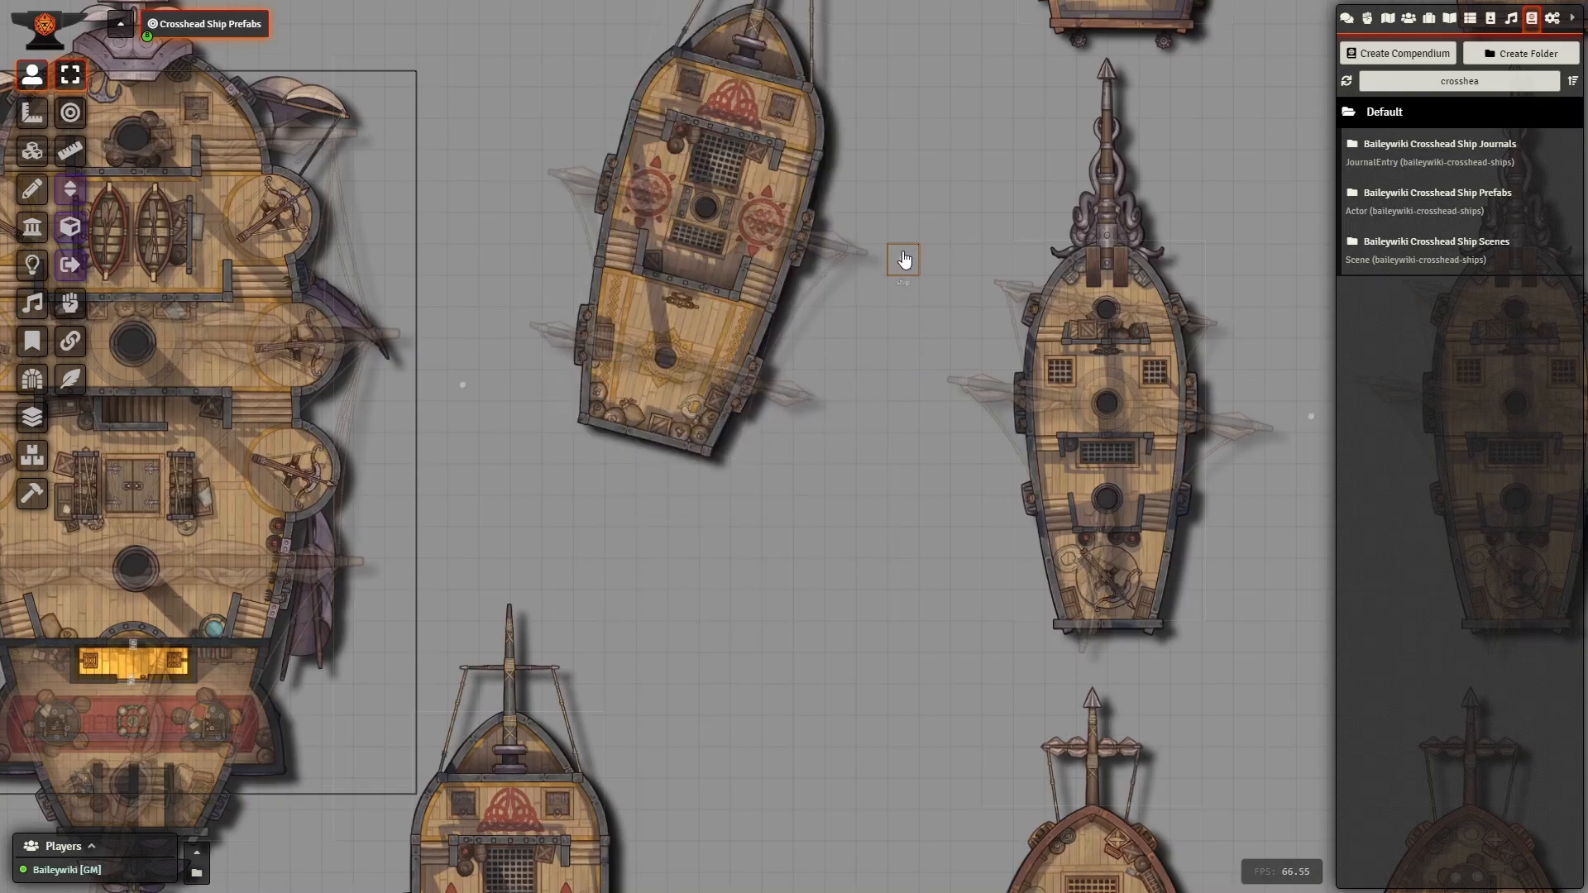
scroll(906, 261, down, 1)
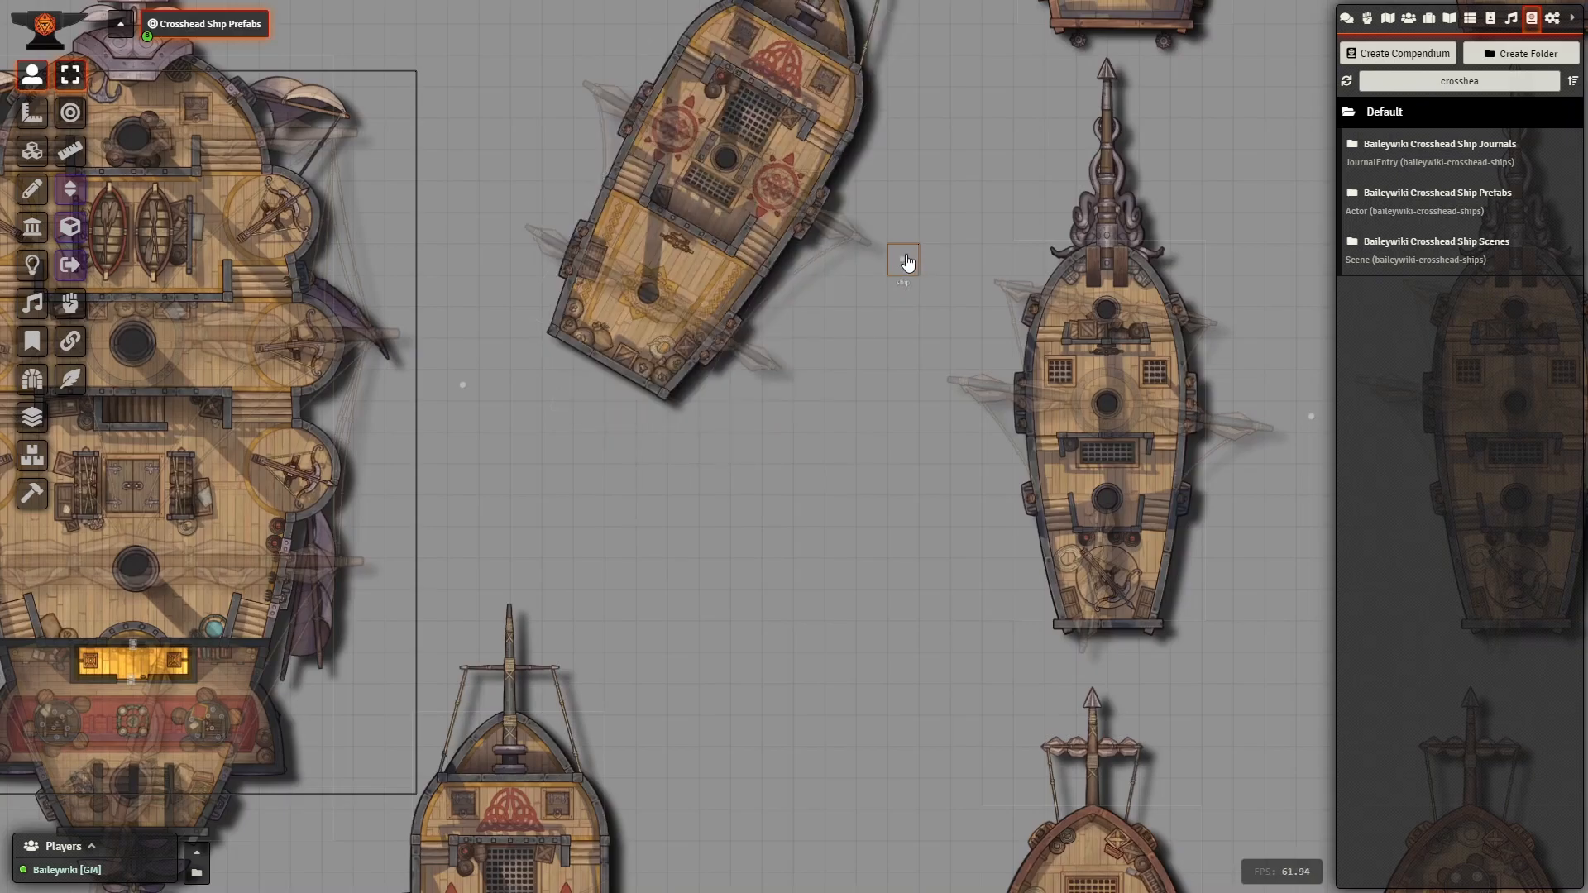
scroll(906, 262, up, 1)
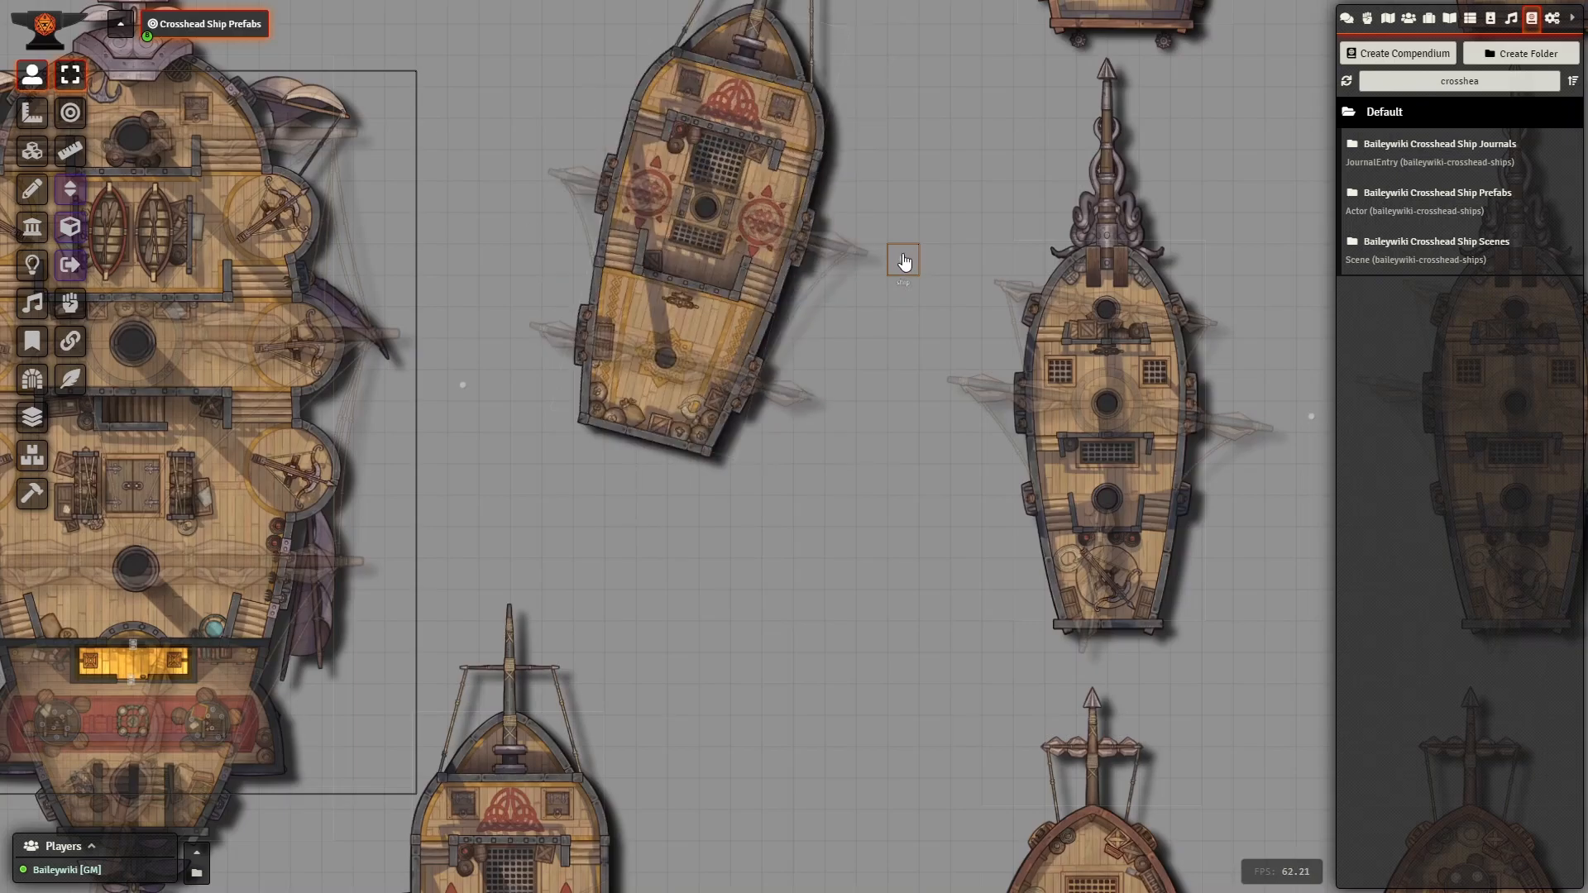
scroll(910, 259, up, 1)
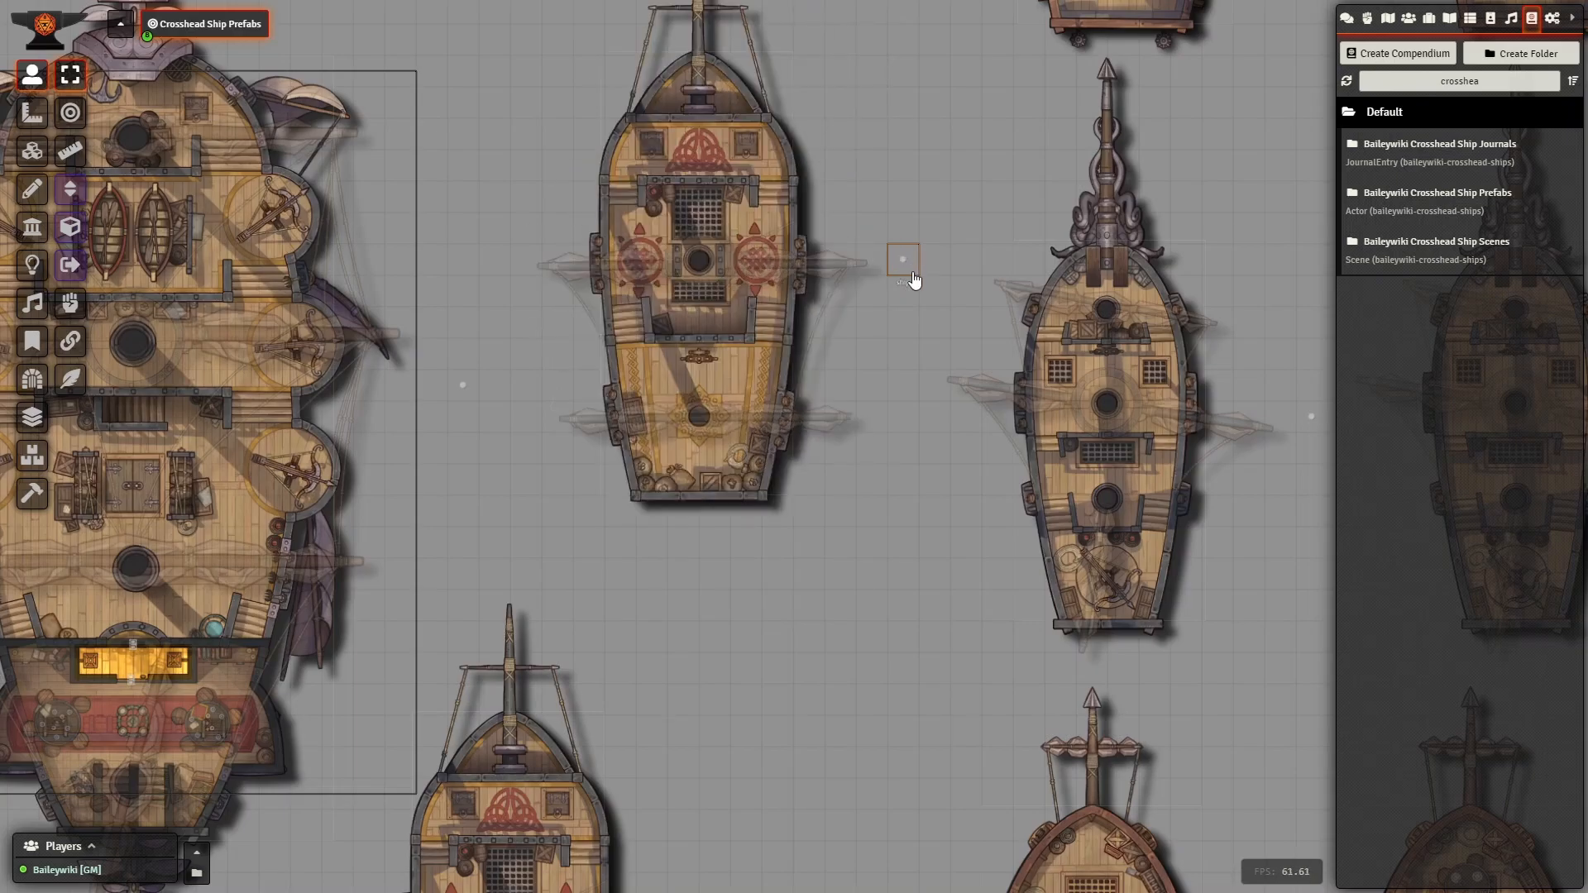
- List the imported Crosshead prefab actors and compare the two tavern ship variants in the scene
drag(851, 458, 816, 503)
scroll(786, 461, up, 5)
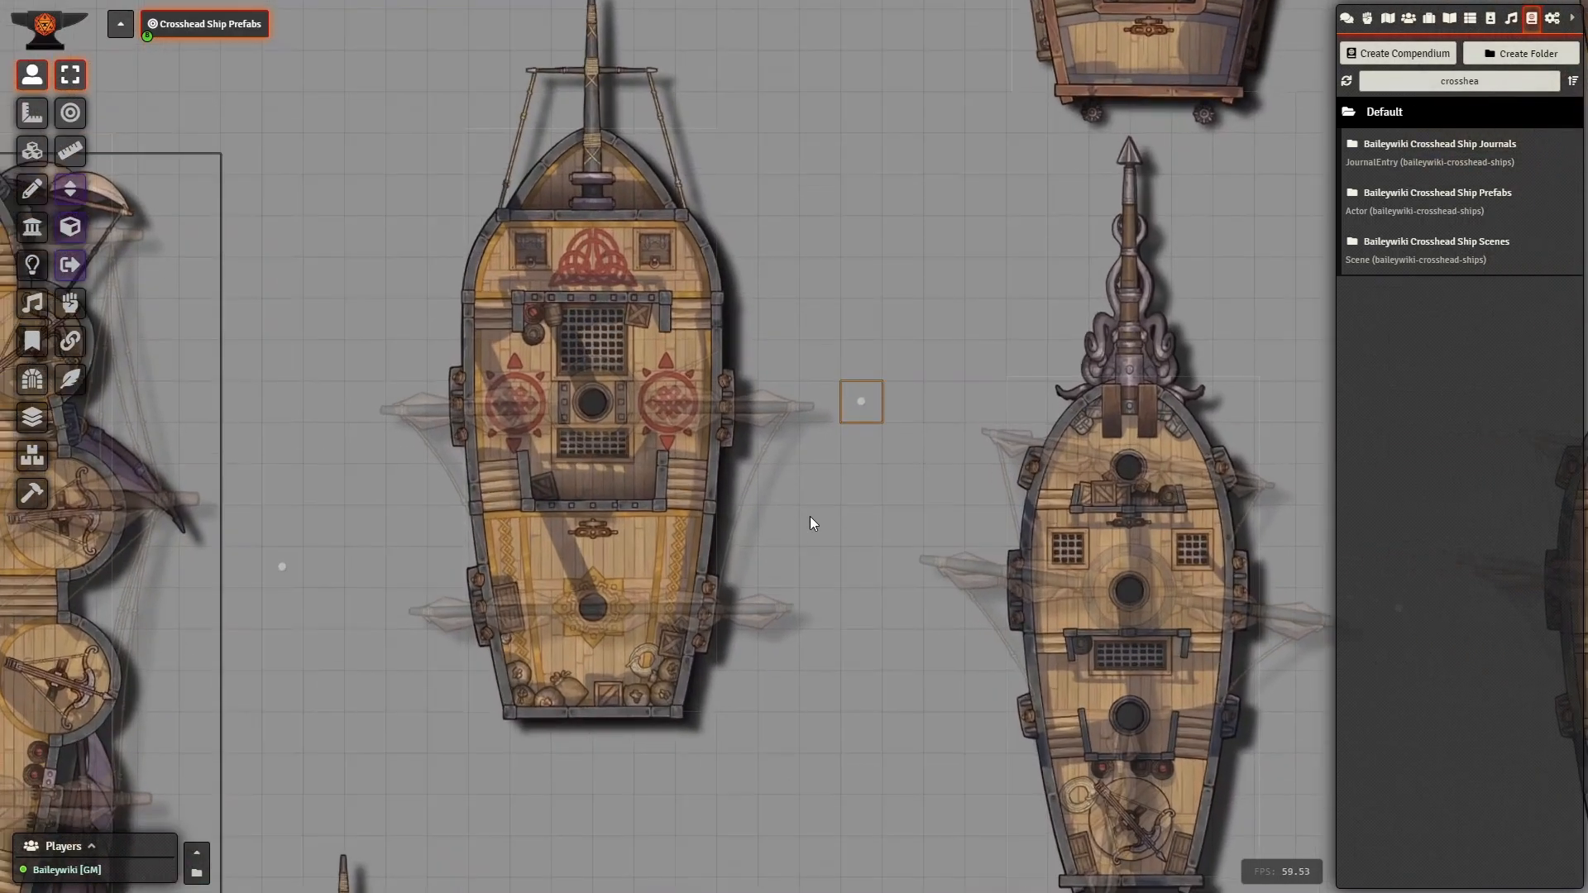
scroll(809, 496, down, 3)
scroll(807, 493, down, 3)
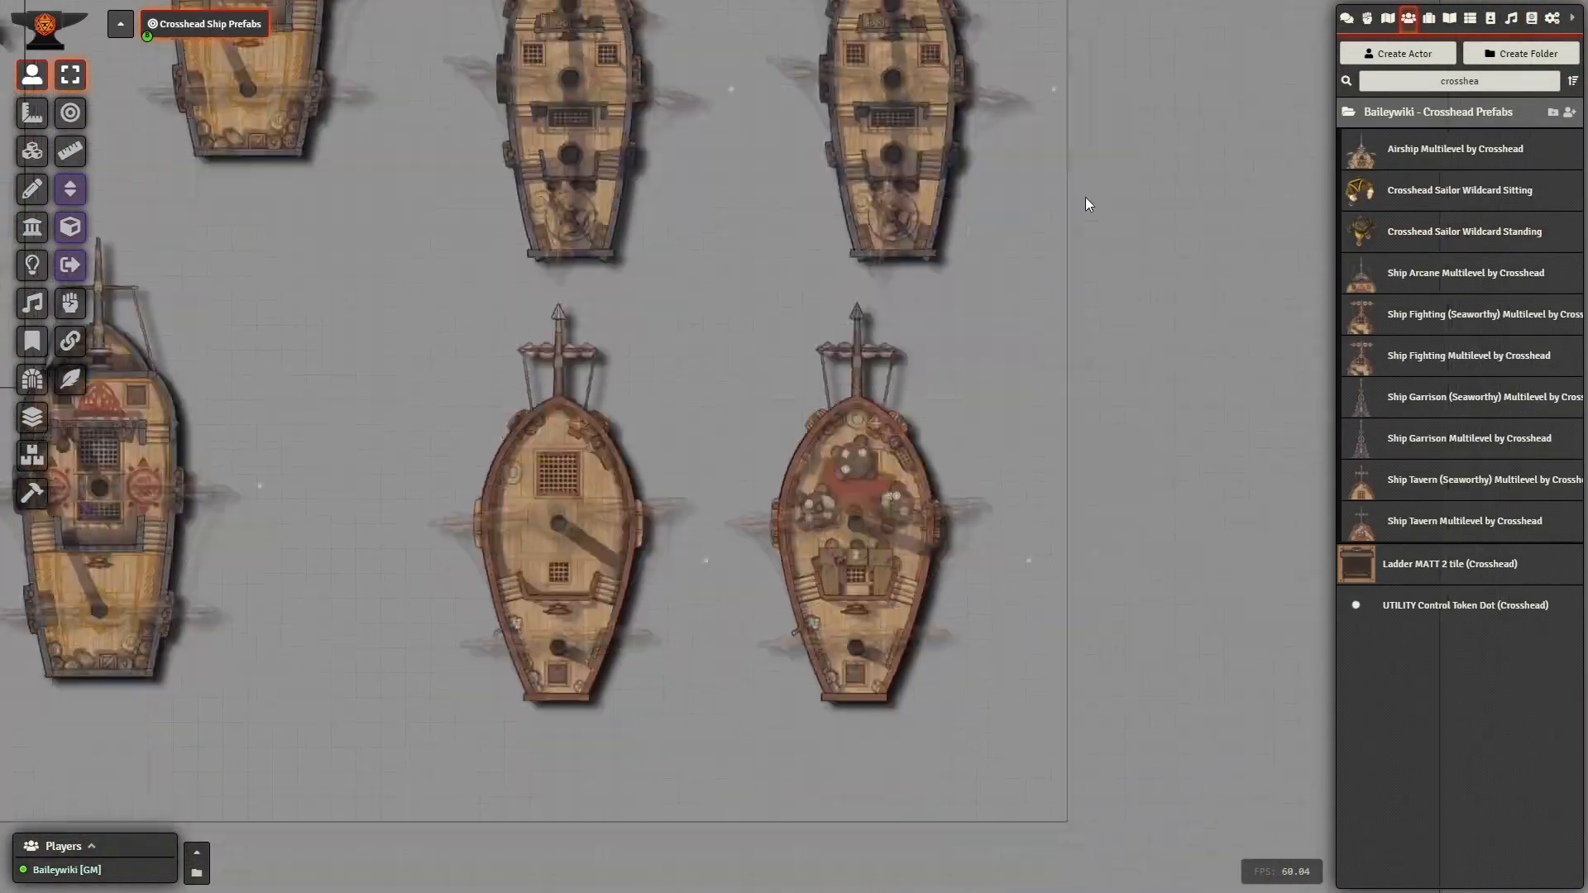
scroll(1115, 406, up, 4)
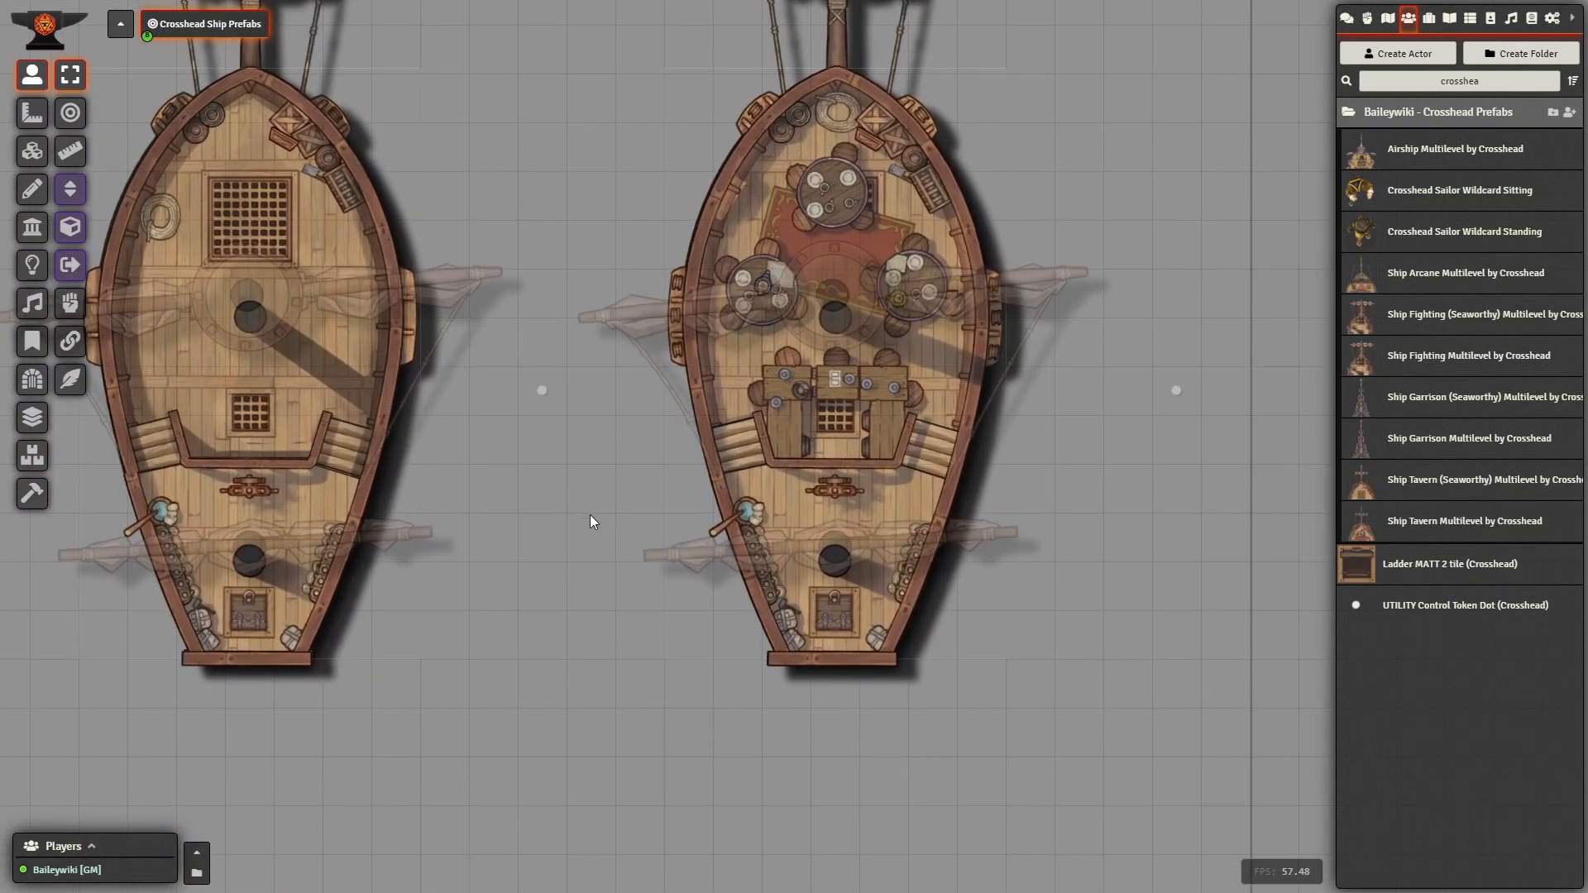
drag(590, 516, 881, 594)
drag(634, 450, 553, 561)
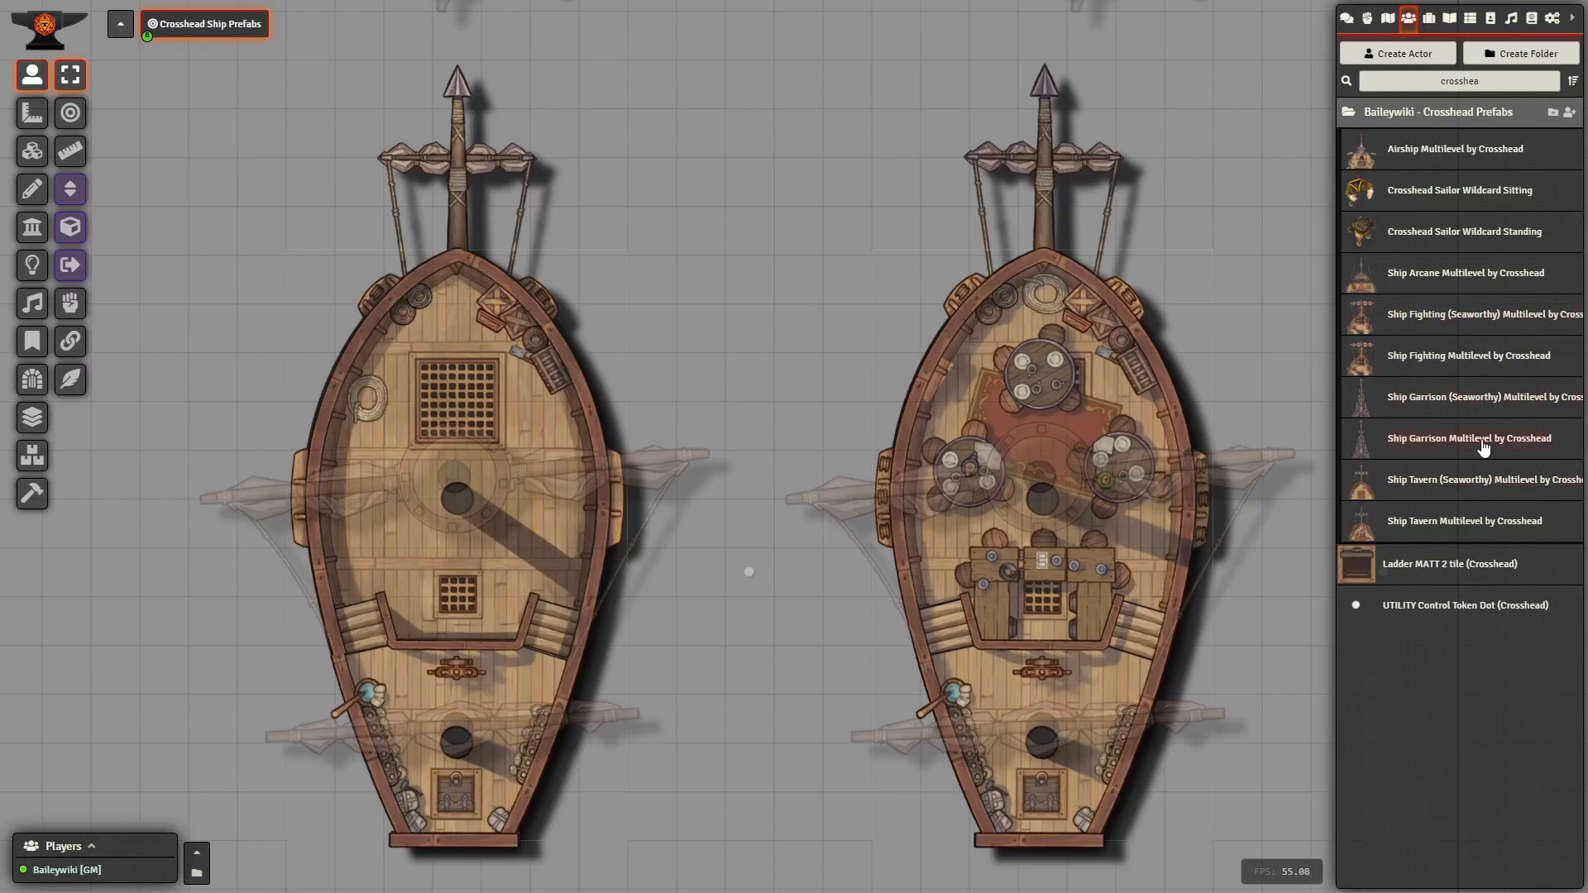
drag(845, 159, 935, 508)
- Look over the airship, arcane, garrison and fighting ship prefabs laid out in the scene
scroll(931, 501, down, 10)
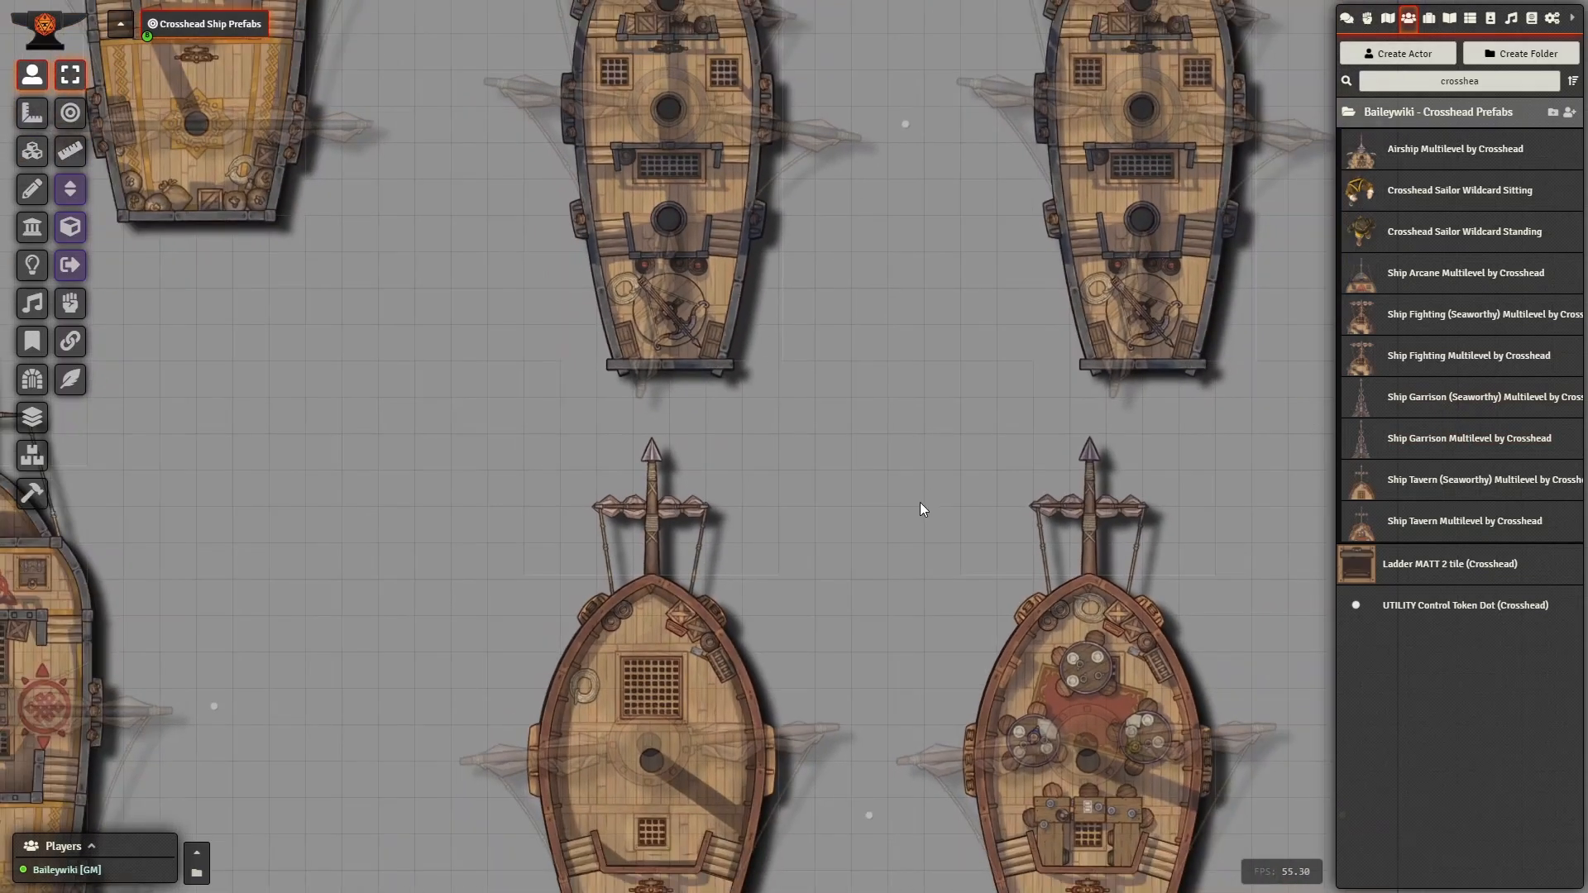
drag(347, 99, 671, 324)
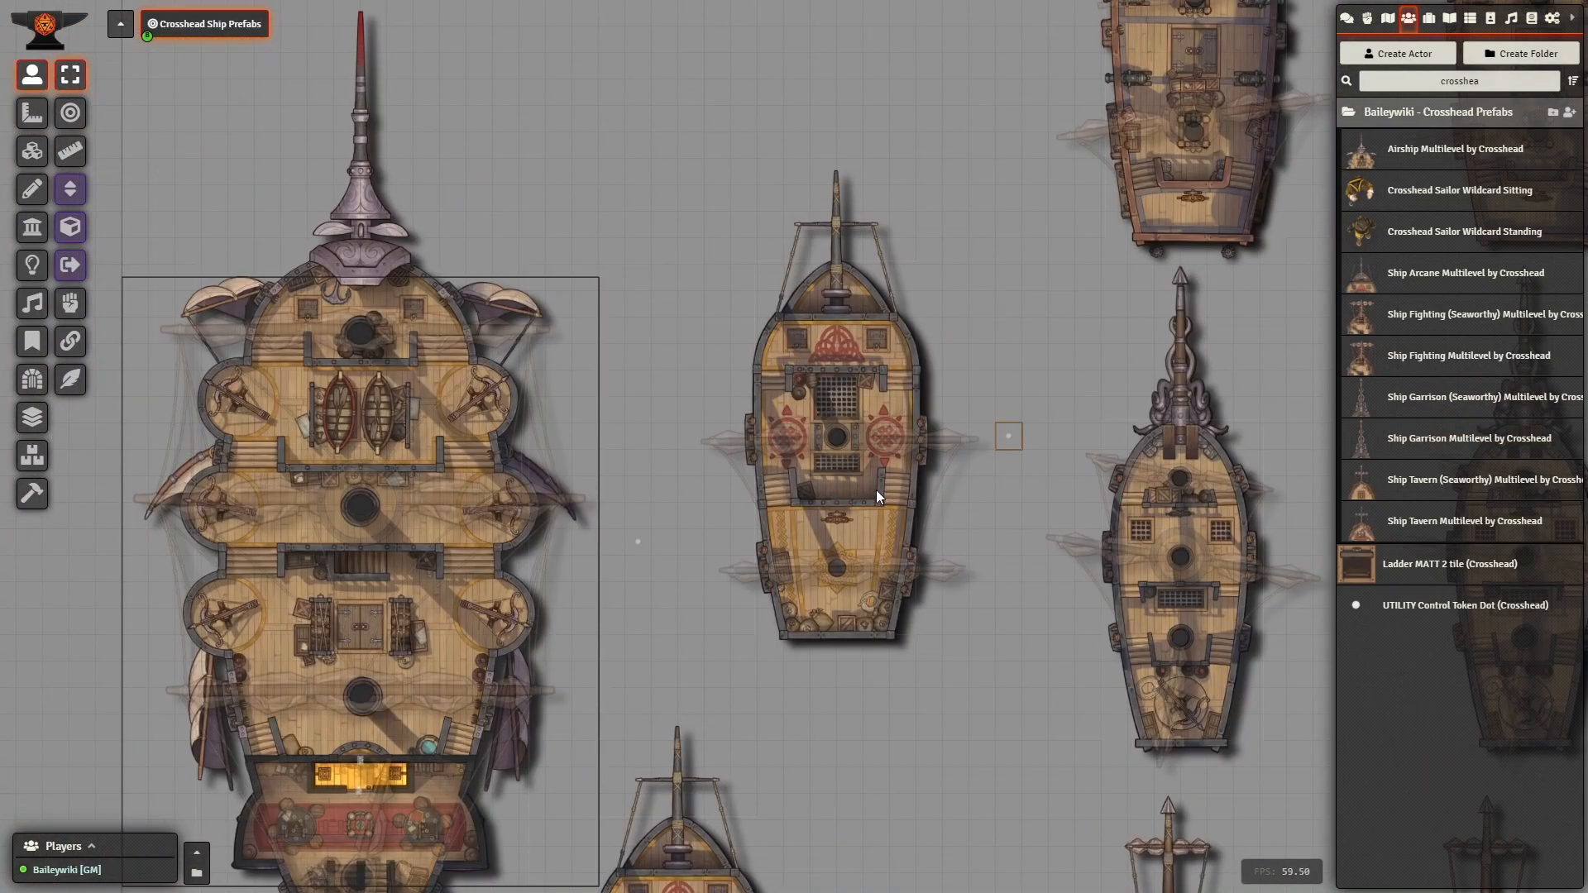
mouse_move(1003, 627)
mouse_down()
mouse_move(809, 531)
mouse_move(807, 445)
mouse_up()
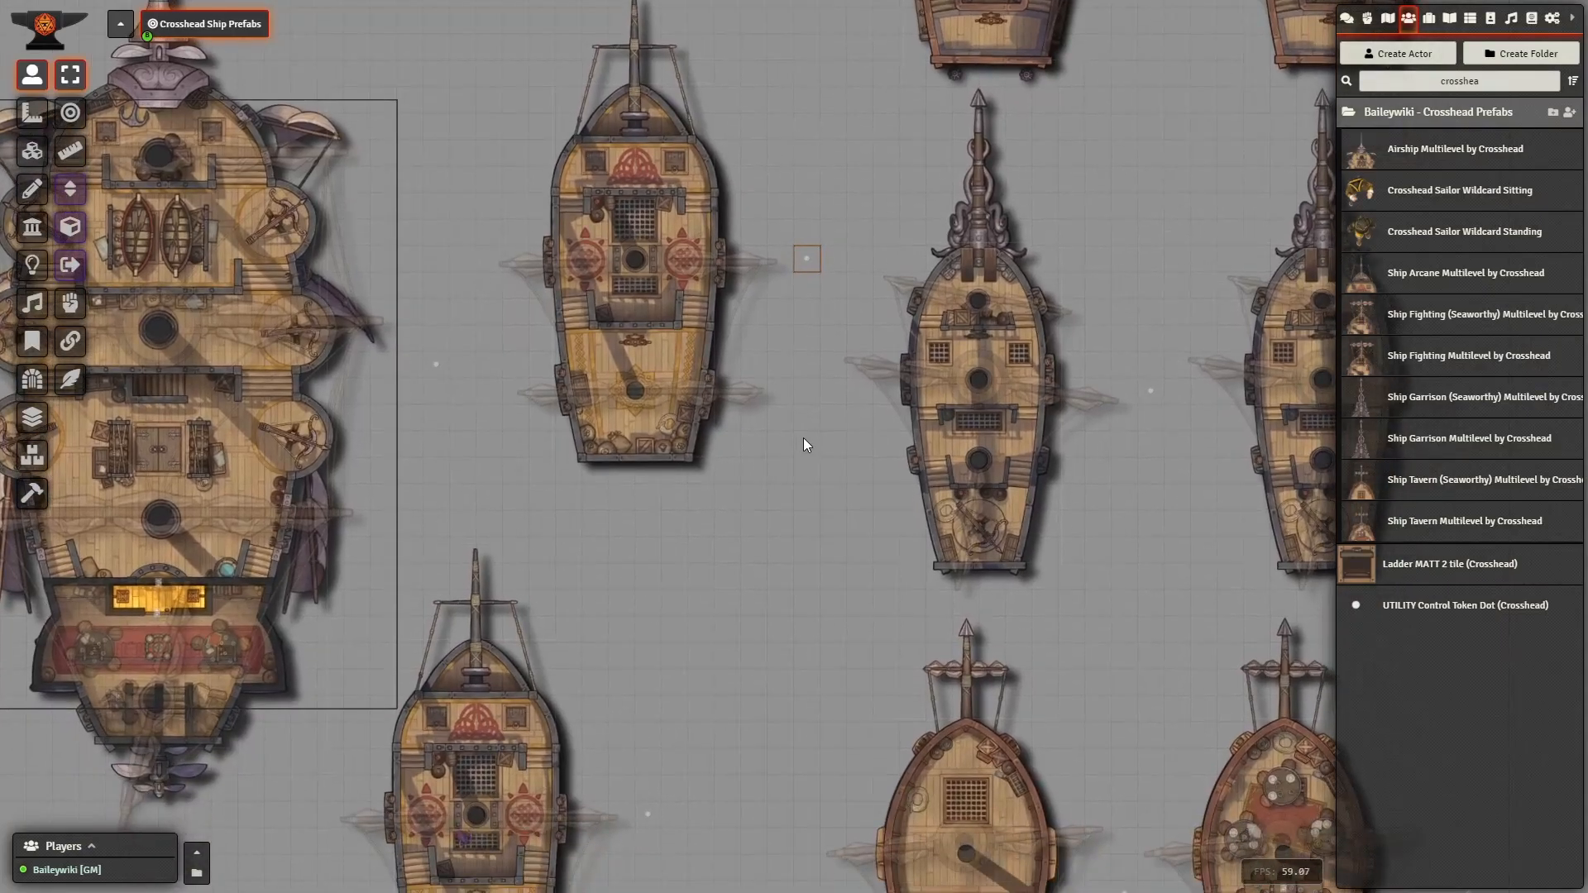
drag(769, 149, 857, 374)
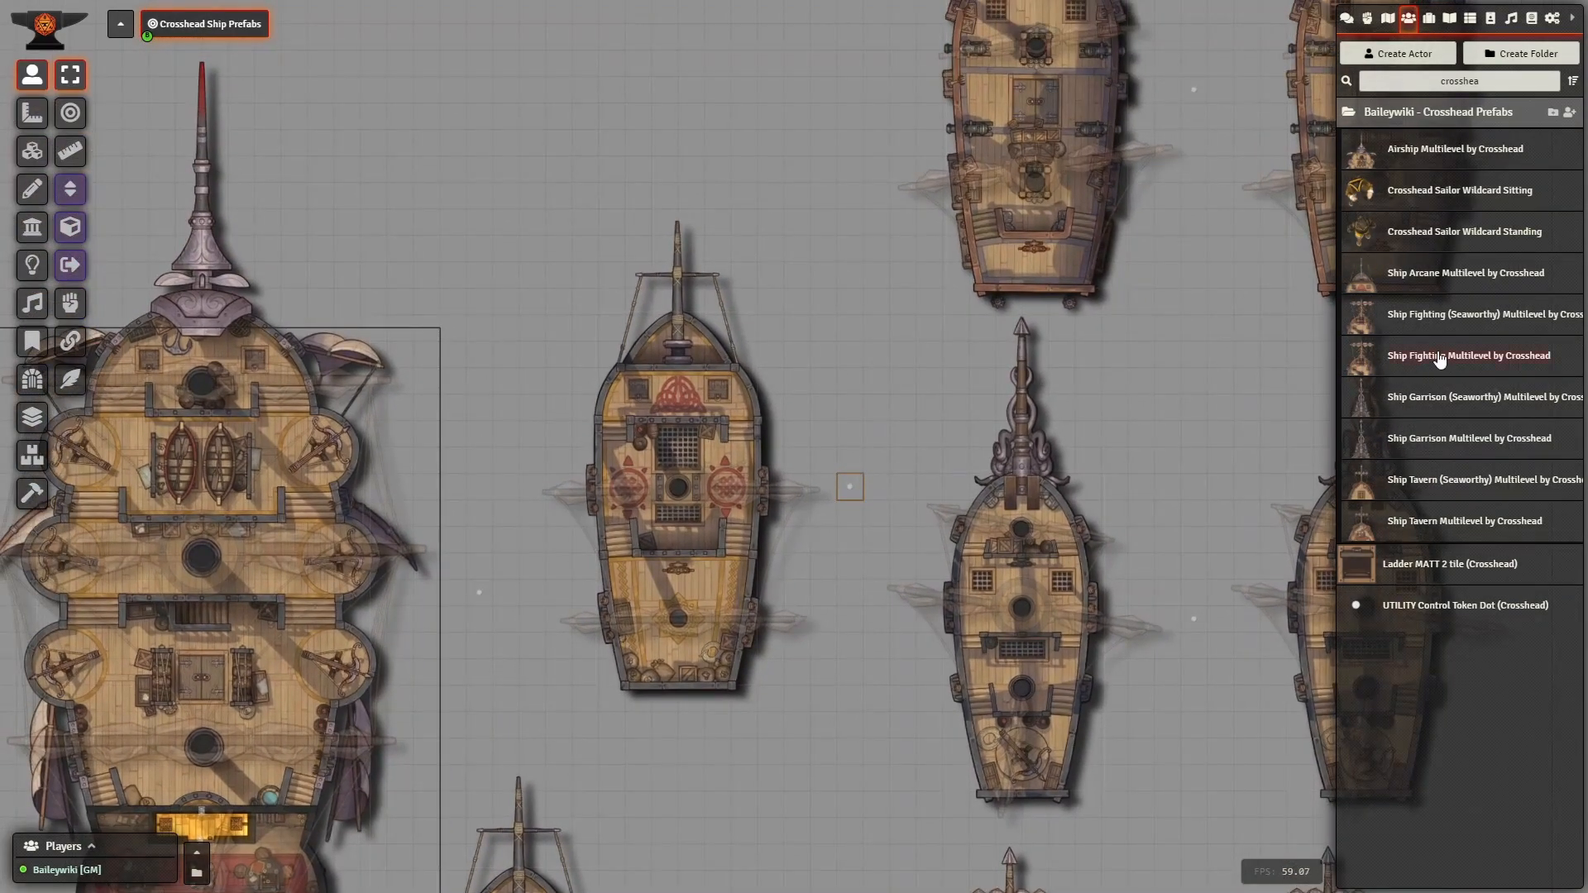
scroll(705, 395, up, 5)
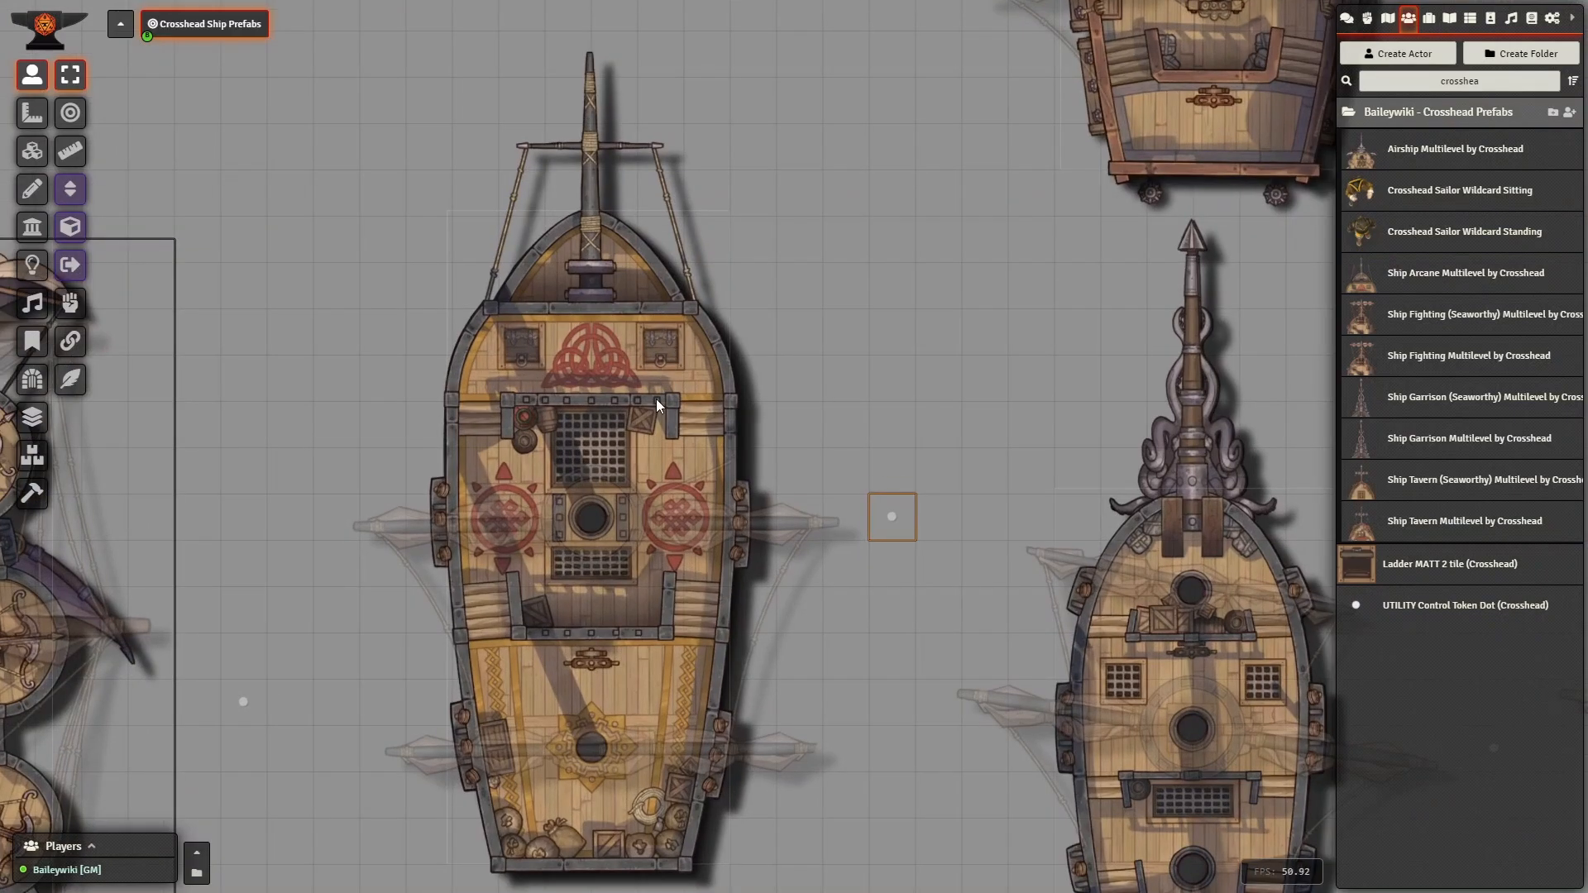
scroll(659, 389, down, 5)
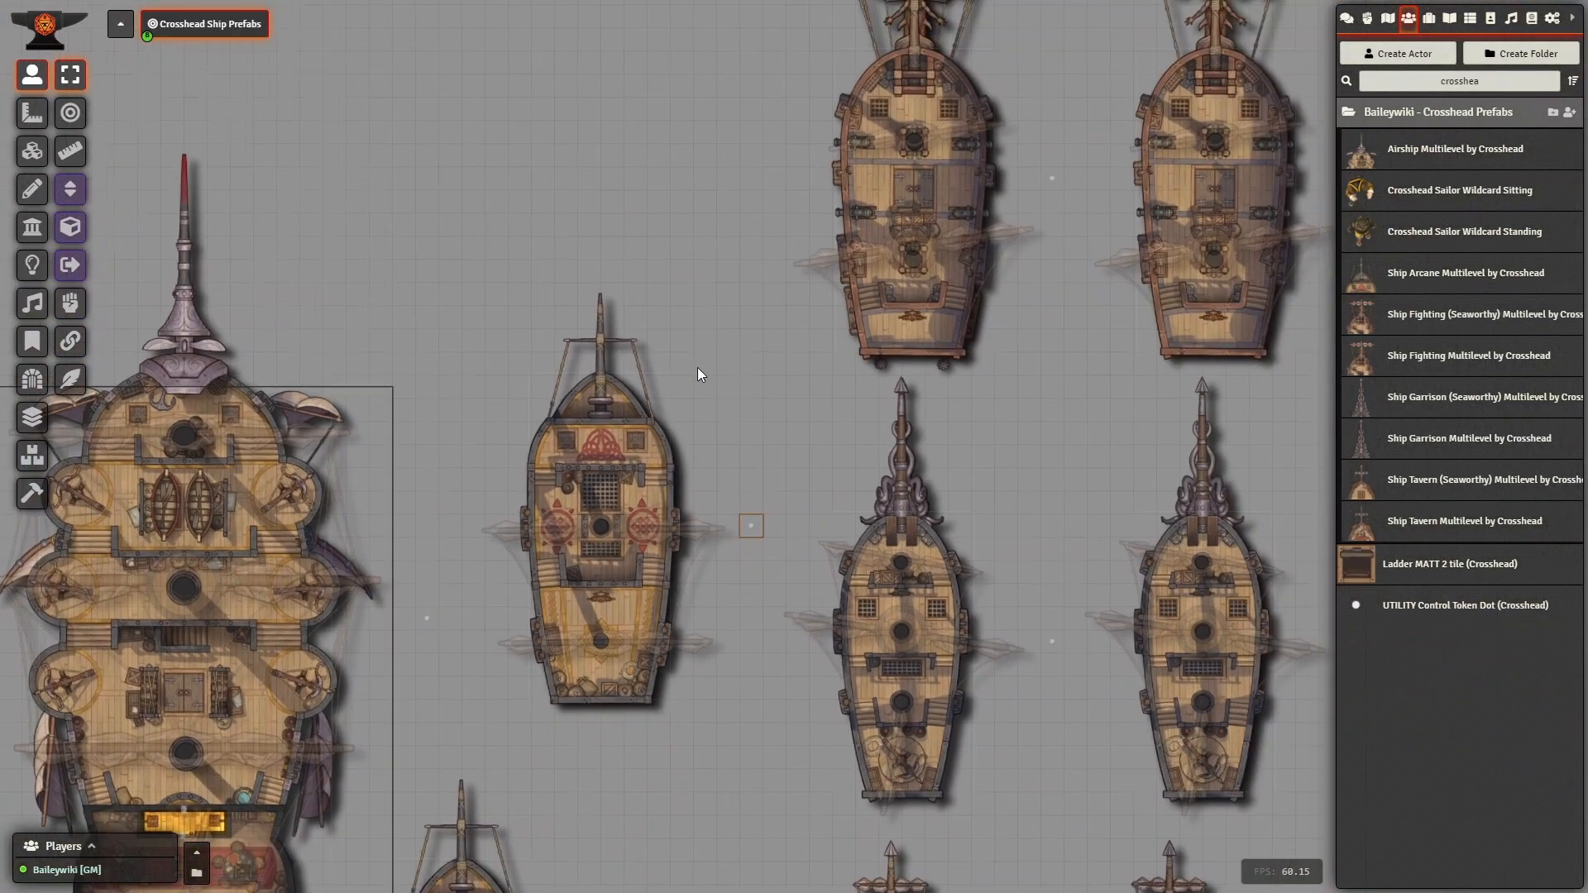
drag(697, 367, 513, 519)
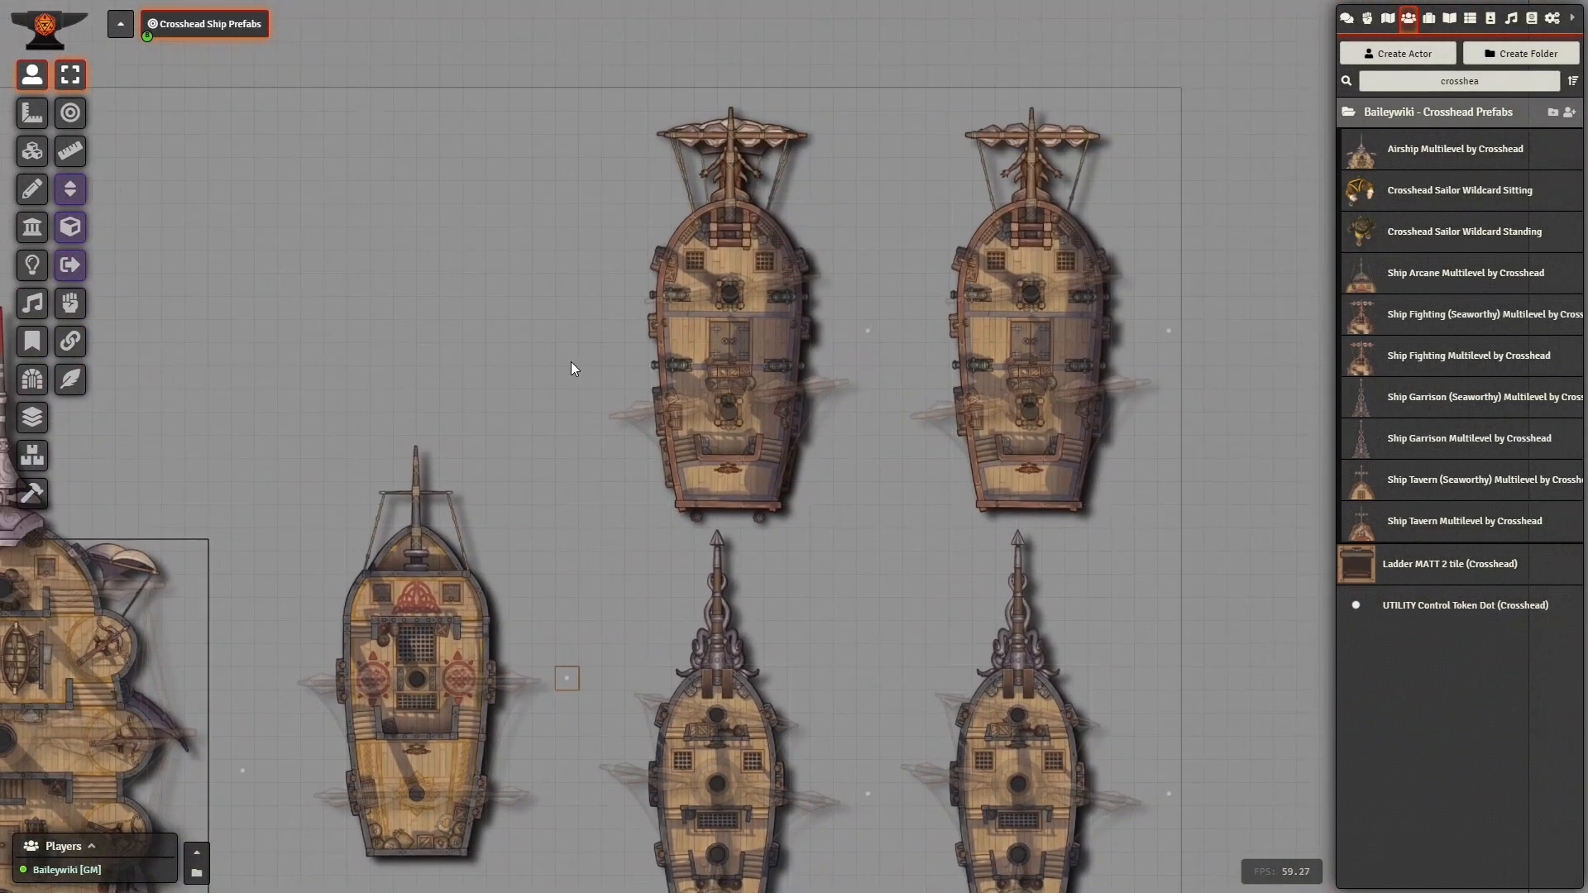
- Switch to the drawing controls, enable Token Attacher quick edit mode, and select the drawing around the first fighting ship
click(46, 153)
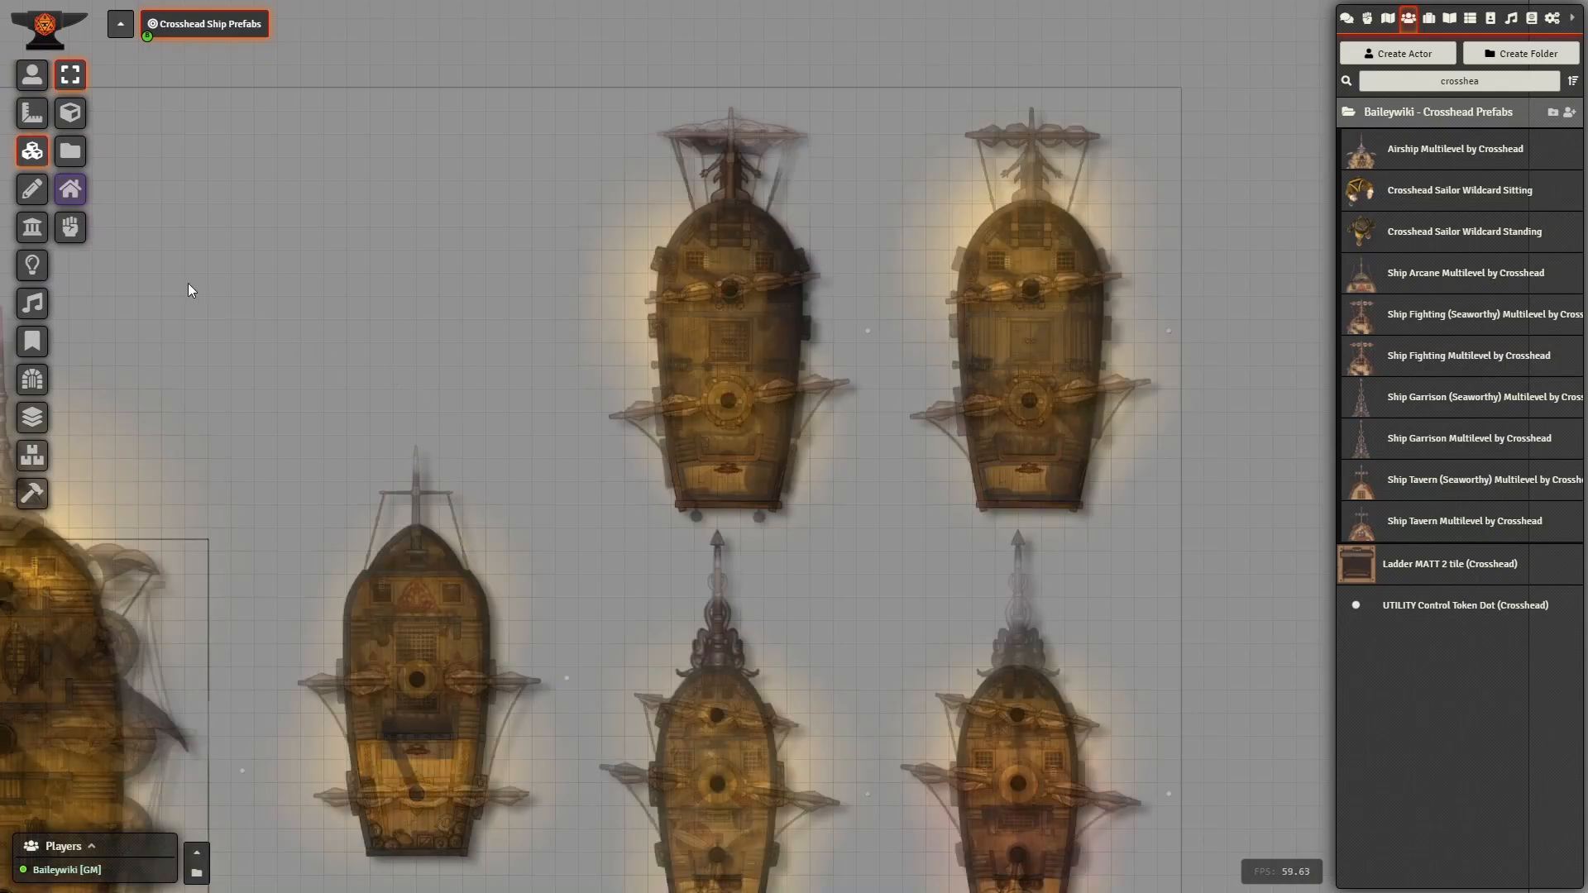
click(33, 190)
scroll(686, 420, up, 3)
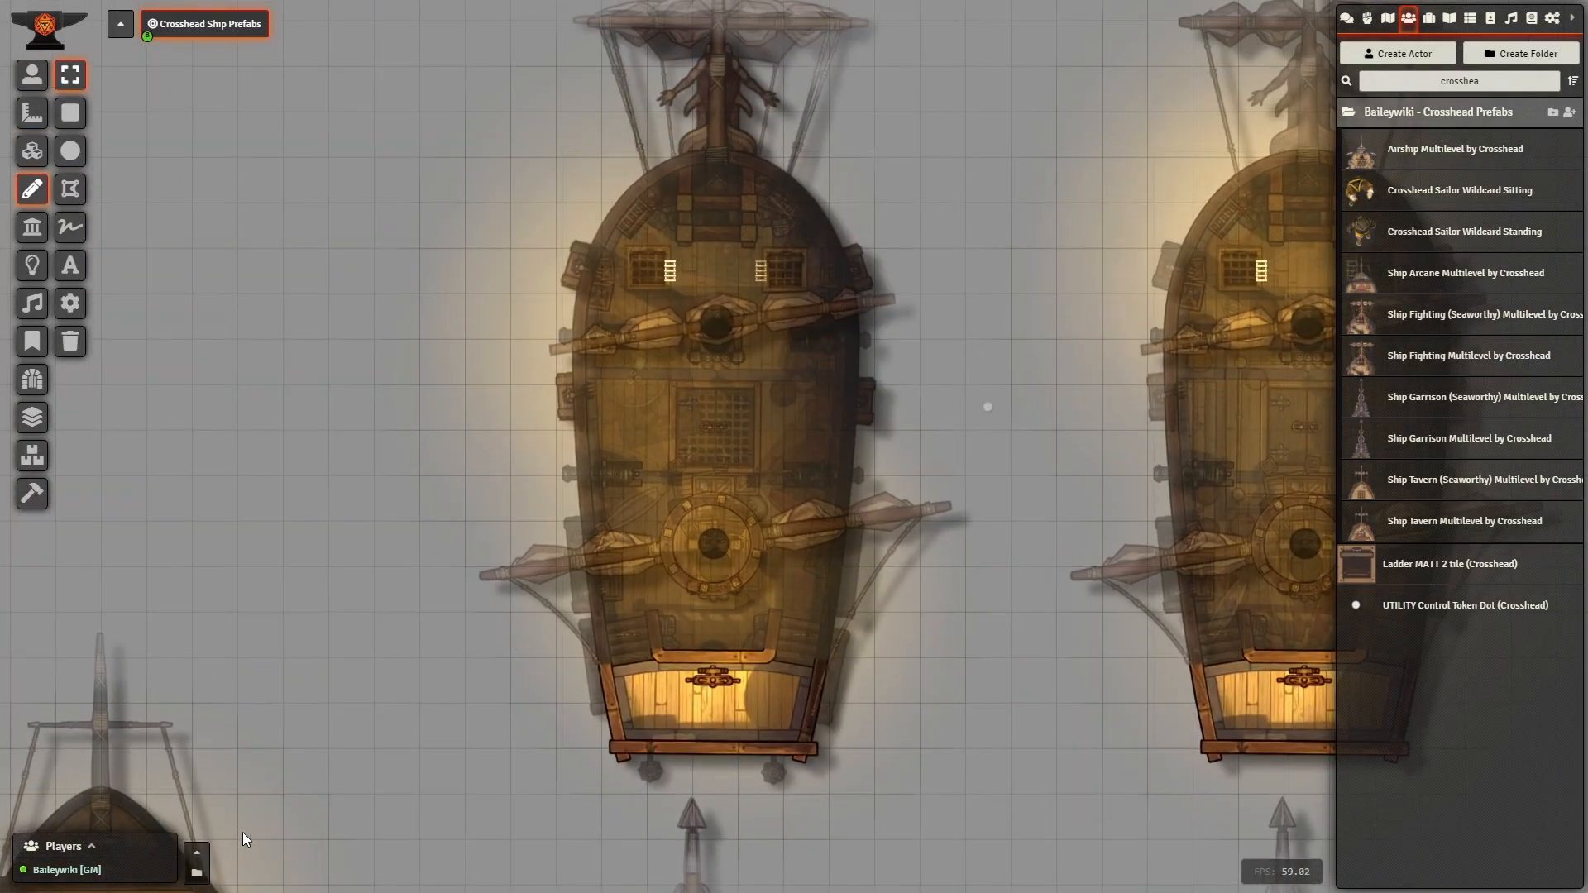
click(197, 860)
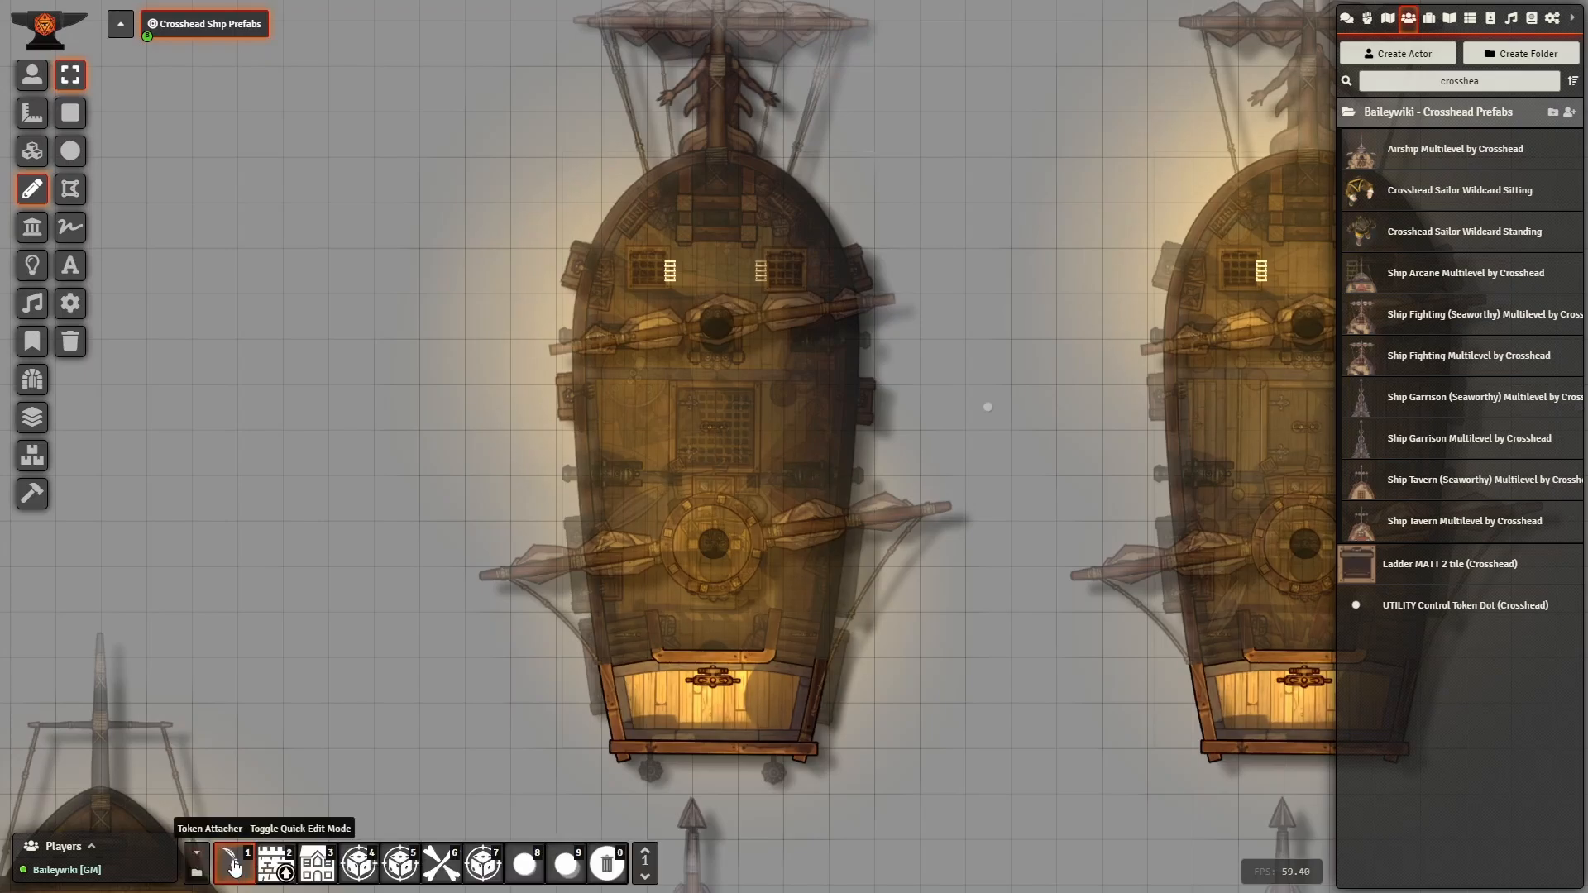
click(627, 384)
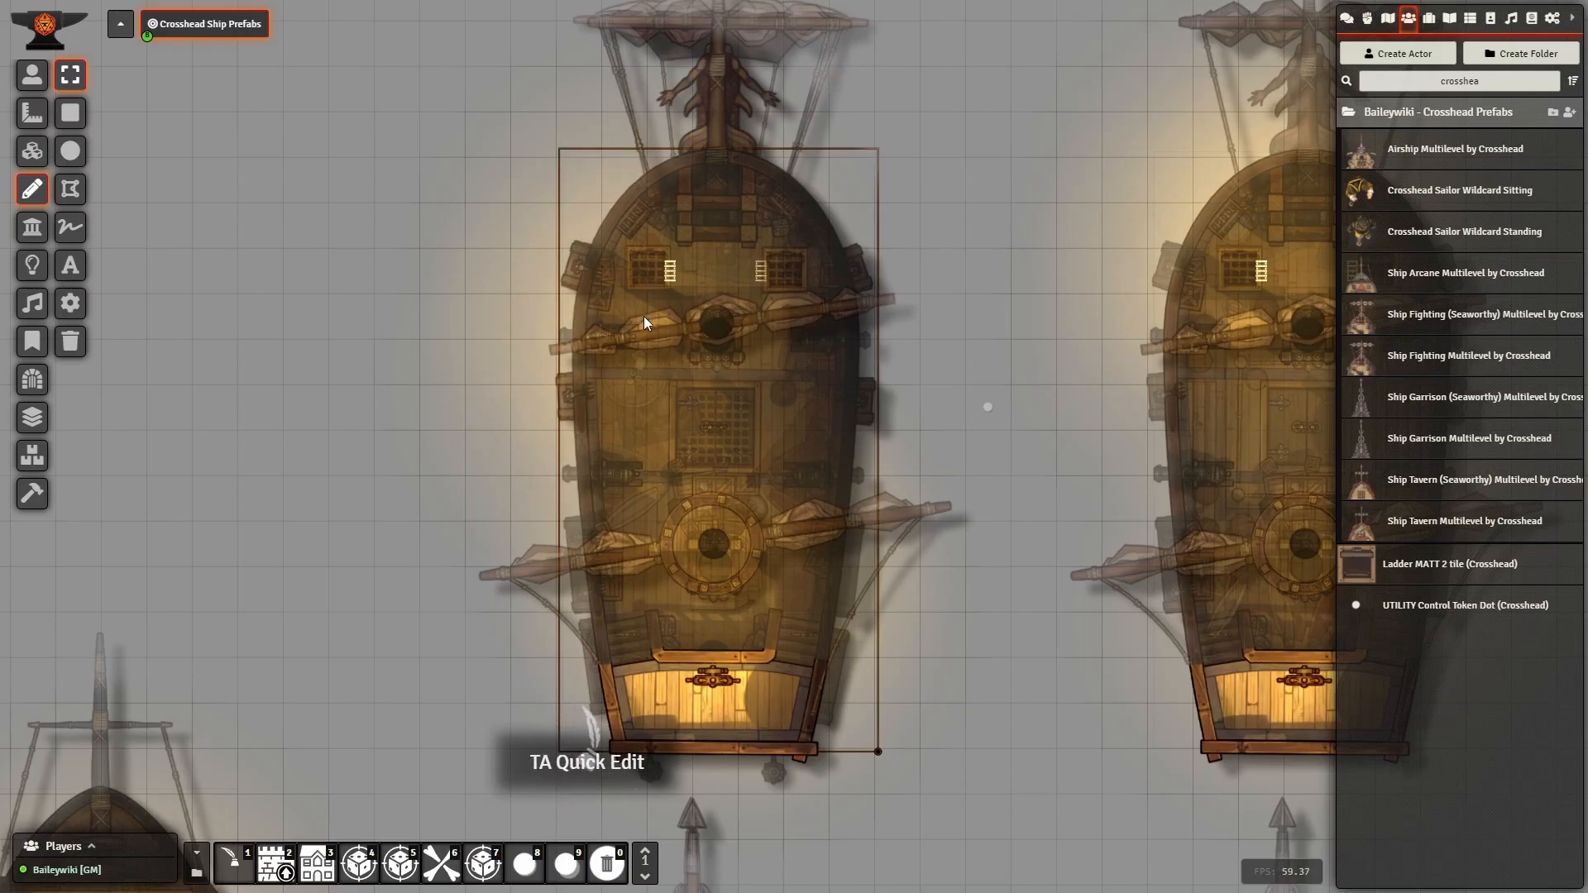
- Examine the drawing's vehicle settings for capturing tokens, then close the configuration and turn off quick edit mode
double_click(603, 419)
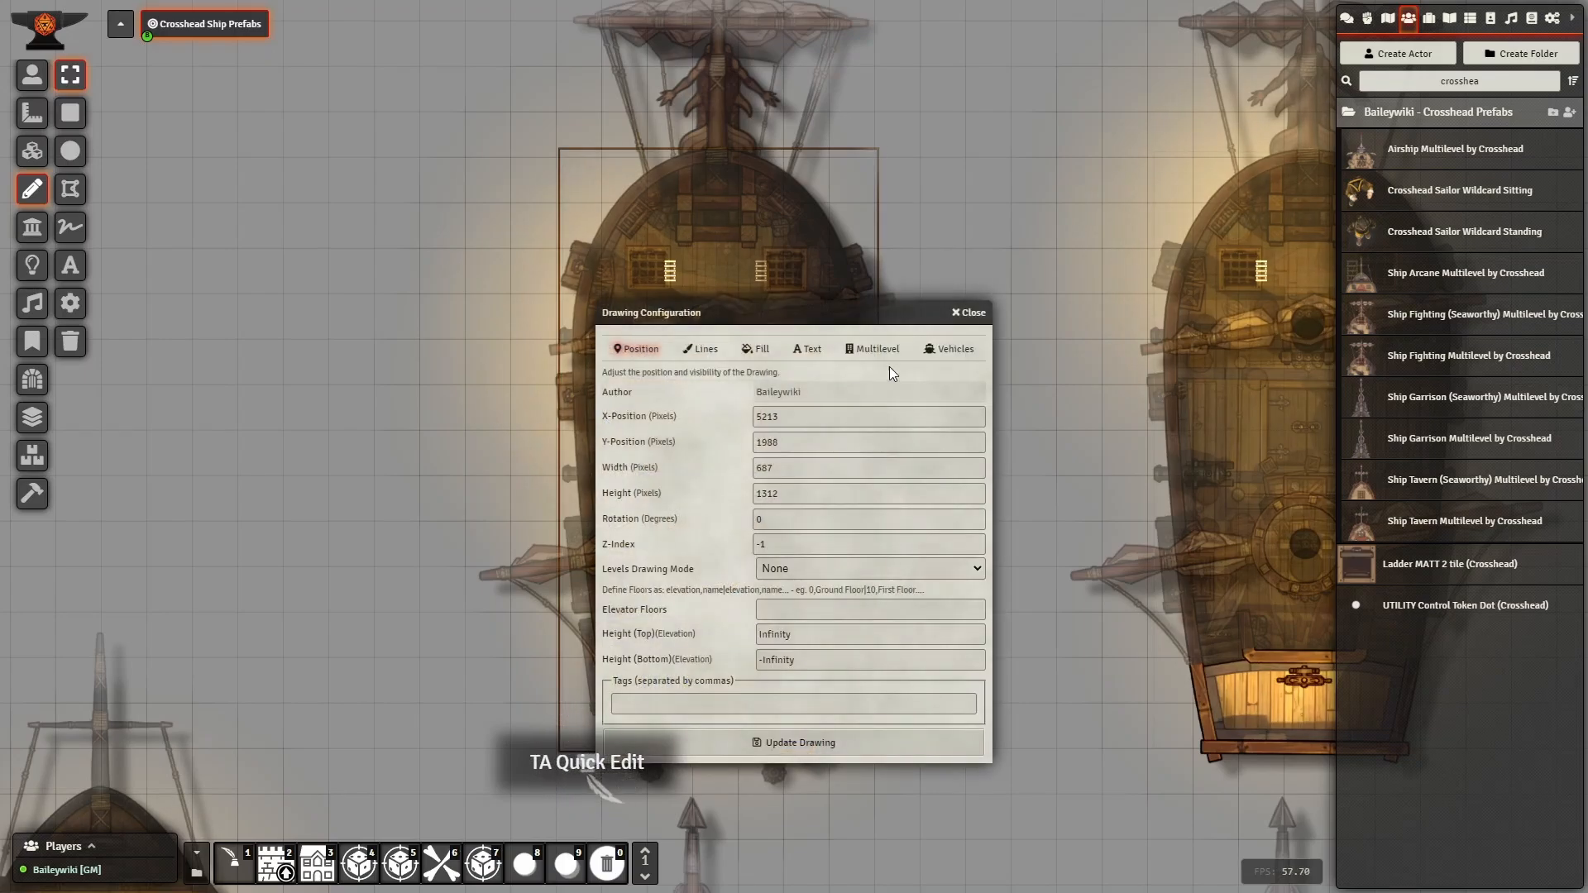
click(945, 357)
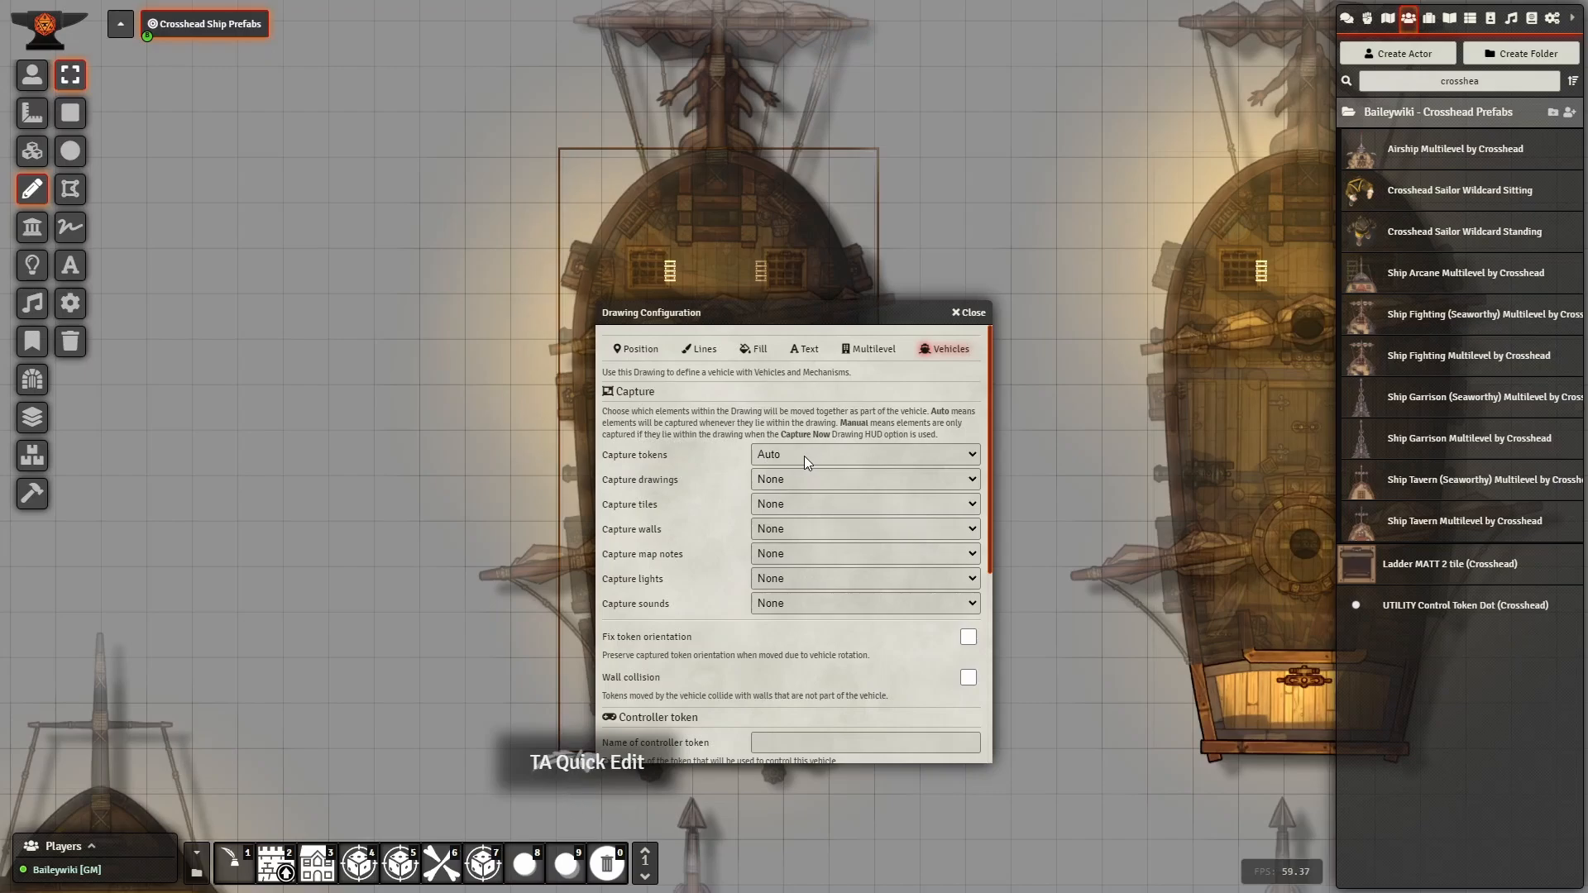
key(Escape)
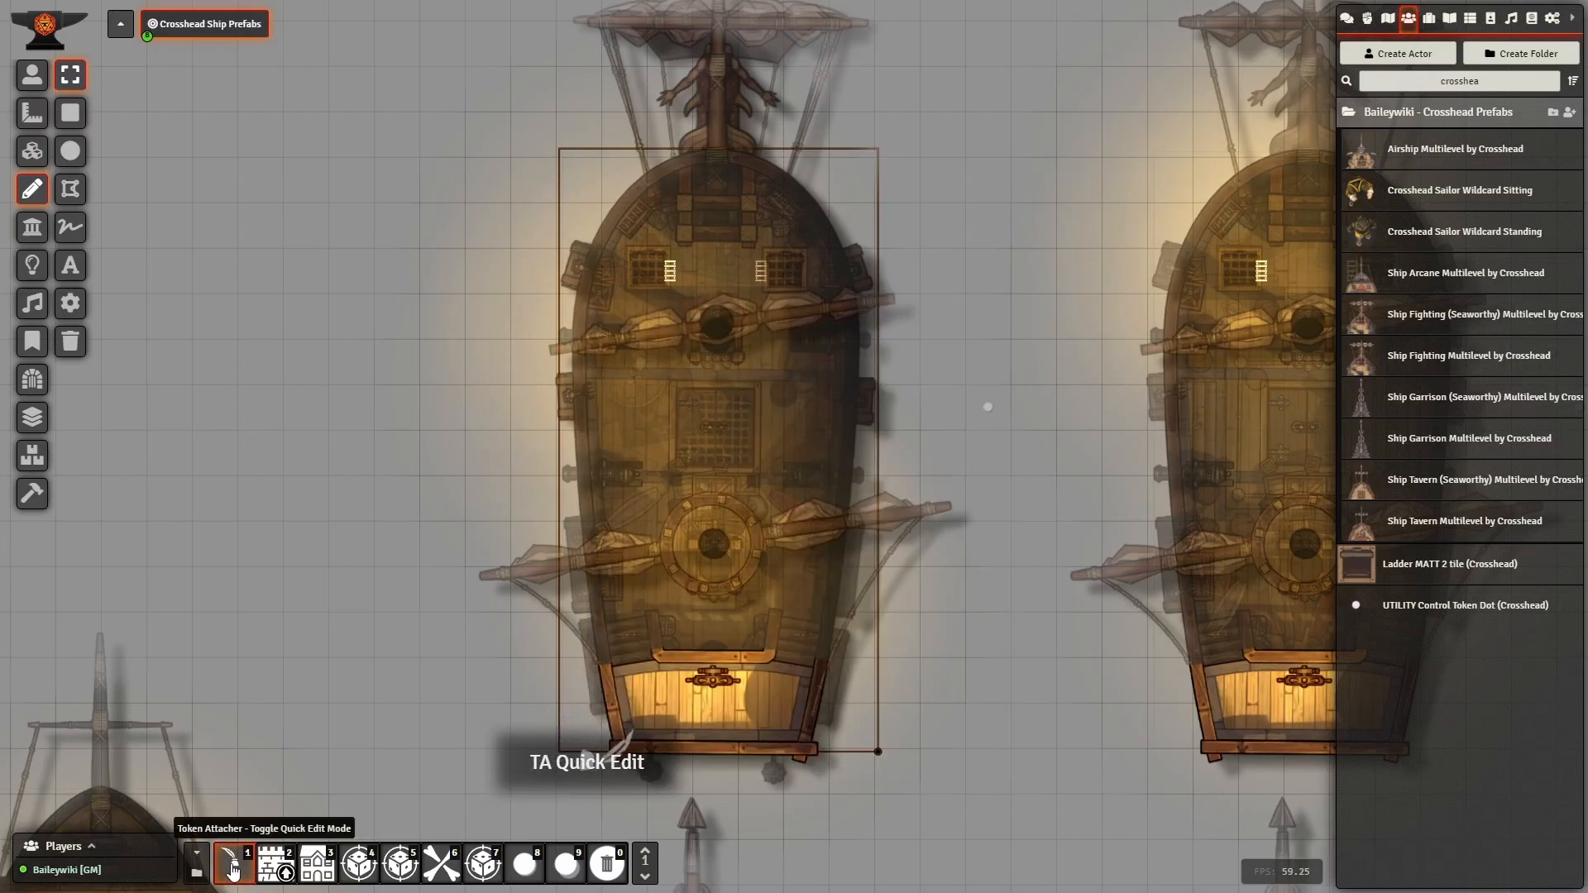
click(232, 869)
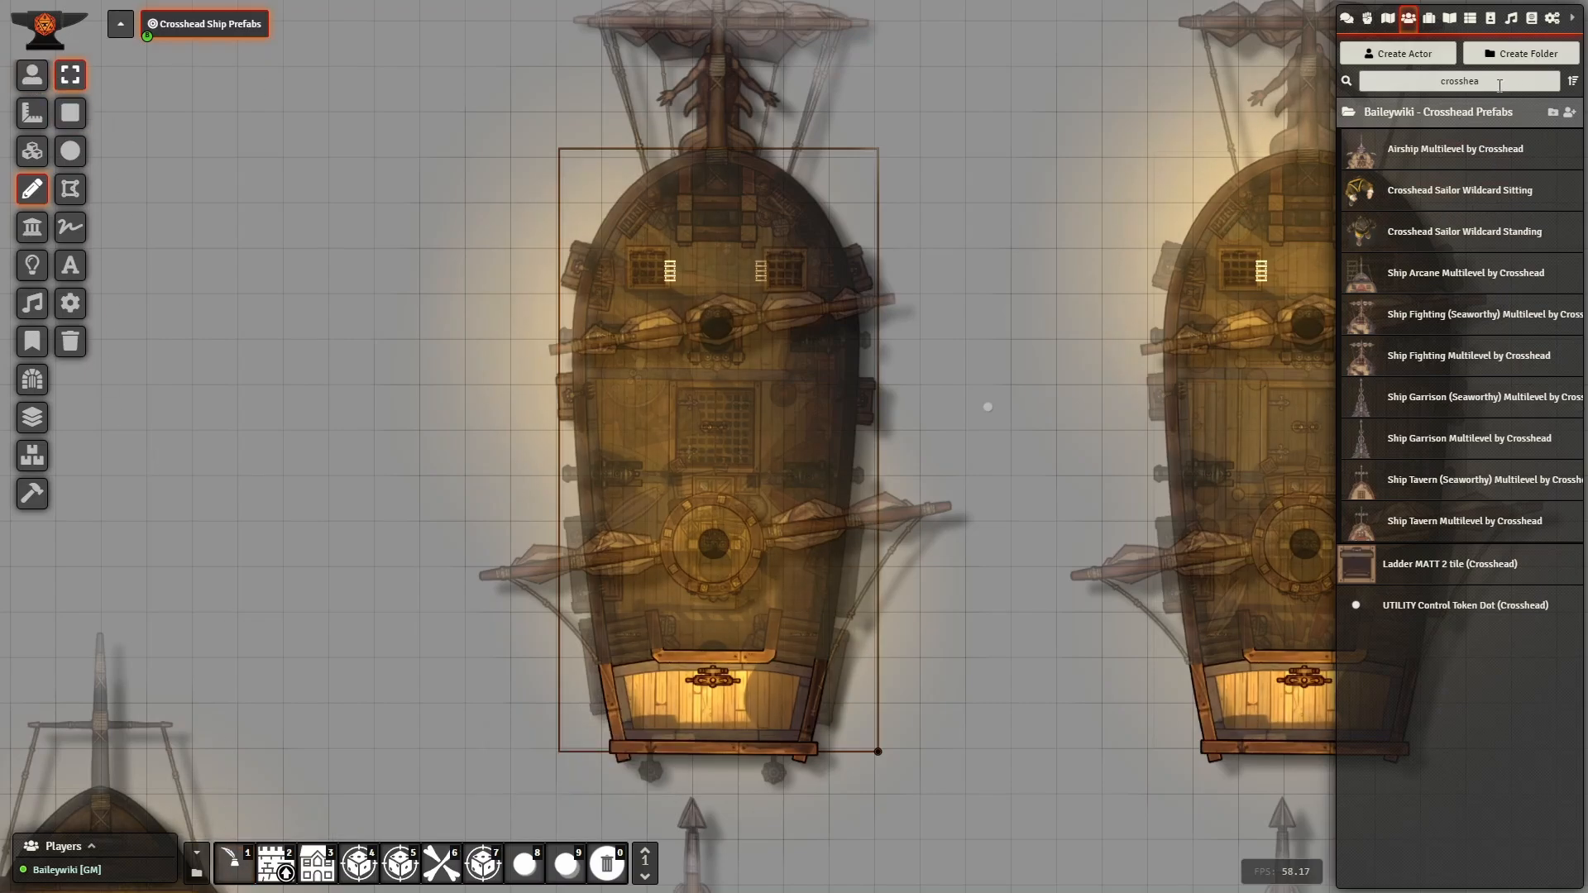
- Place a Crosshead sailor token on the fighting ship's deck and move the ship two squares up and back by its control token
drag(913, 436, 748, 420)
click(754, 424)
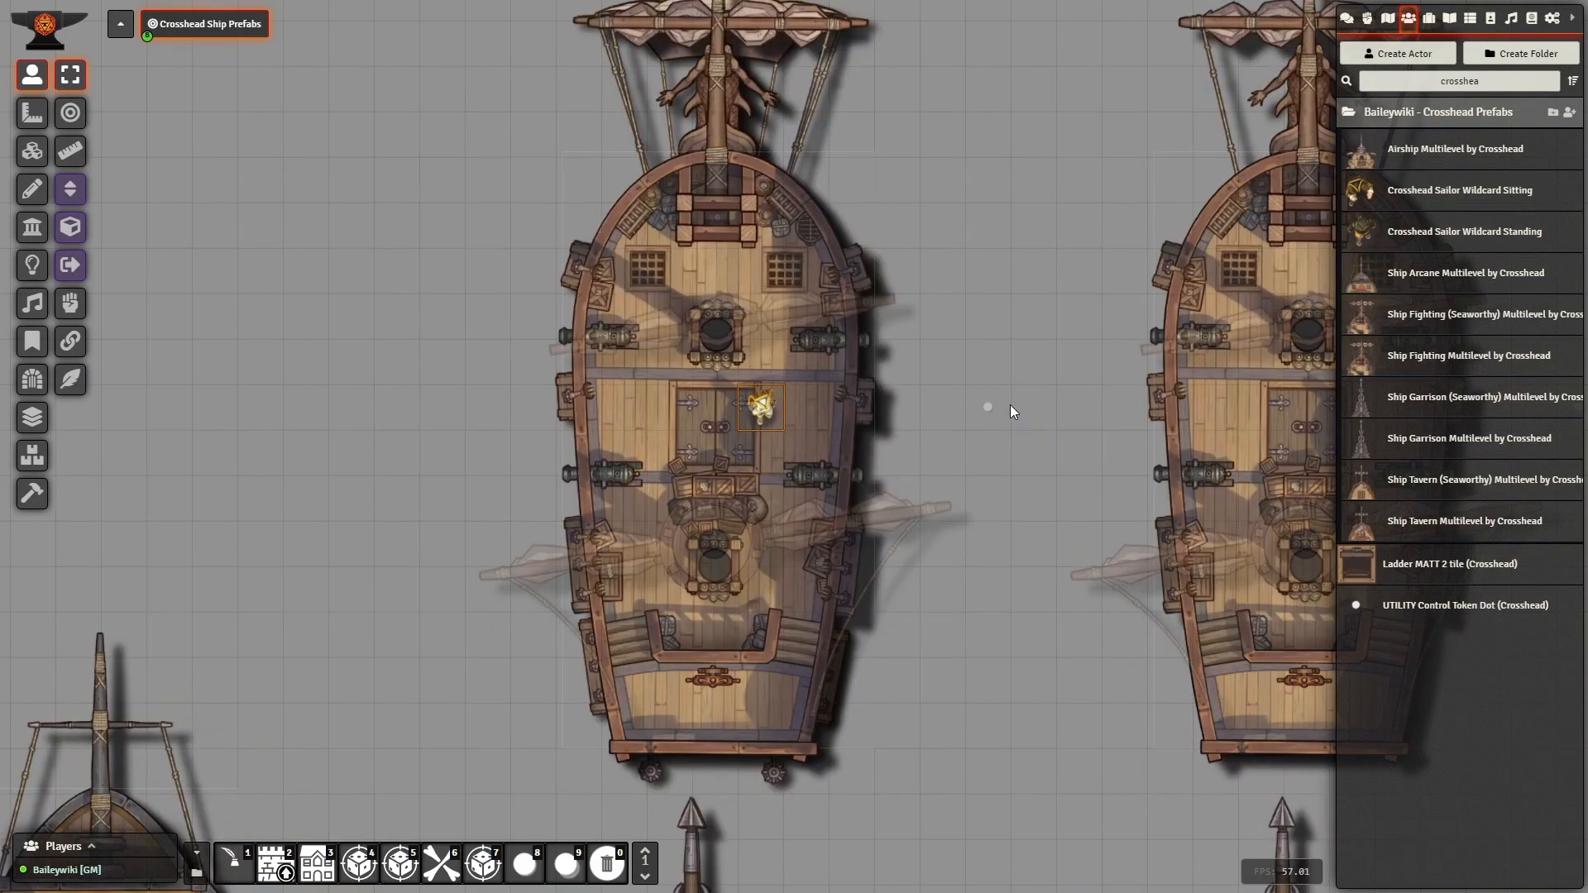
click(989, 409)
key(Up)
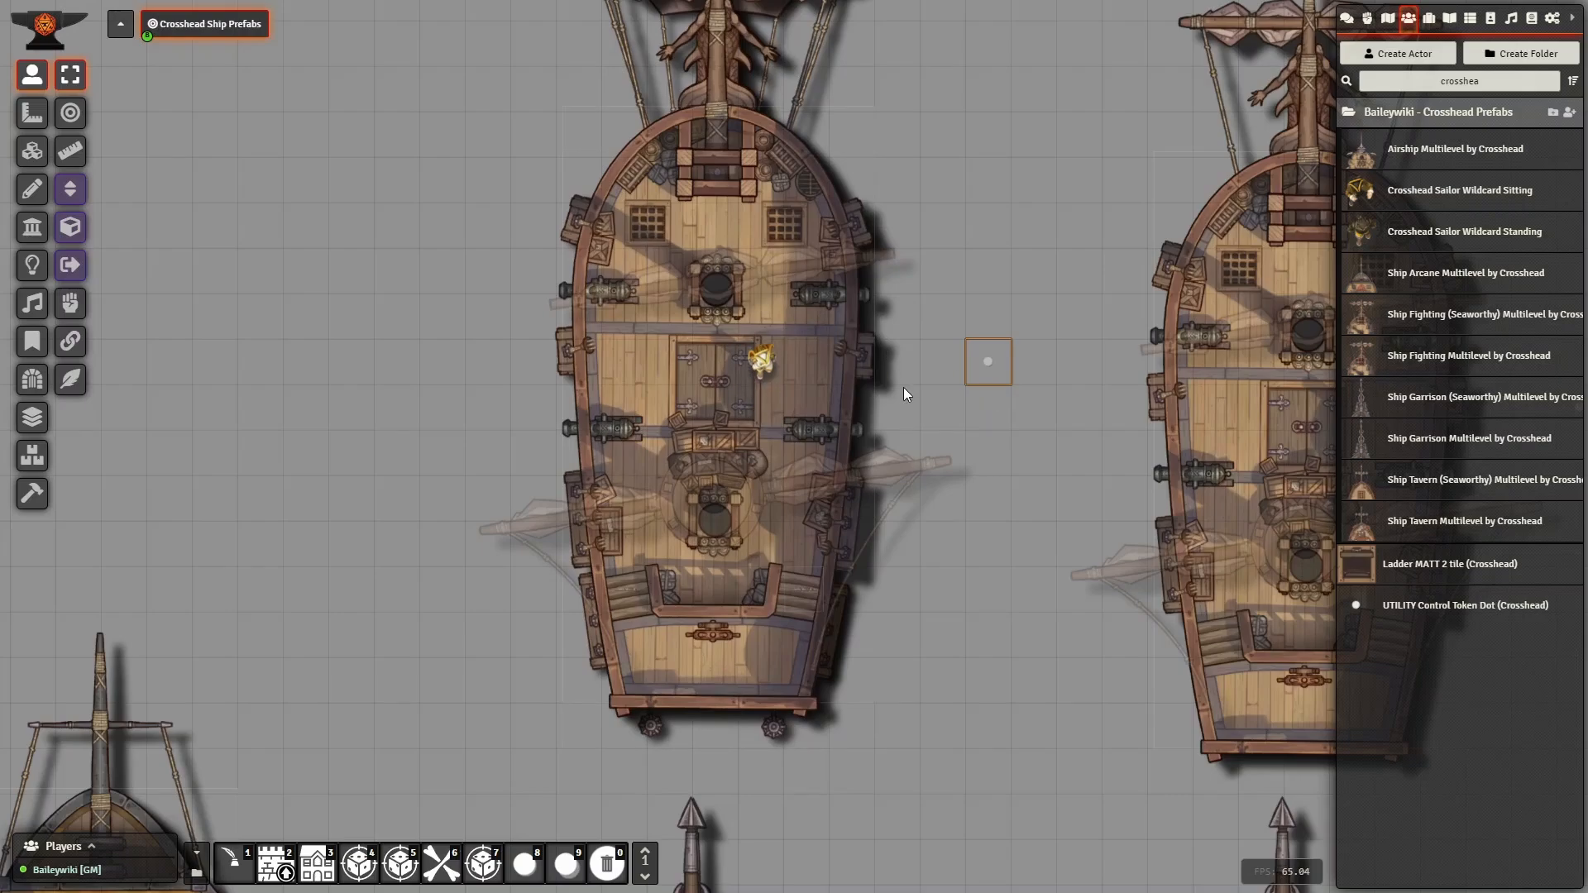
key(Up)
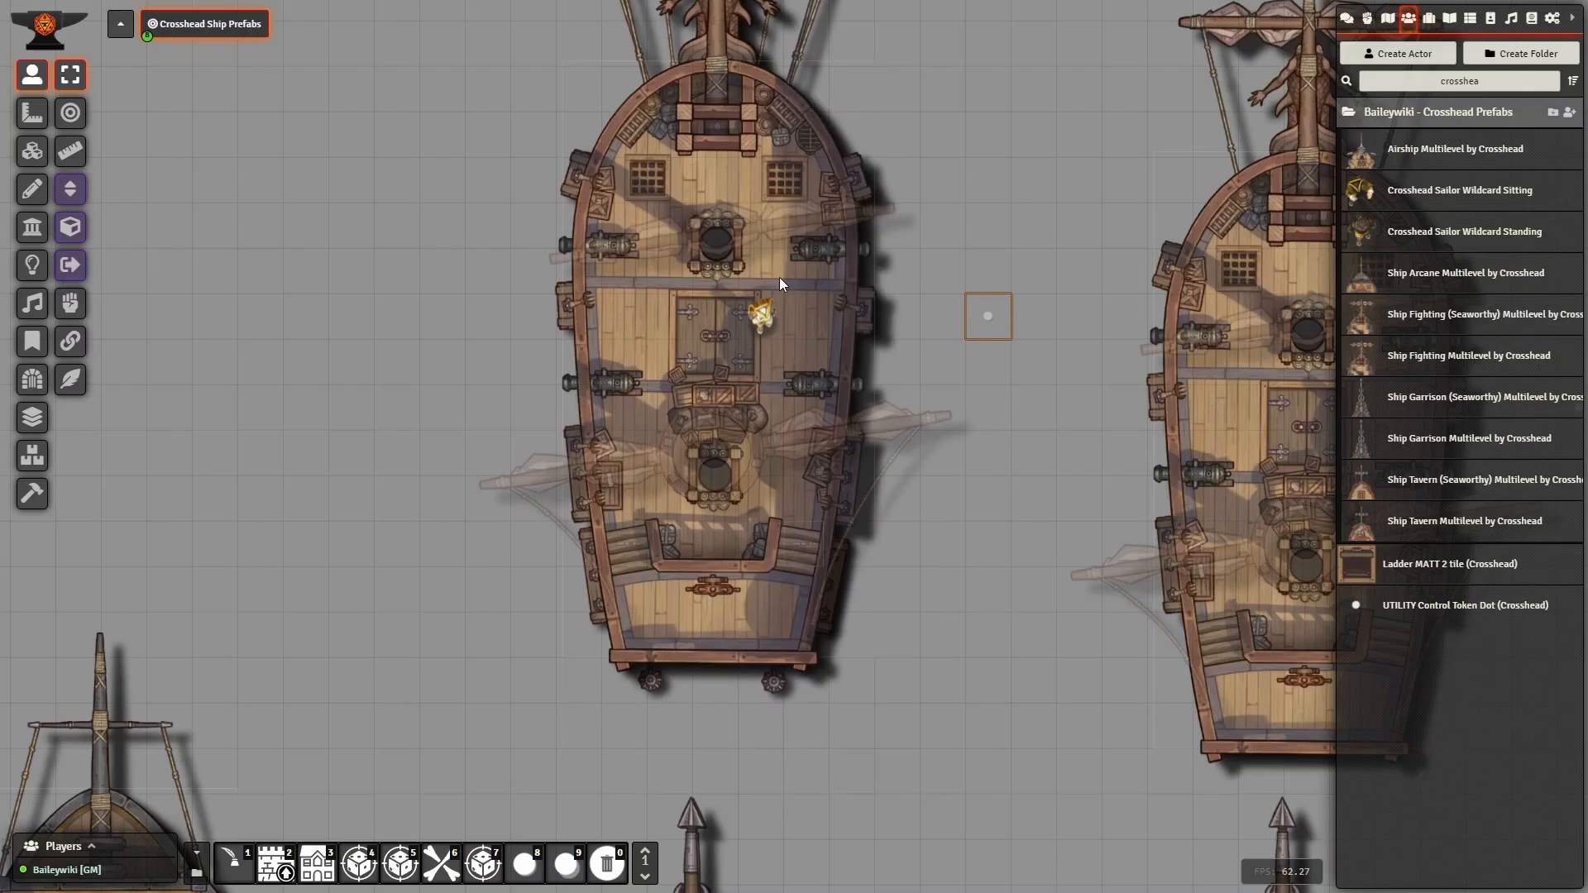
key(Down)
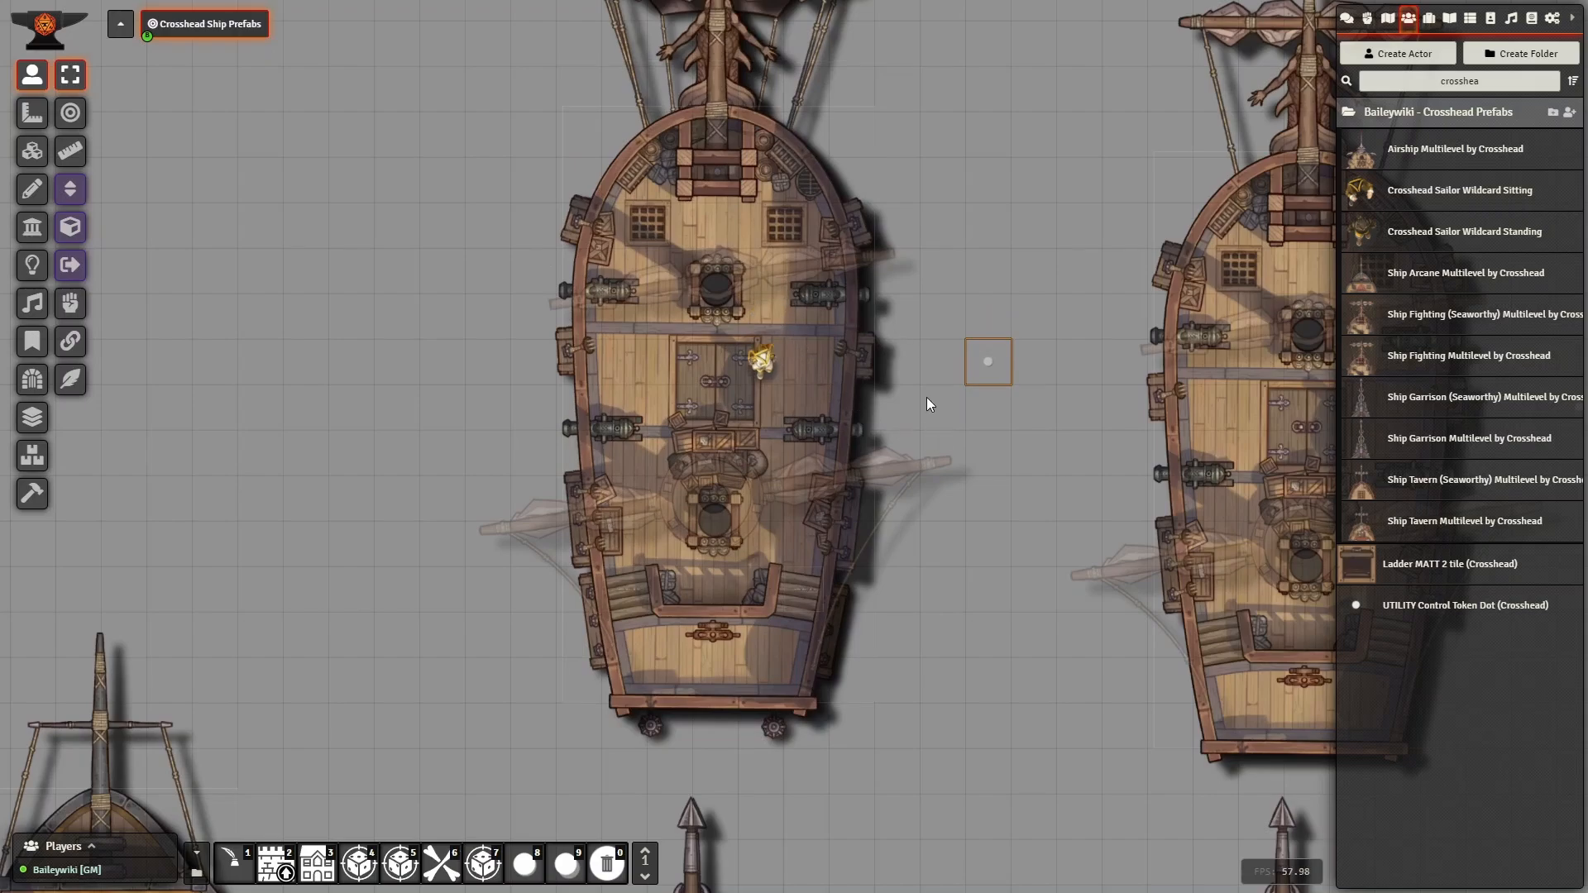
key(Down)
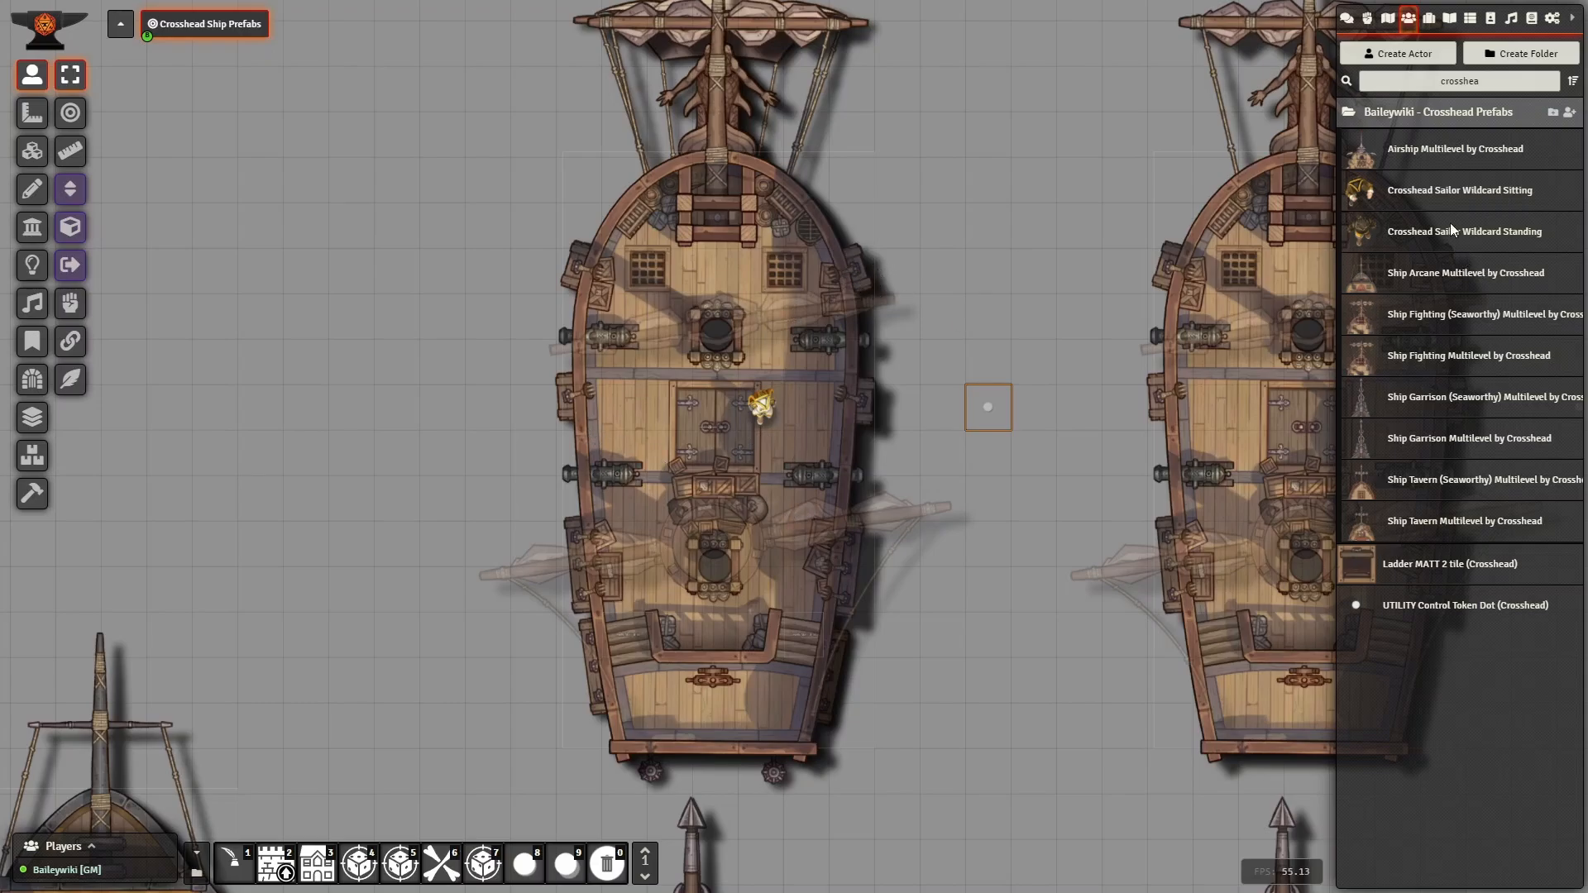
- In the Token Attacher module settings, enable "Prevent movement by MLT/V&M on token bases" and save the changes
click(1553, 19)
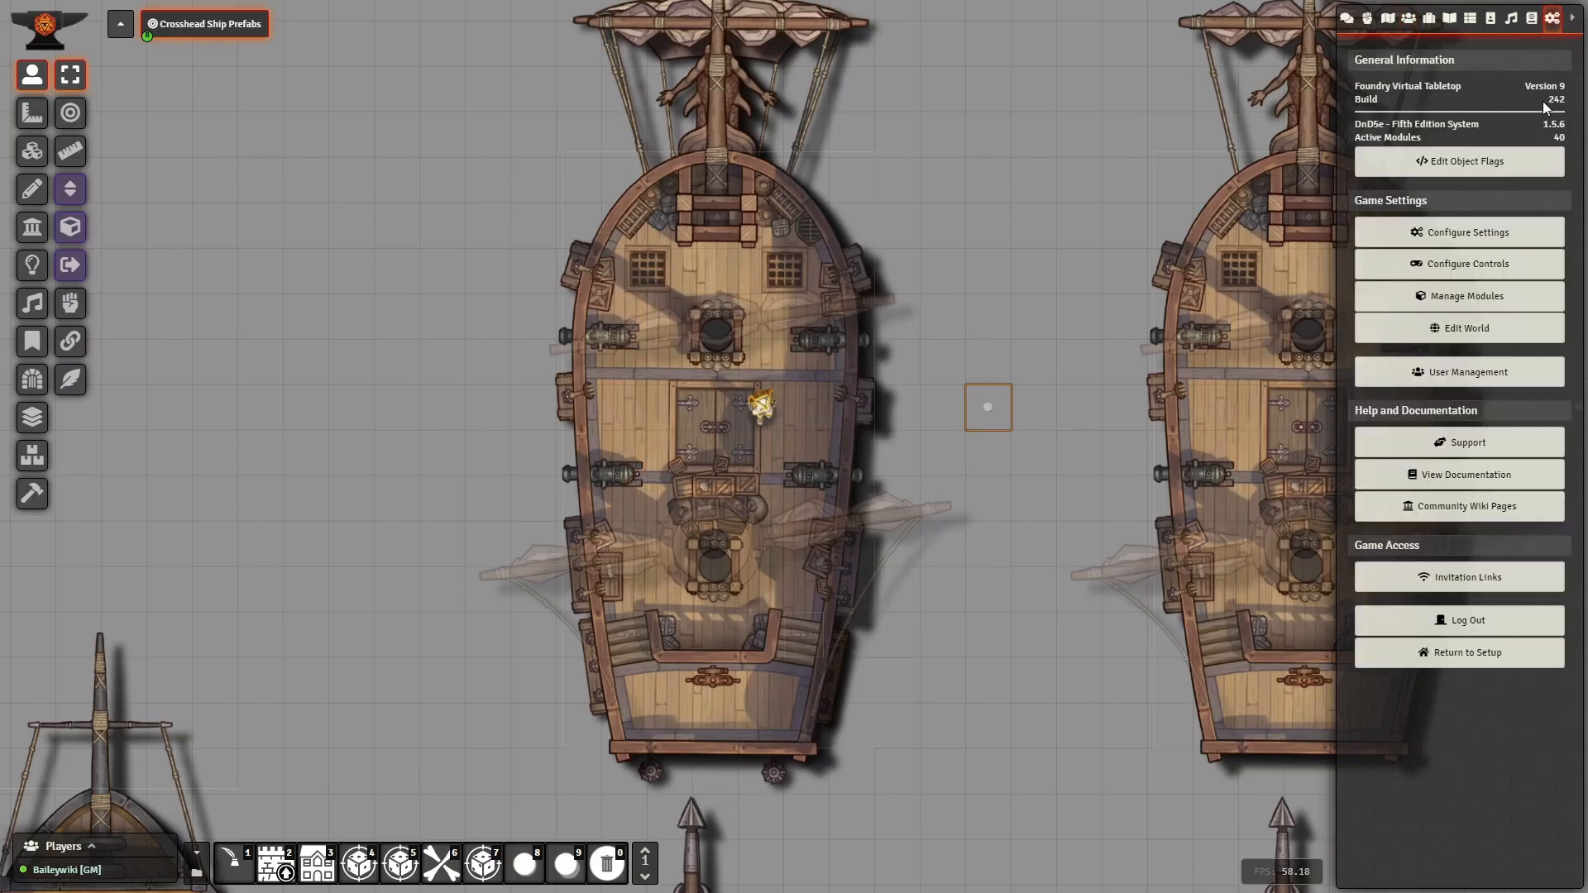
click(1470, 238)
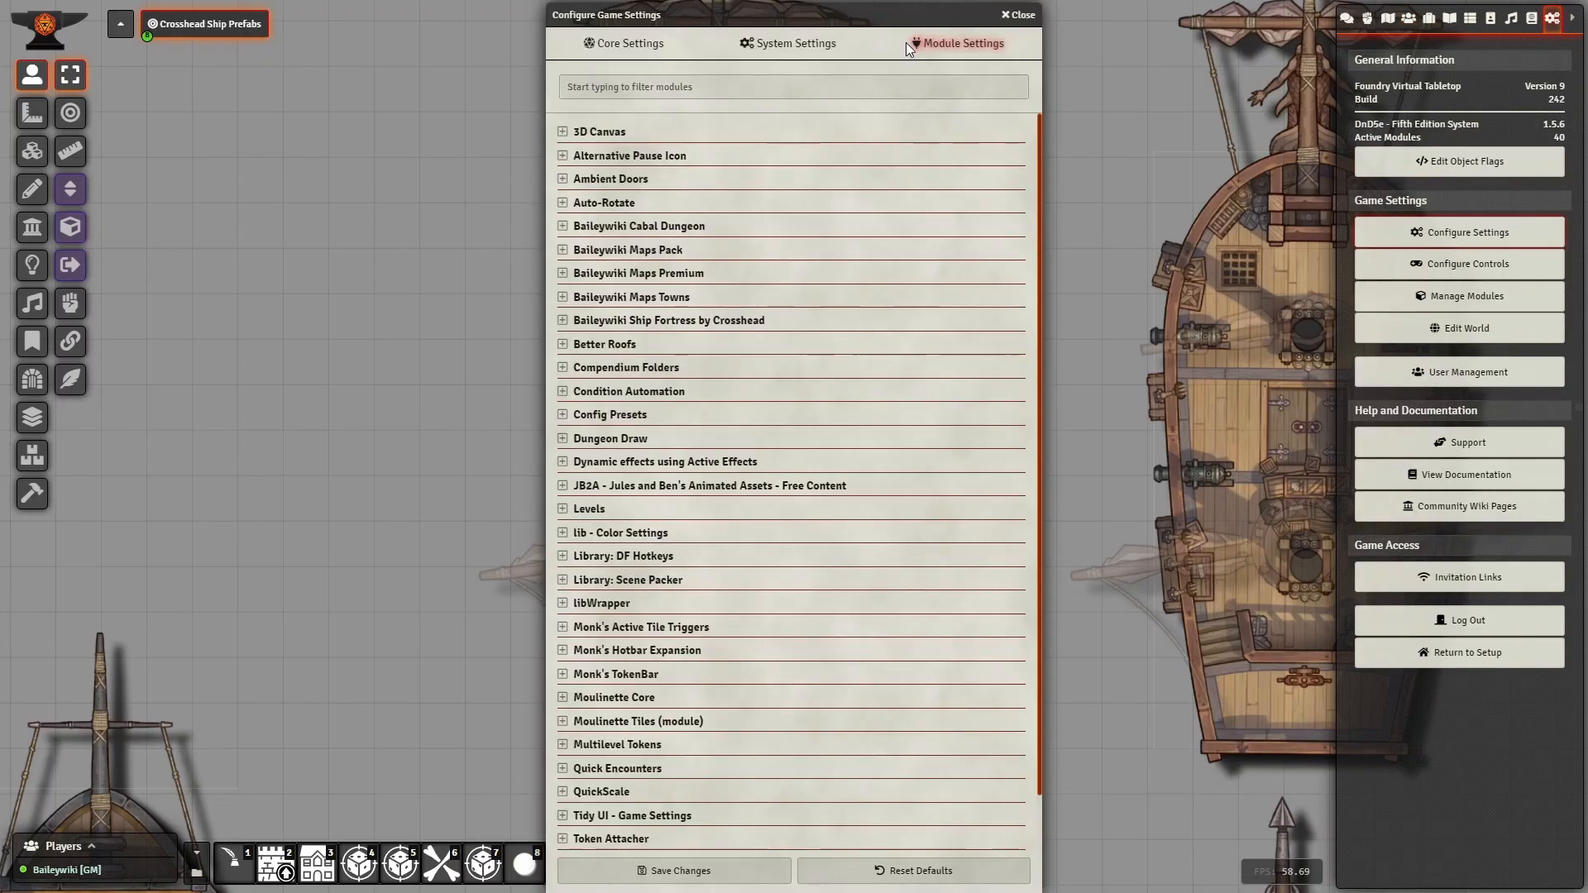
click(641, 85)
text(token)
click(563, 185)
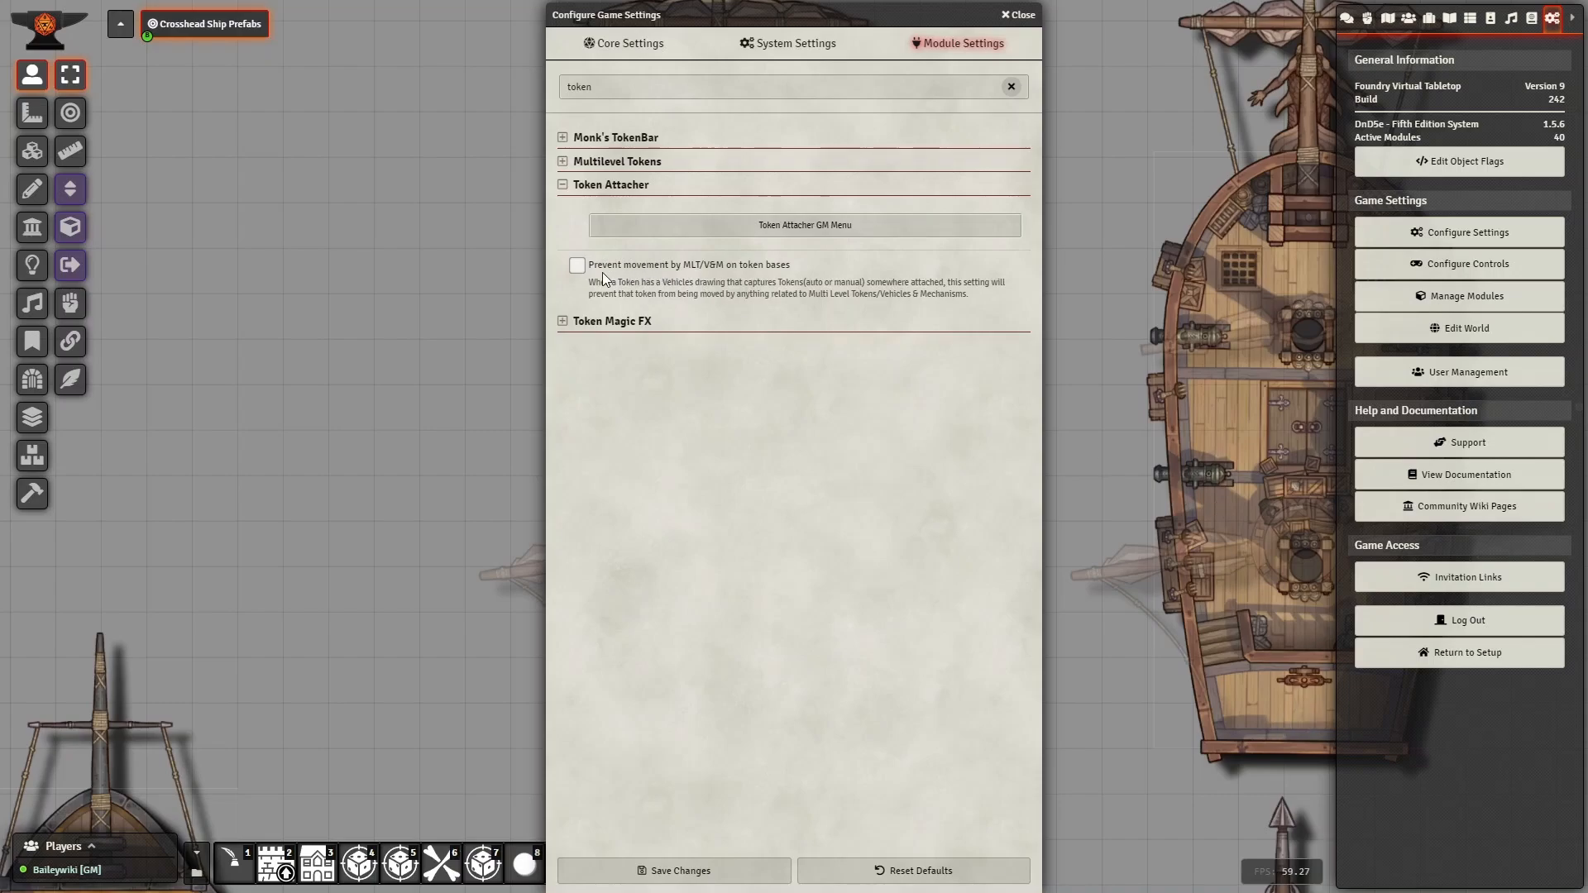
click(577, 266)
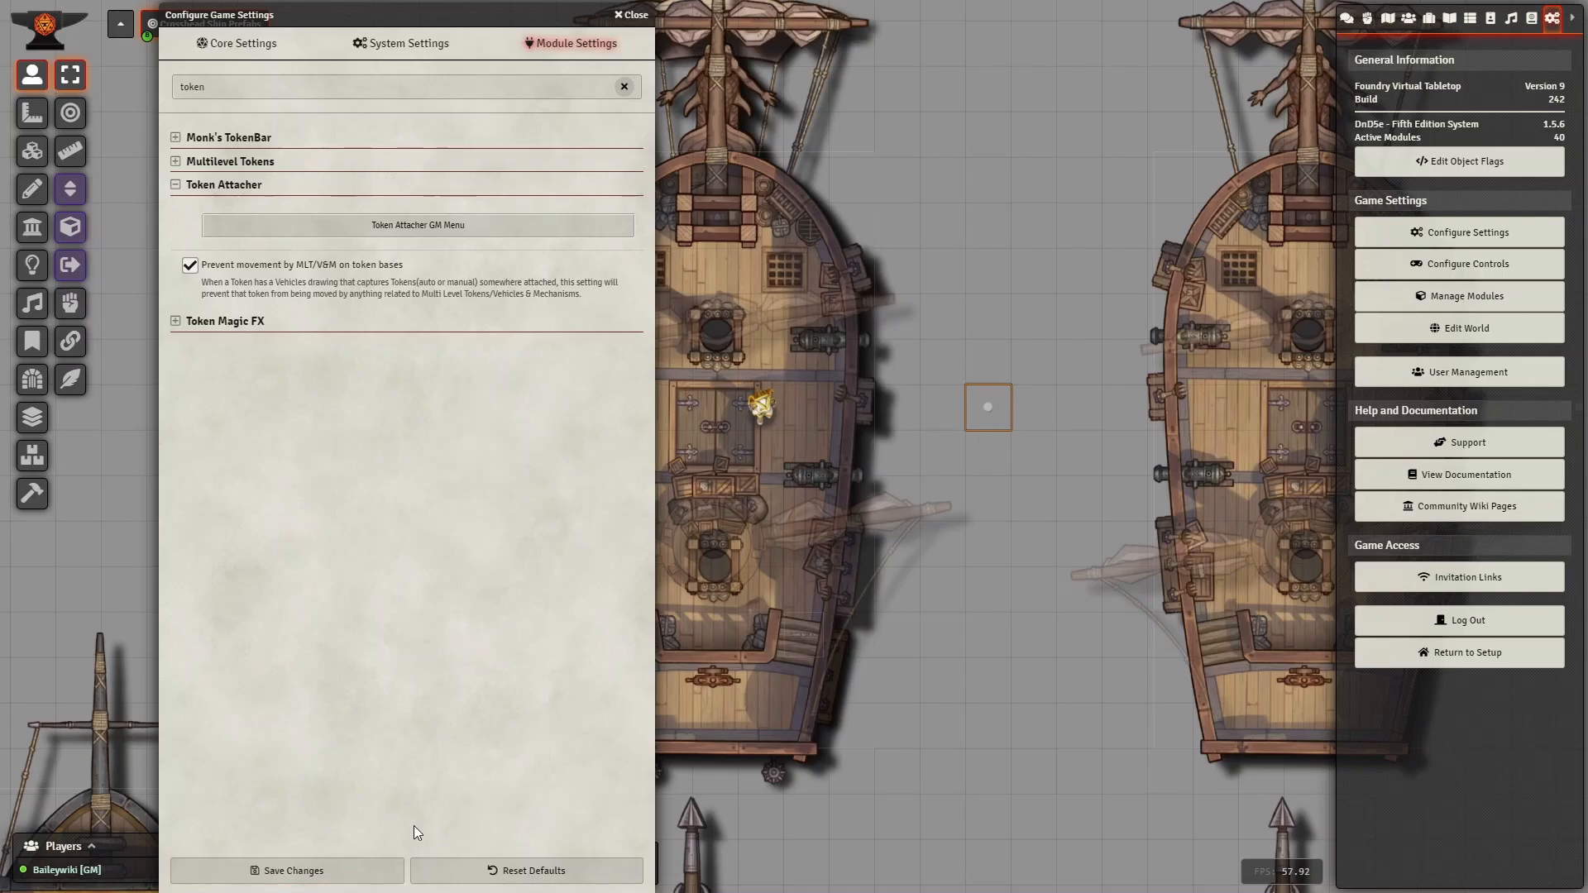
click(344, 868)
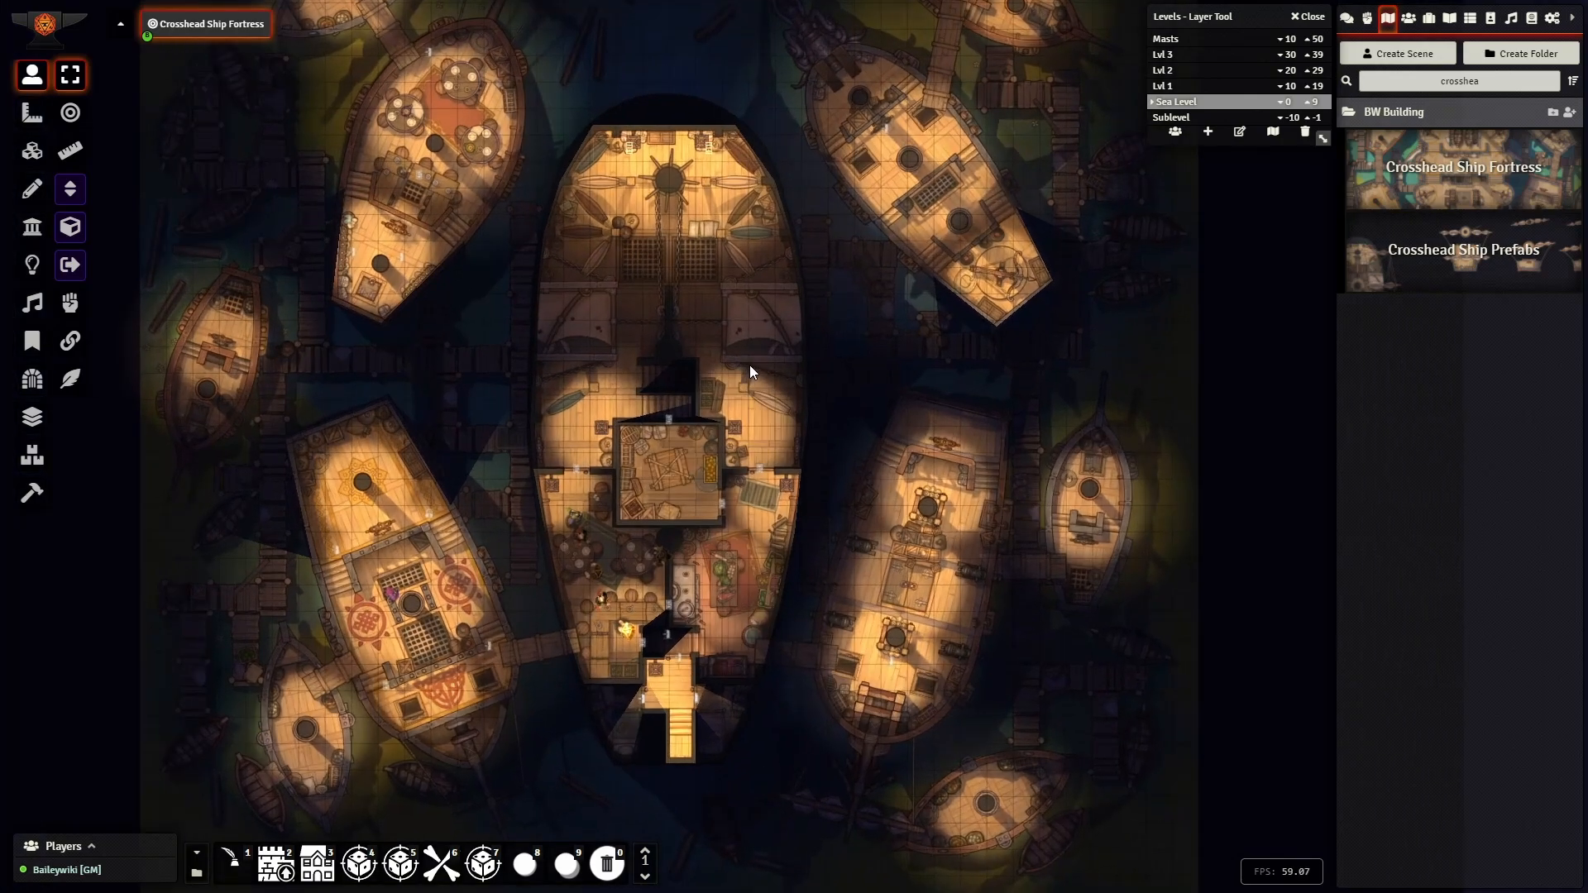
- Look over the Crosshead Ship Fortress scene at Sea Level, examining the central ship and the vessels moored around it
scroll(745, 348, up, 1)
scroll(885, 355, up, 2)
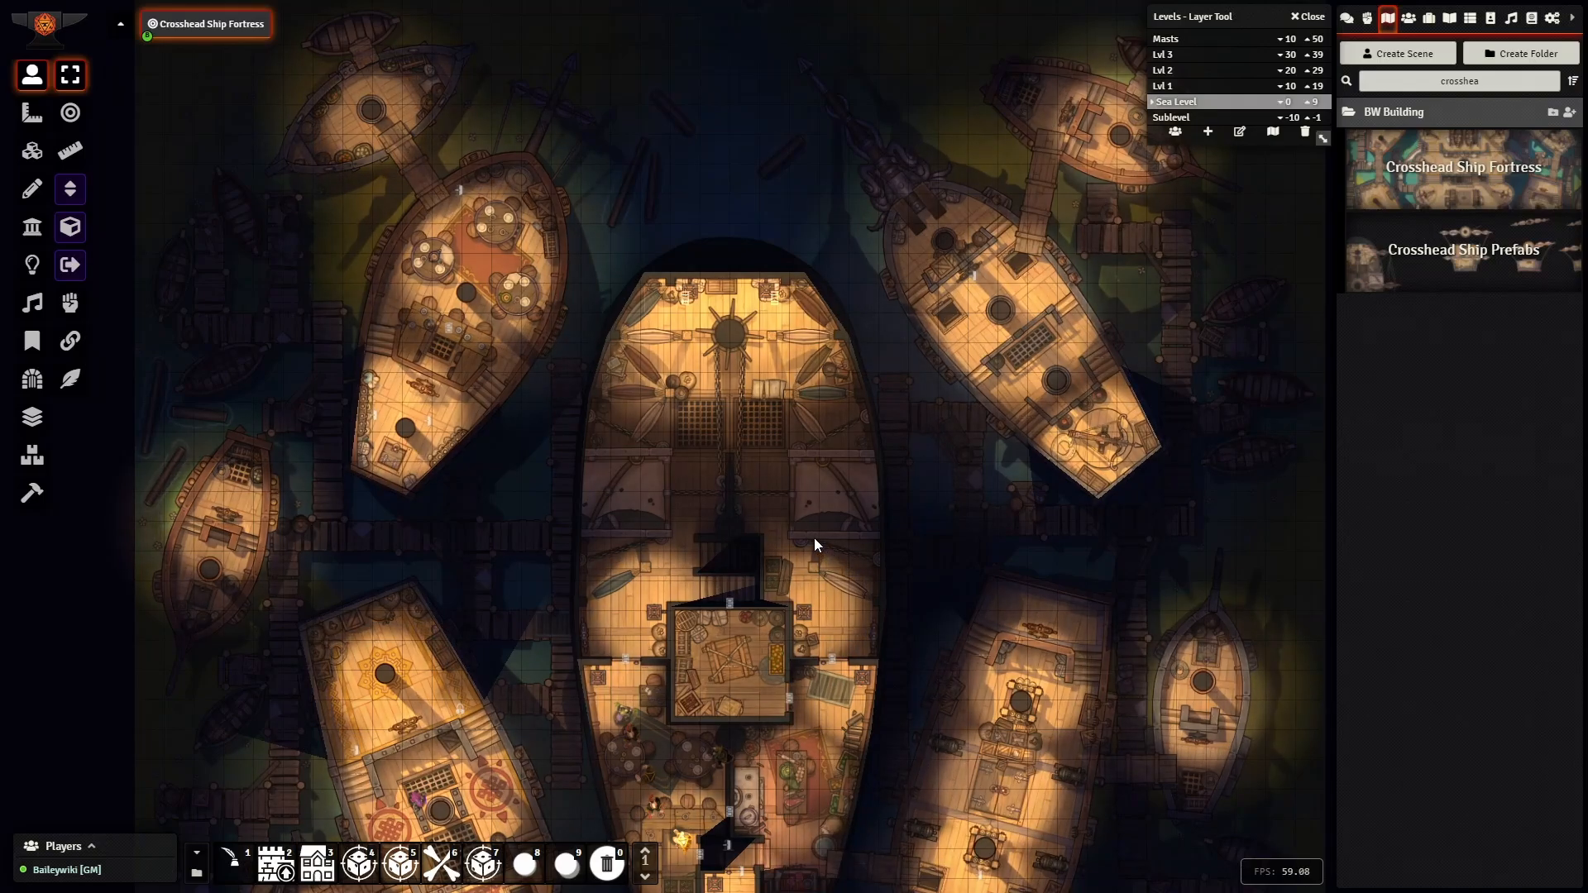
drag(958, 635, 1003, 381)
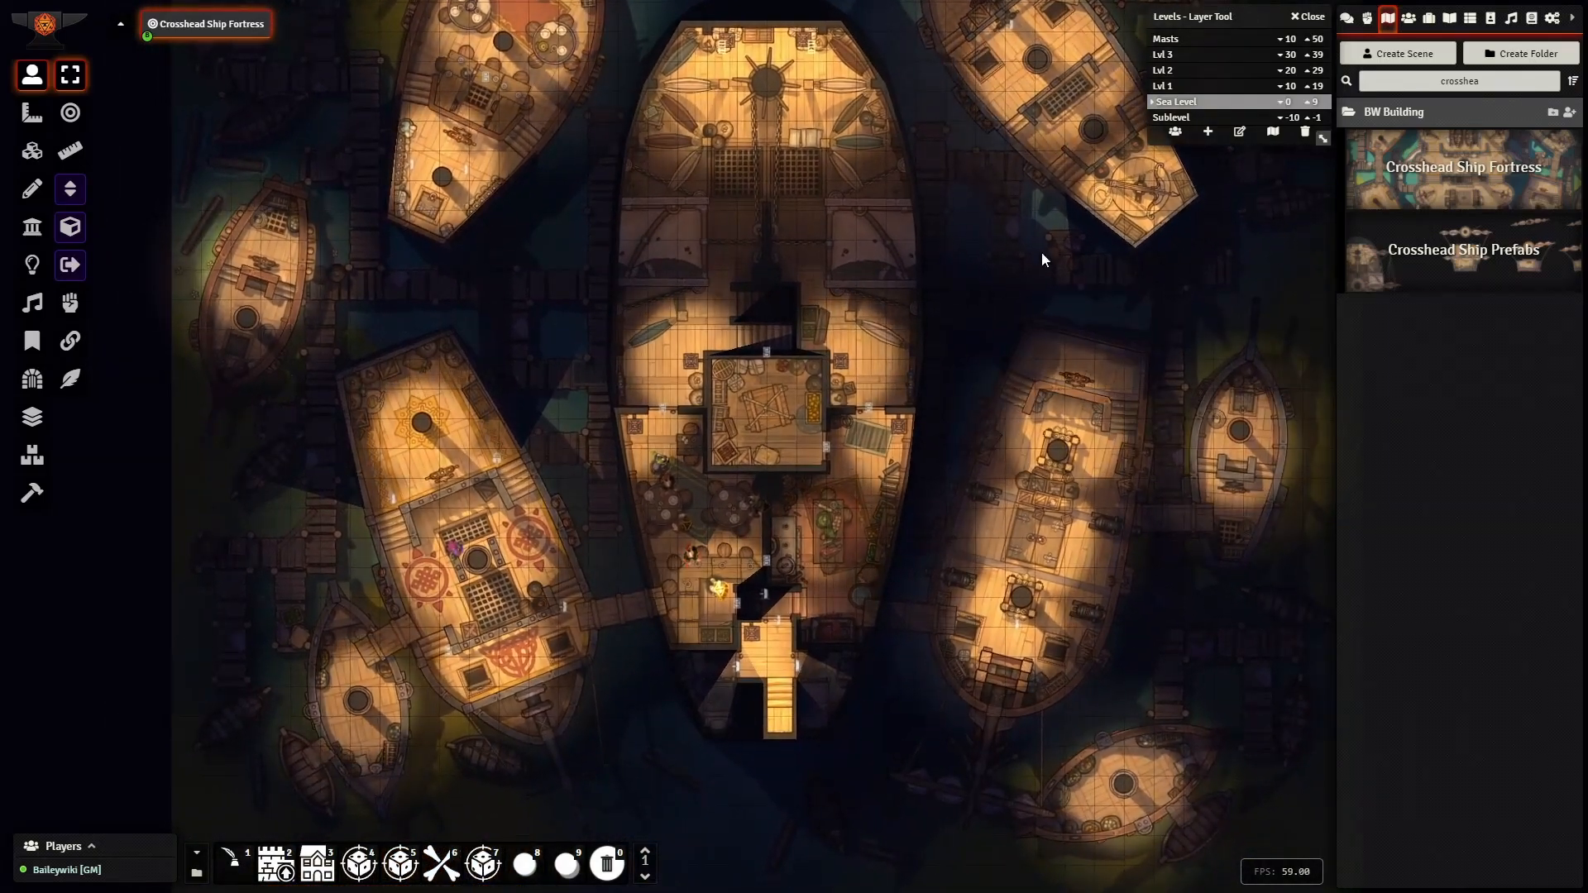
drag(609, 355, 619, 524)
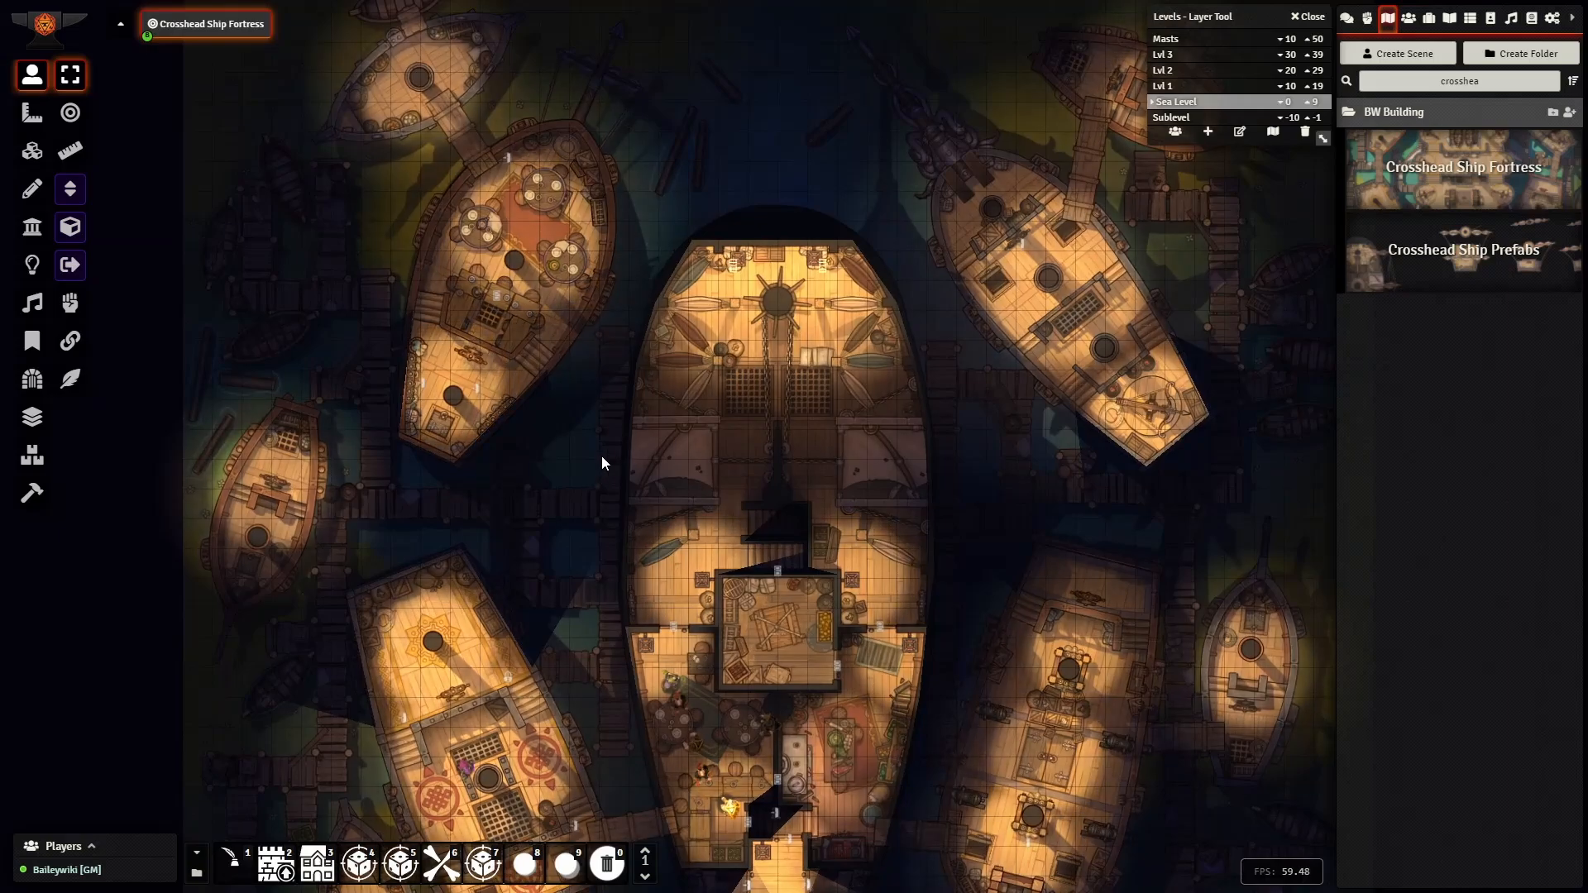
drag(991, 547, 969, 415)
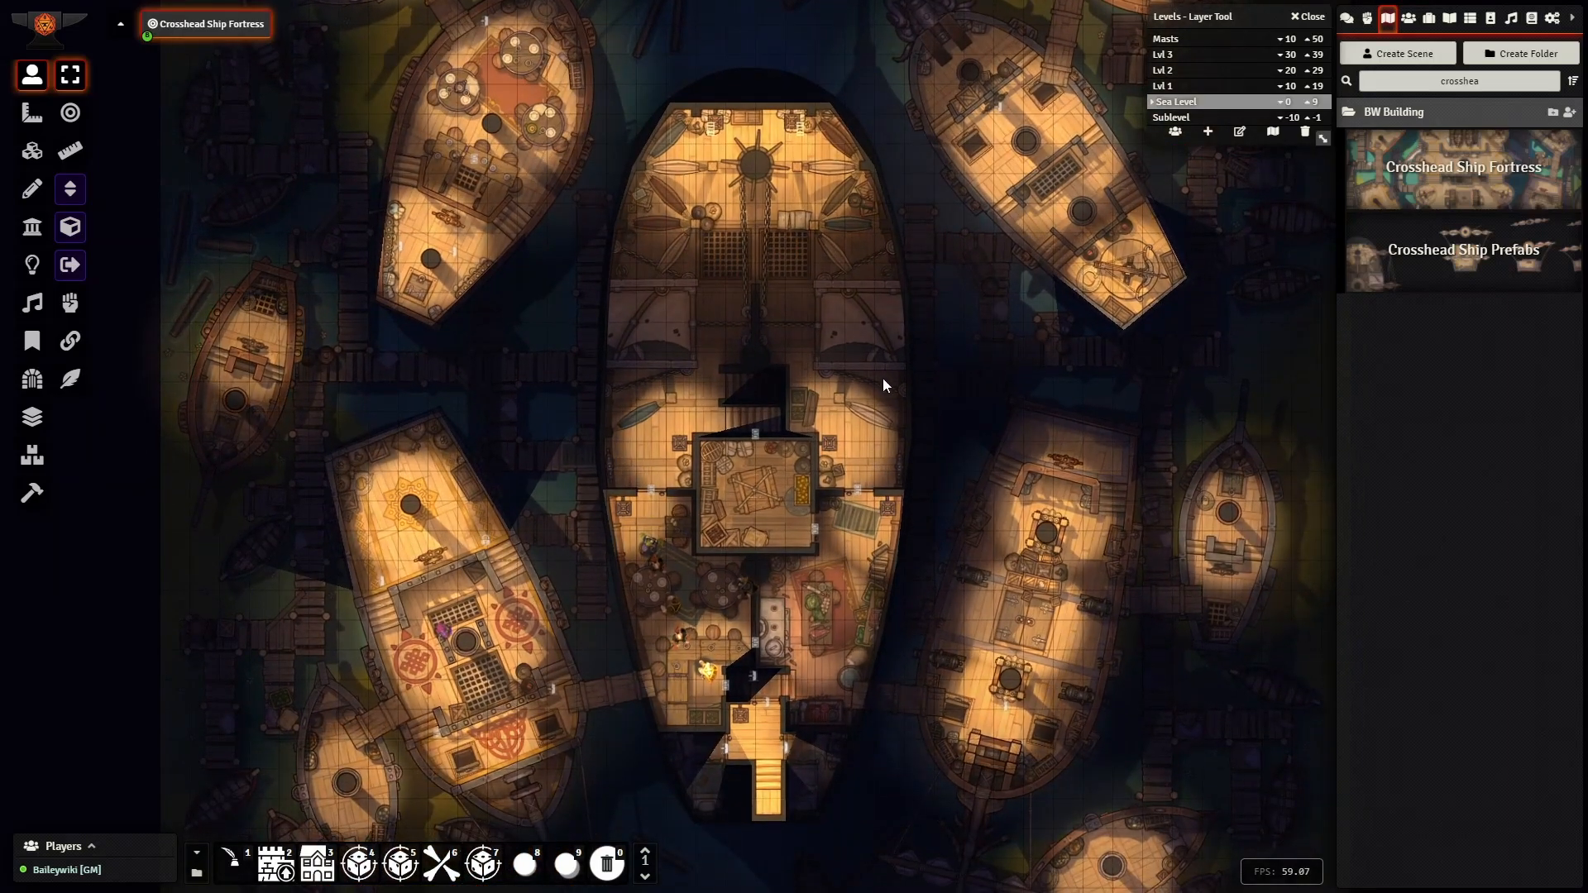
scroll(882, 379, up, 3)
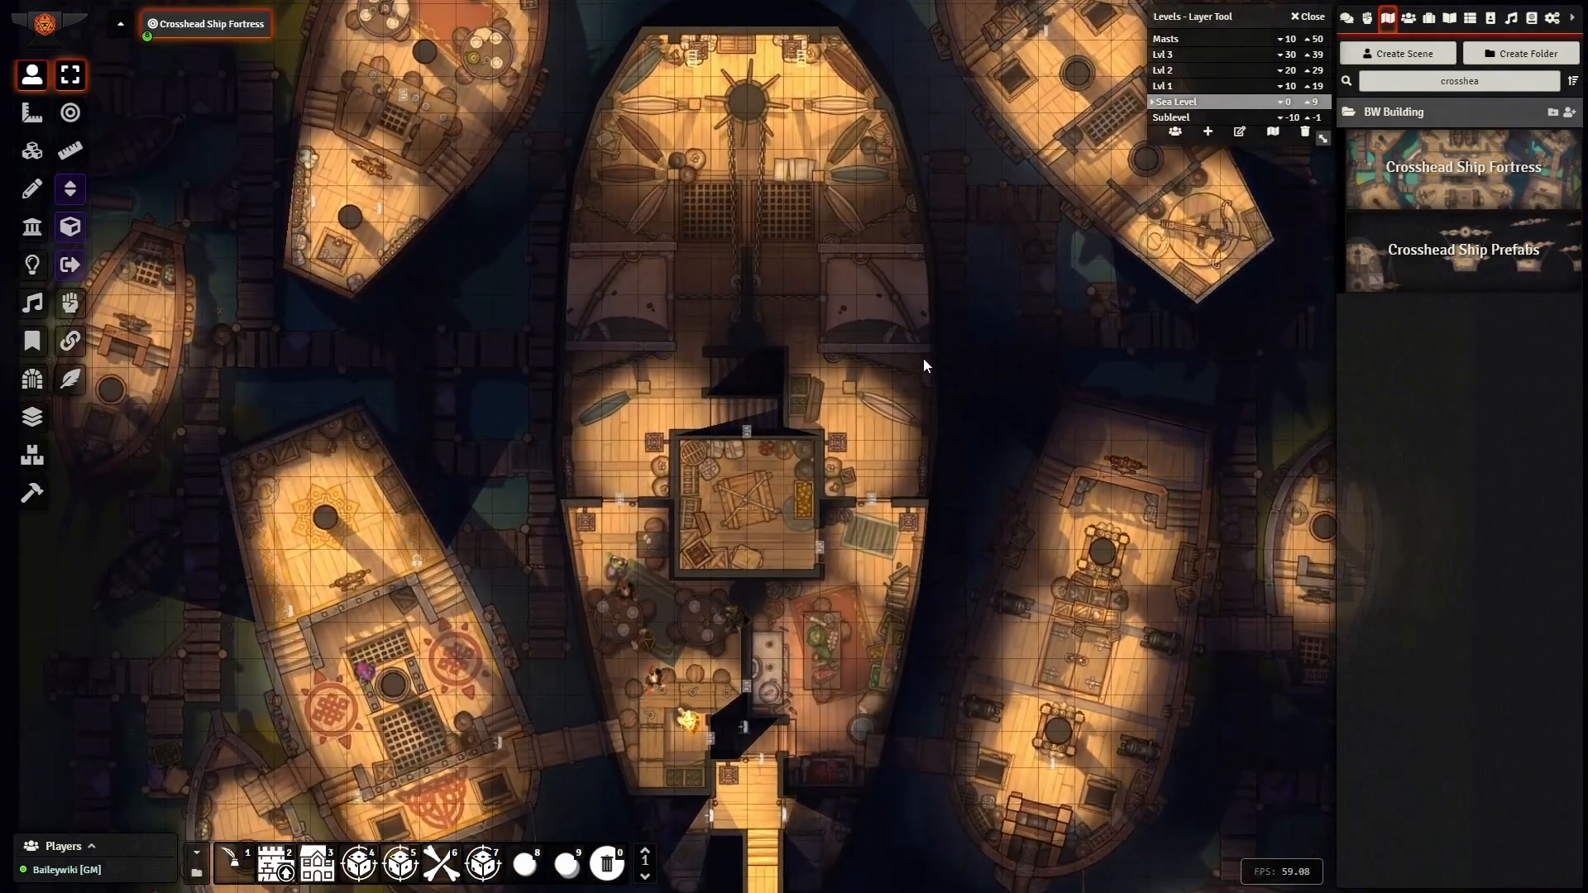
drag(726, 277, 844, 351)
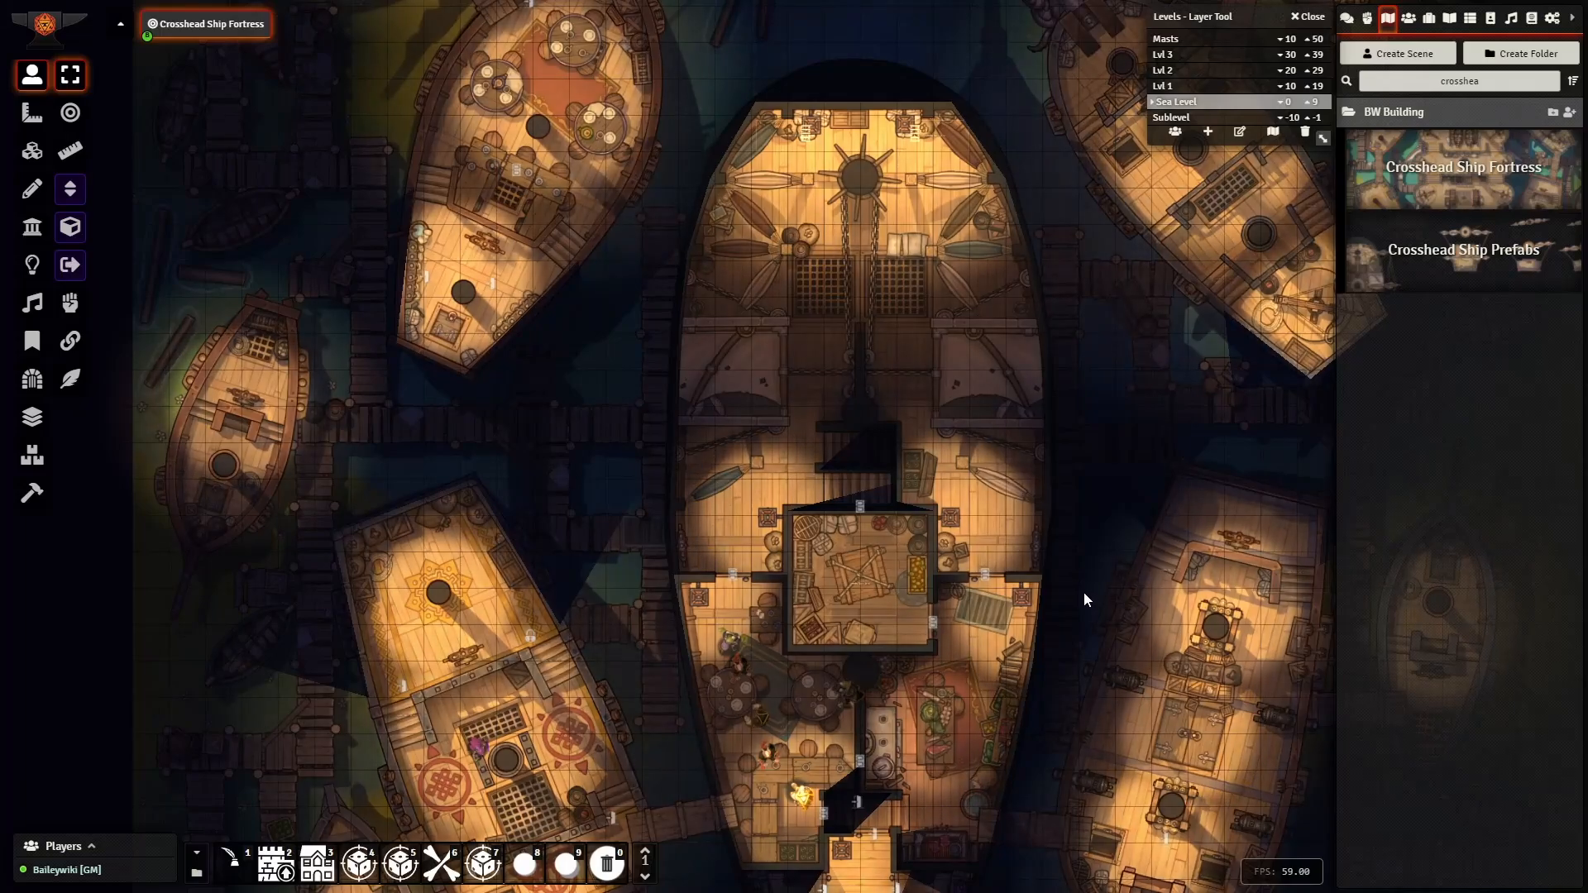
drag(1083, 592, 952, 447)
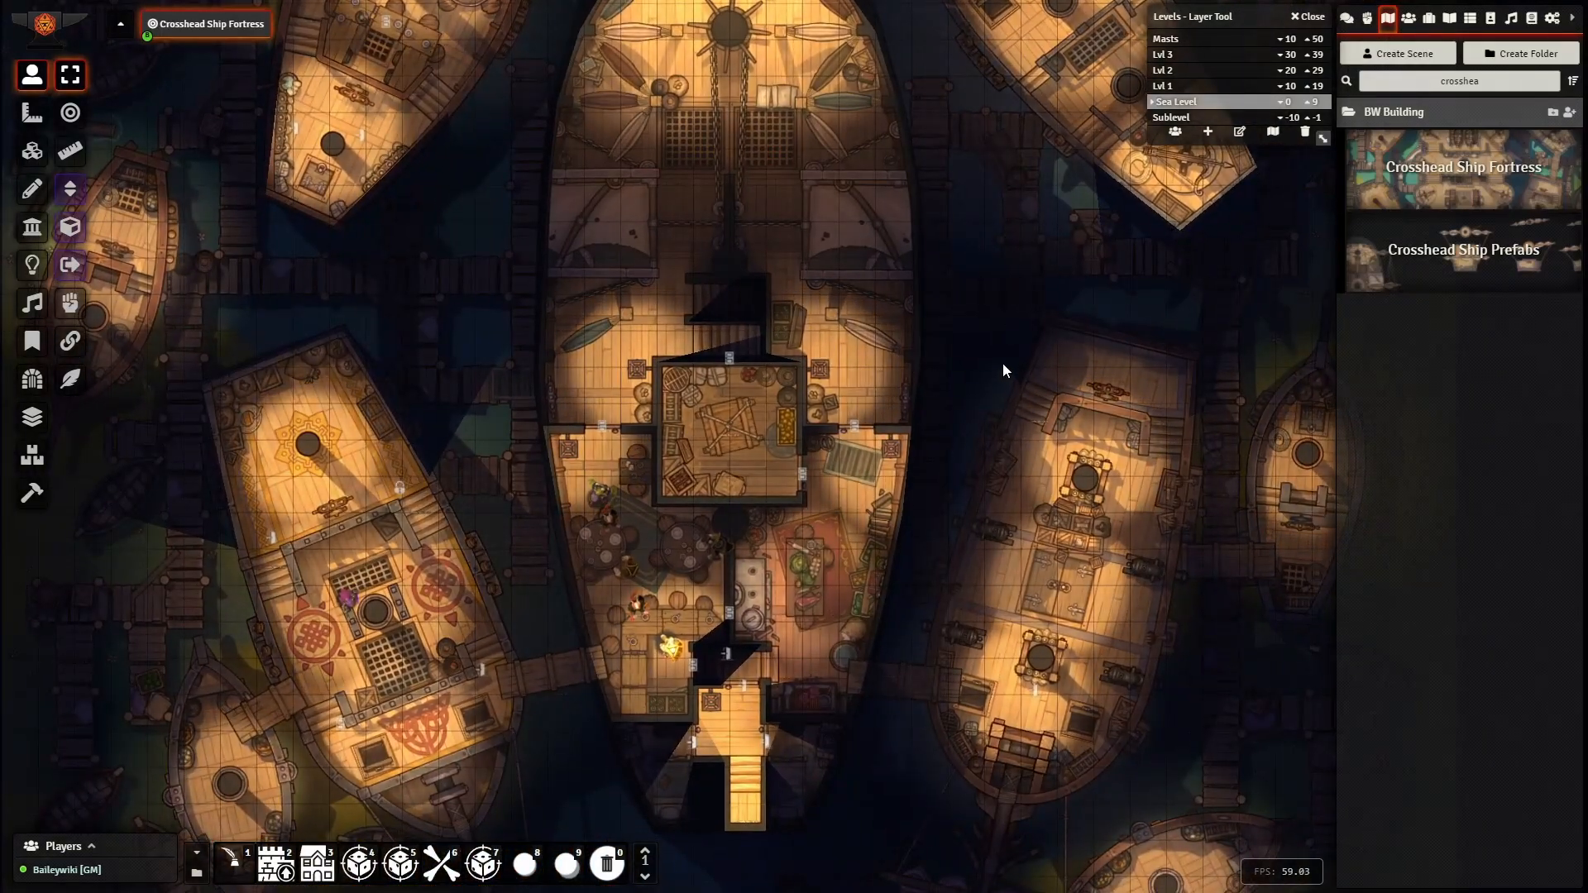